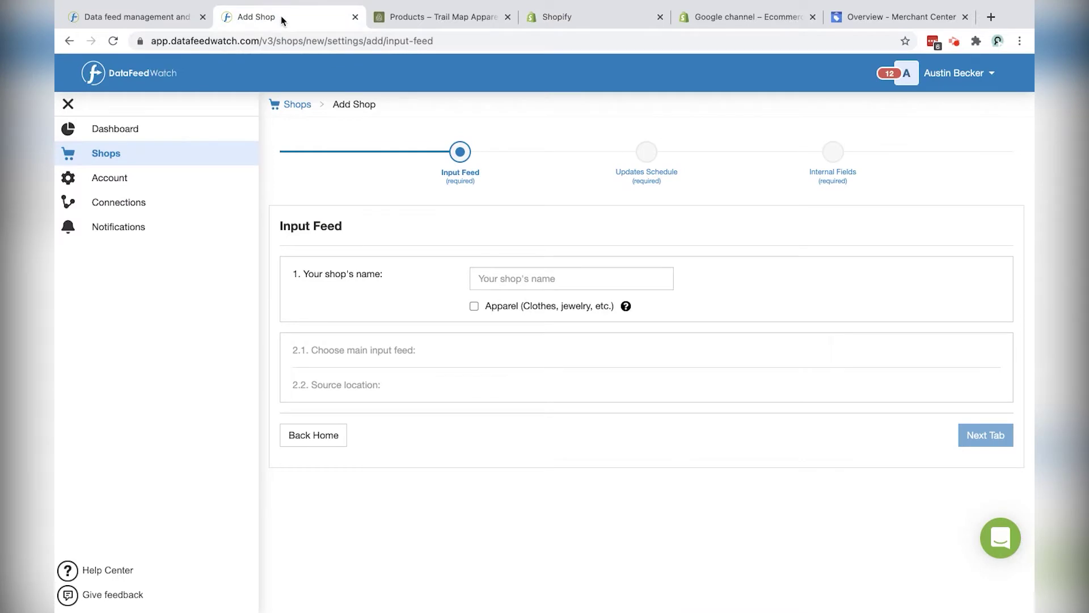
- Go to the shops list, dismissing the feedback survey, and start adding a new shop
click(141, 79)
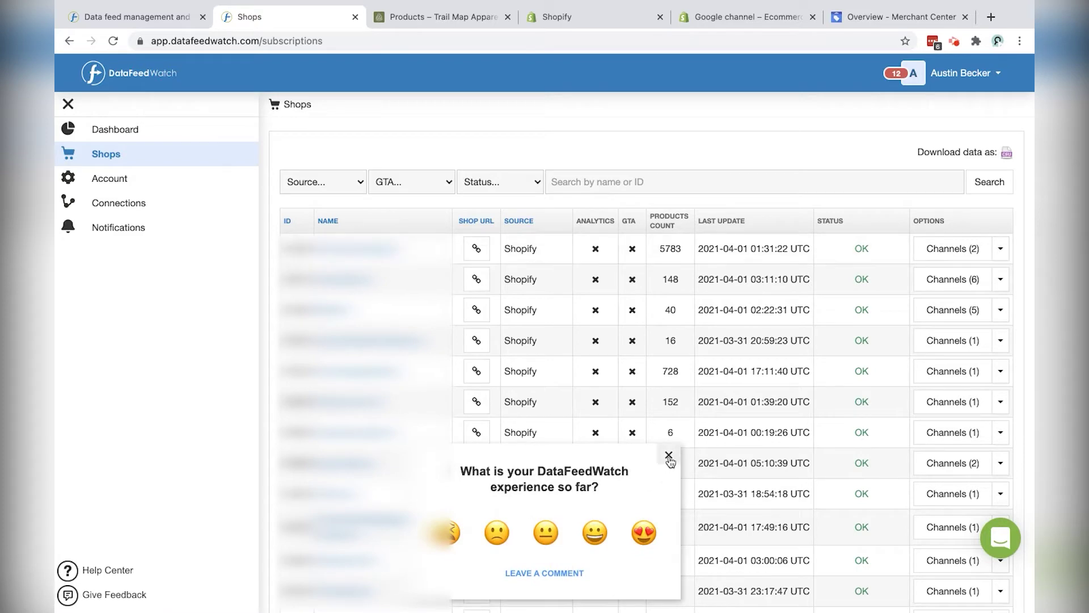
click(669, 459)
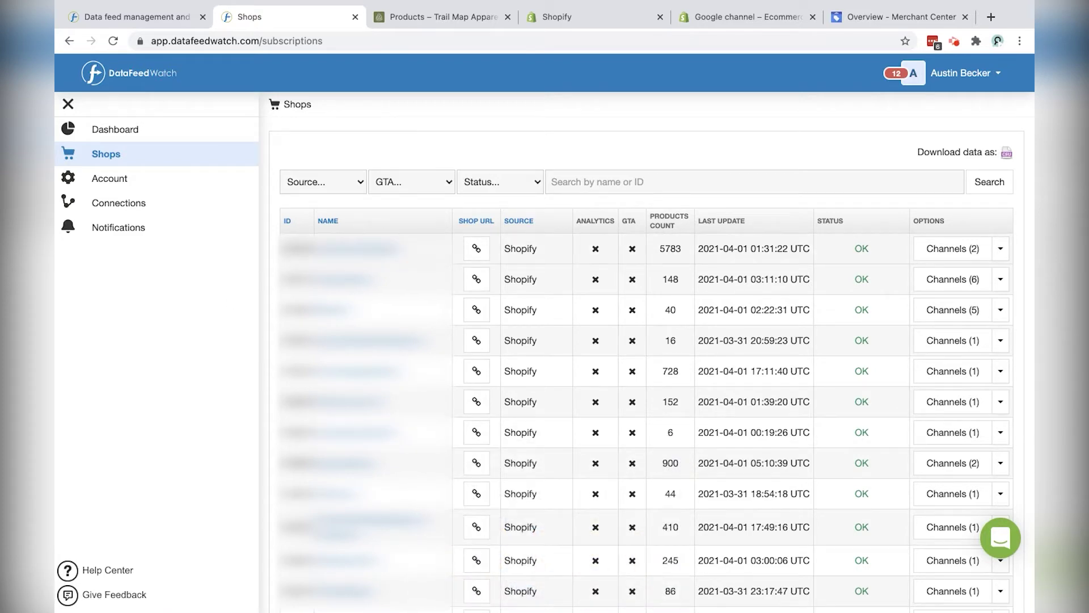
scroll(317, 576, down, 6)
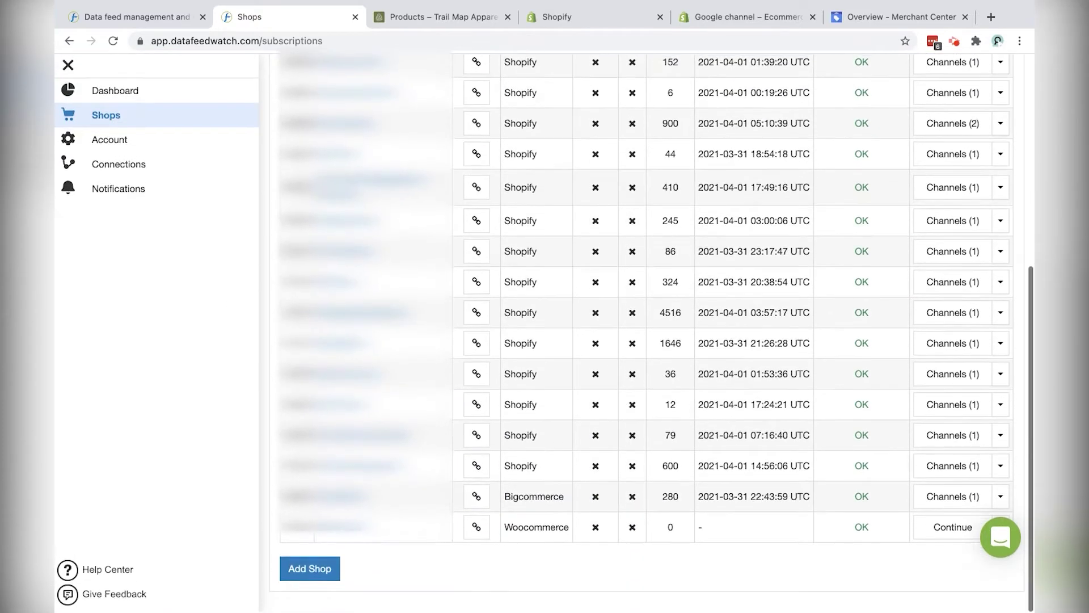
click(310, 570)
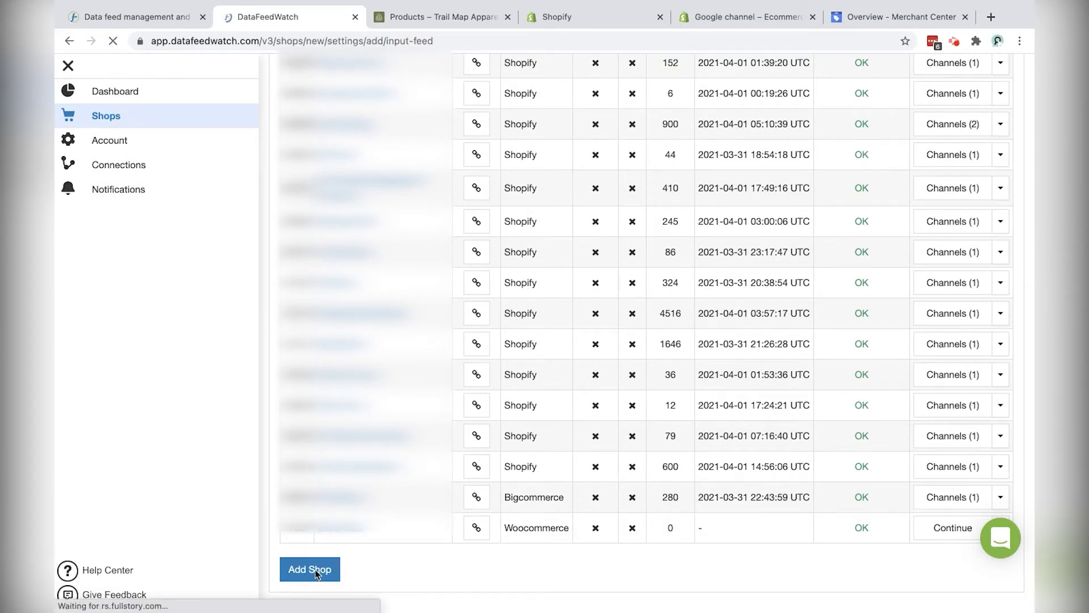
- Name the new shop "Trail Map Apparel" and mark it as an Apparel (Clothes, jewelry, etc.) shop
click(519, 278)
text(Trail Map Apparel)
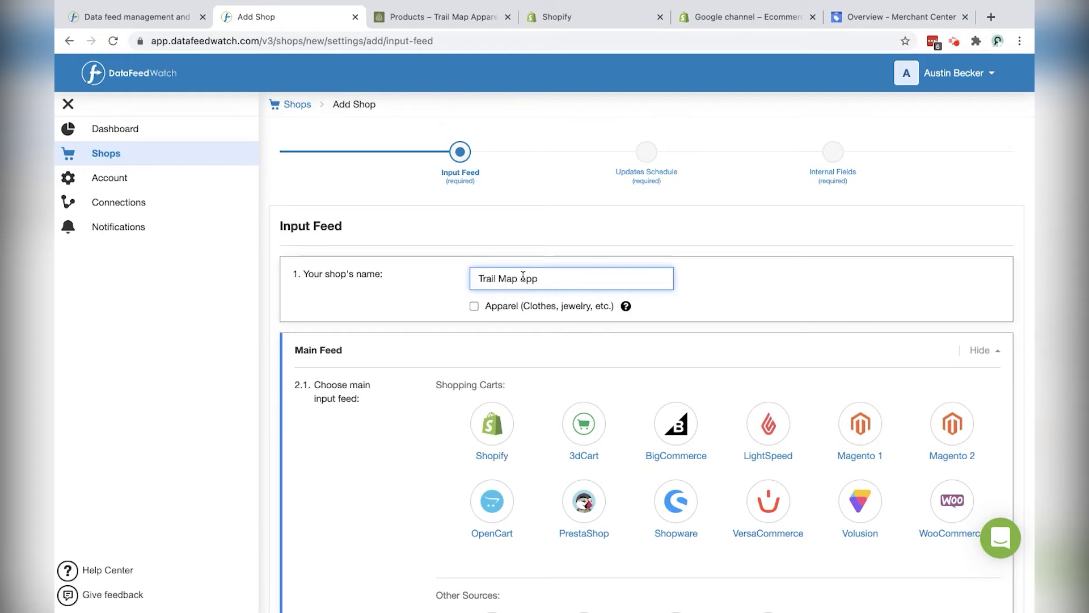
click(474, 307)
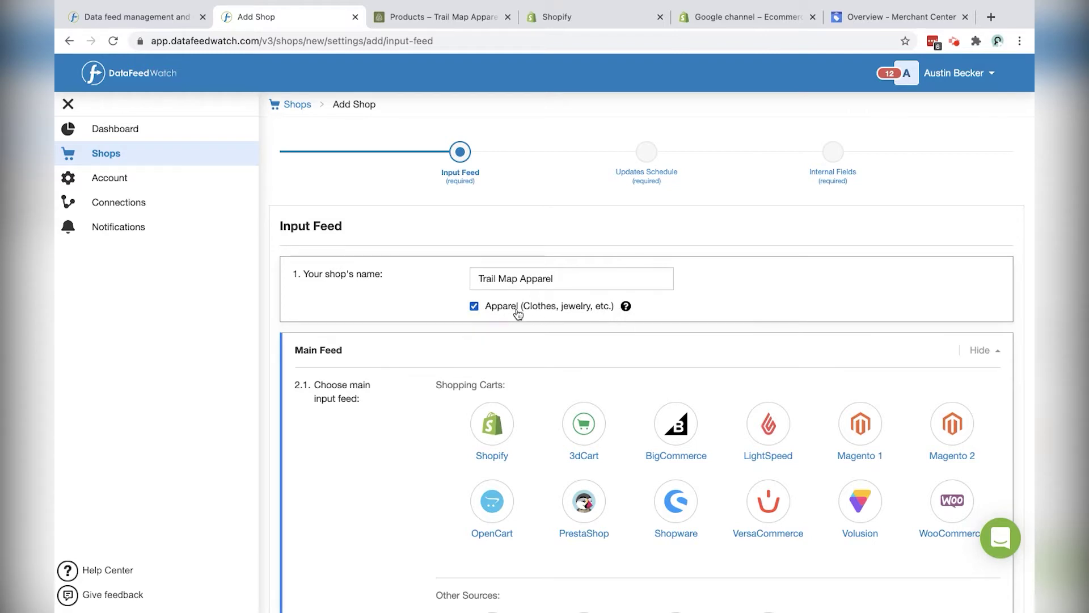
drag(523, 308, 609, 309)
click(406, 308)
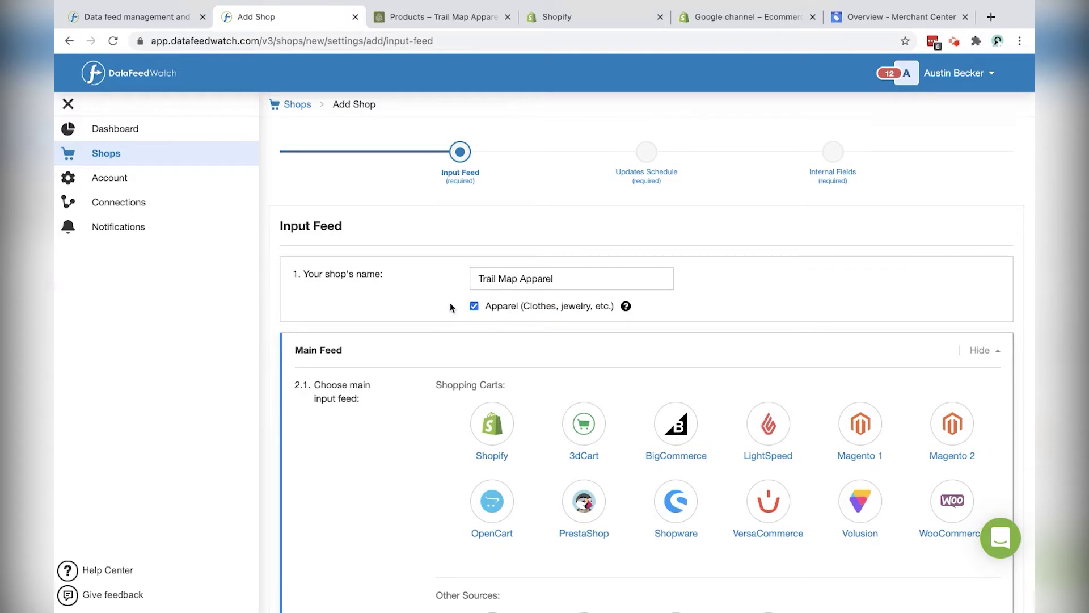
click(474, 307)
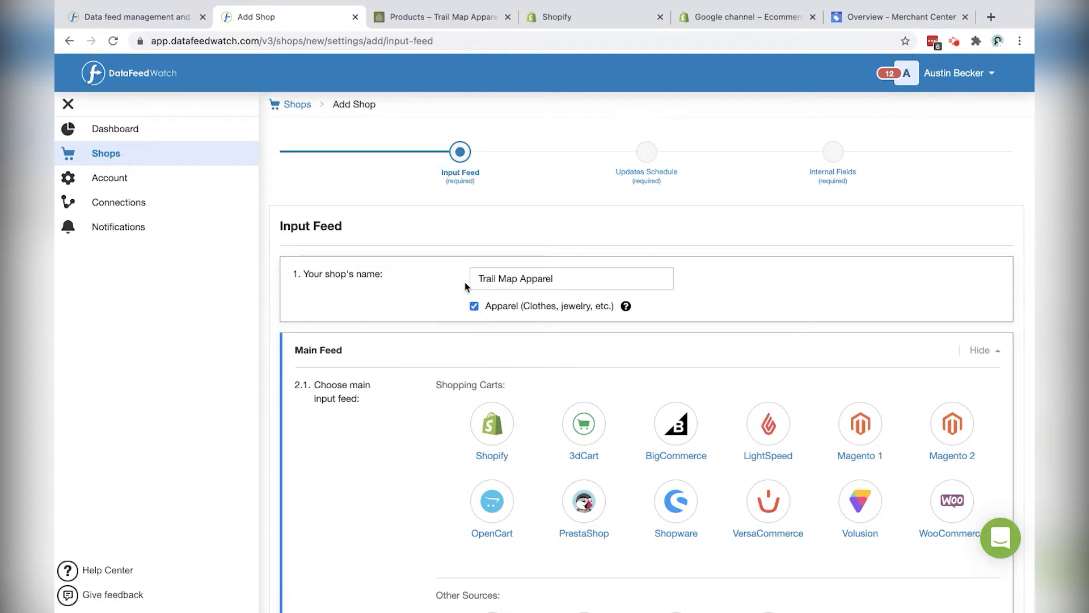
- Choose Shopify as the main input feed and make its source location ready for entry
scroll(449, 284, down, 4)
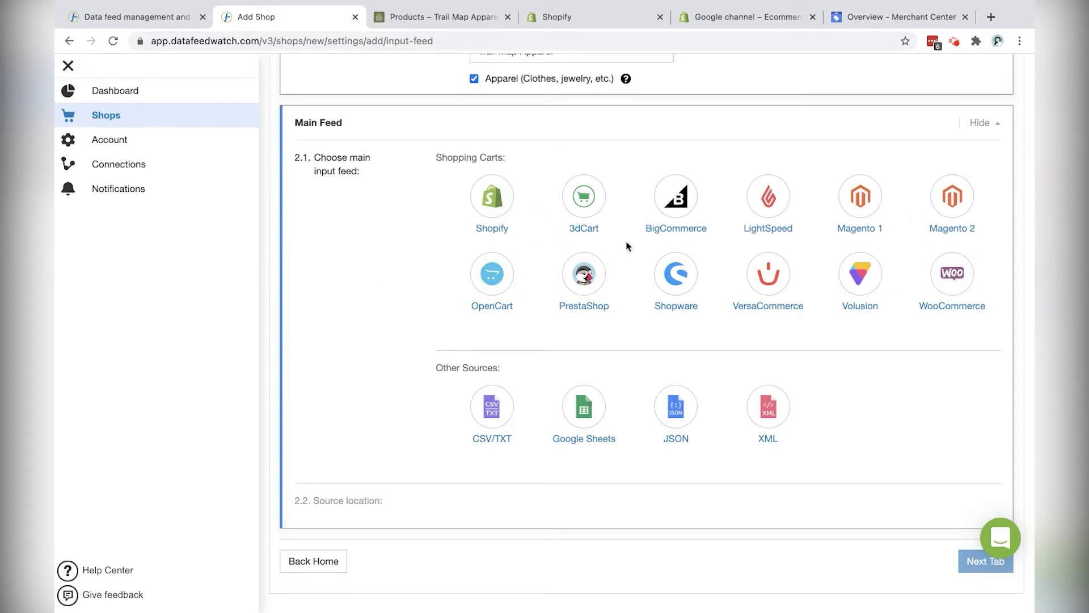
click(493, 200)
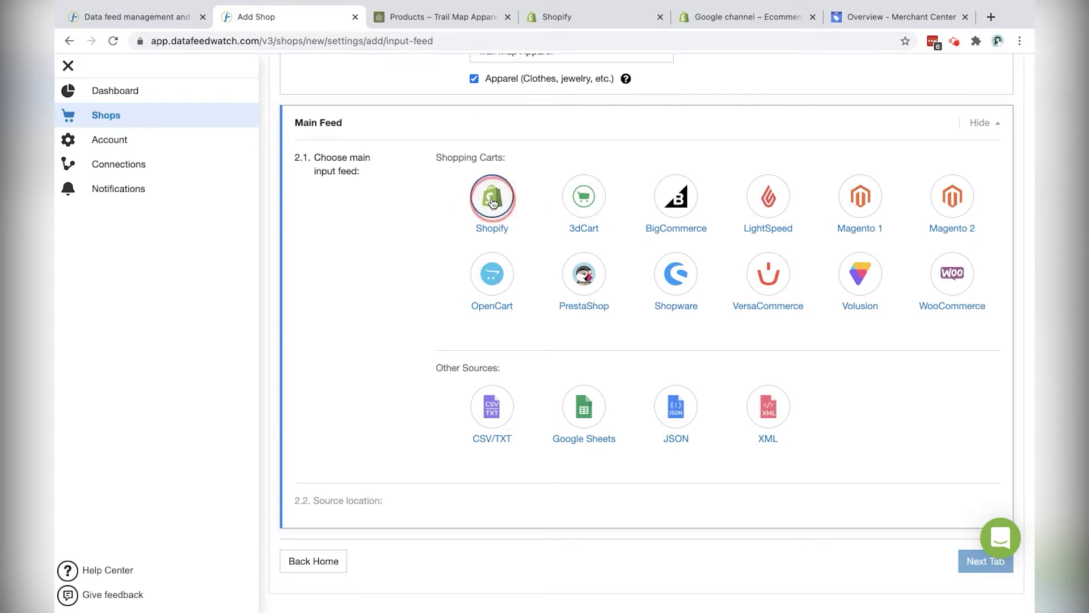
click(533, 469)
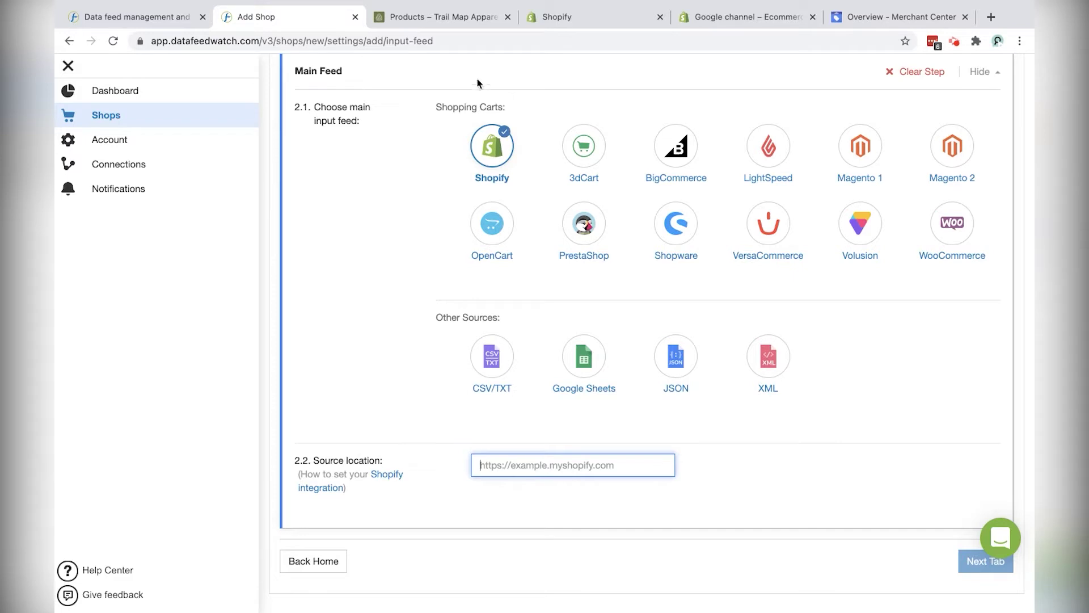
- Open the page source of the Trail Map Apparel storefront's products page
click(464, 18)
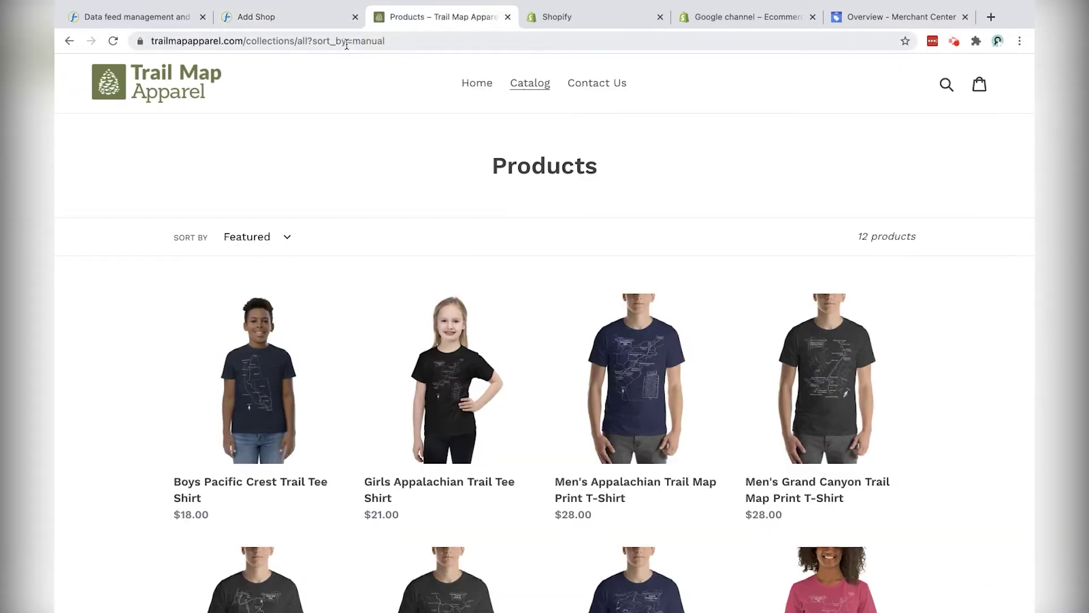
drag(245, 42, 151, 41)
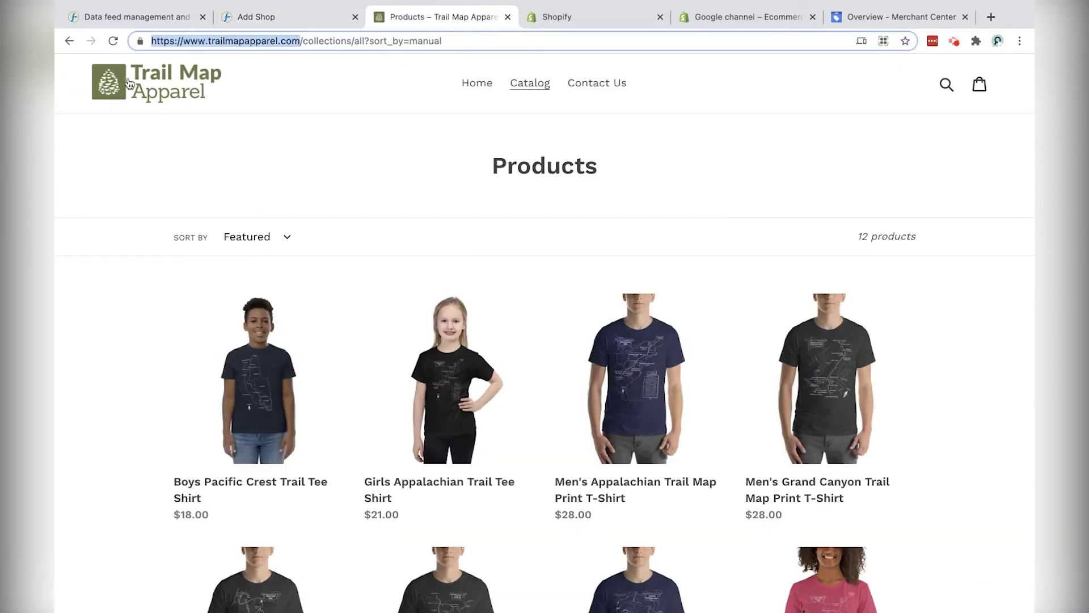
right_click(115, 173)
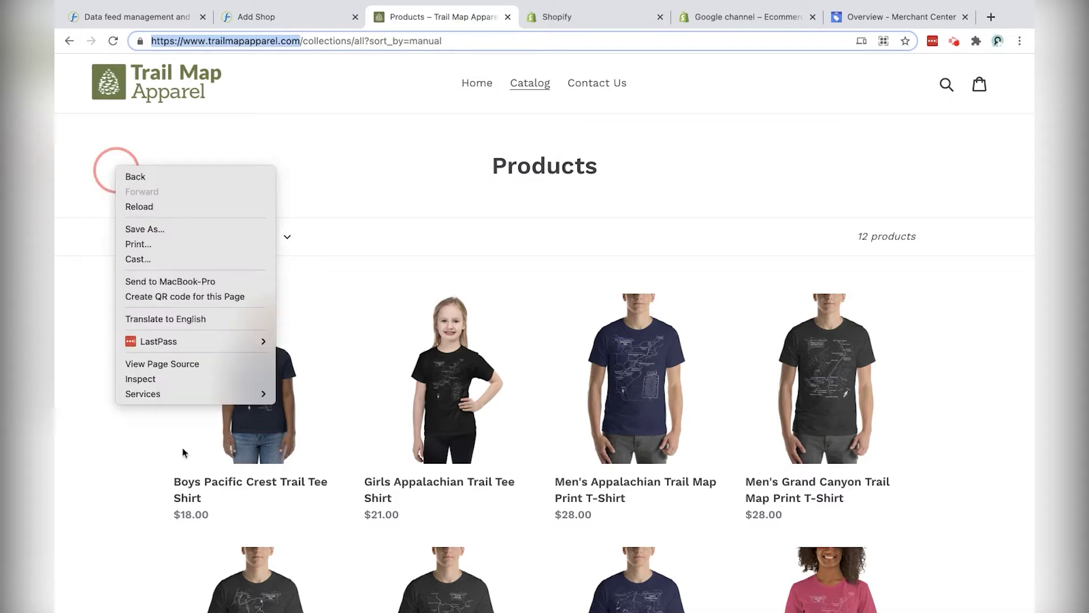
click(180, 370)
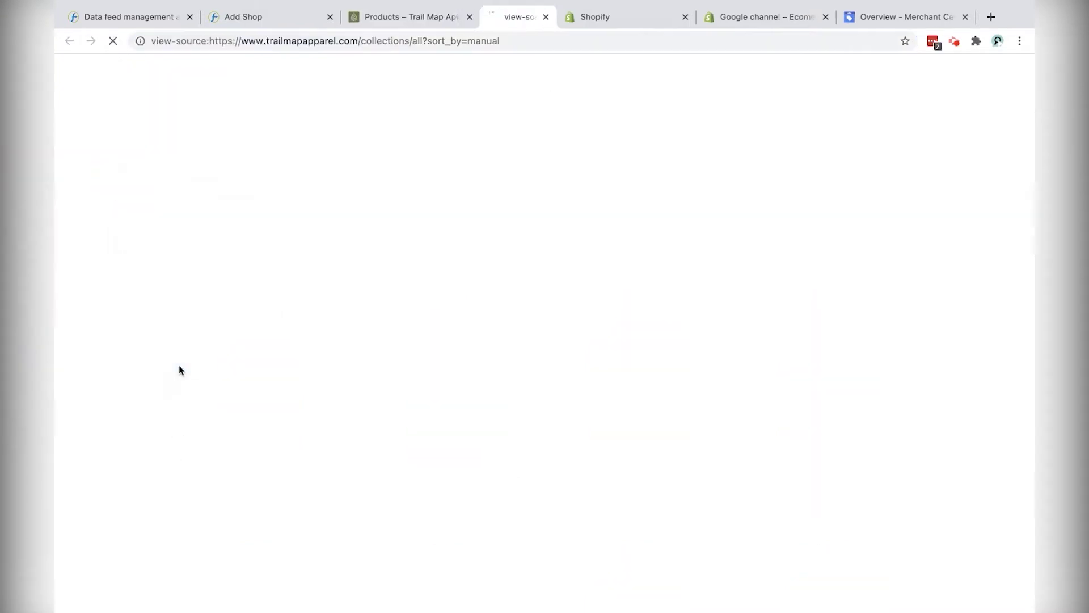
- Find "myshop" in the page source and copy the store's myshopify.com address from the Shopify.shop line
key(super+f)
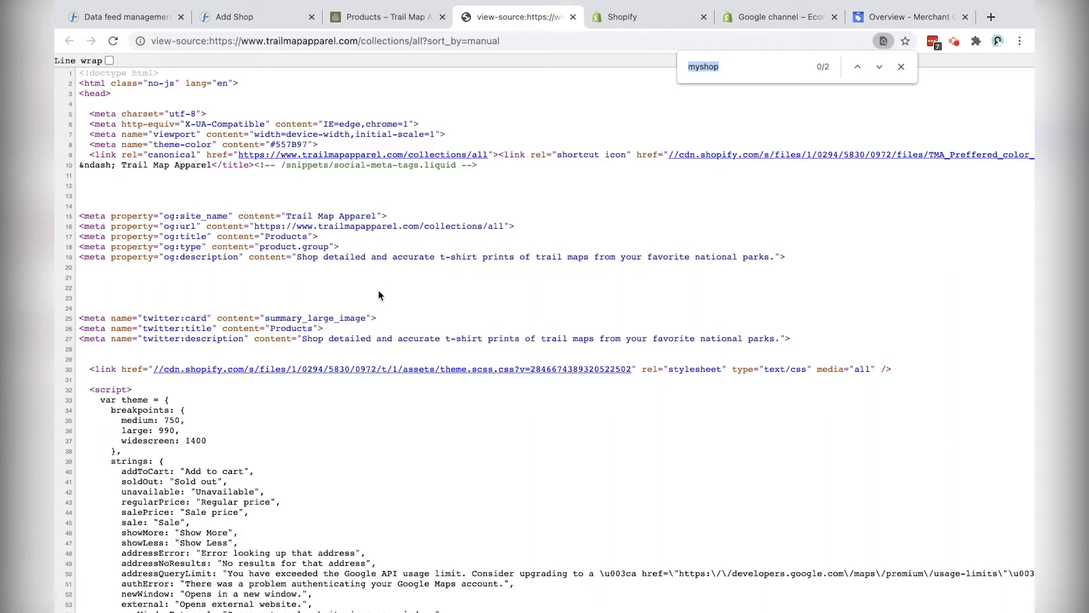
right_click(379, 295)
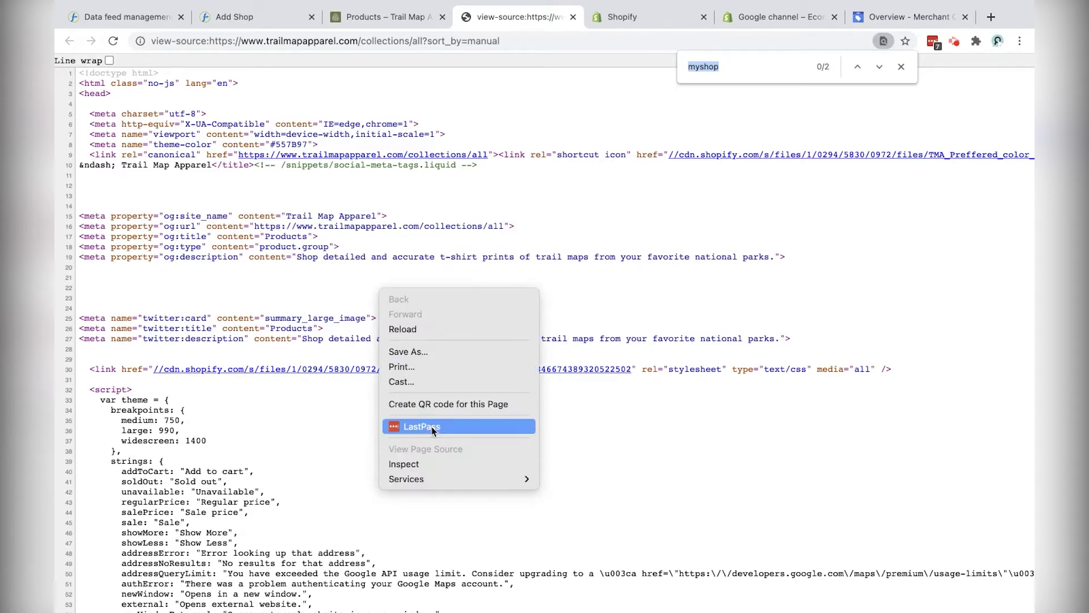
click(527, 287)
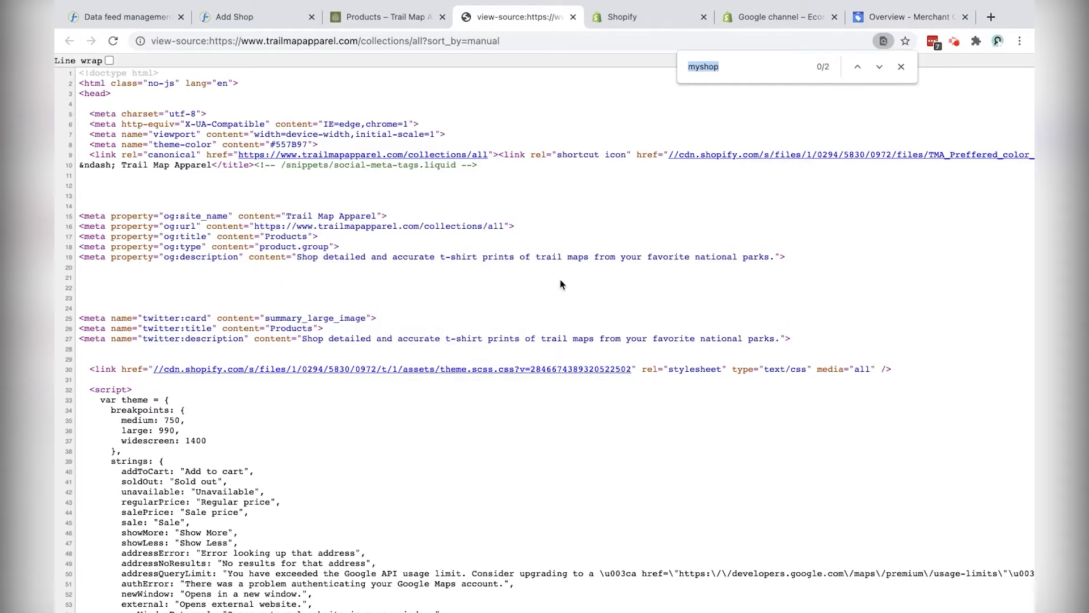
key(Return)
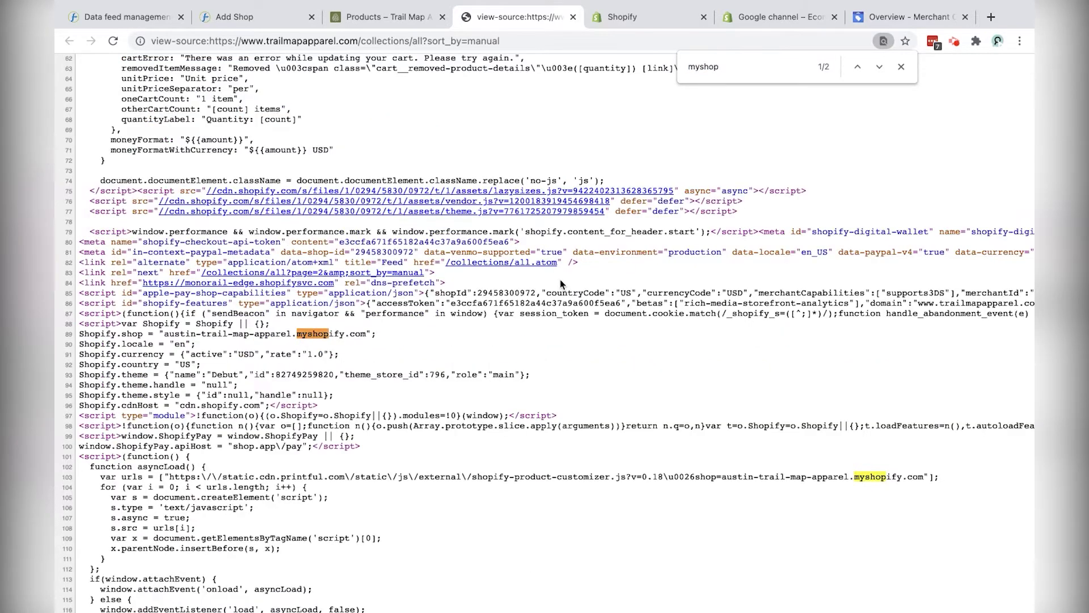
drag(166, 334, 369, 333)
key(ctrl+c)
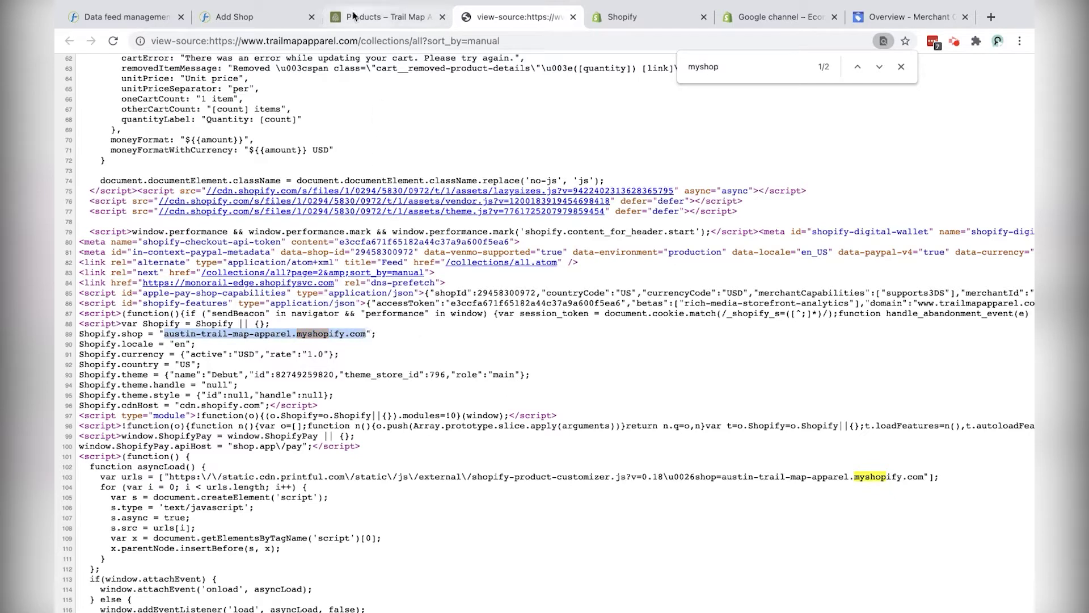
- Paste the copied myshopify.com address as the feed's source location in the shop setup and continue to installation
click(253, 17)
key(ctrl+v)
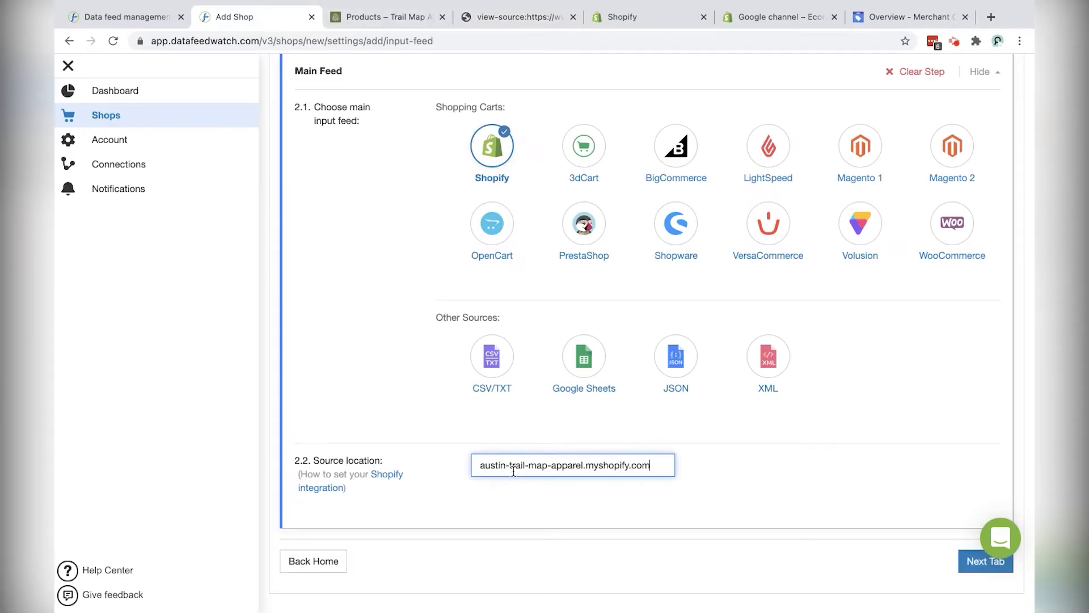
click(973, 566)
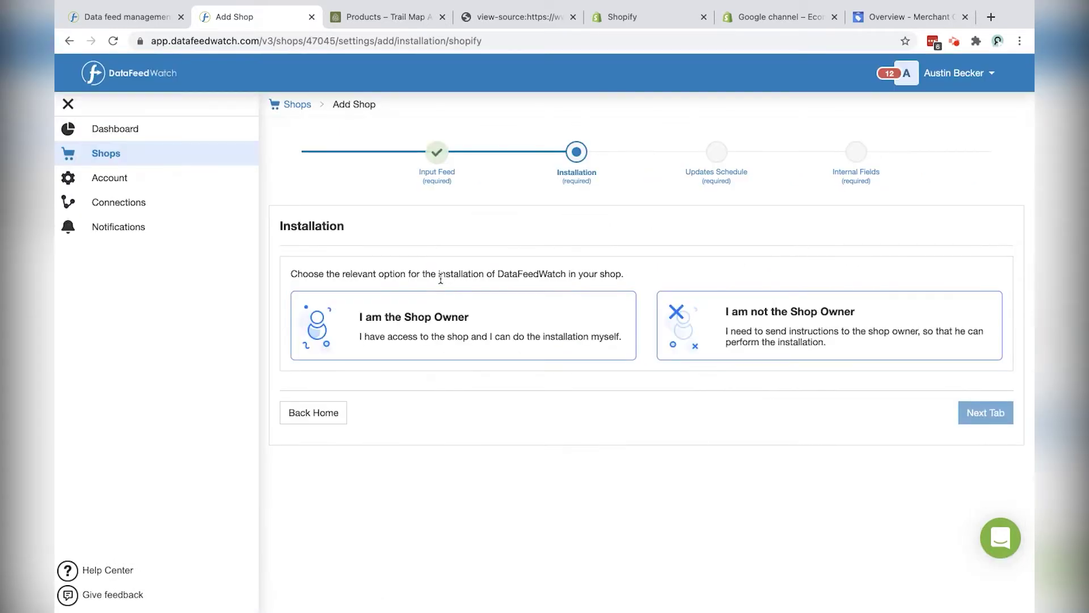
- Choose "I am the Shop Owner" for the installation and approve the DataFeedWatch app update in Shopify
click(489, 332)
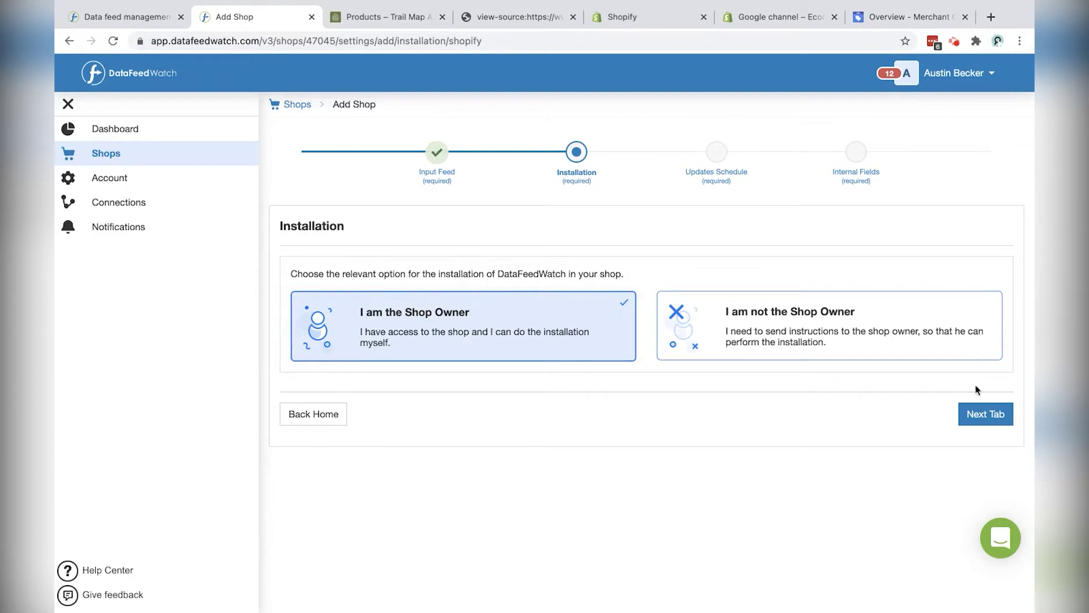
click(994, 419)
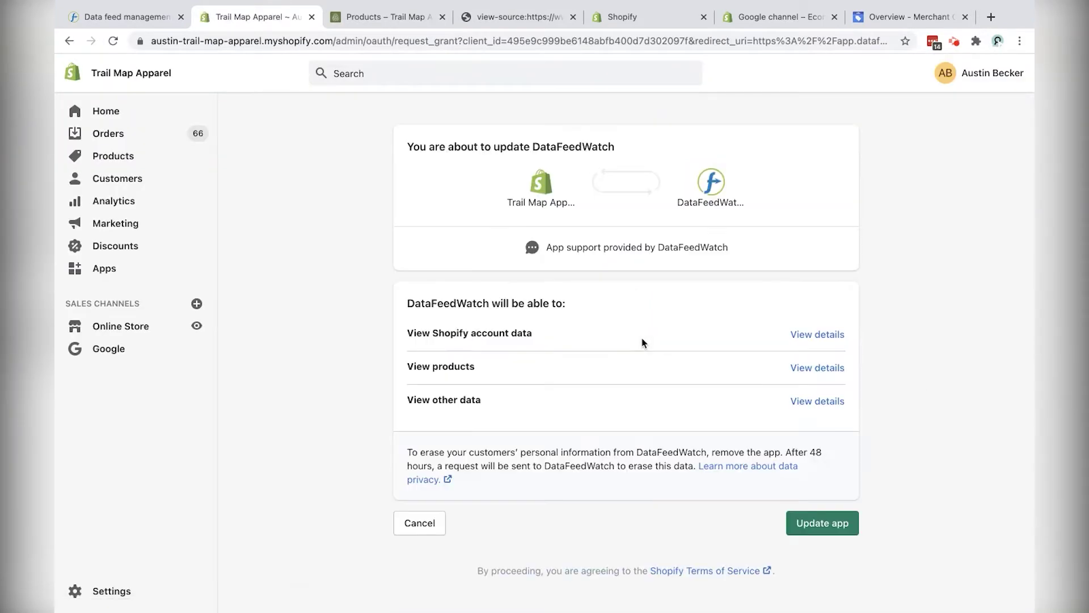
click(828, 525)
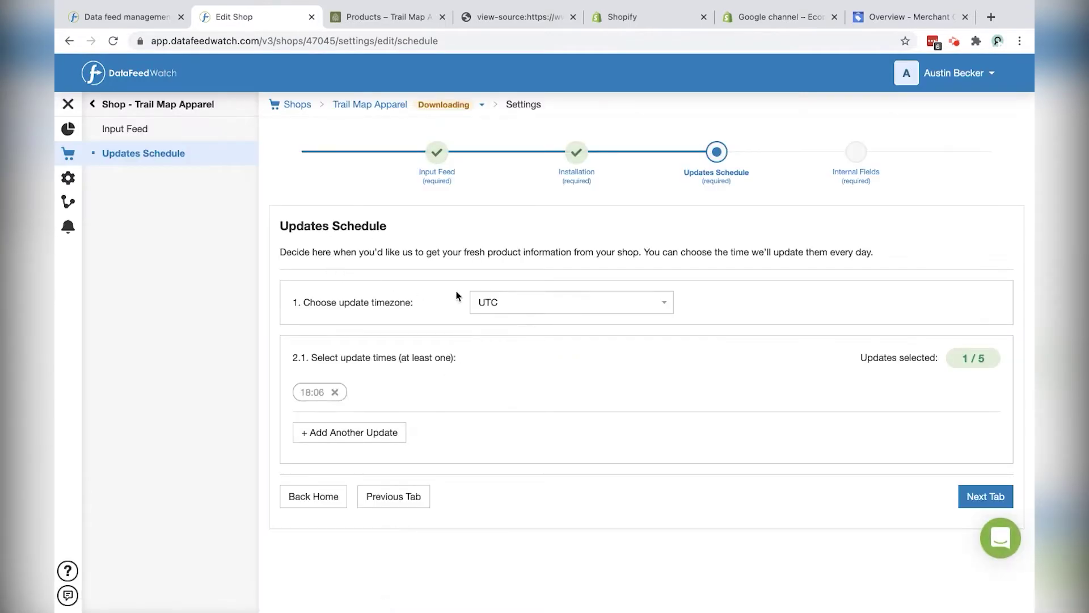
- Set the update timezone to Eastern Time (US & Canada) and proceed from the updates schedule
click(567, 307)
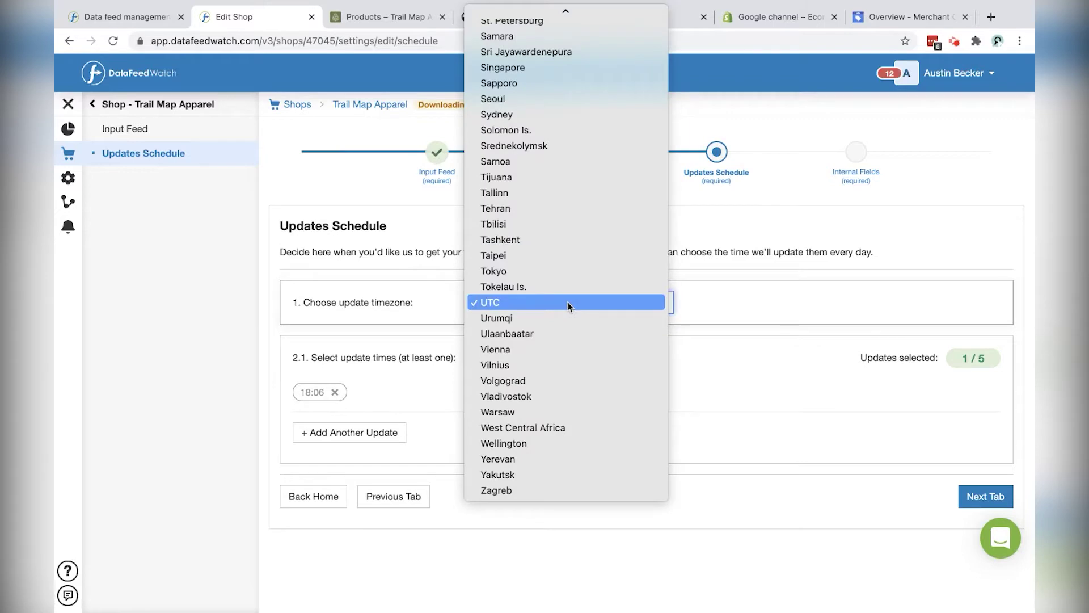
scroll(569, 304, up, 10)
click(538, 27)
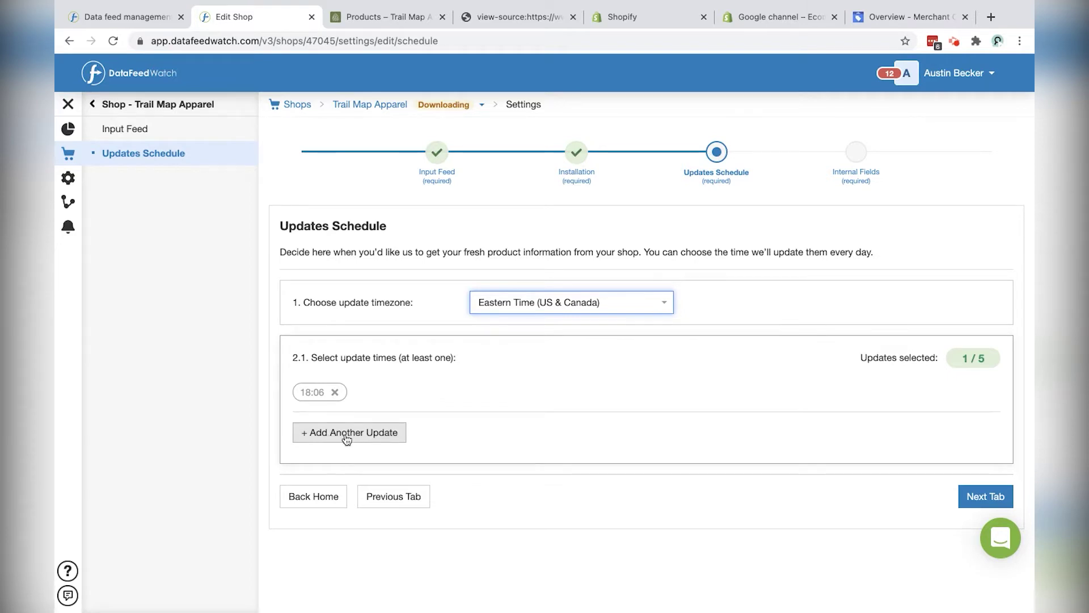
click(598, 306)
click(598, 304)
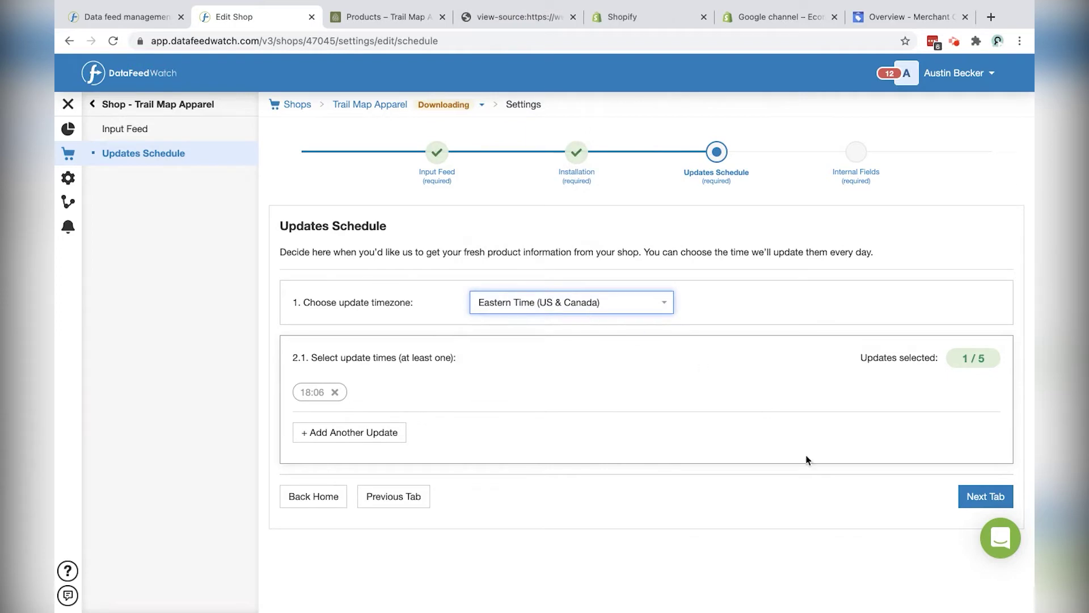
click(977, 497)
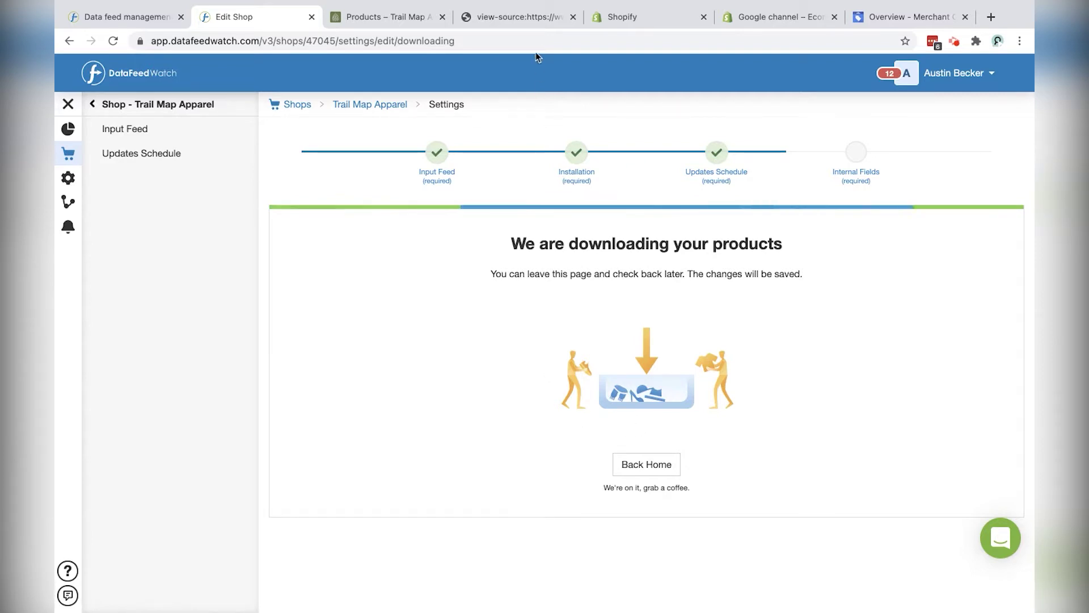
- Switch to the Shopify admin and briefly open DataFeedWatch from the installed apps, closing its page again
click(636, 21)
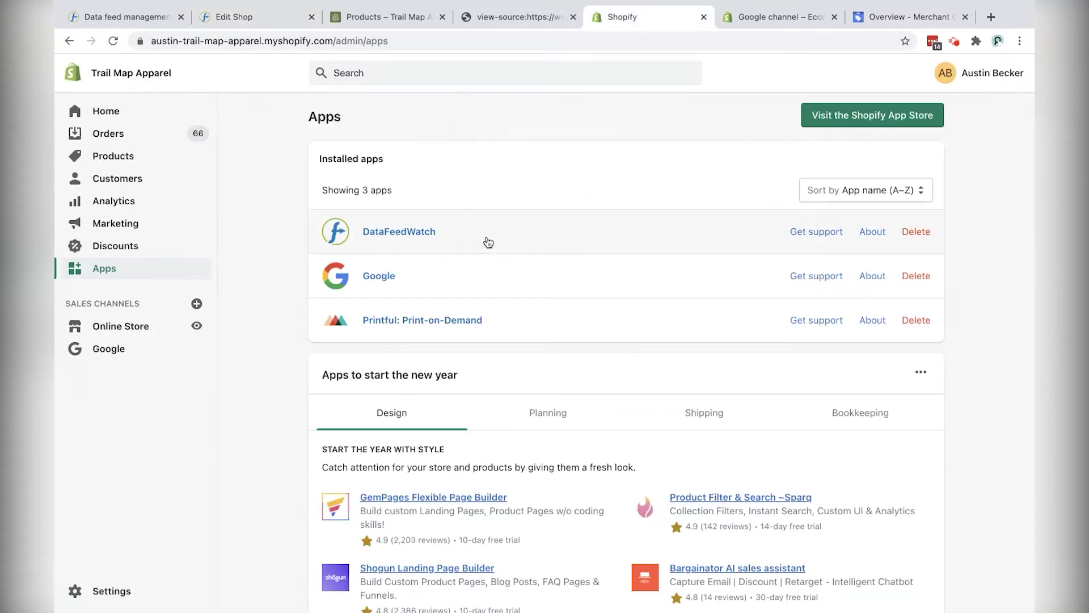
click(523, 235)
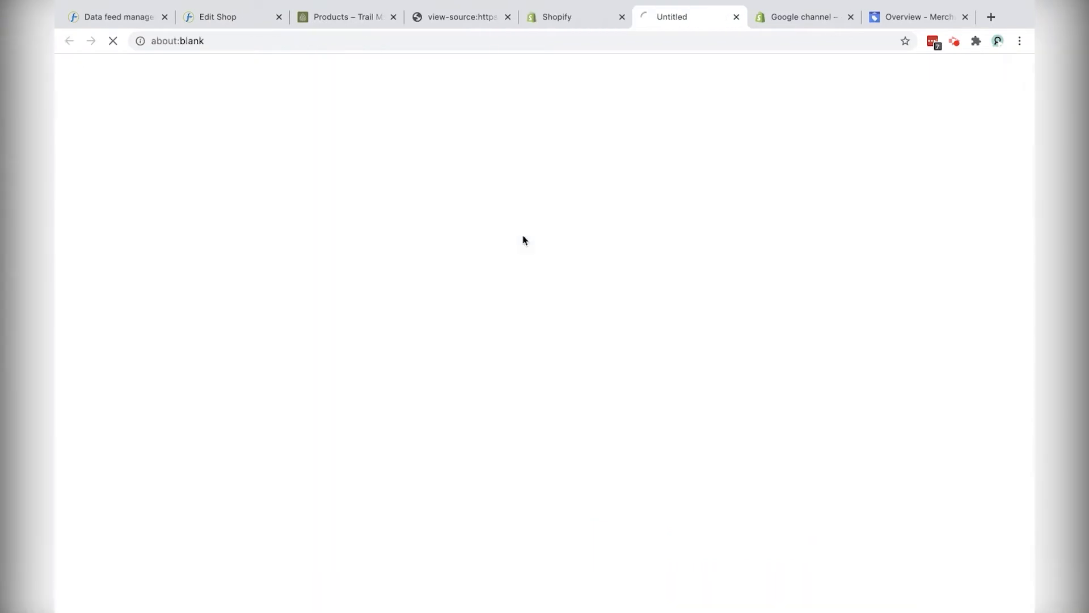
click(737, 17)
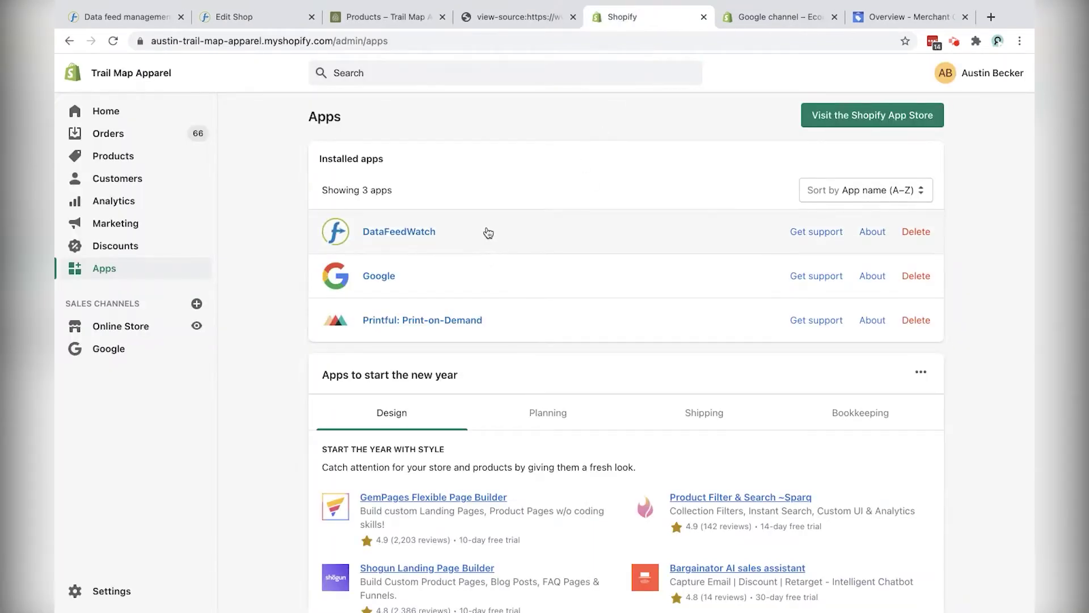
- Return to the DataFeedWatch shop setup, continue to the internal fields and review the field mappings
click(238, 18)
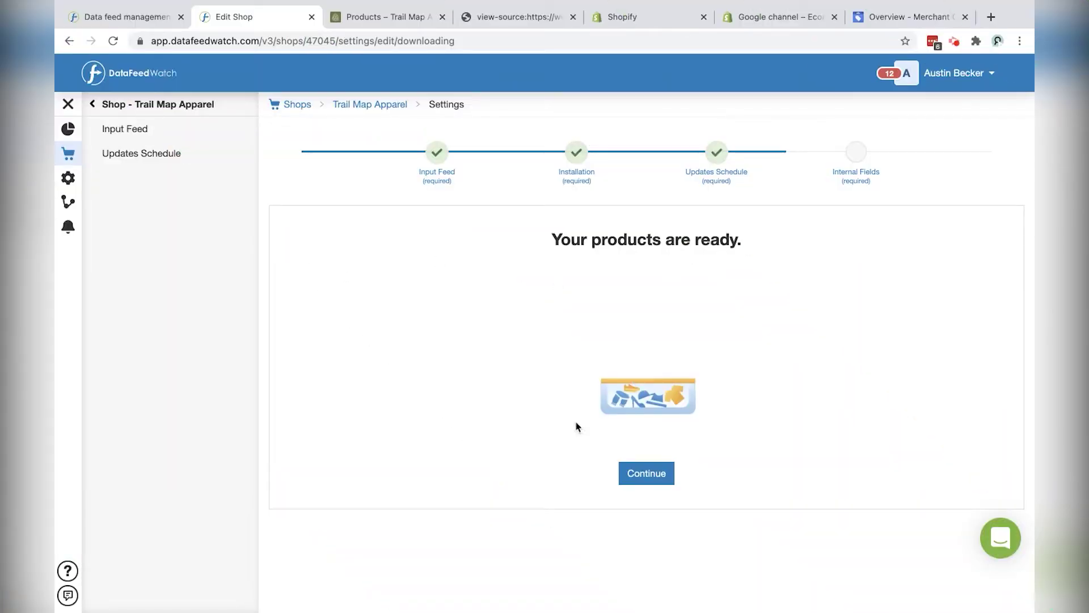
click(652, 473)
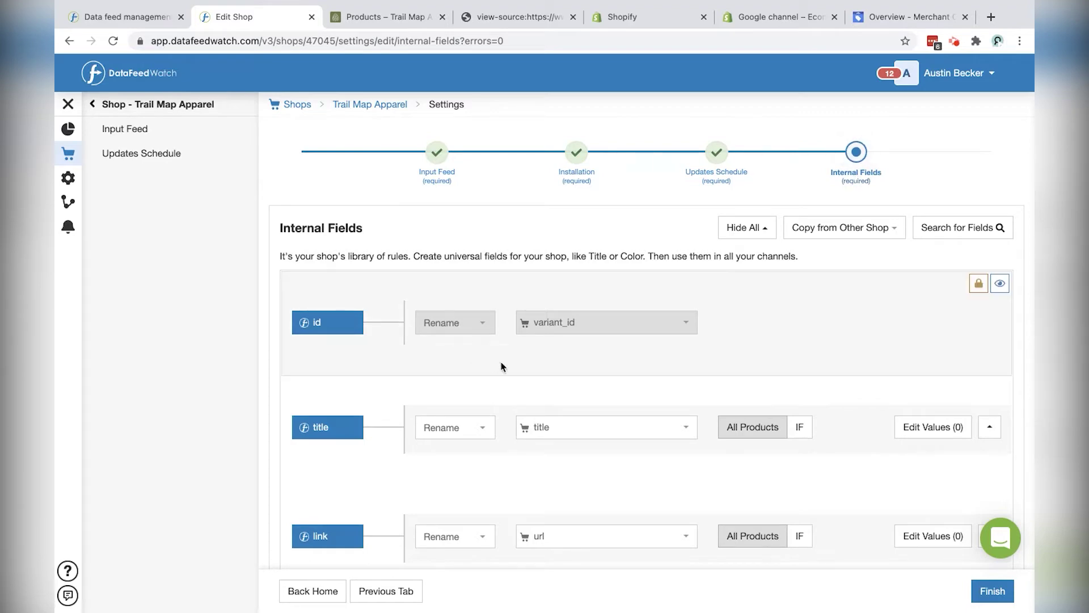
scroll(501, 367, down, 8)
scroll(502, 365, up, 4)
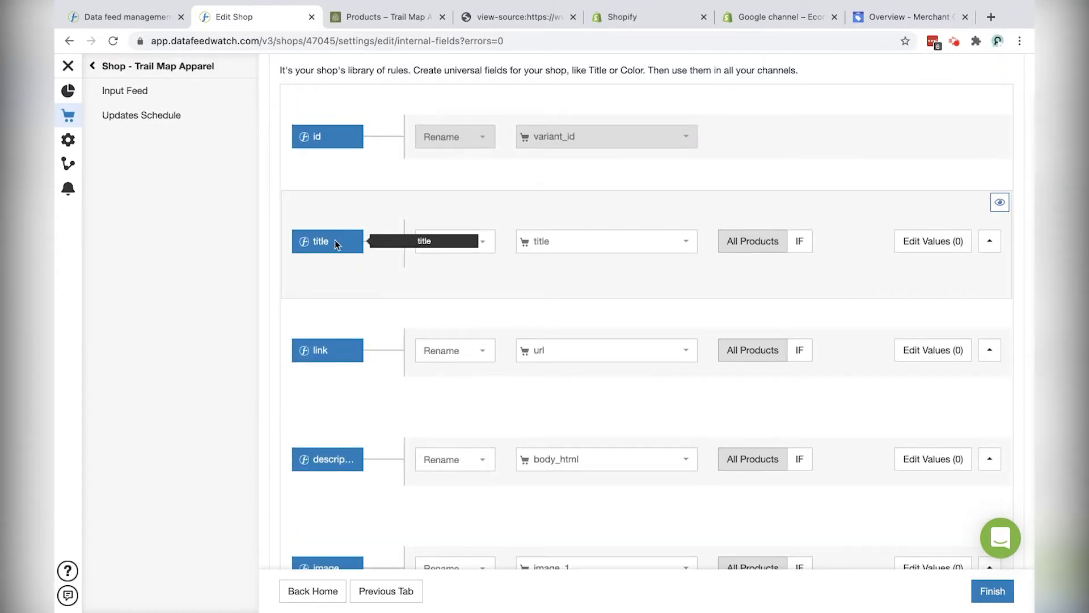
- Map the title internal field as a Combine of title and color_option, separated by a space
double_click(318, 243)
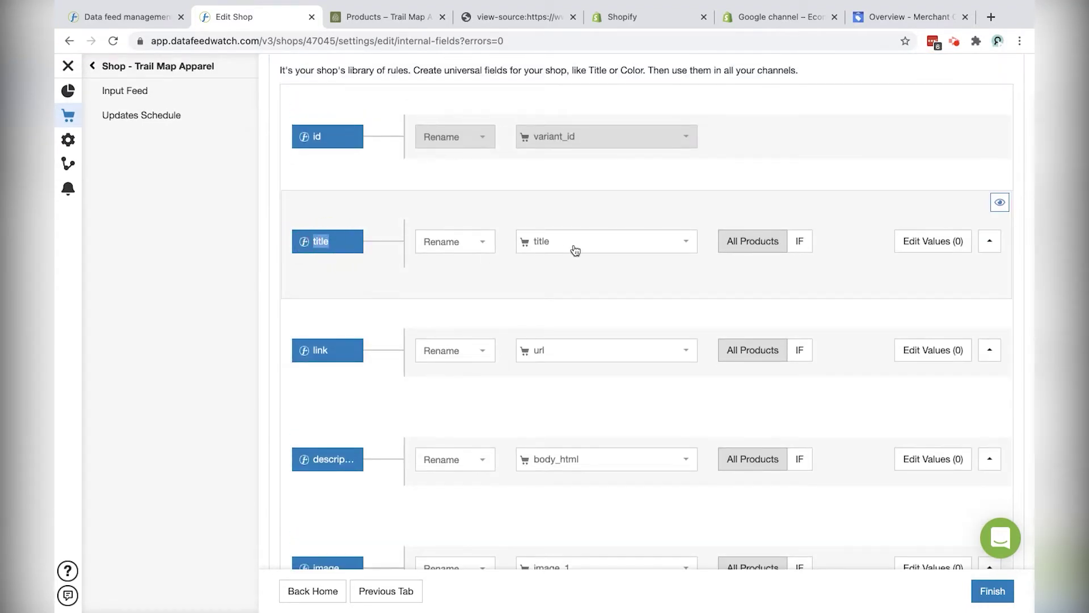
click(469, 244)
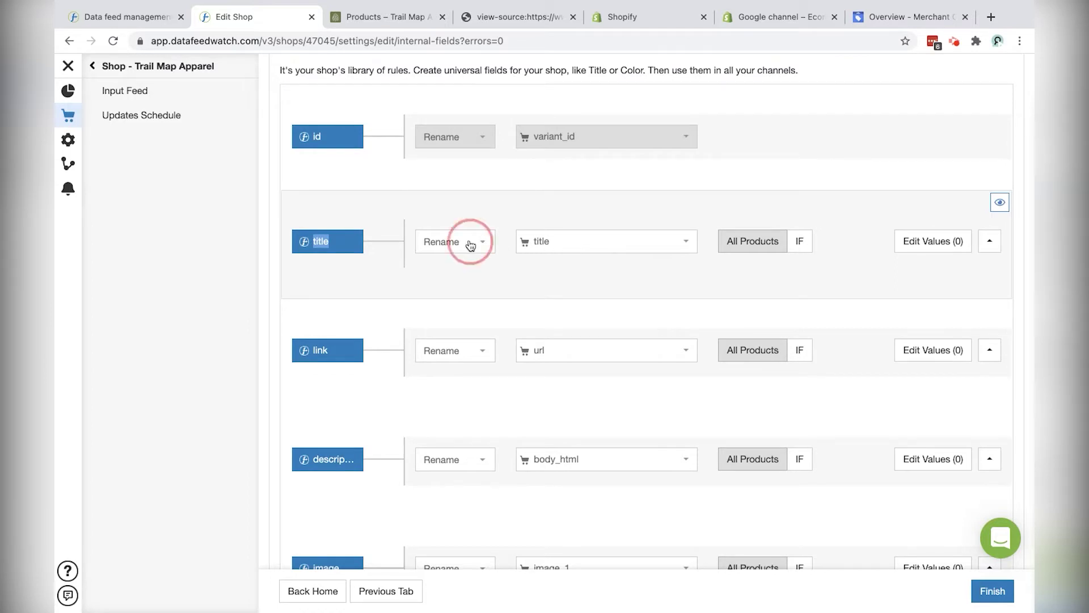
click(460, 301)
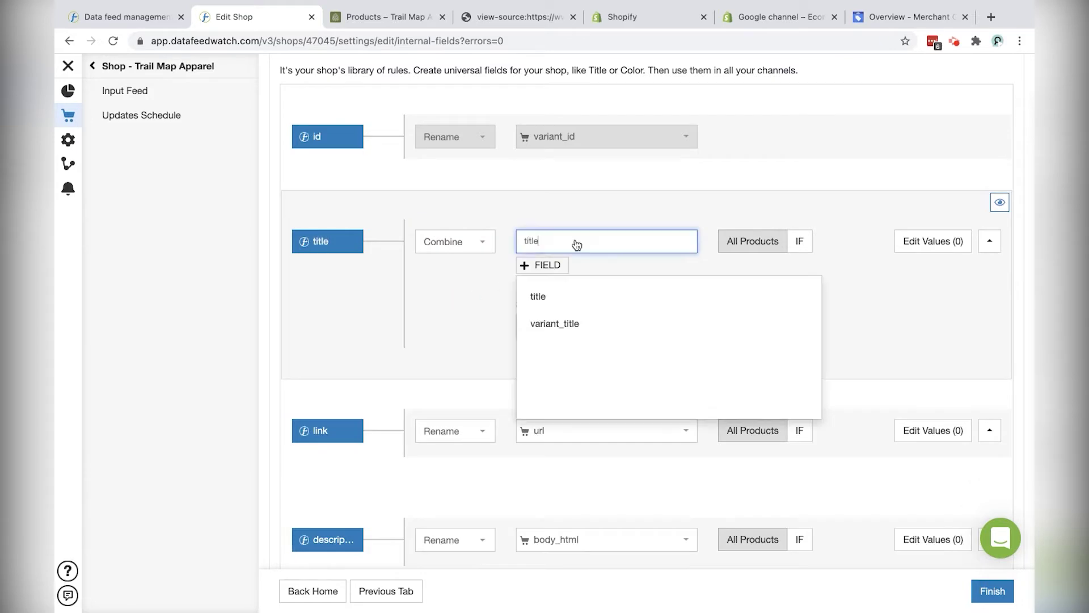
click(555, 298)
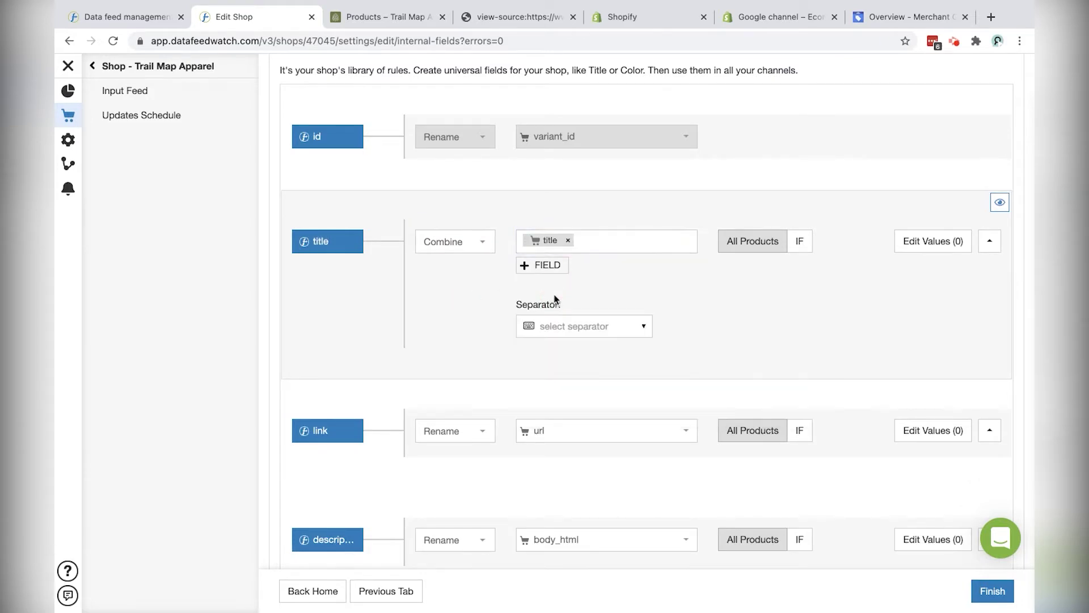
click(604, 245)
text(color)
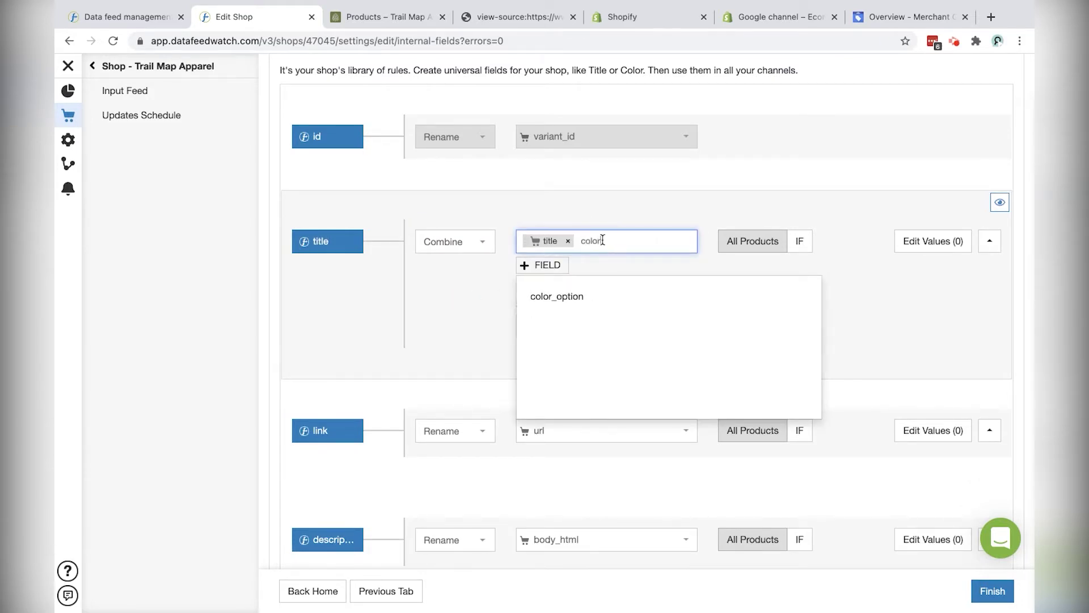
click(569, 297)
click(591, 325)
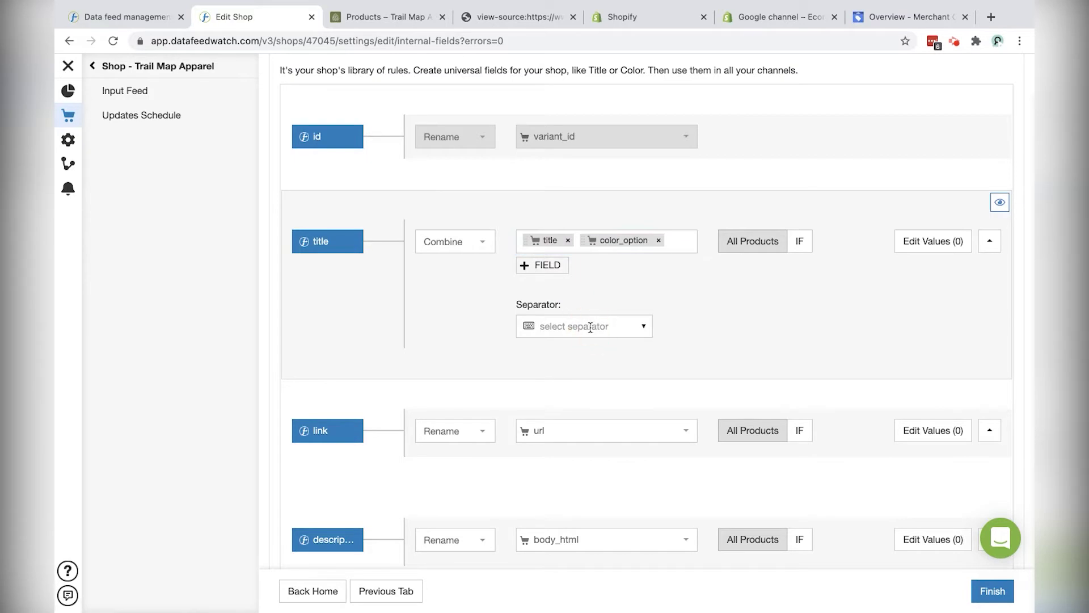
click(719, 322)
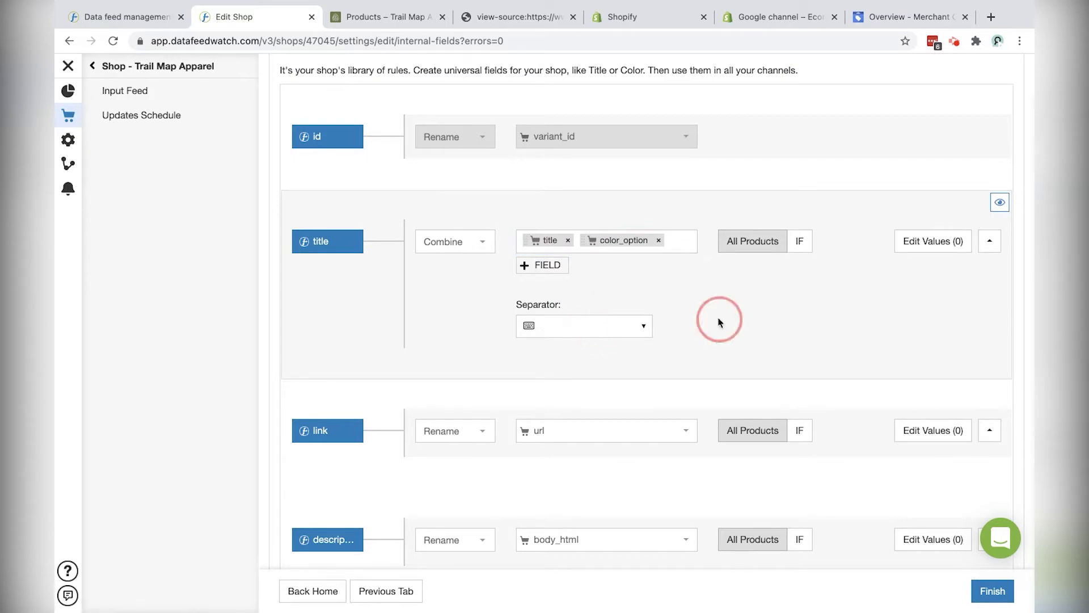
- Preview the combined title field and compare its input fields with the outcome values
click(1000, 203)
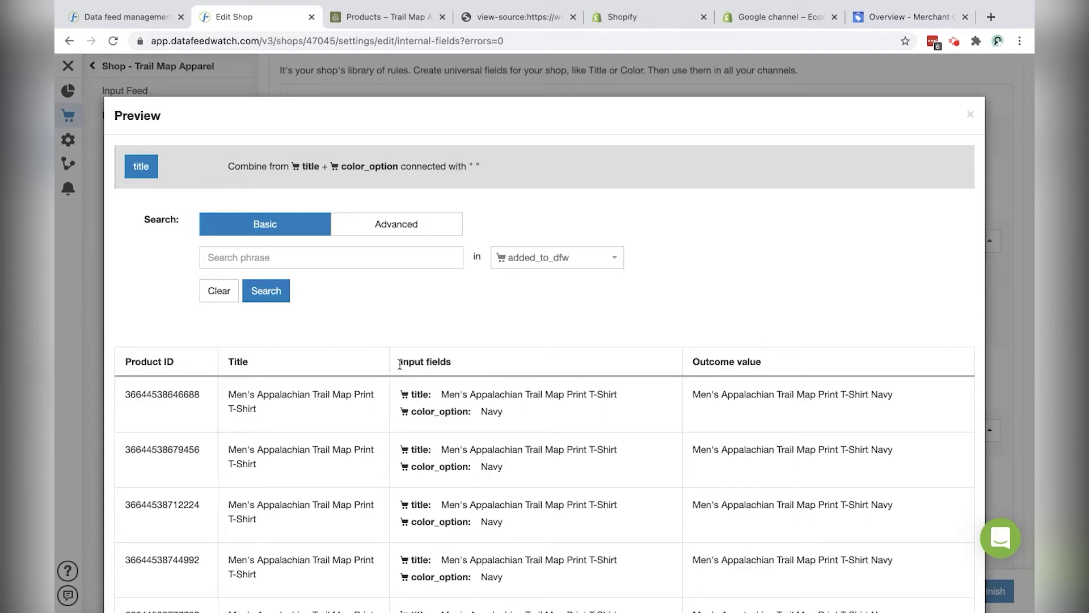
drag(400, 364, 622, 396)
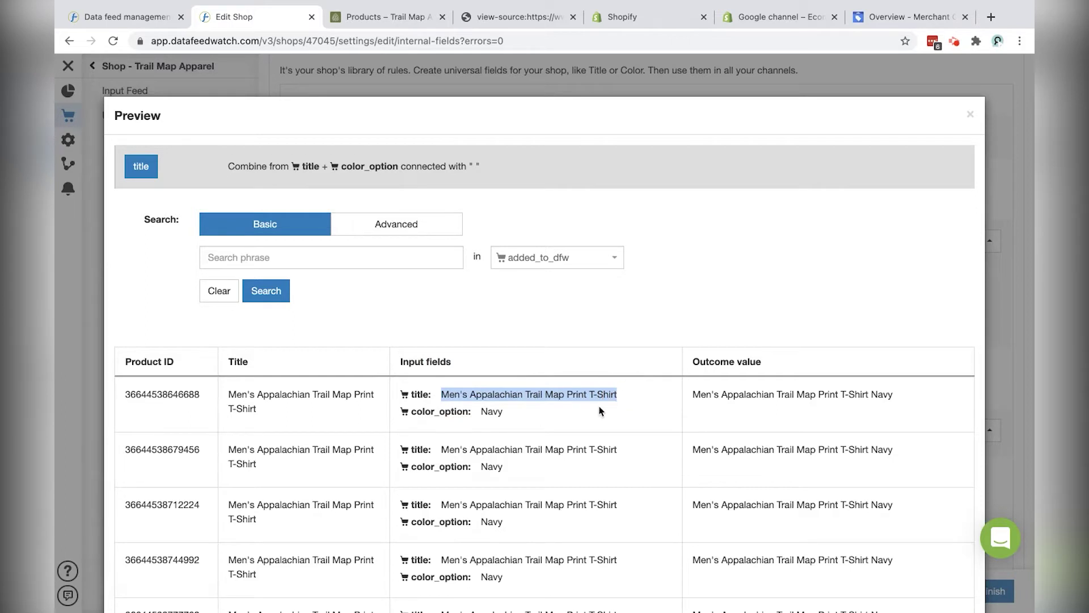
drag(482, 412, 503, 412)
drag(400, 363, 452, 361)
drag(690, 366, 783, 379)
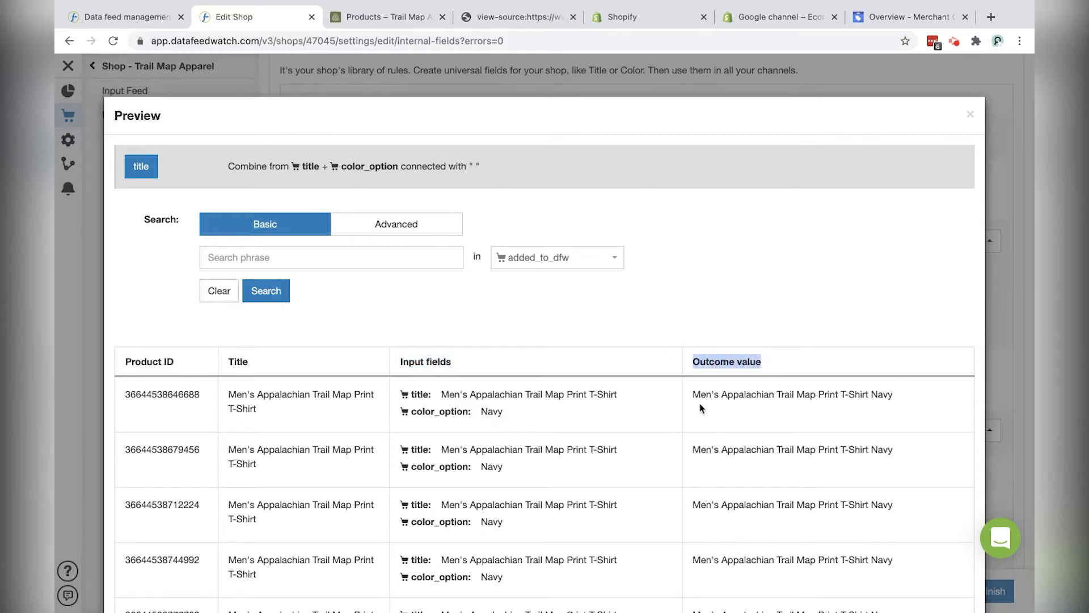
drag(693, 395, 869, 394)
double_click(883, 394)
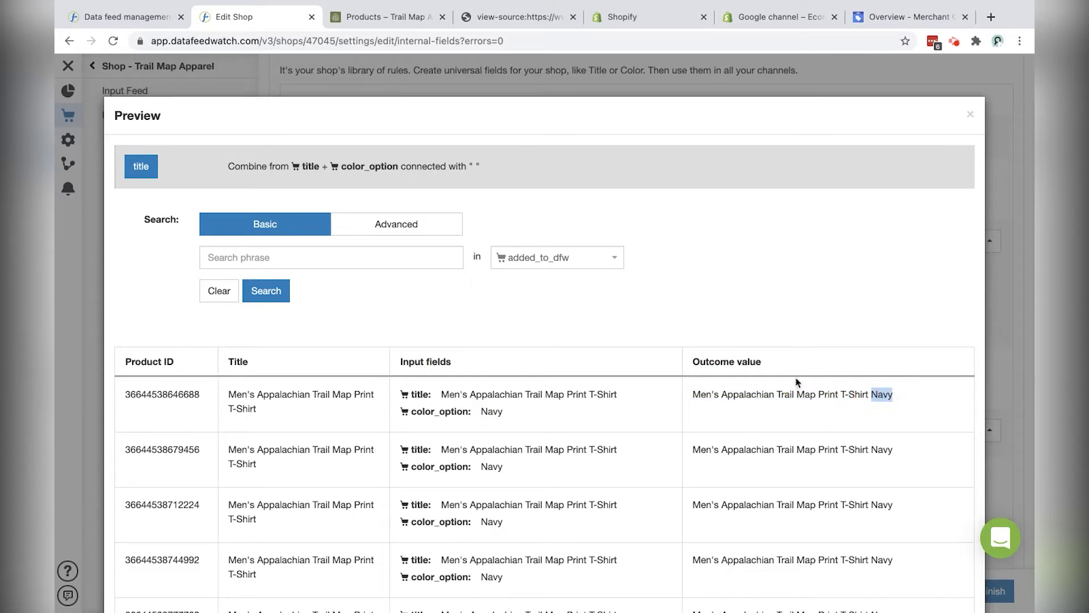
click(970, 114)
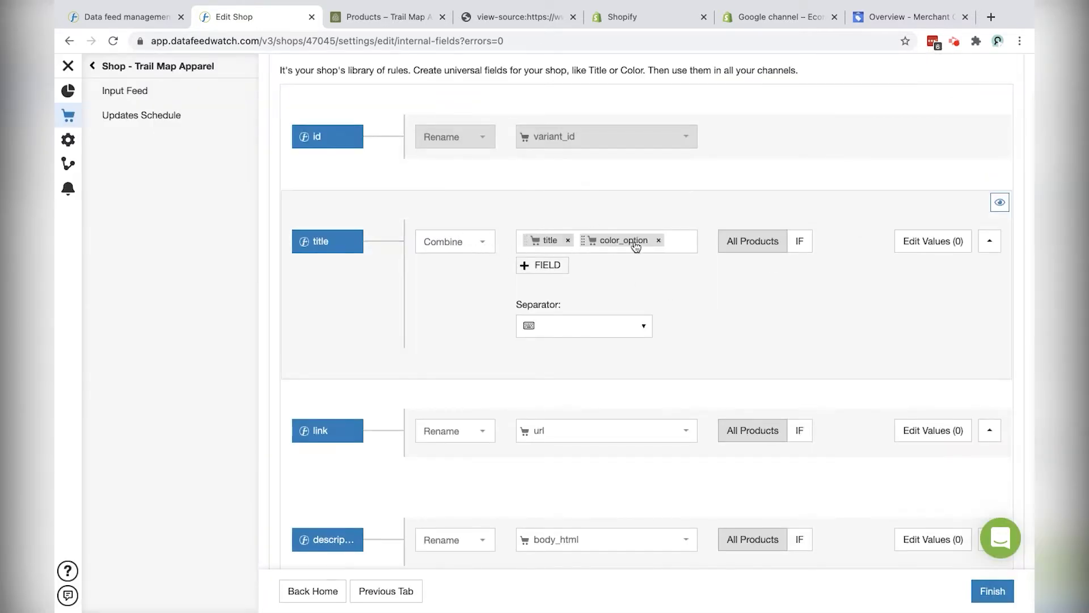
- Remove color_option and title from the combined mapping and set the title field back to Rename from title
click(659, 240)
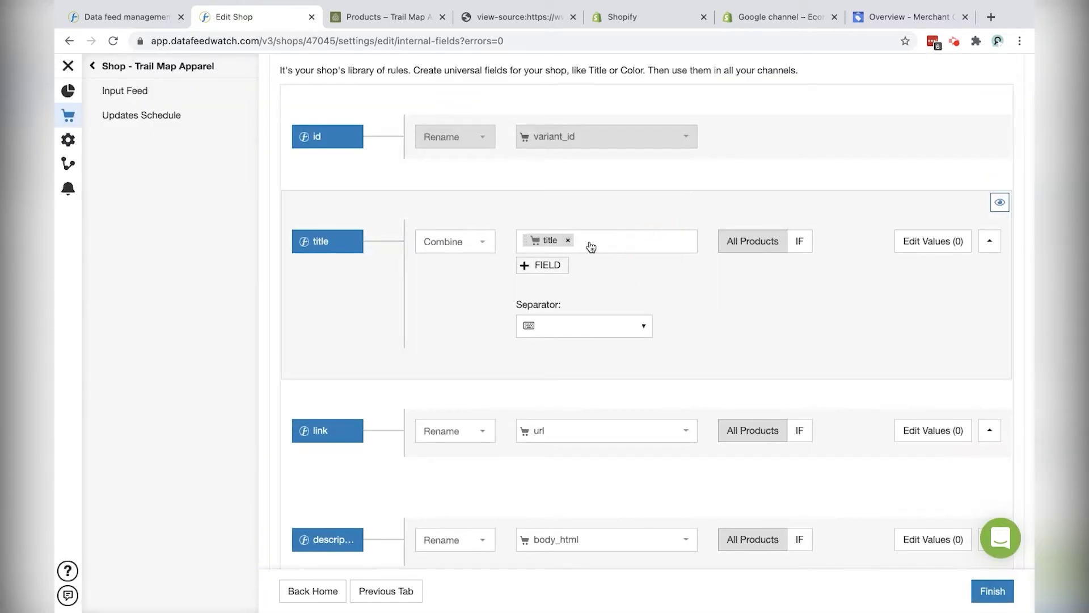
click(568, 240)
click(460, 244)
click(448, 268)
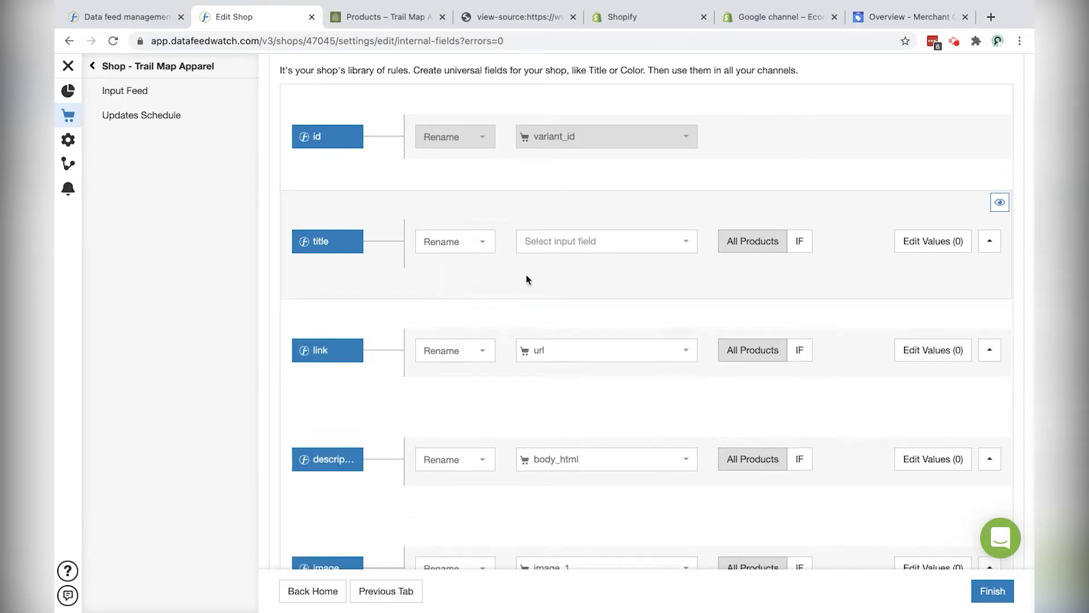
click(620, 246)
text(title)
click(566, 305)
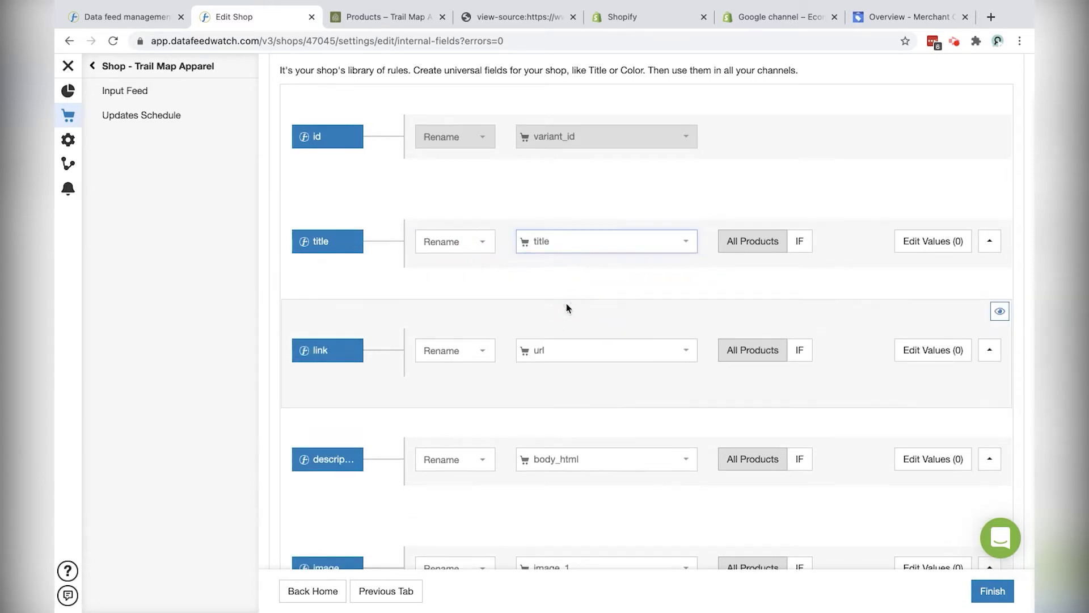
- Preview the description field and examine the HTML markup in its outcome values
scroll(790, 302, up, 4)
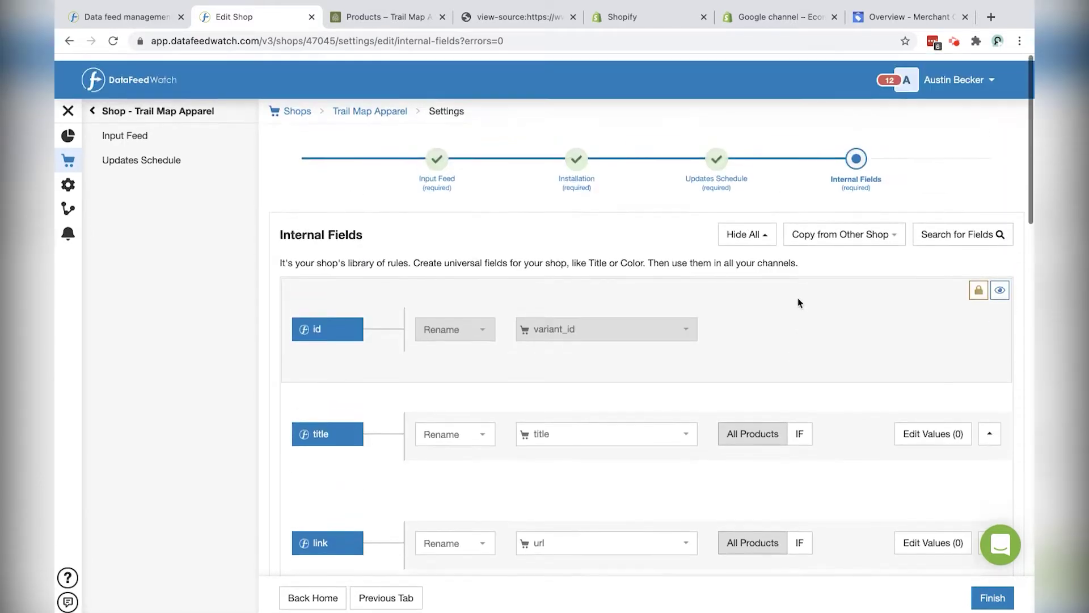
scroll(836, 304, down, 7)
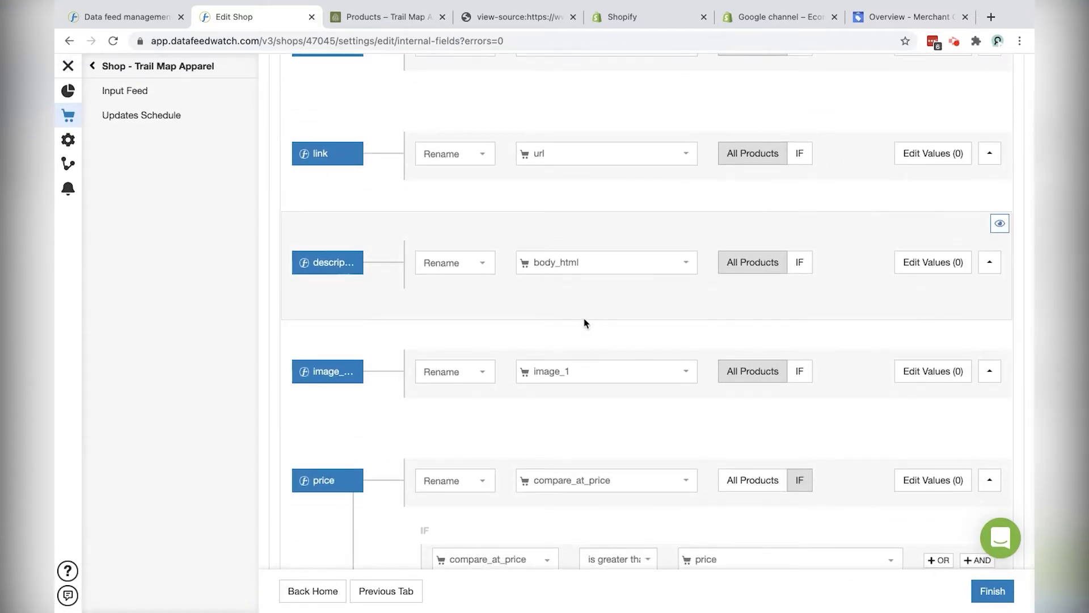
click(996, 225)
scroll(524, 214, down, 4)
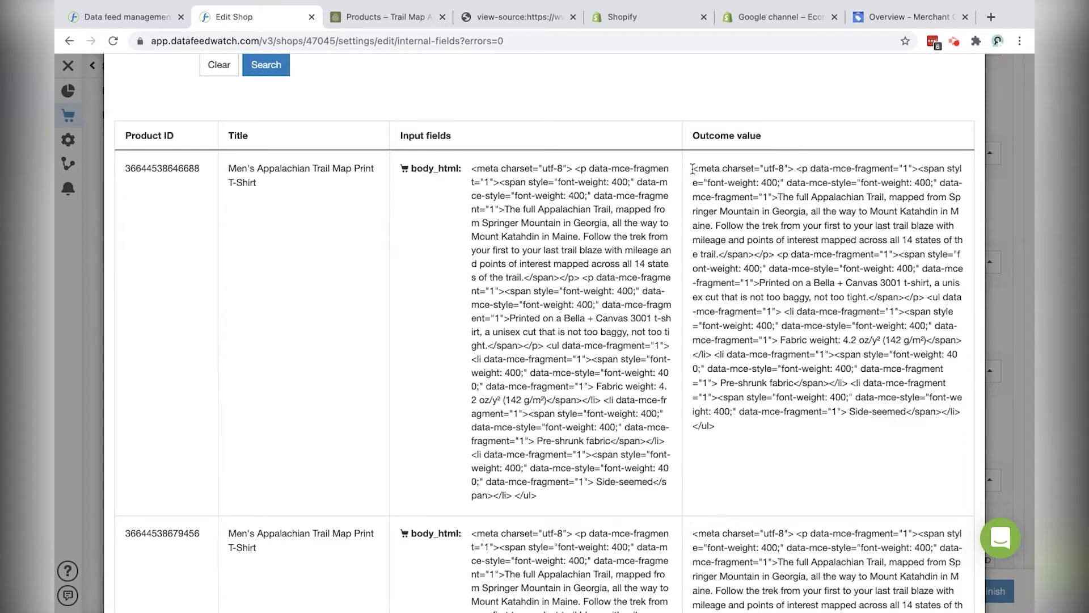
drag(693, 169, 766, 187)
click(768, 208)
scroll(769, 218, up, 4)
click(969, 116)
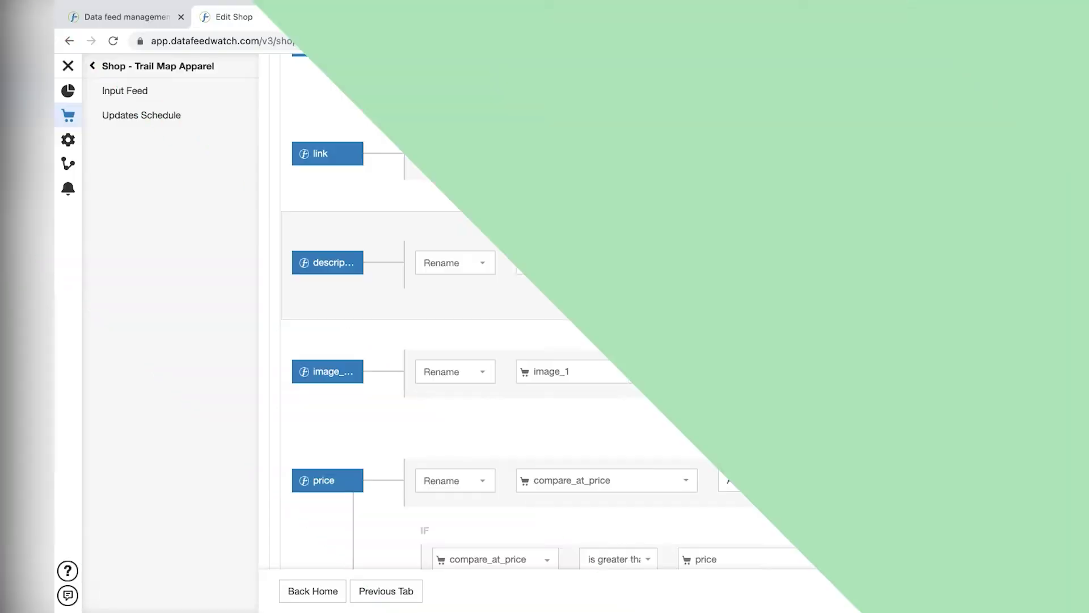
- Add an edit-values rule to the description that removes the single value <[^>]*> as a regexp for all products
click(930, 261)
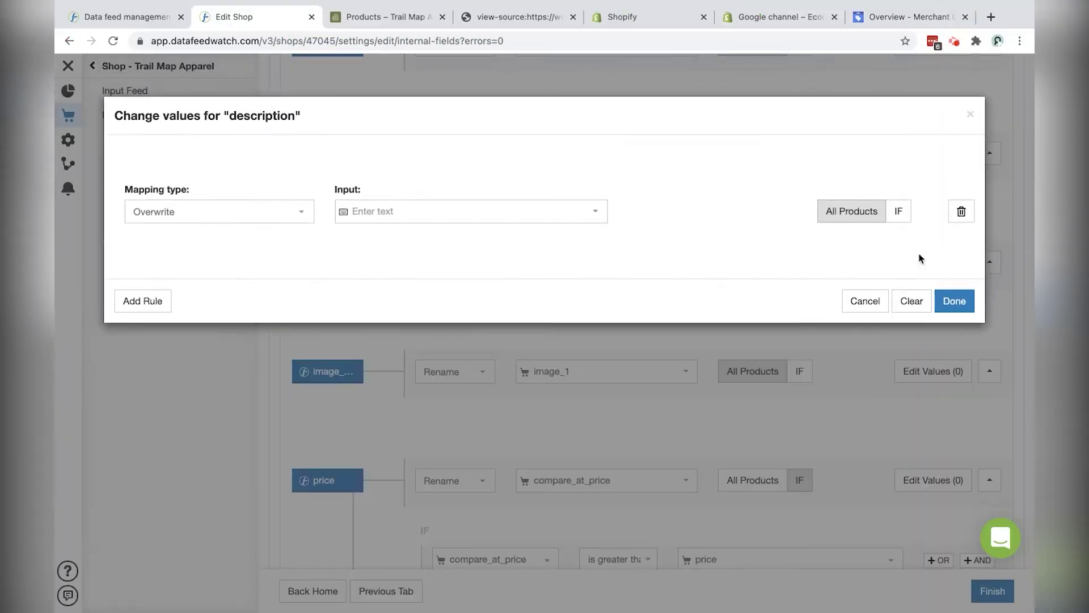
click(225, 215)
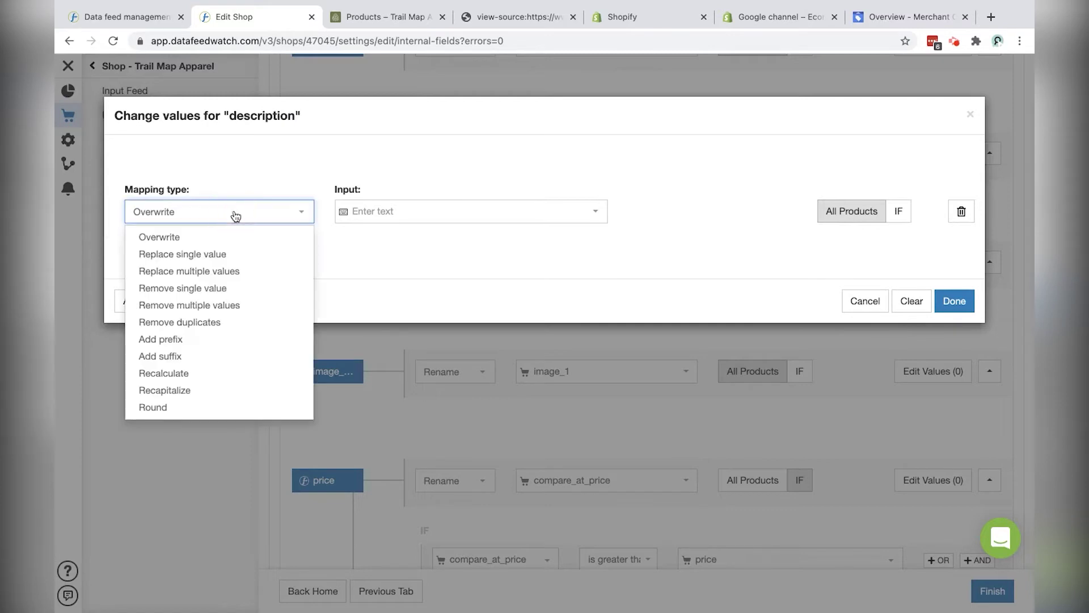
click(219, 289)
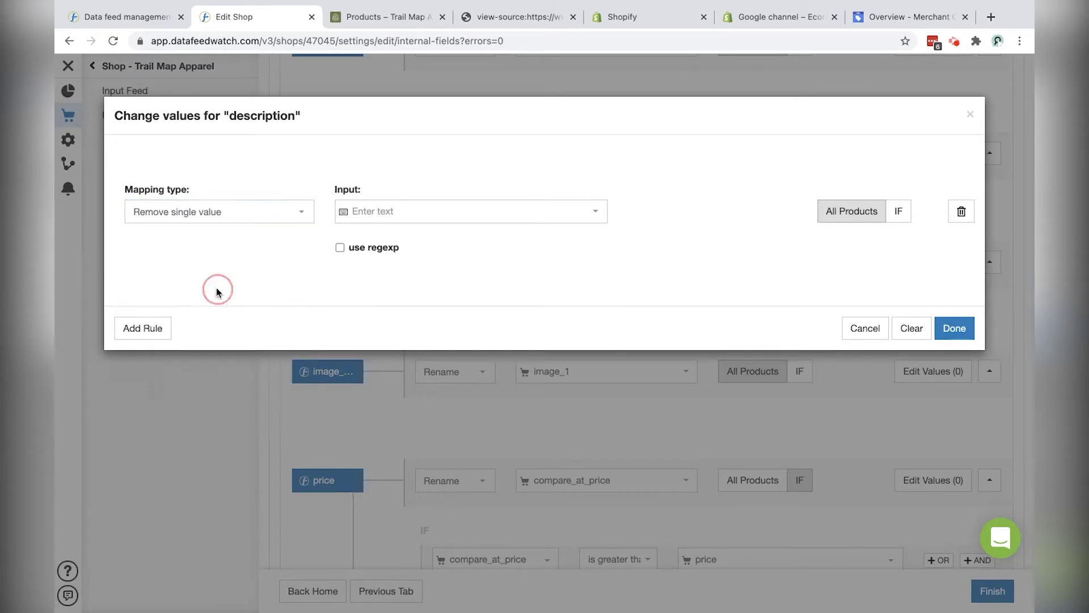
click(386, 209)
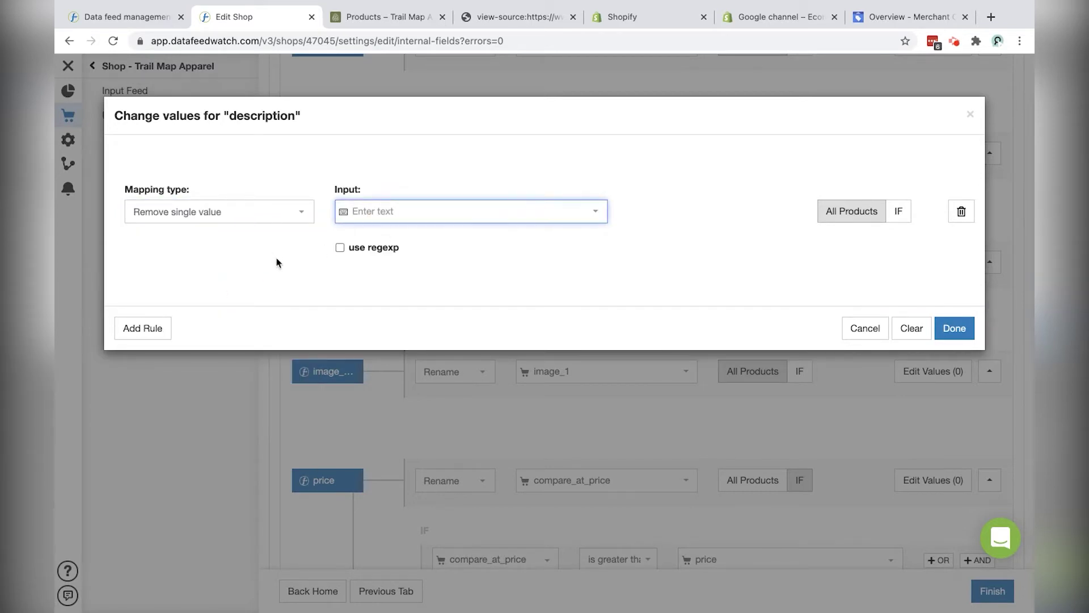
text(<[^>]*>)
click(340, 249)
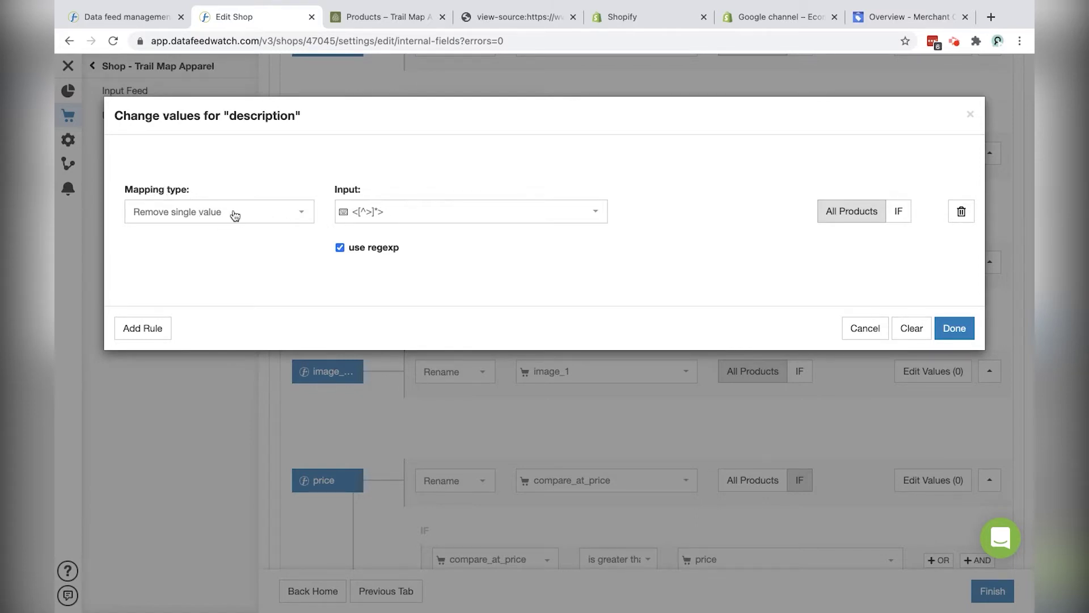
click(953, 329)
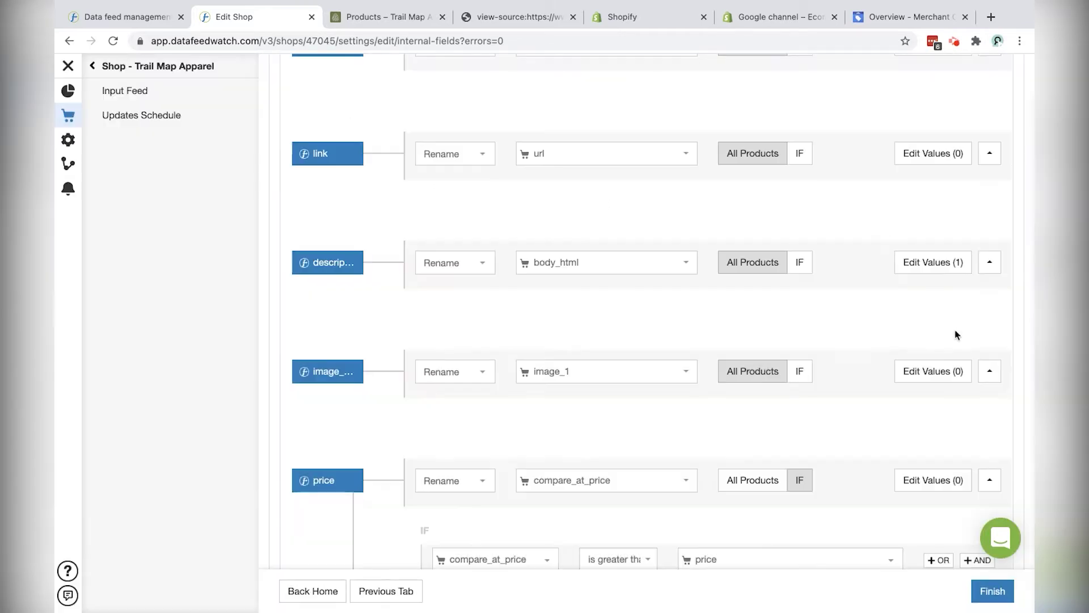
- Preview the description field with the removal rule, comparing the body_html input against the outcome value
mouse_move(831, 282)
click(1003, 225)
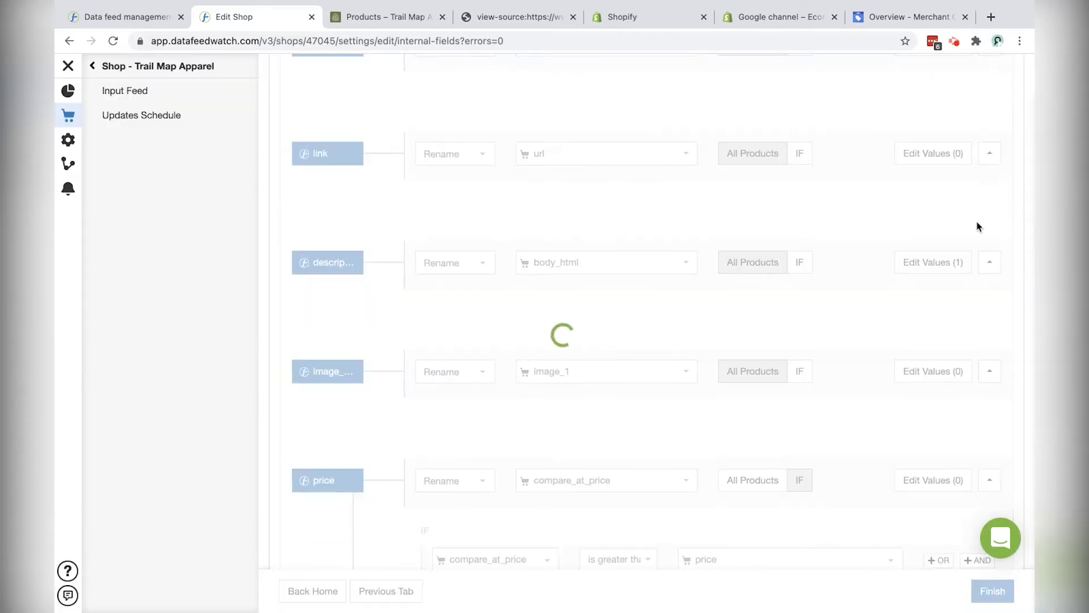
scroll(761, 346, down, 3)
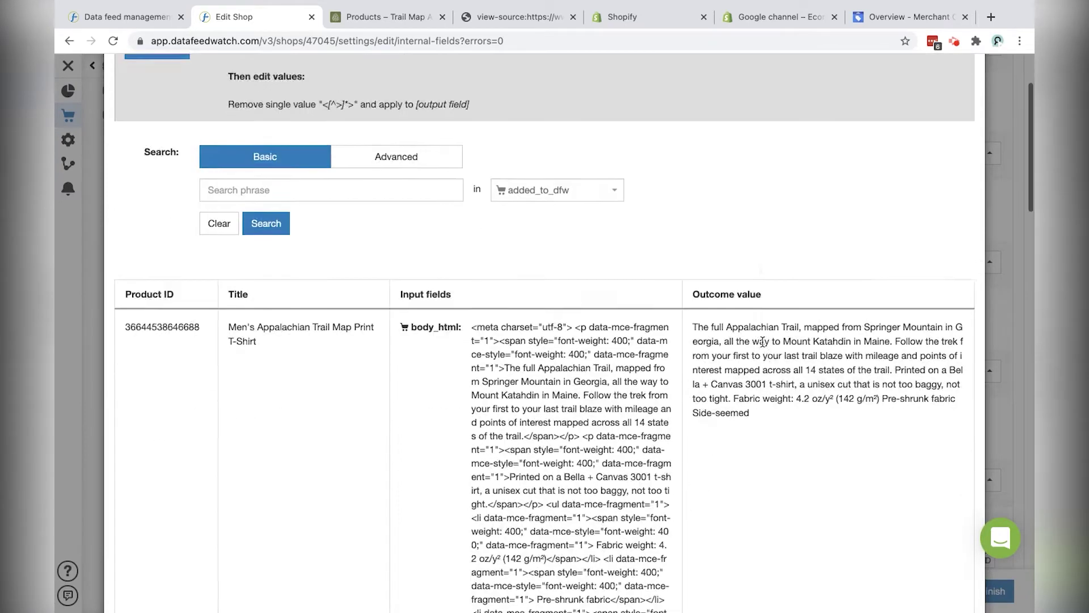
drag(400, 232, 467, 230)
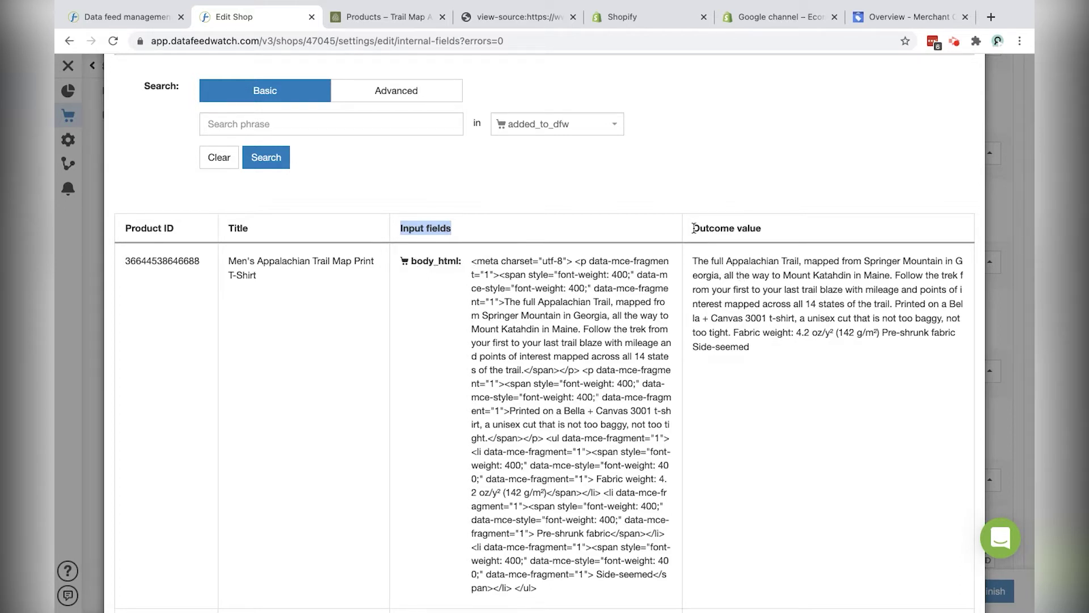
drag(693, 227, 771, 227)
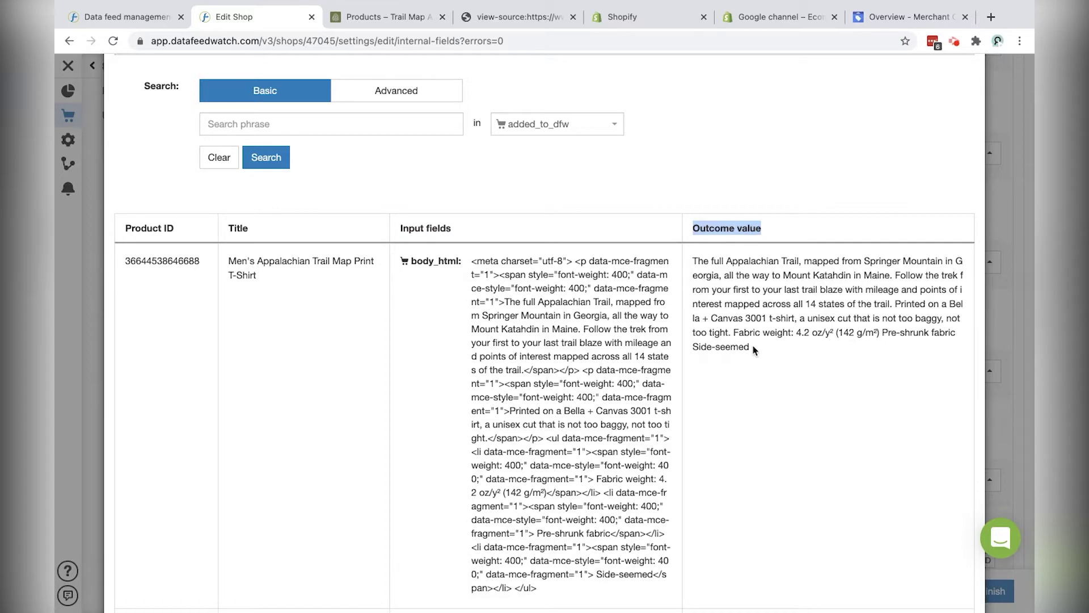
scroll(793, 351, up, 3)
scroll(793, 351, up, 1)
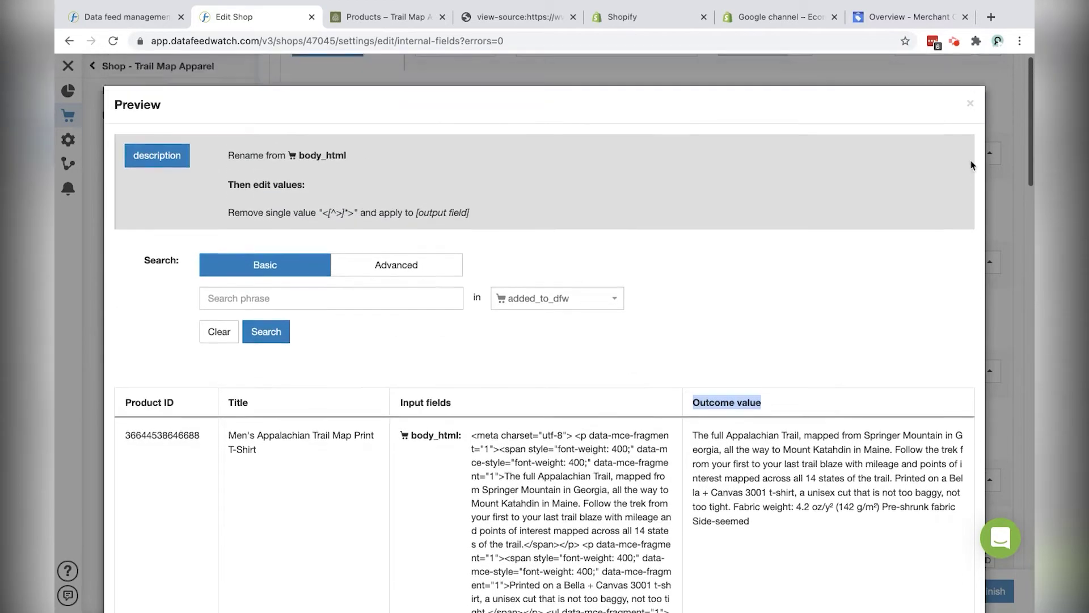
scroll(864, 295, down, 4)
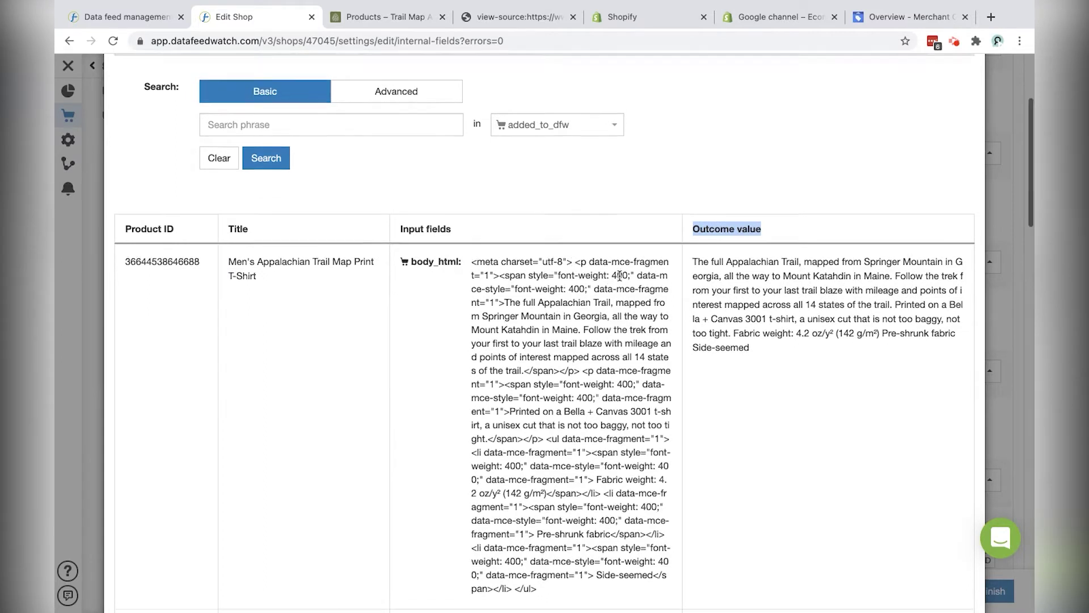
scroll(939, 225, up, 4)
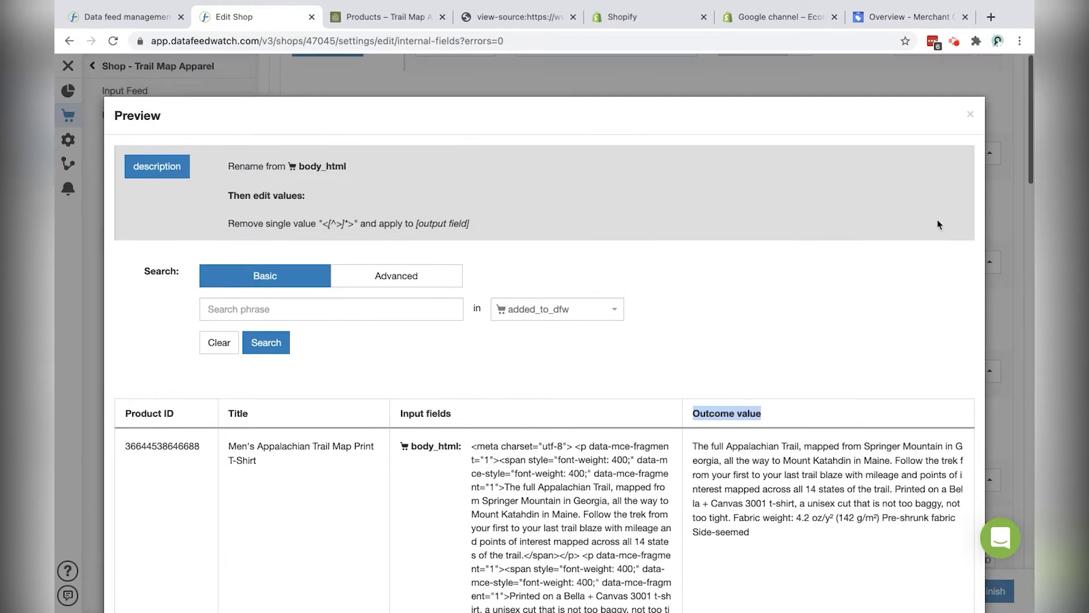
click(971, 117)
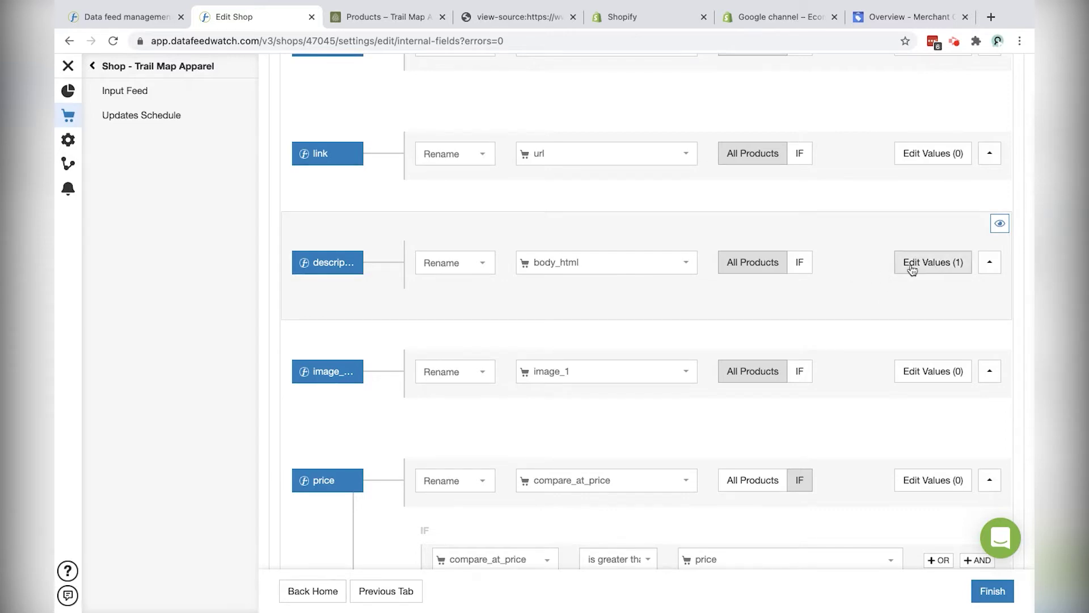
- Review the remaining internal fields, then preview the brand field and compare its vendor input with the outcome value
scroll(869, 298, down, 2)
scroll(870, 303, down, 3)
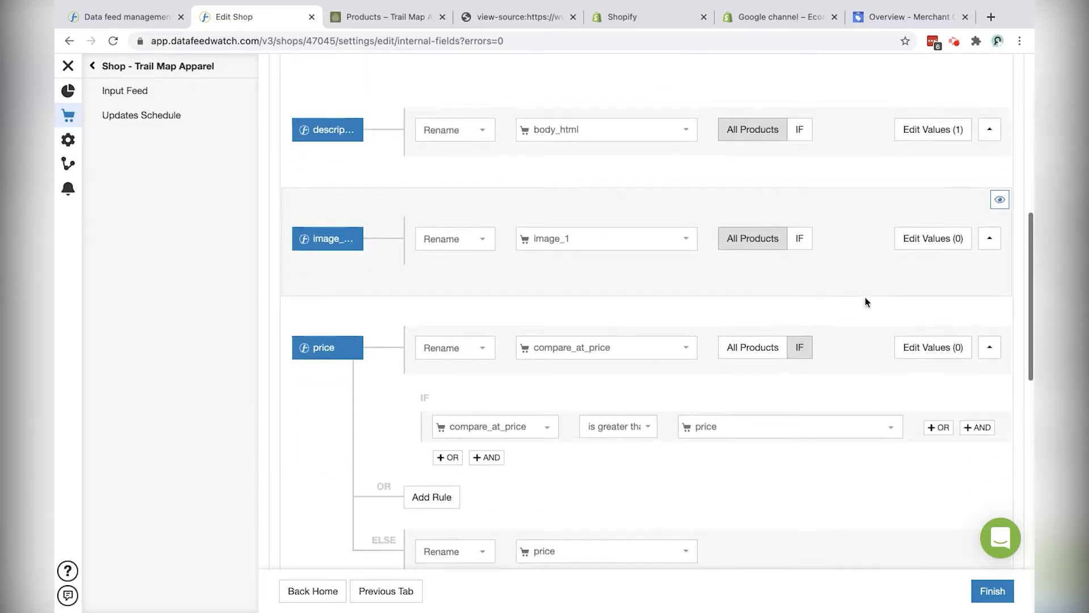
scroll(867, 298, down, 3)
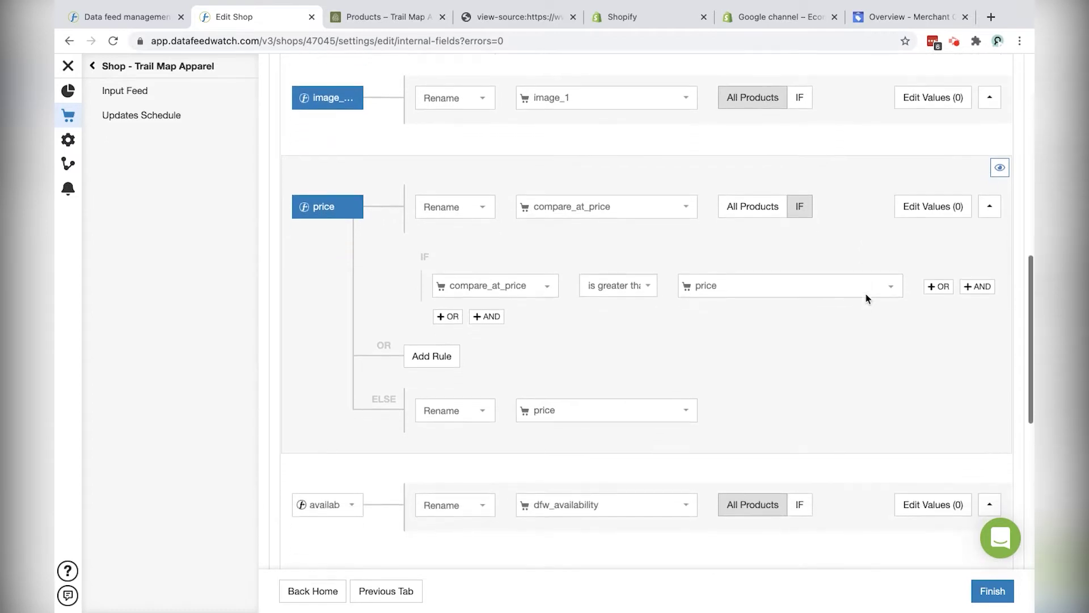
scroll(599, 356, down, 7)
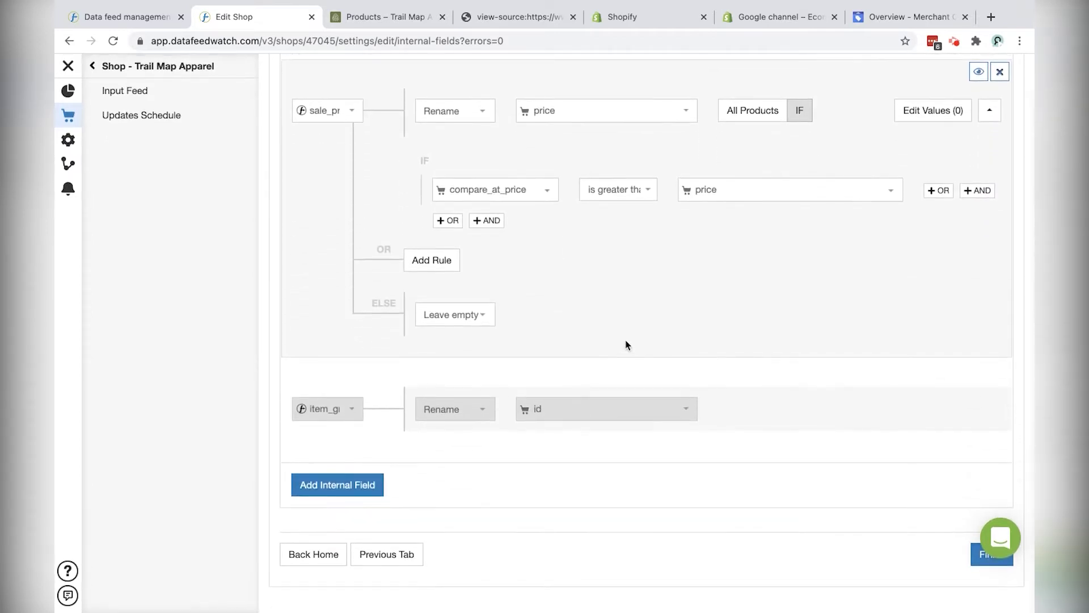
scroll(633, 346, up, 4)
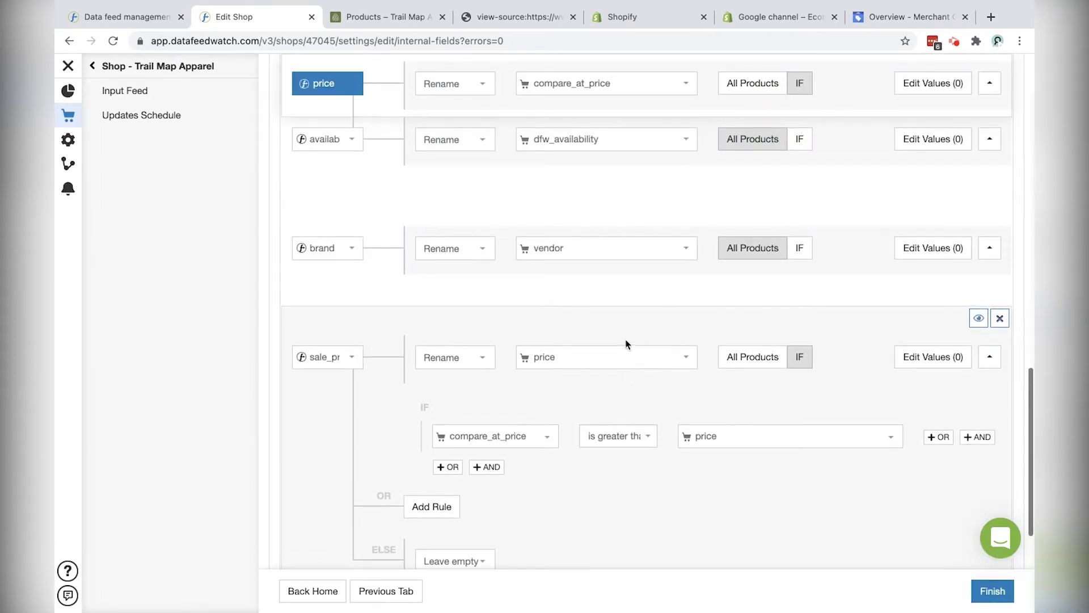
click(978, 210)
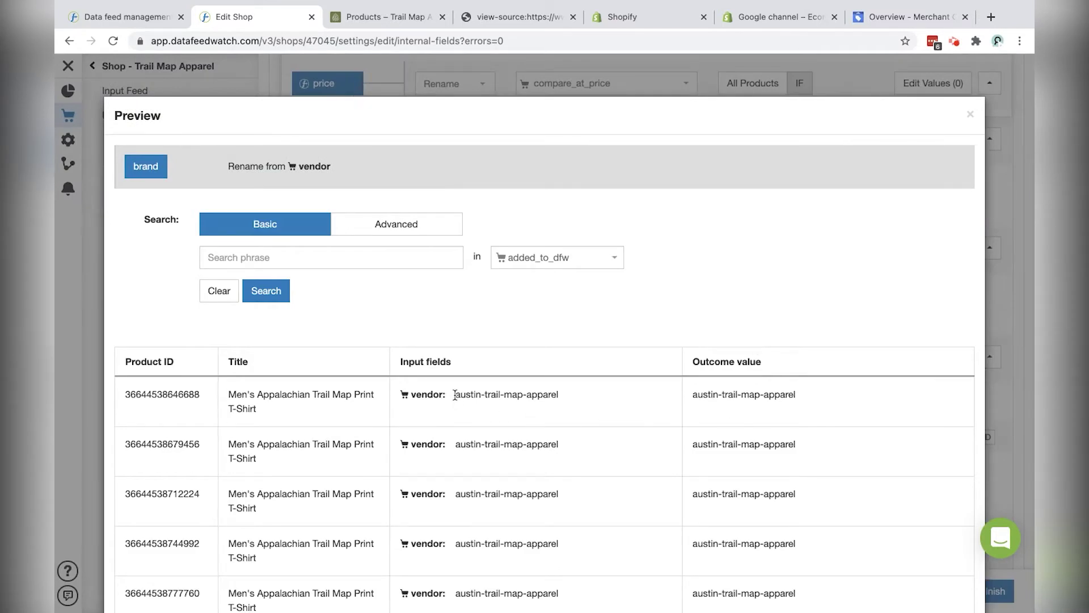
drag(455, 395, 576, 399)
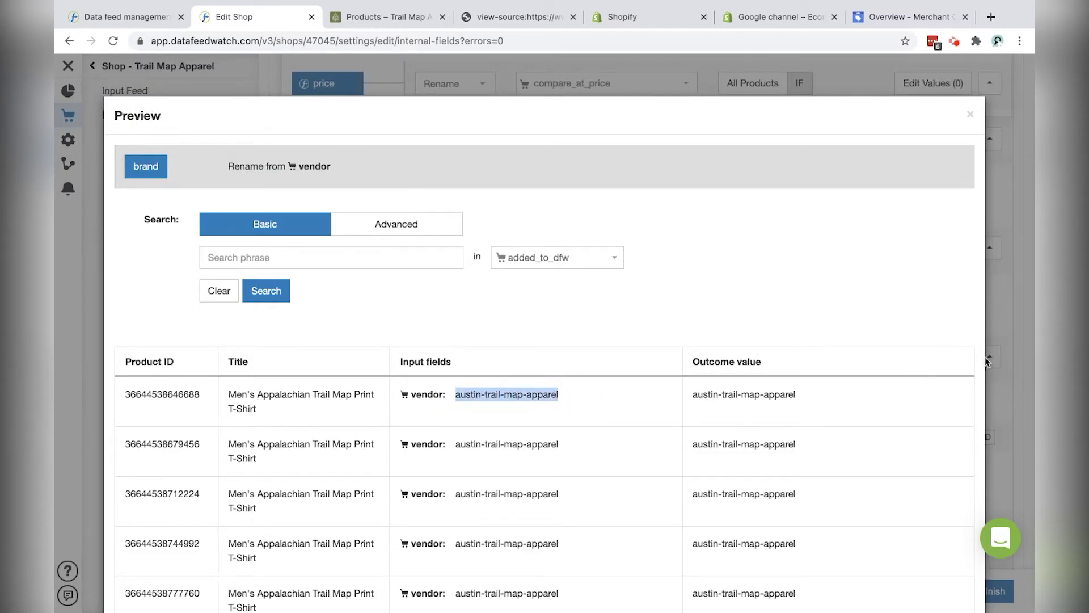
drag(693, 395, 809, 393)
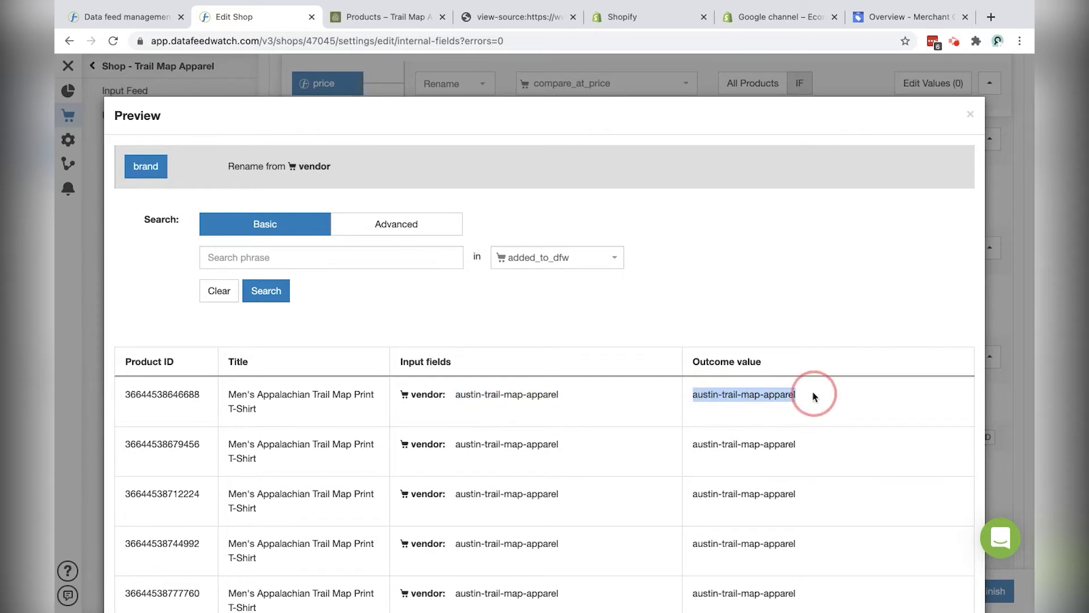
click(1005, 340)
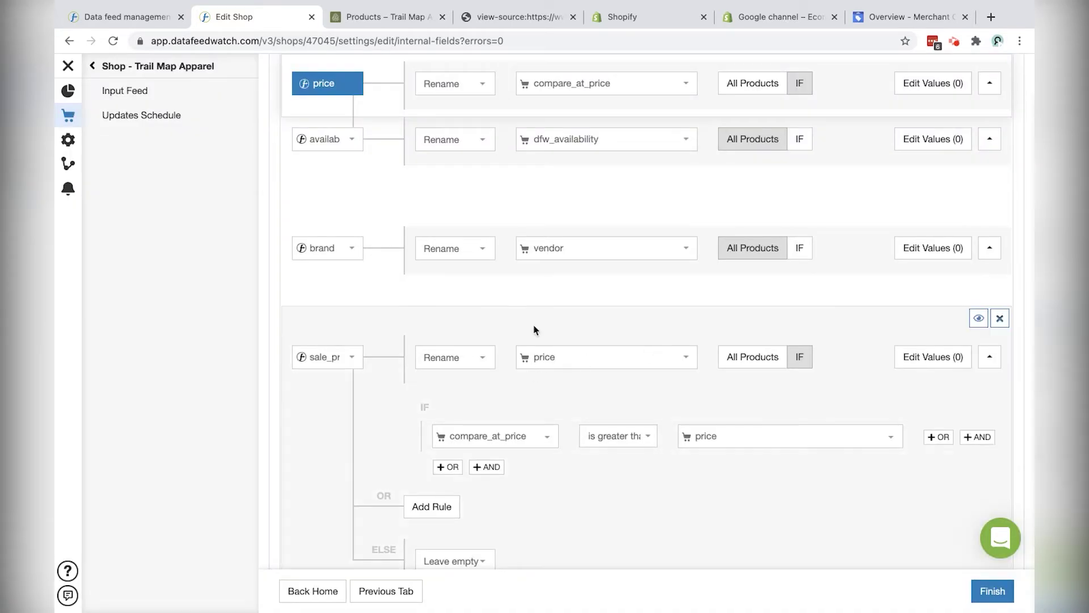
- Set the brand field to the static value Trail Map Apparel for all products and preview its outcome values
click(468, 251)
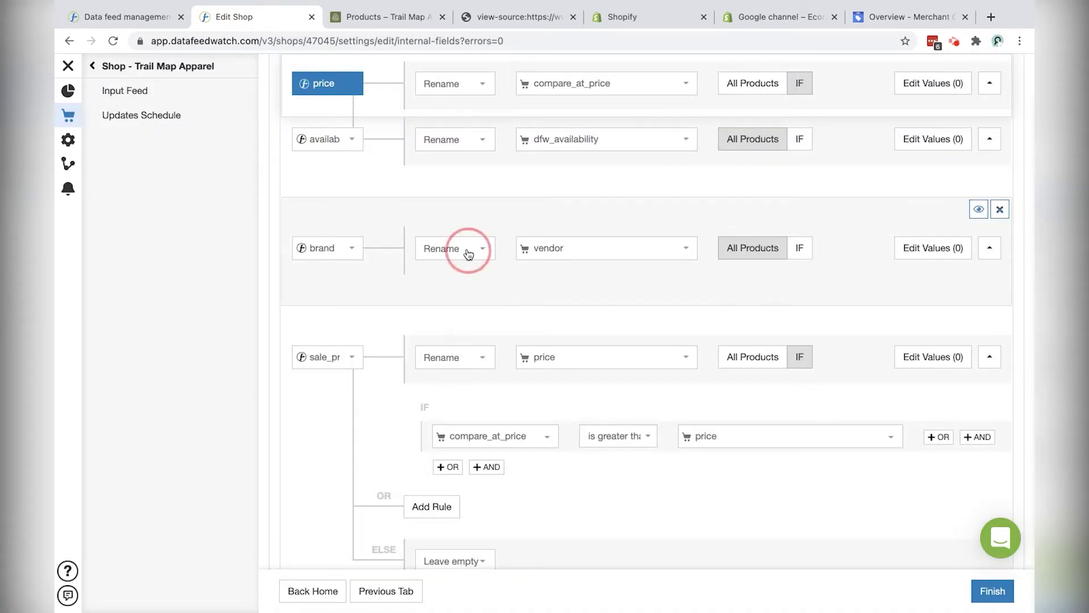
click(477, 292)
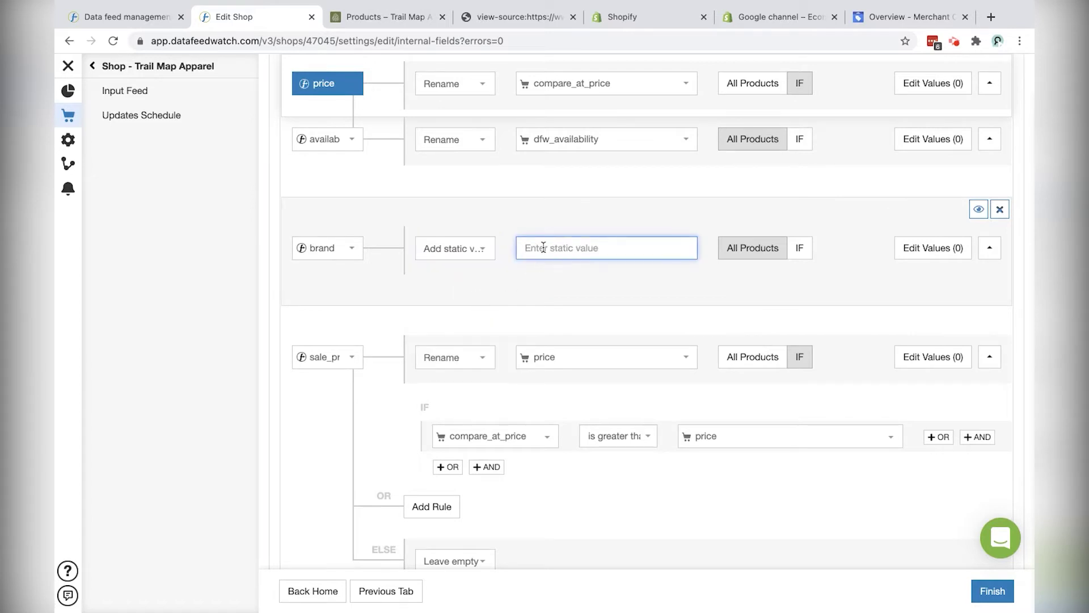
text(Trail Map Apparel)
click(978, 209)
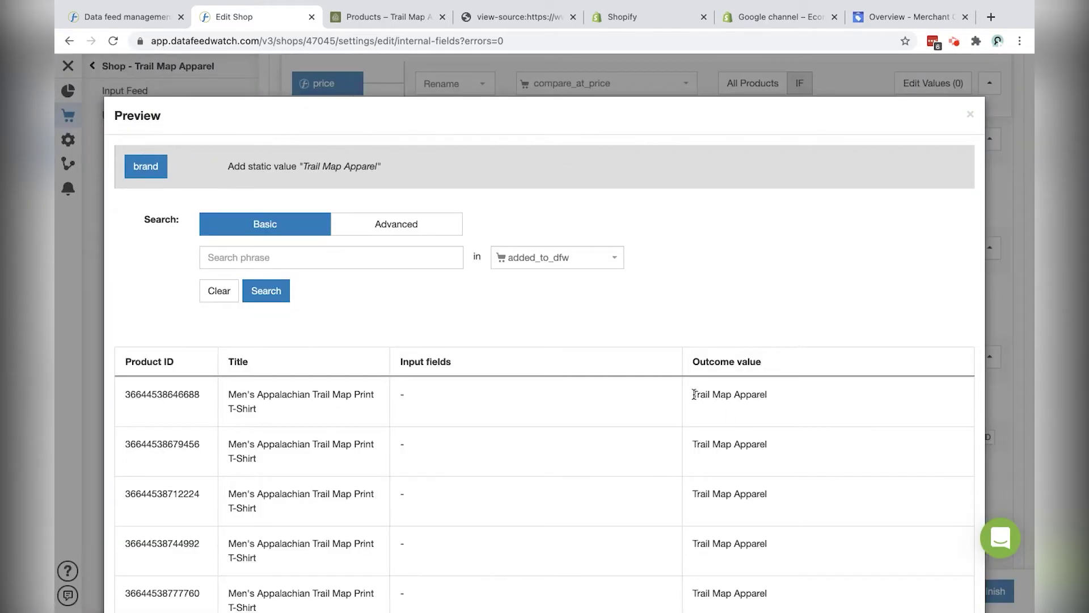
drag(694, 395, 807, 394)
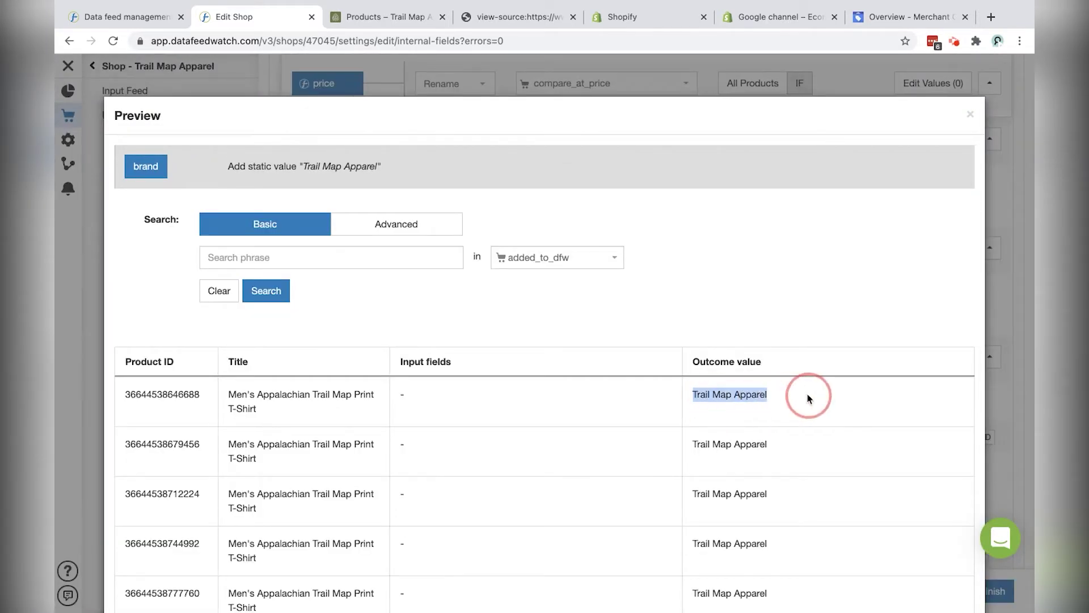
click(1006, 294)
- Open the Men's Appalachian Trail Map Print T-Shirt page in the store and check its color and size options
scroll(510, 329, down, 5)
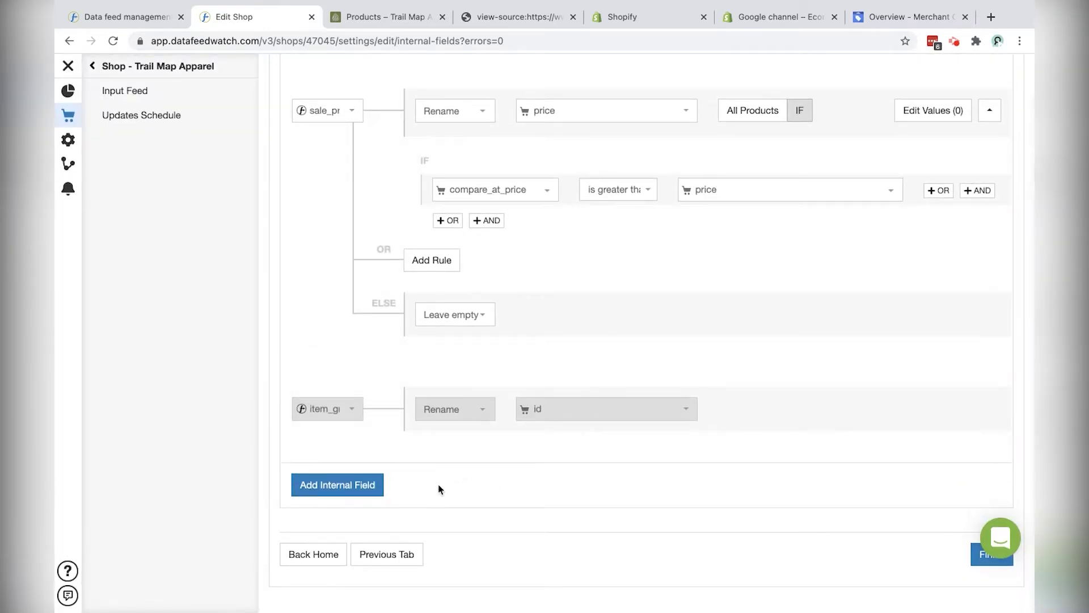
click(390, 17)
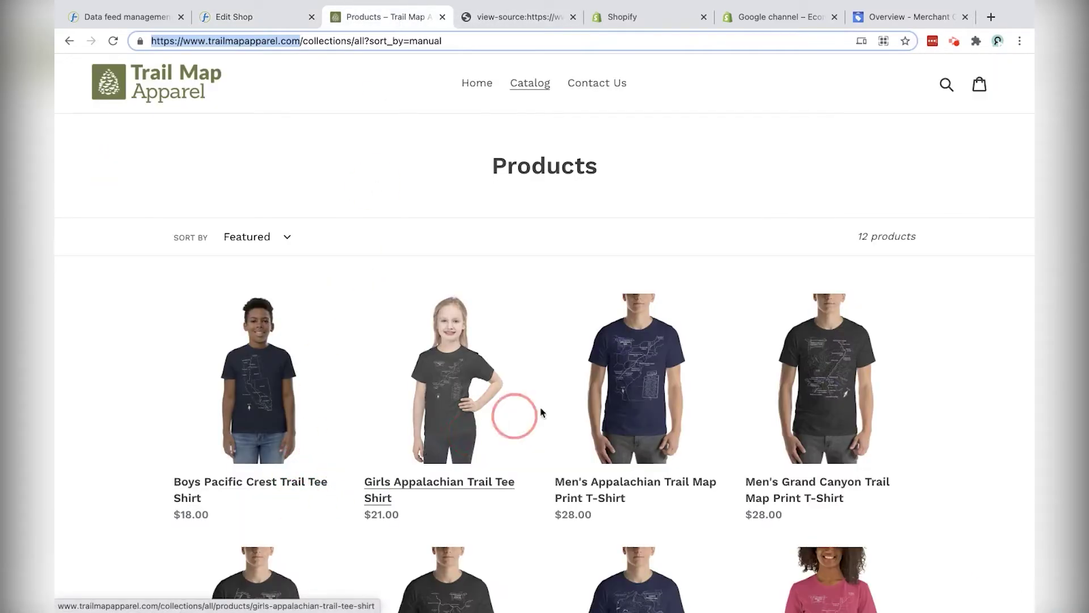
click(642, 378)
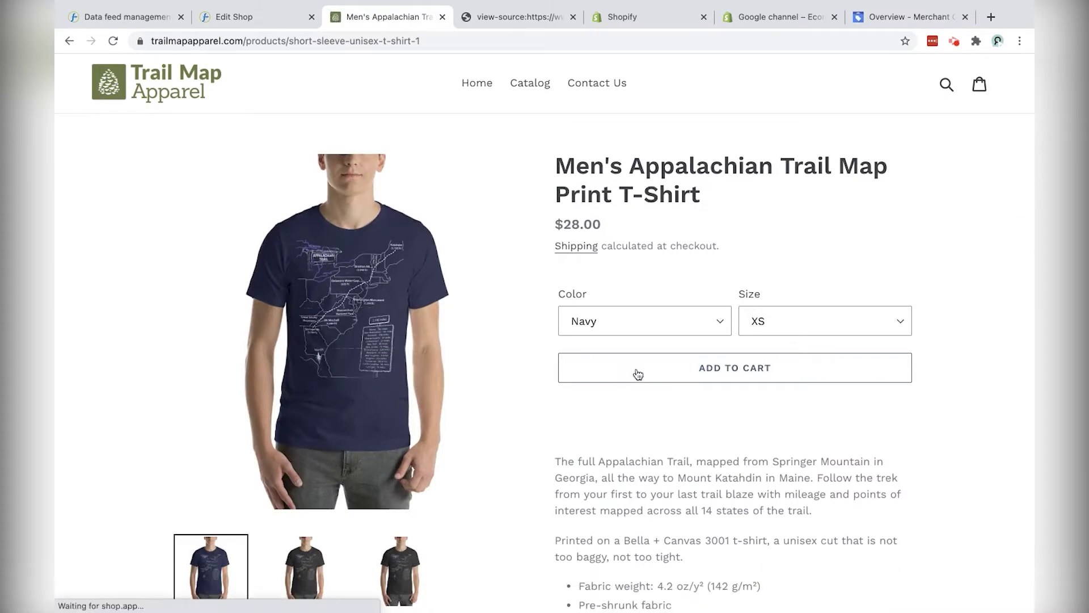
click(654, 318)
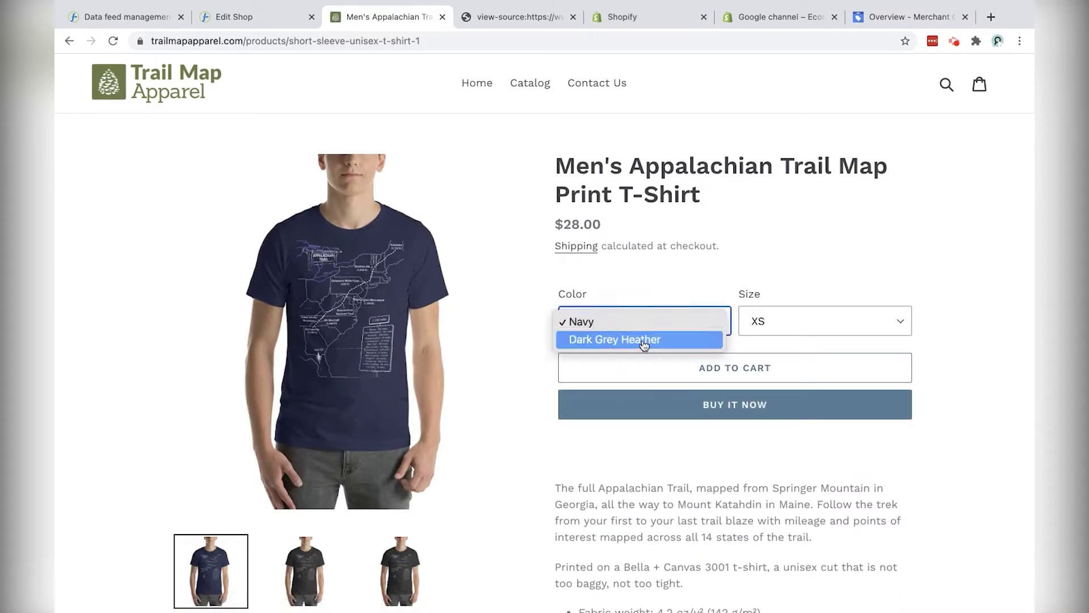
click(788, 321)
click(815, 271)
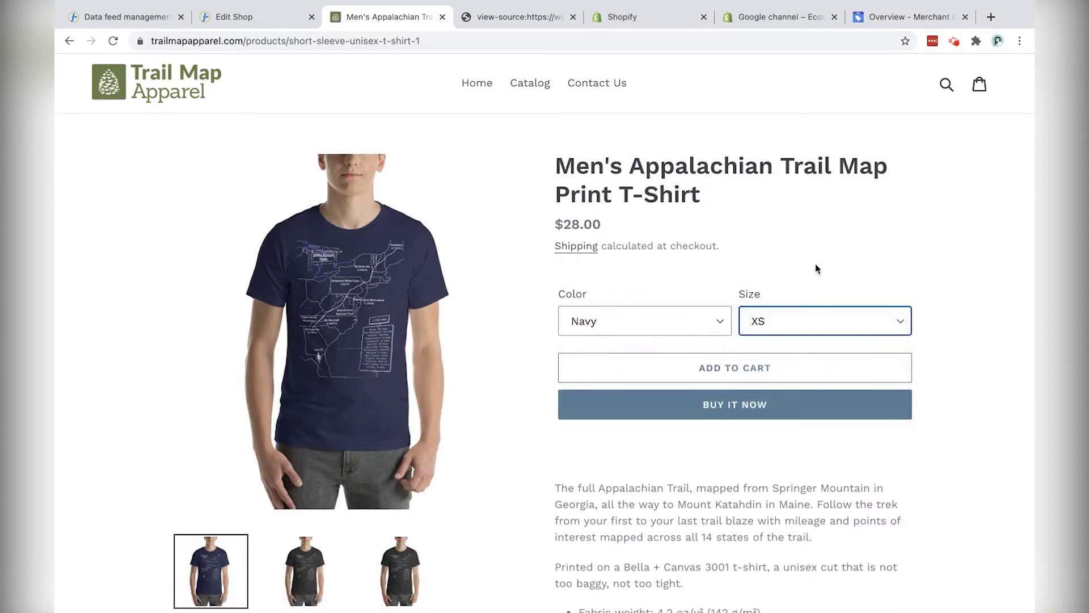
- Return to the shop's internal fields in DataFeedWatch and add a new internal field named color
click(266, 20)
click(358, 485)
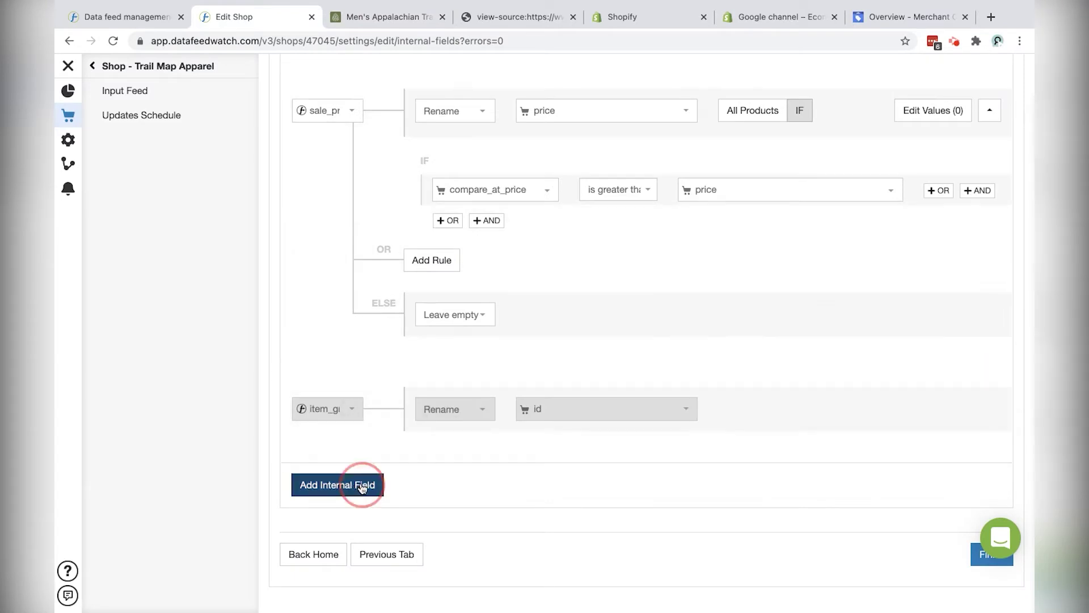
click(324, 403)
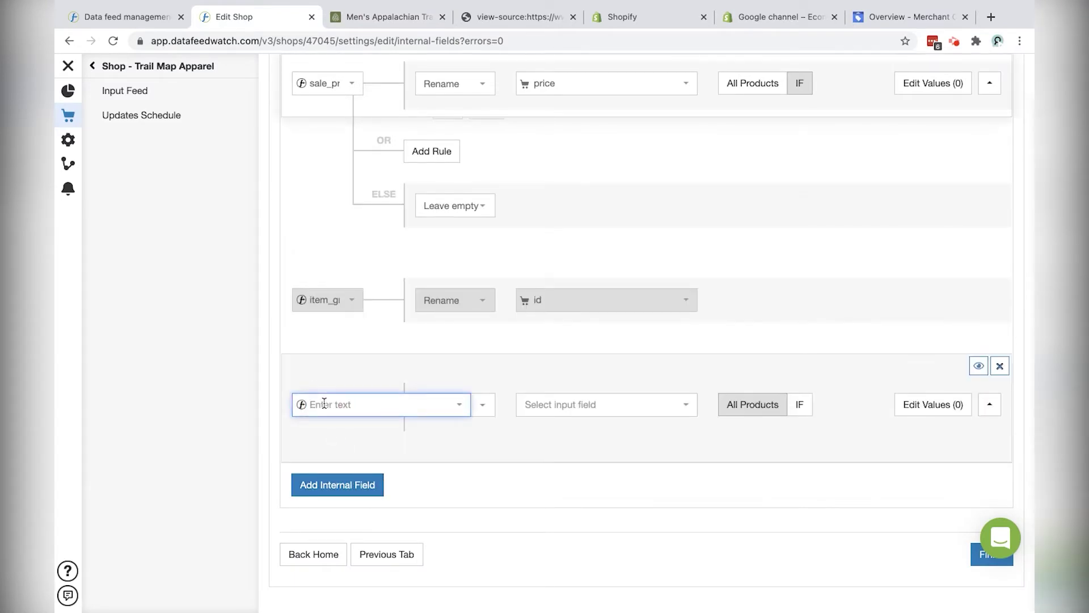
text(color)
key(Return)
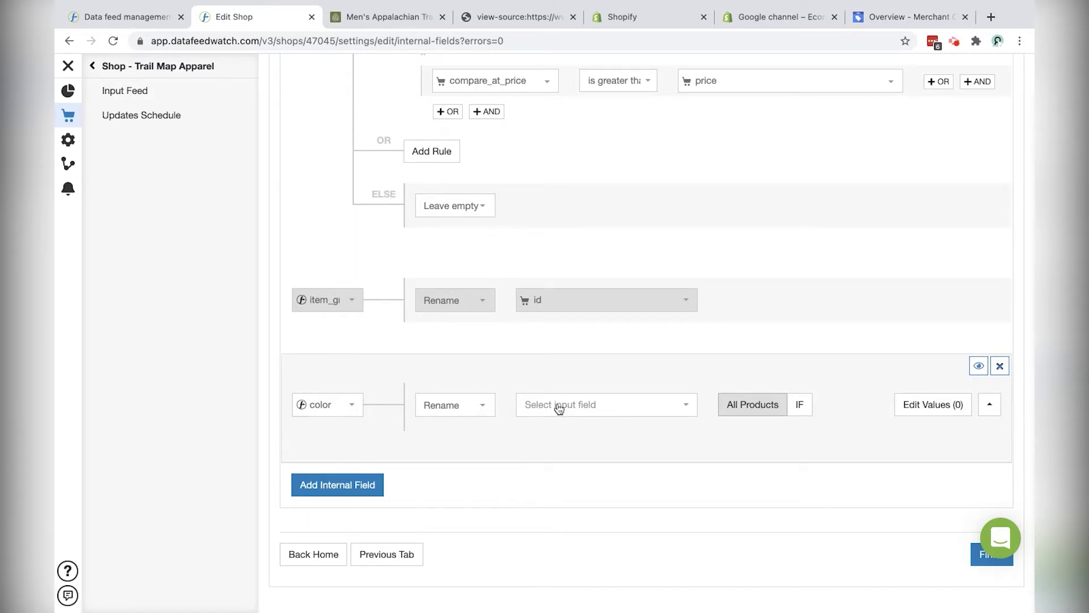
- Map the color field as Rename from the color_option input field for all products
click(592, 407)
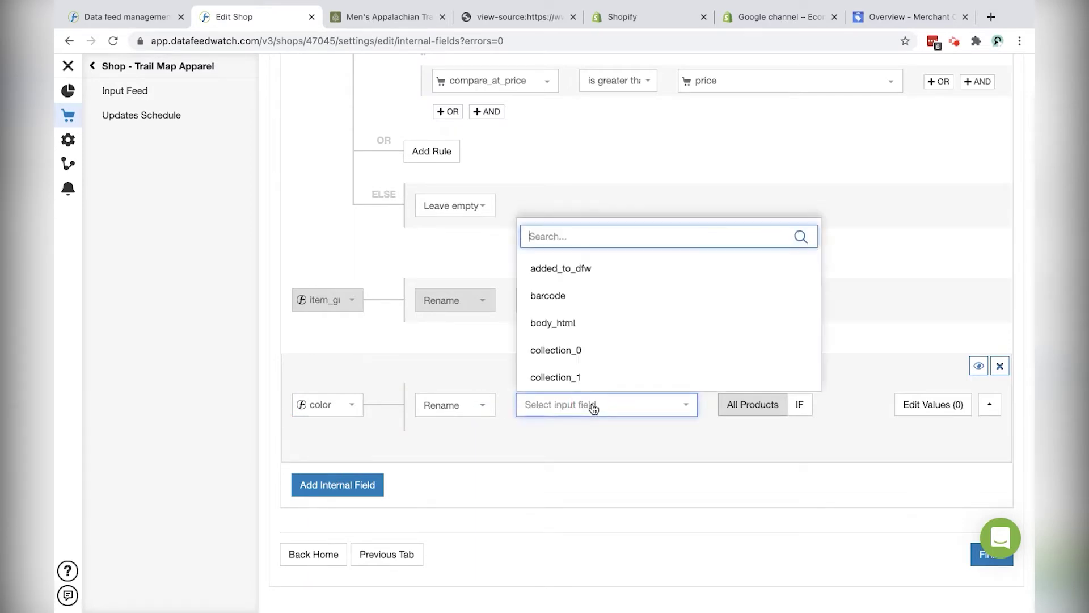
scroll(555, 309, down, 5)
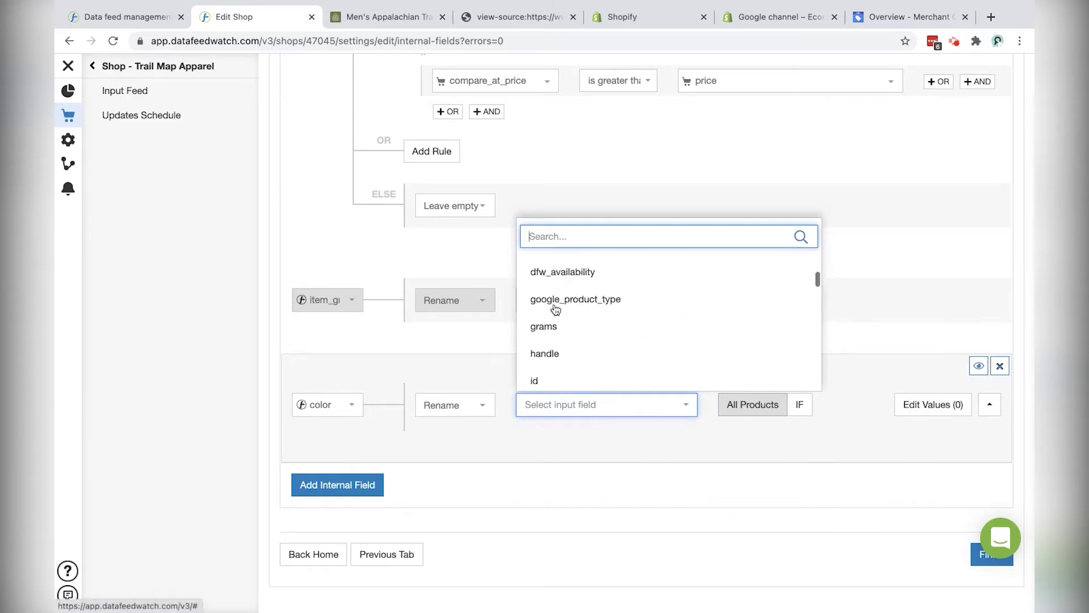
scroll(556, 310, down, 10)
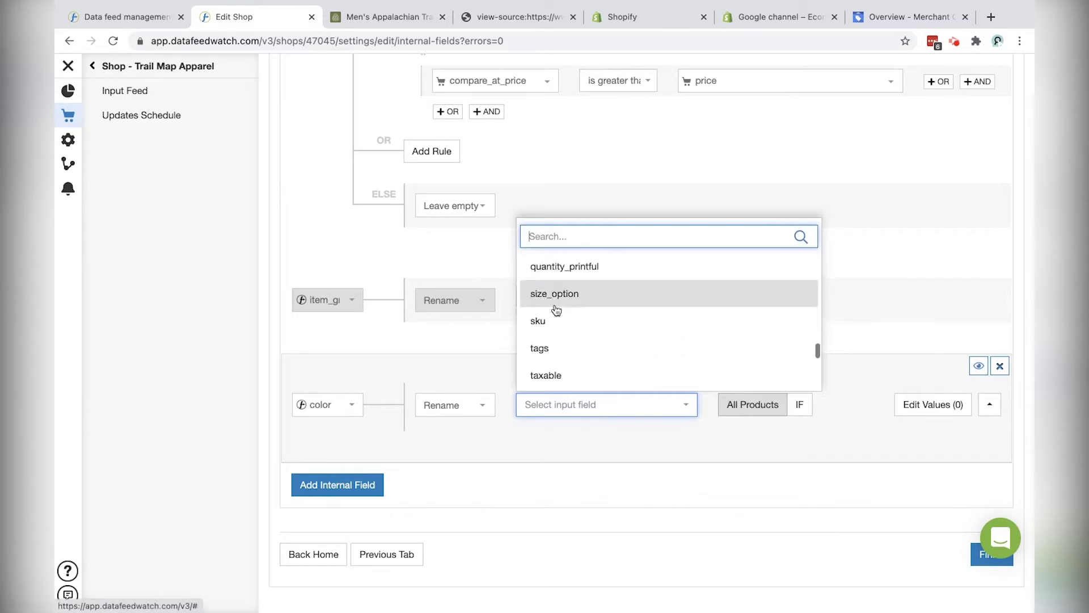
scroll(556, 309, down, 1)
scroll(556, 309, down, 3)
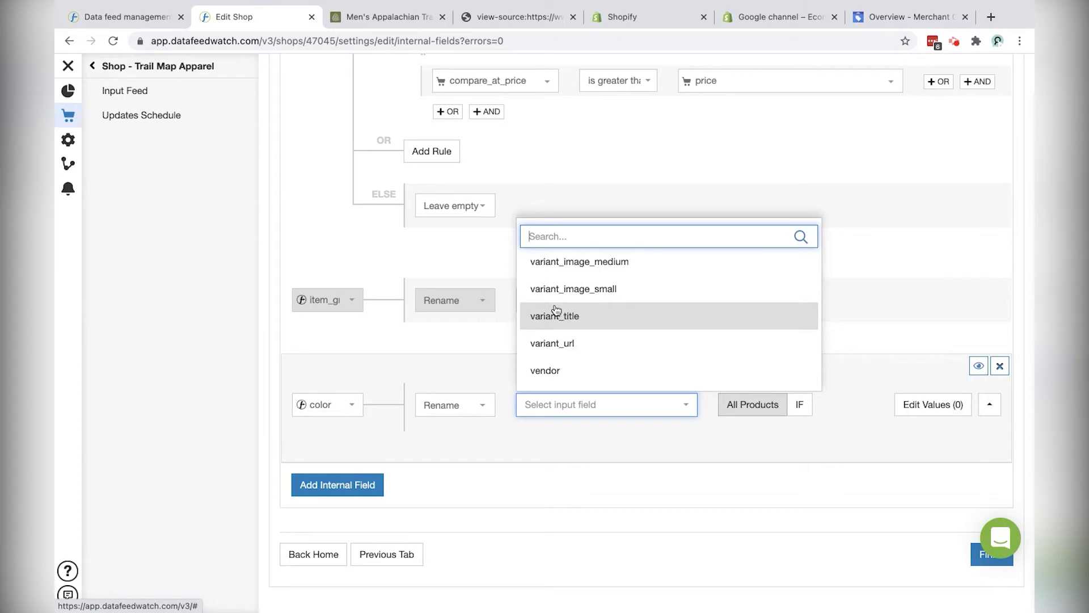
scroll(556, 309, up, 5)
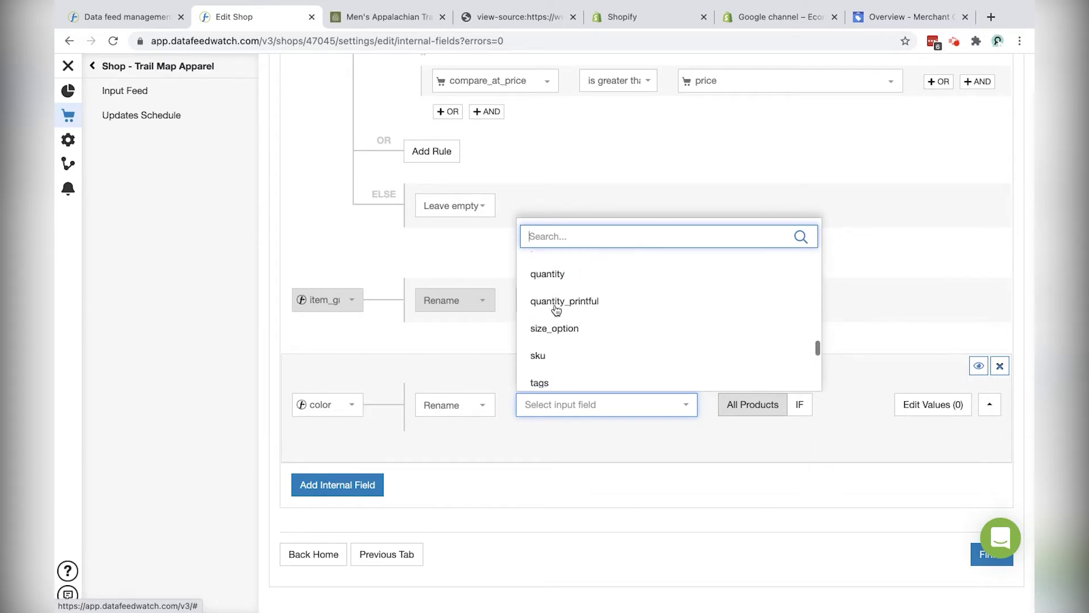
text(color)
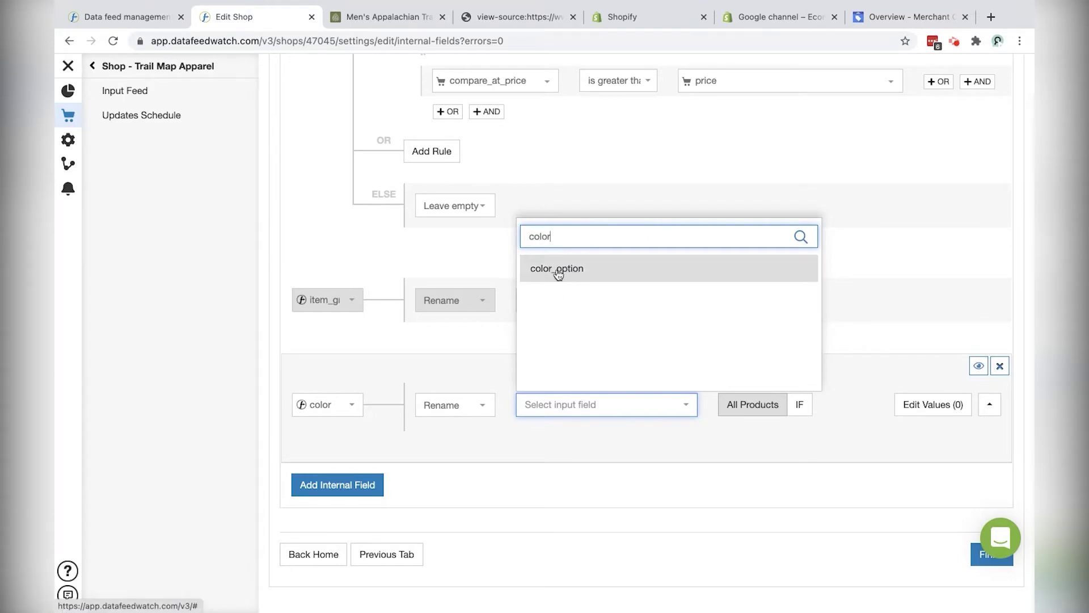
click(553, 274)
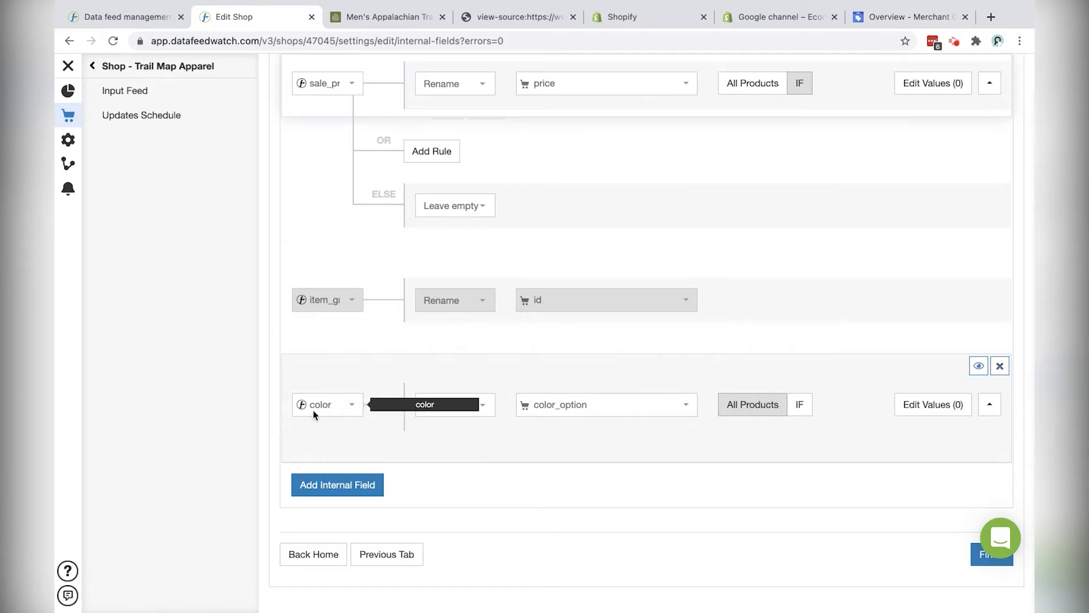
- Preview the color field and check its outcome values on the first two result pages
click(980, 367)
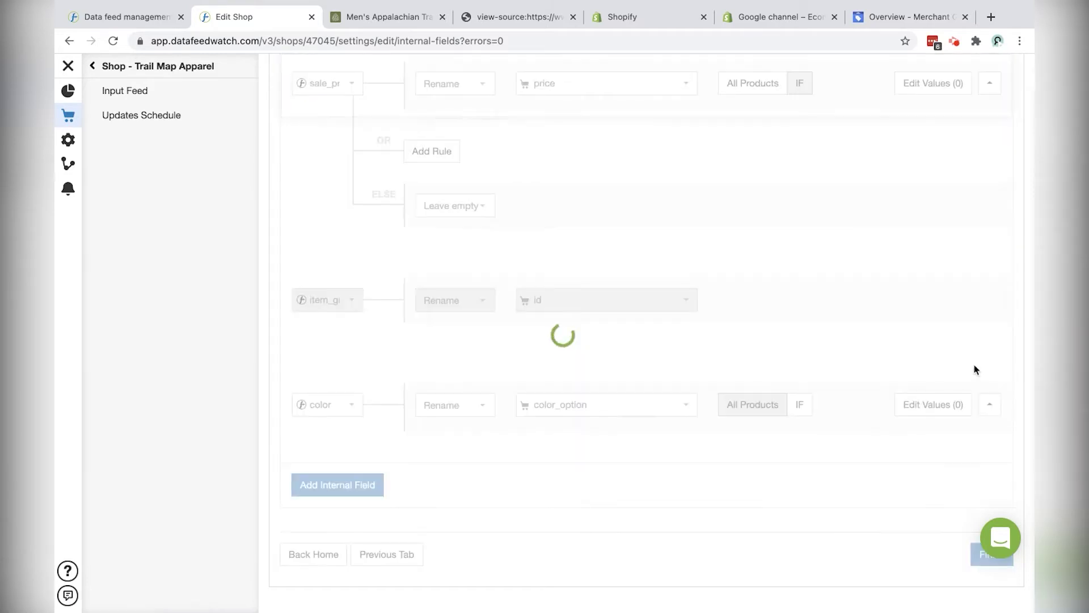
scroll(724, 367, down, 3)
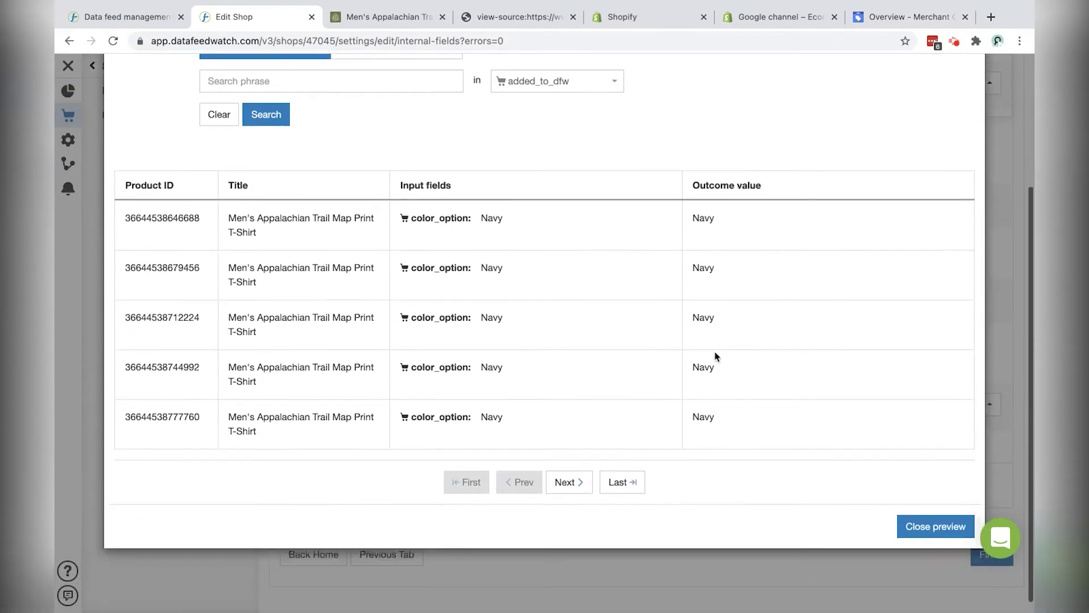
drag(693, 304, 729, 308)
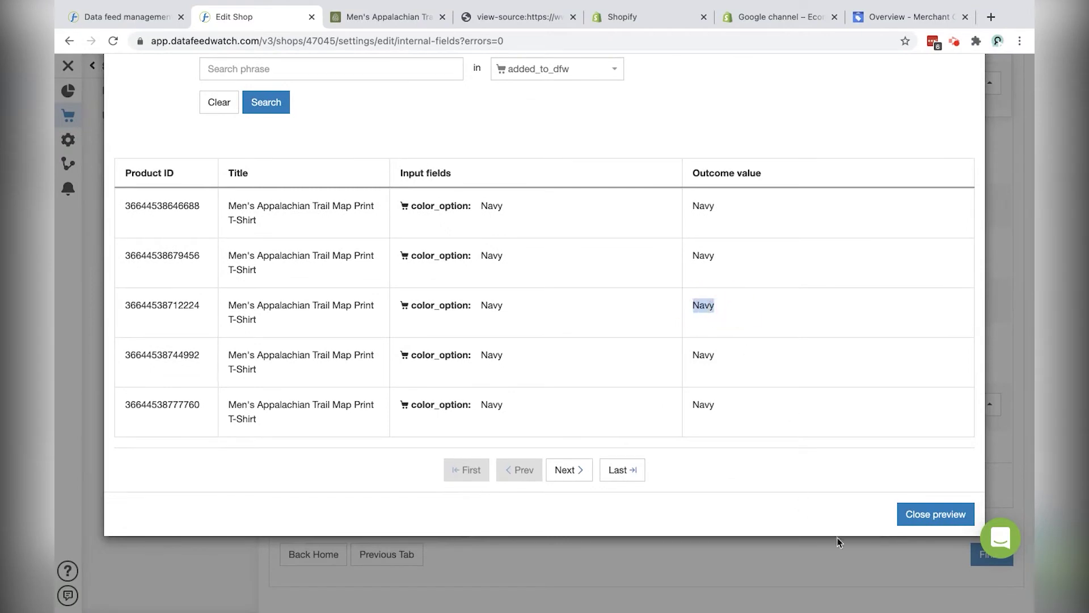
click(572, 471)
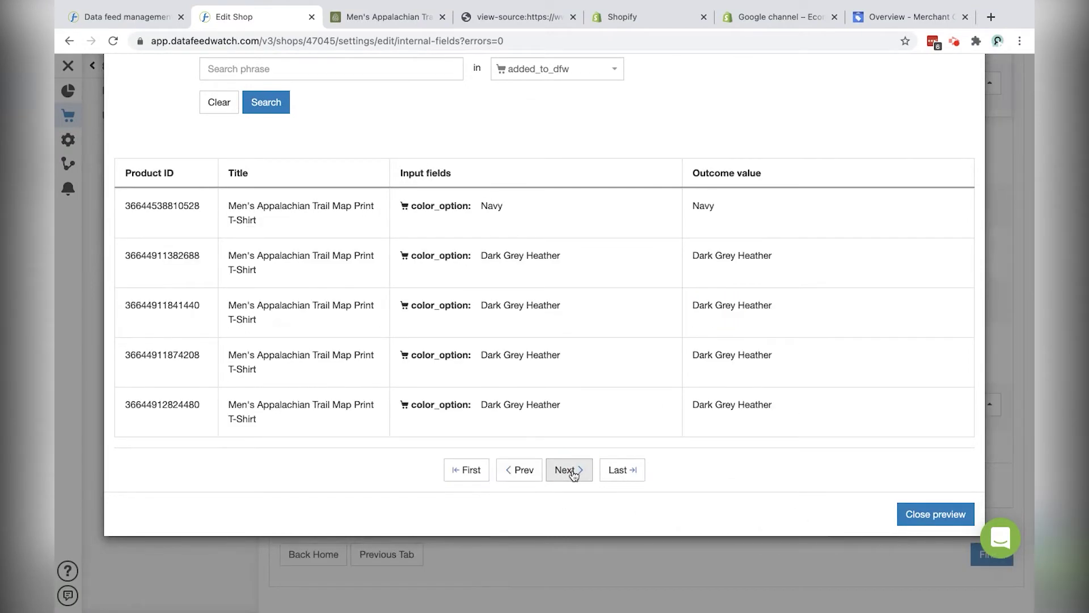
drag(694, 255, 777, 258)
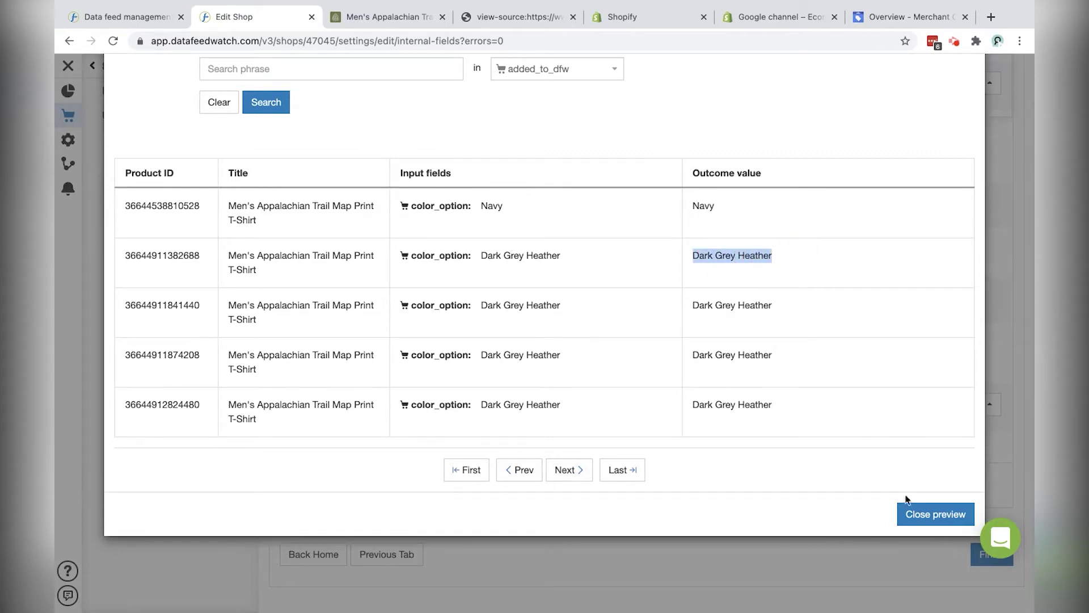
click(925, 515)
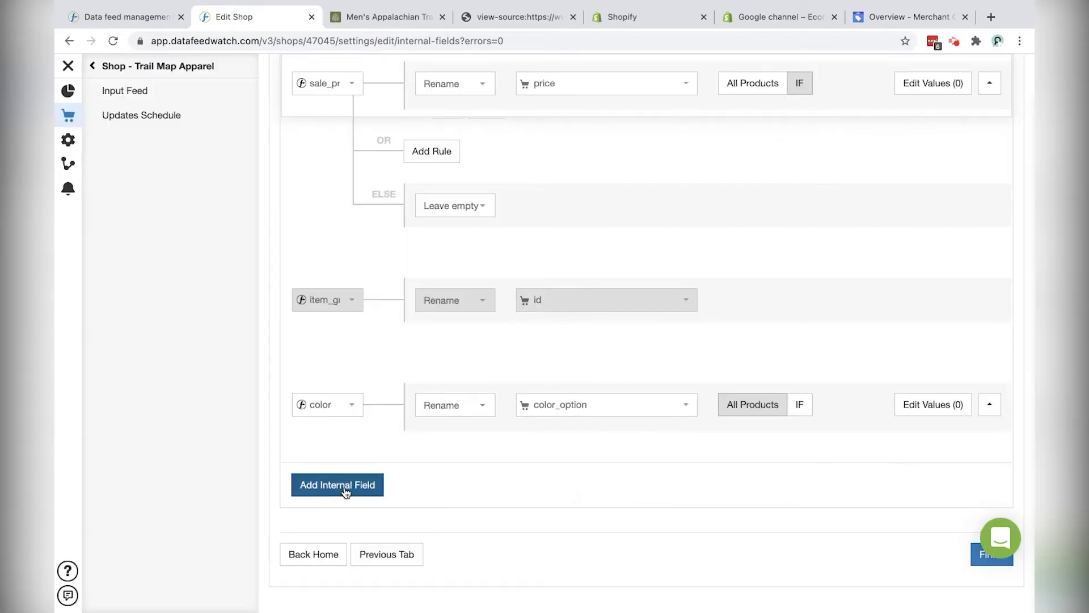
- Add another internal field to the shop and name it size
click(342, 488)
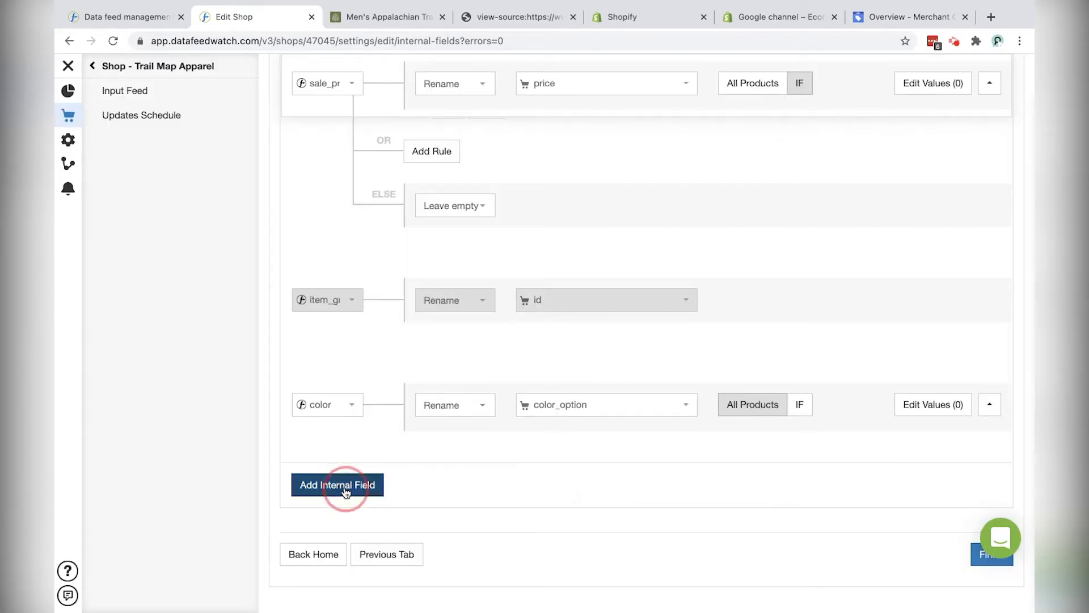
click(316, 407)
text(size)
key(Return)
- Map the size field as Rename from the size_option input field and preview its outcome values
click(483, 406)
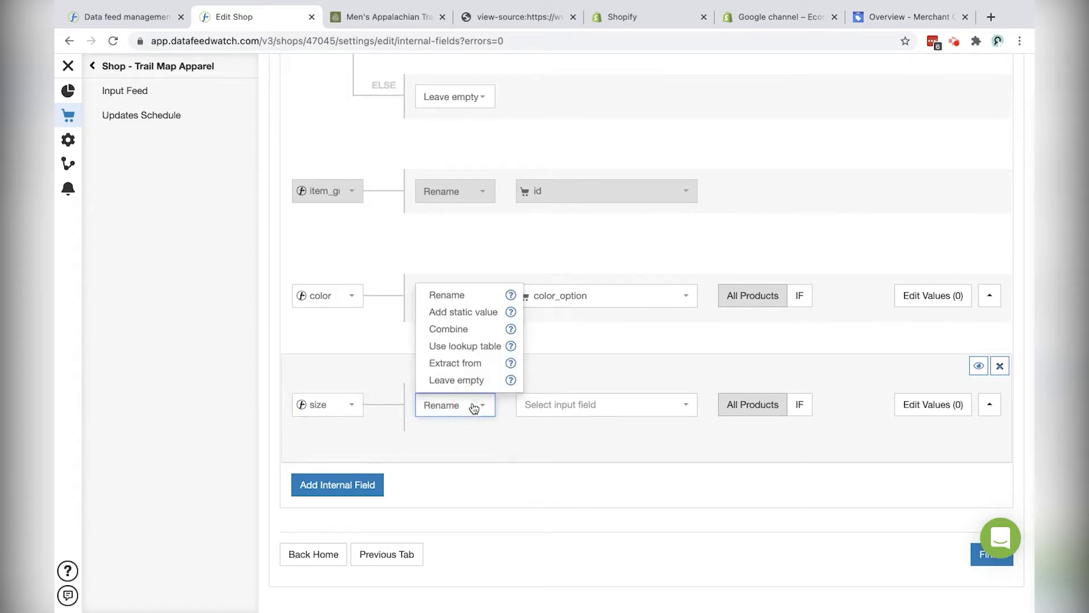
click(570, 405)
text(size)
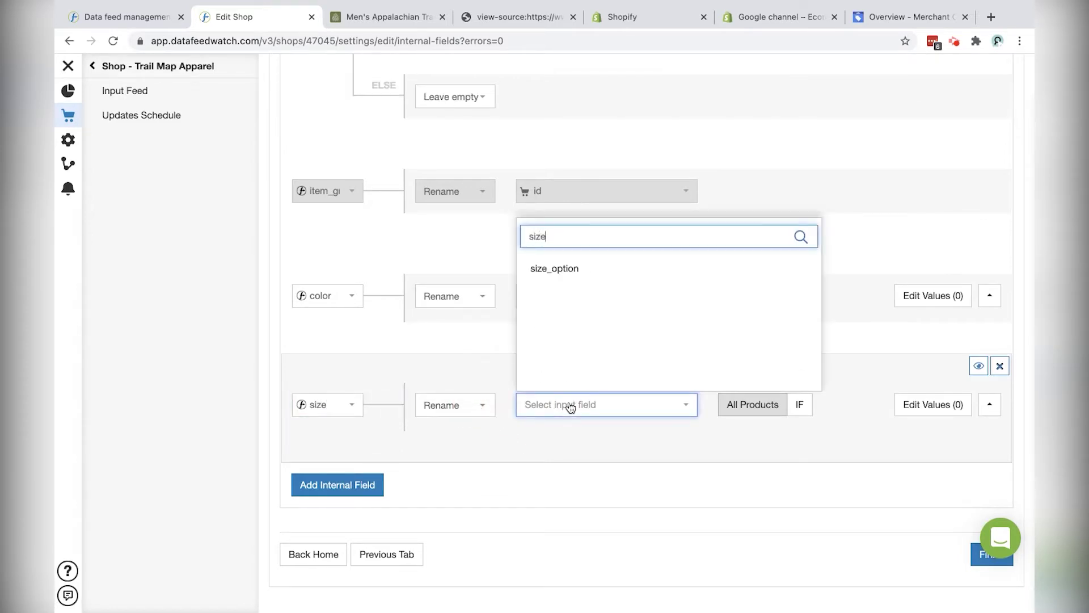
click(554, 268)
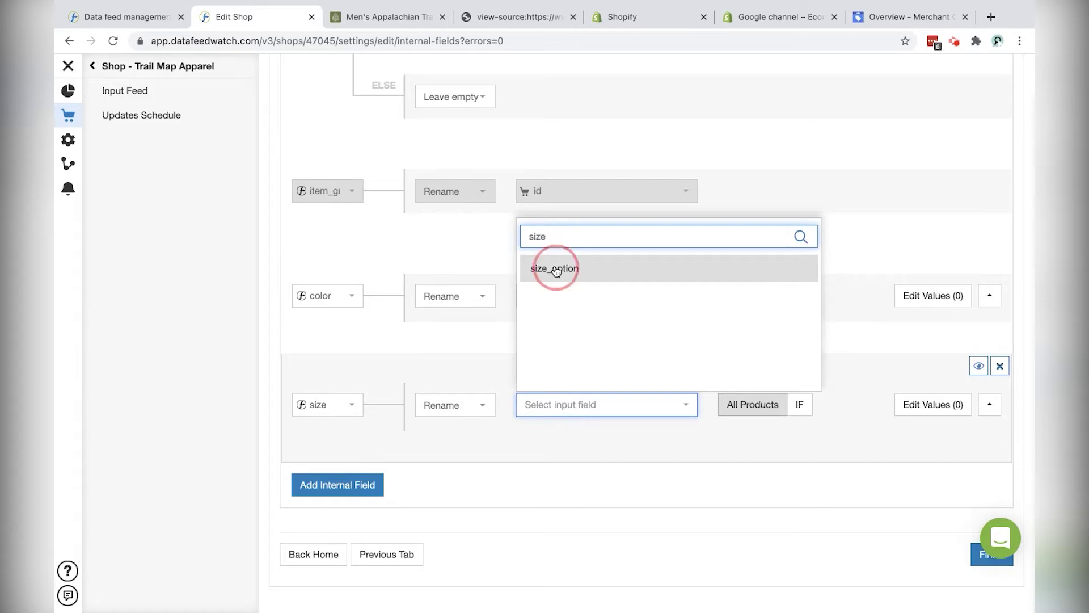
click(977, 370)
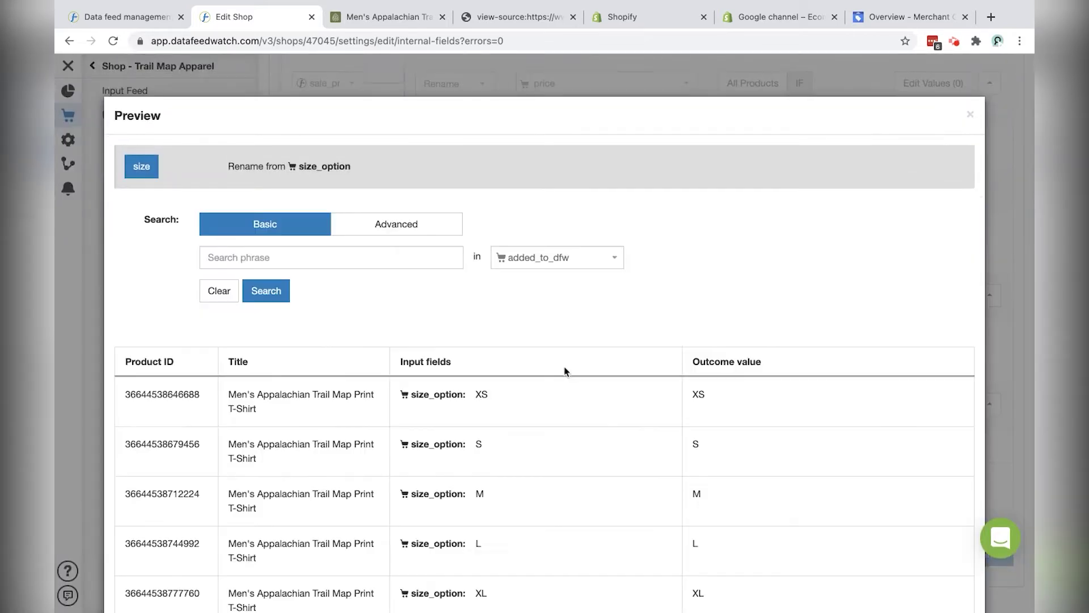
click(970, 114)
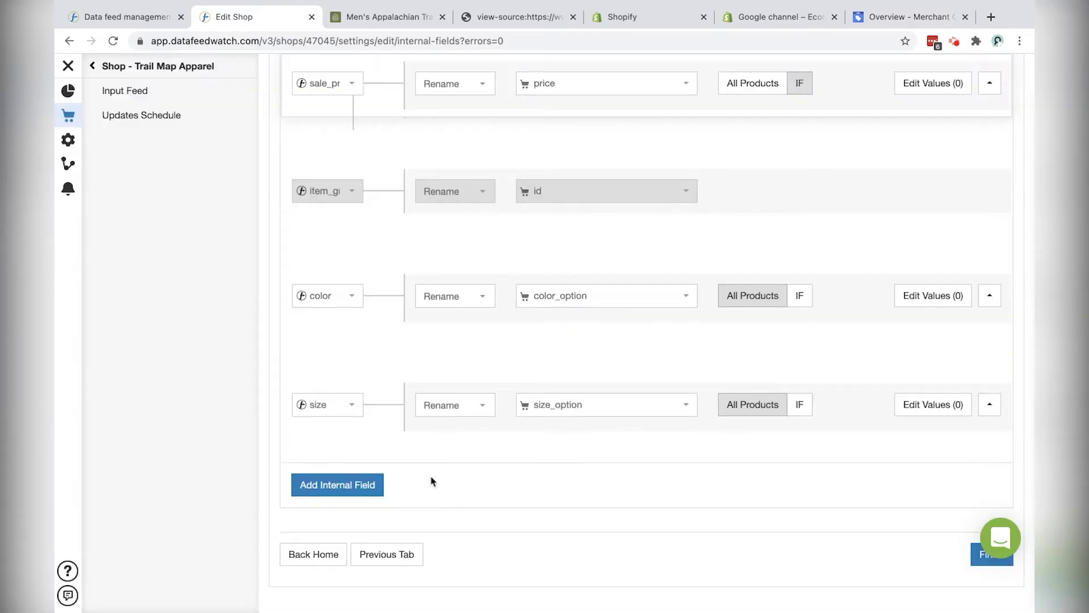
- Add another internal field to the shop and name it age_group
click(379, 488)
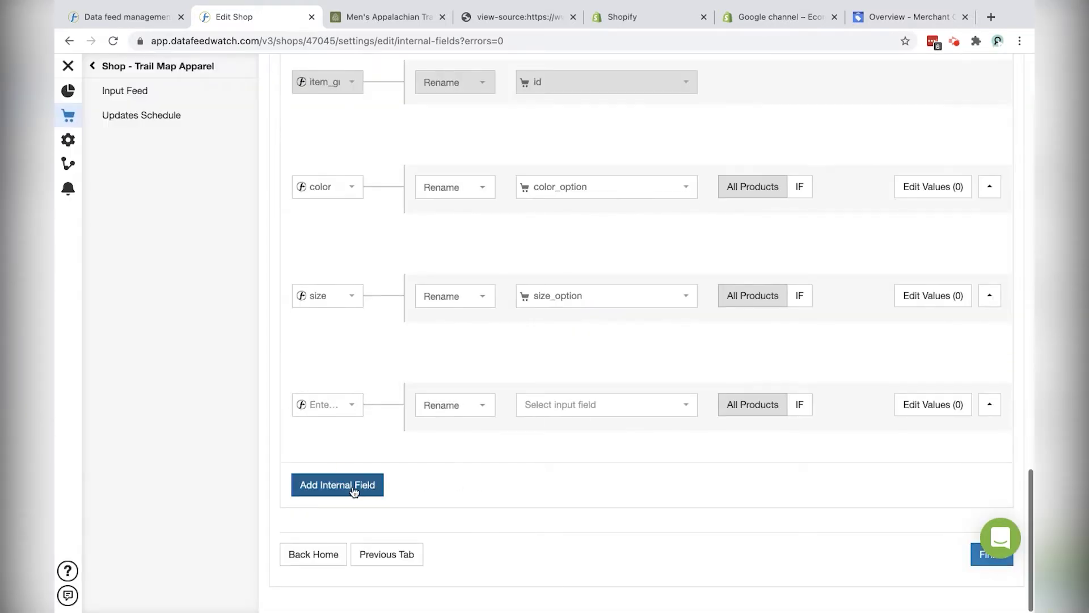
click(334, 409)
text(age_...)
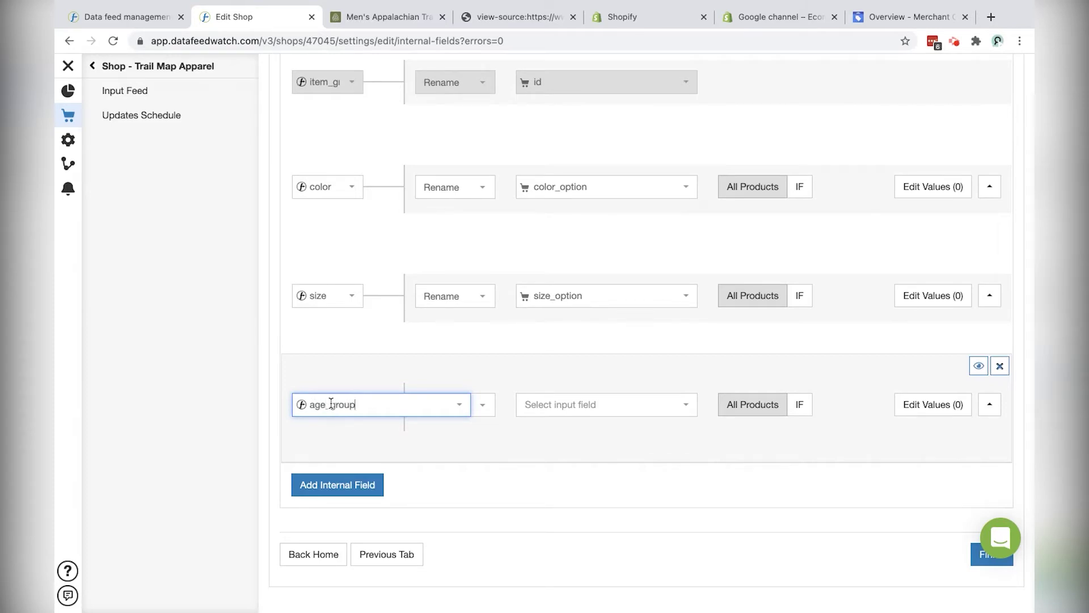
- Search the input fields for age and look through the list for a source that suits the age_group field
click(549, 412)
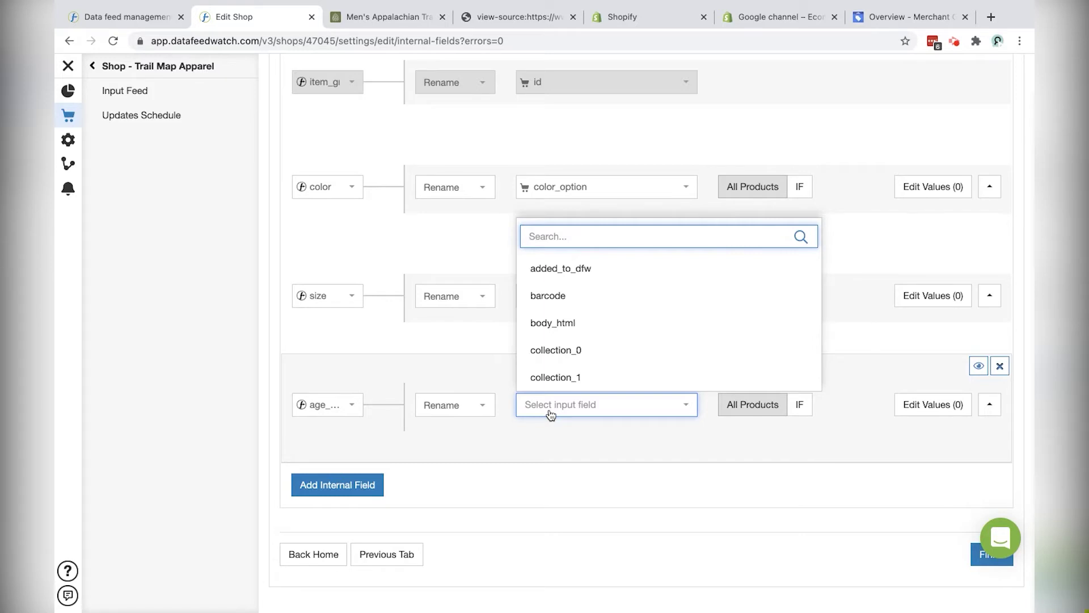
text(age)
scroll(542, 347, down, 6)
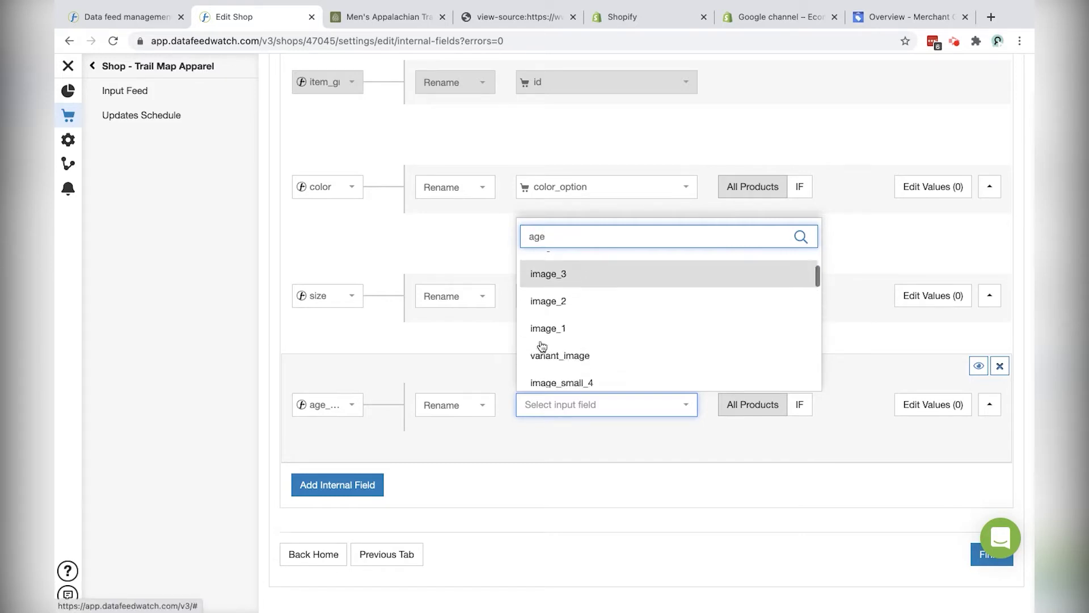
scroll(543, 347, down, 5)
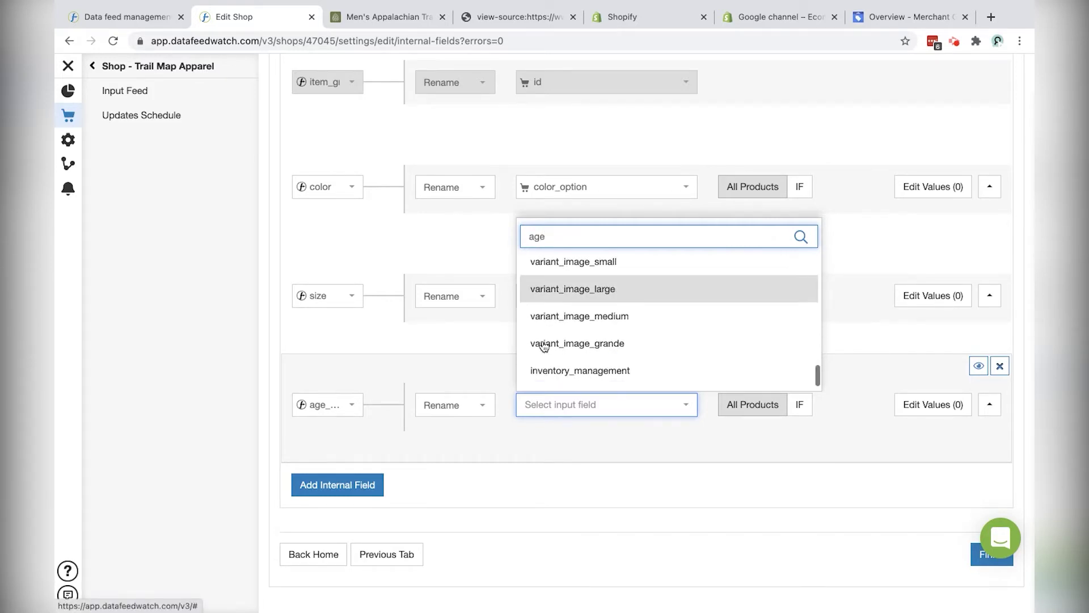
click(570, 451)
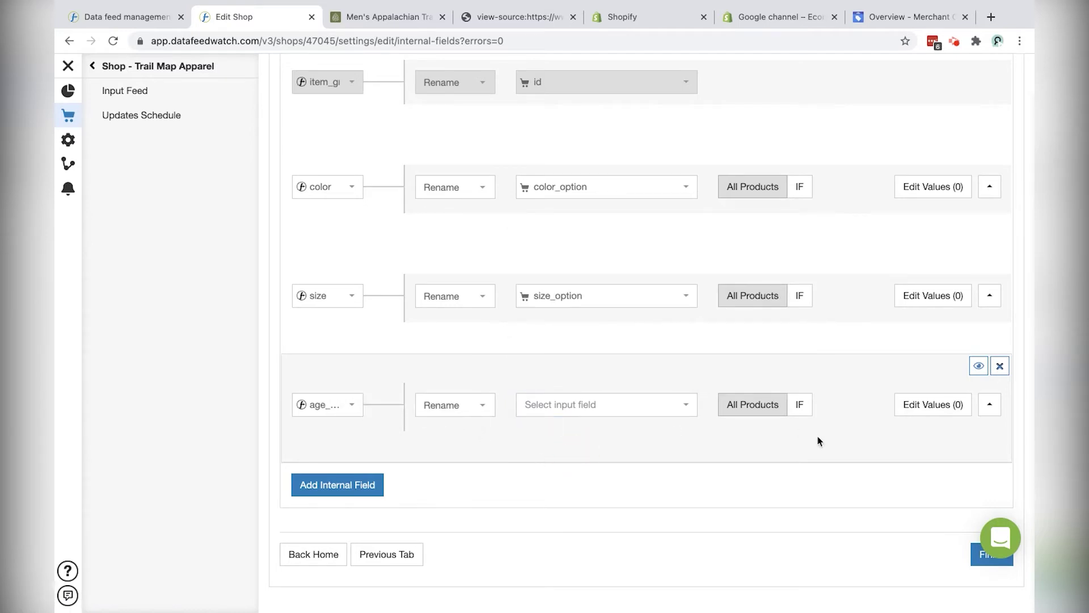
- Make the age_group mapping conditional with IF and have it add the static value Adult
click(795, 408)
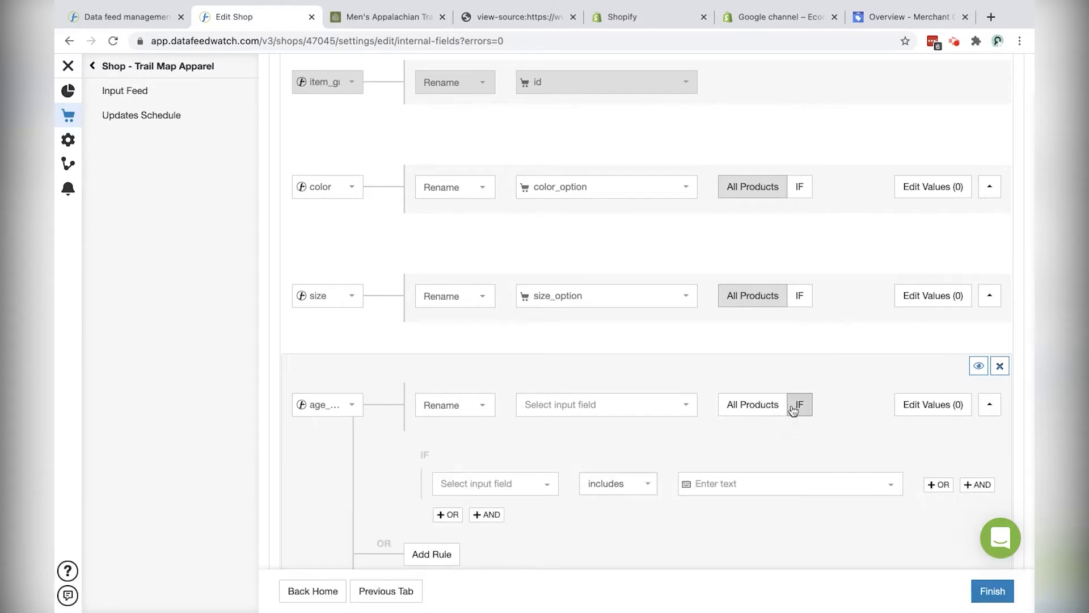
scroll(533, 434, down, 1)
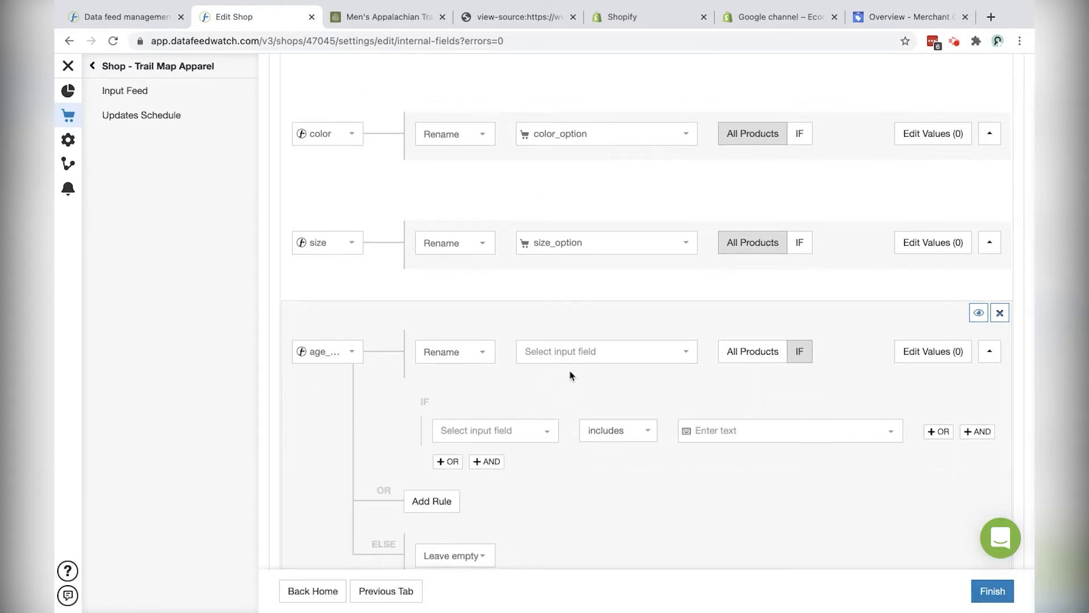
scroll(569, 370, down, 1)
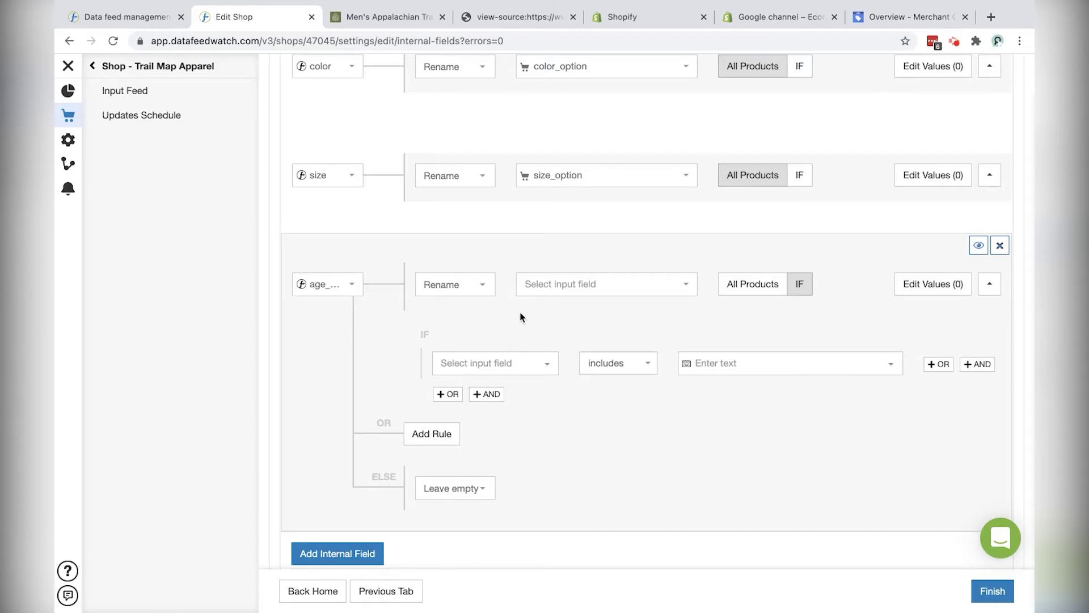
click(481, 285)
click(471, 327)
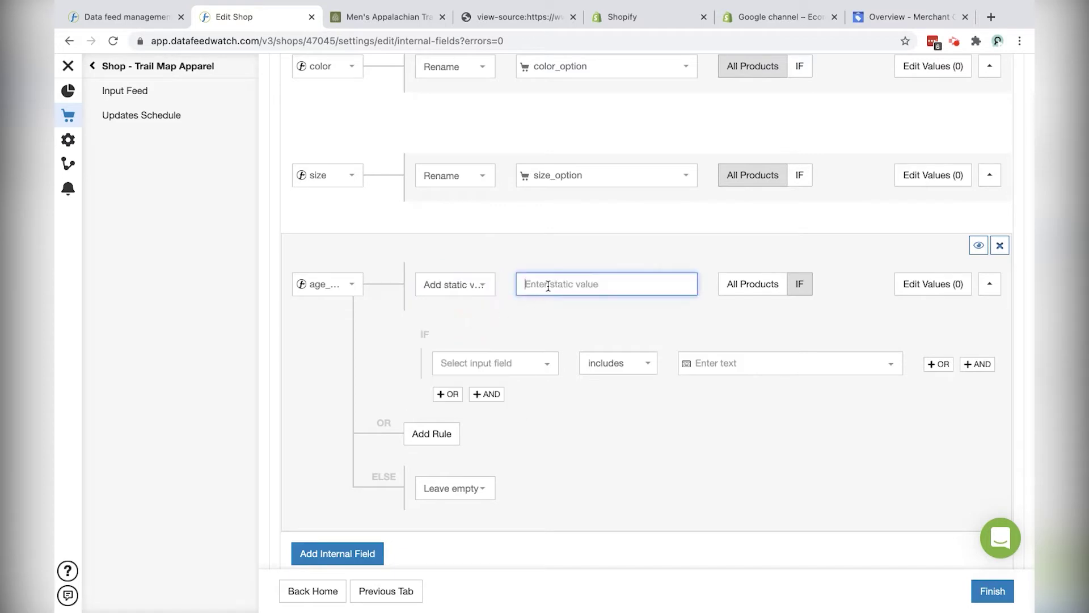
text(Adult)
- Choose title as the input field checked by the age_group IF condition
click(516, 364)
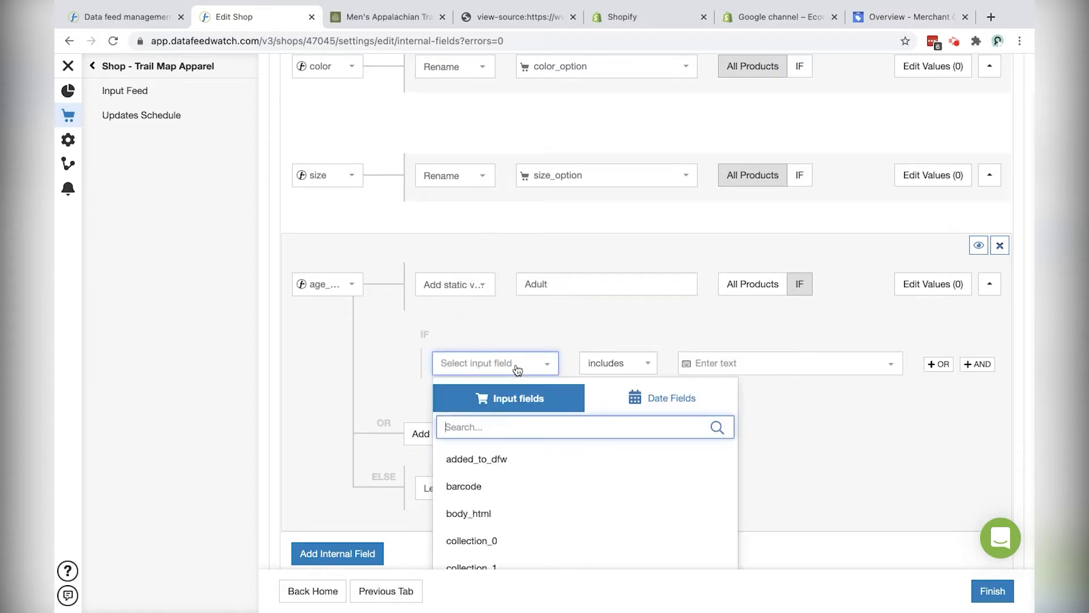
text(tiutle)
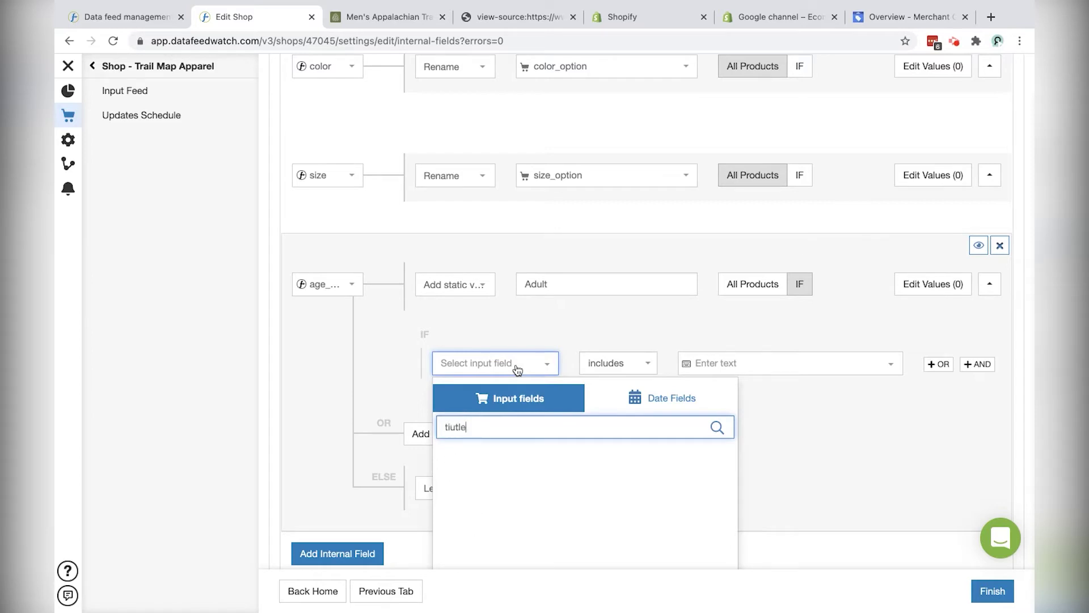
key(BackSpace)
key(BackSpace)
key(BackSpace)
key(BackSpace)
key(BackSpace)
text(itle)
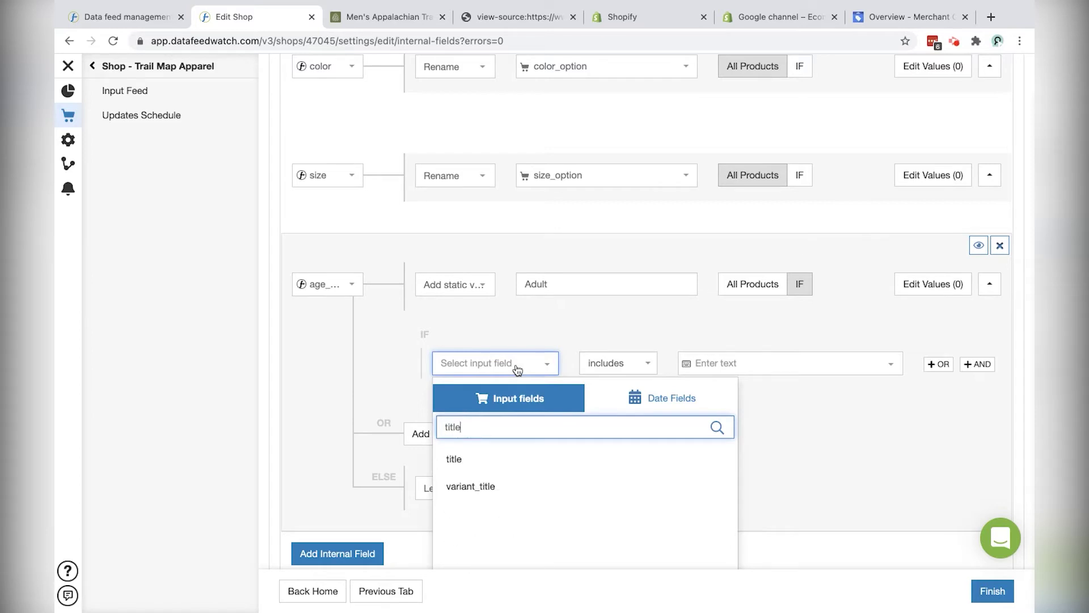
click(493, 452)
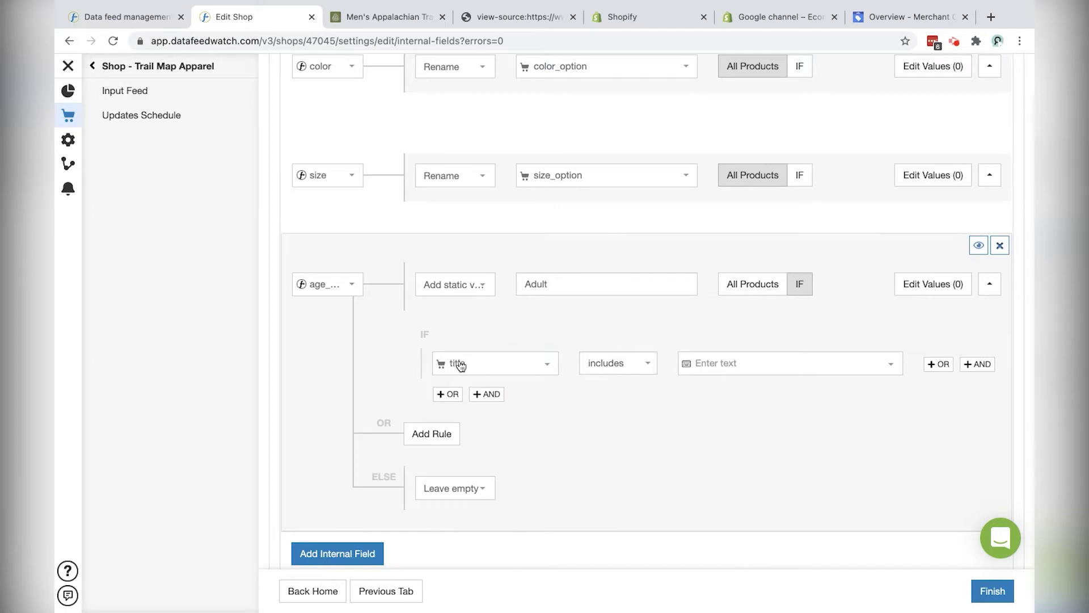
- Set the operator of the title condition to doesn't include
click(800, 286)
click(622, 367)
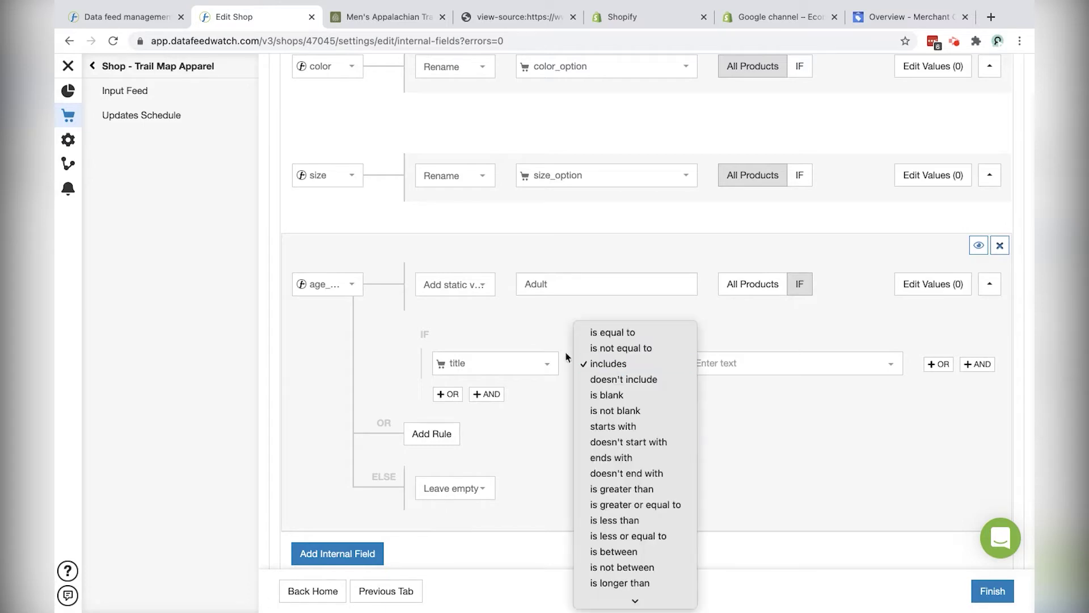
click(647, 363)
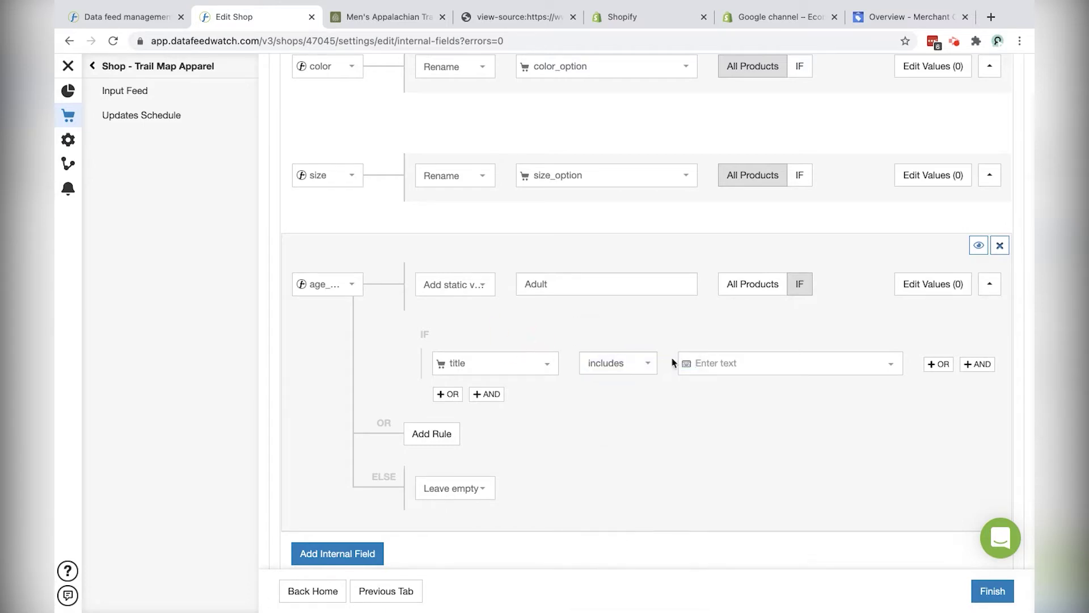
click(623, 365)
click(639, 380)
- Open the store's full product list and check how the children's shirts are worded in their titles
click(346, 17)
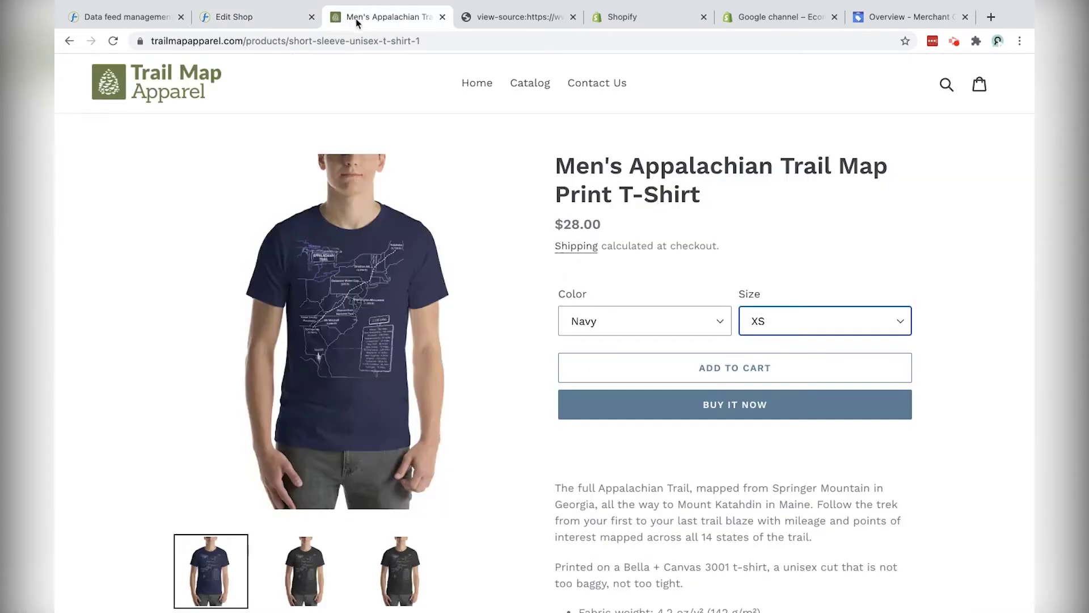
click(68, 41)
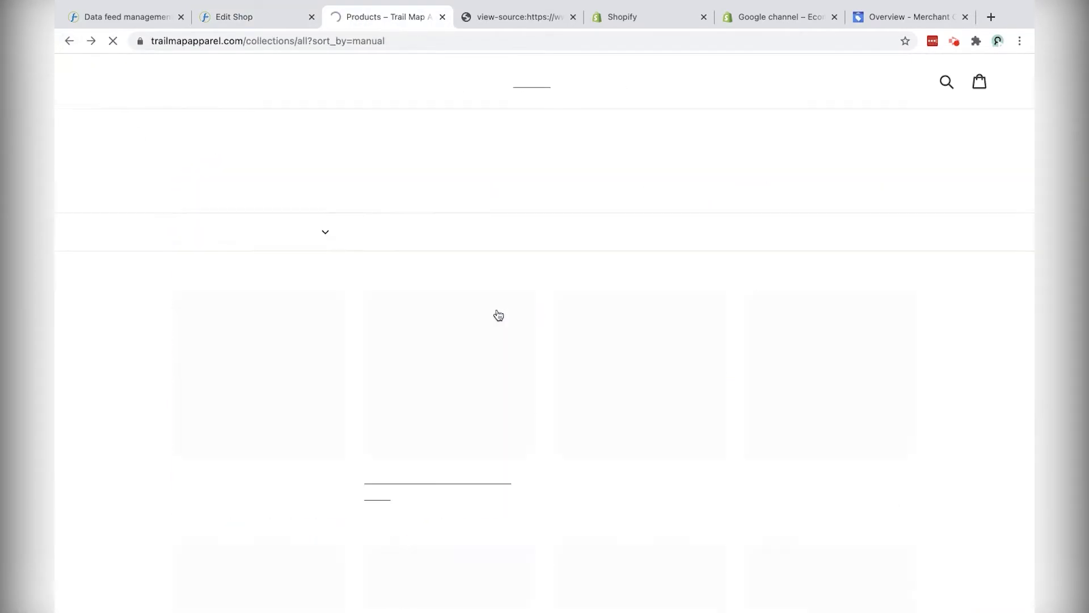
scroll(617, 507, down, 1)
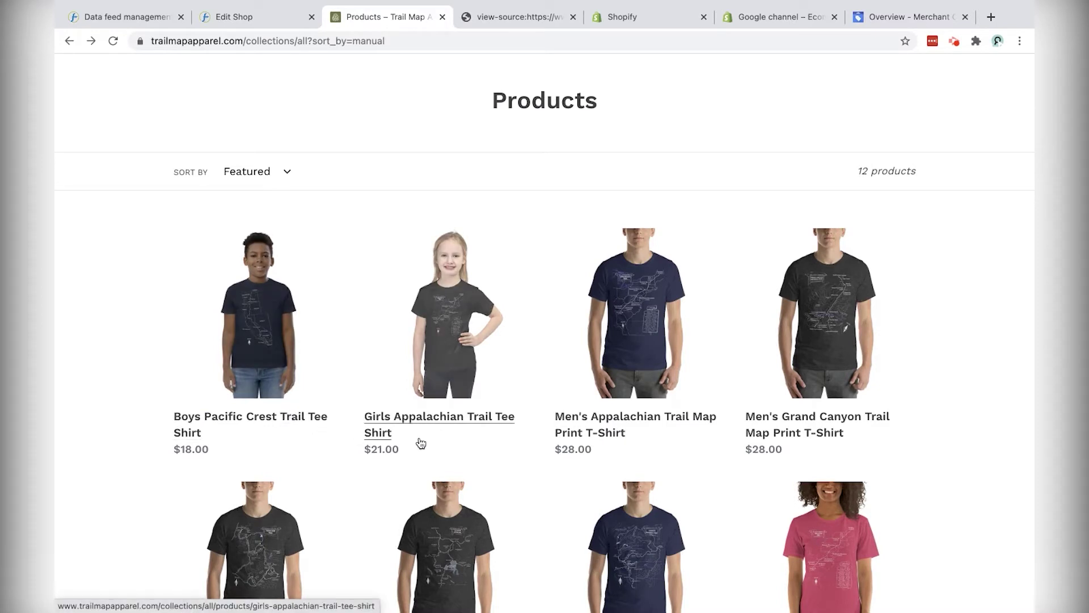
- Return to the age_group rule in DataFeedWatch and complete its conditions as title doesn't include boys or title doesn't include girls
click(259, 19)
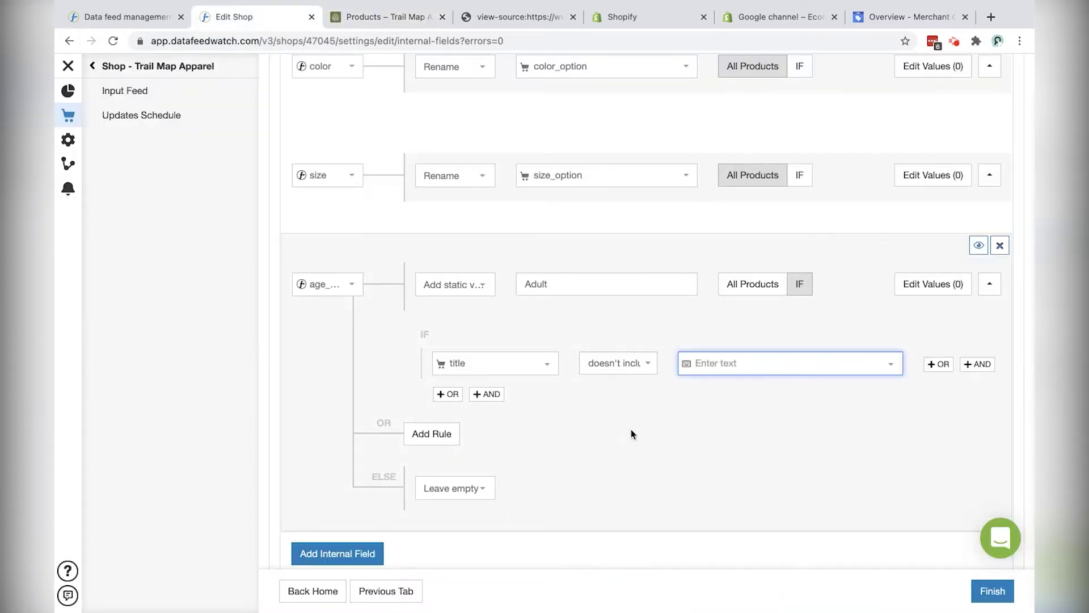
text(boys)
click(939, 364)
click(726, 395)
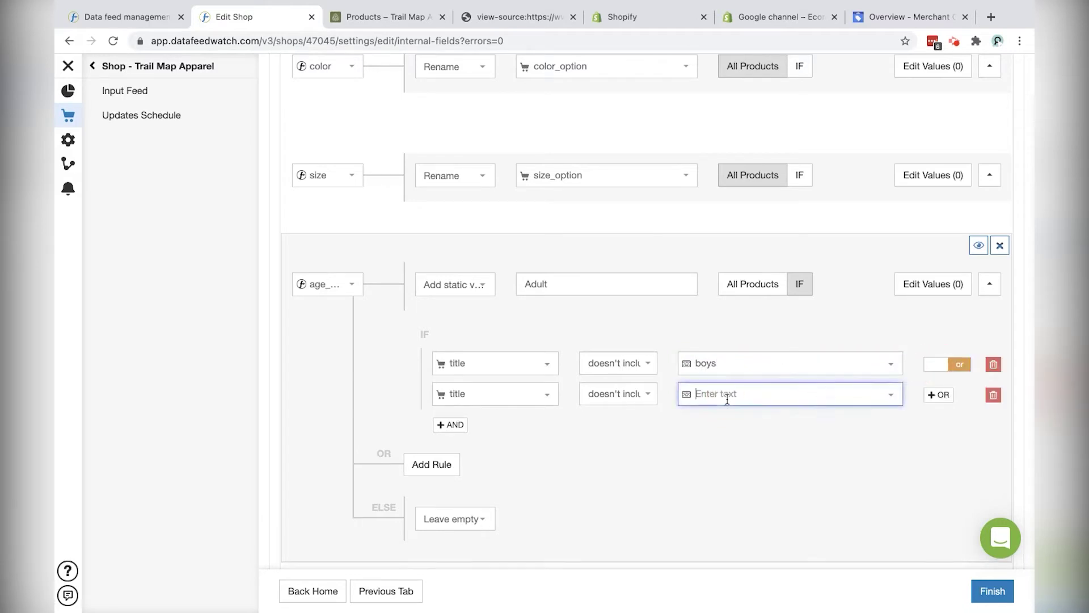
text(girls)
click(475, 286)
click(536, 279)
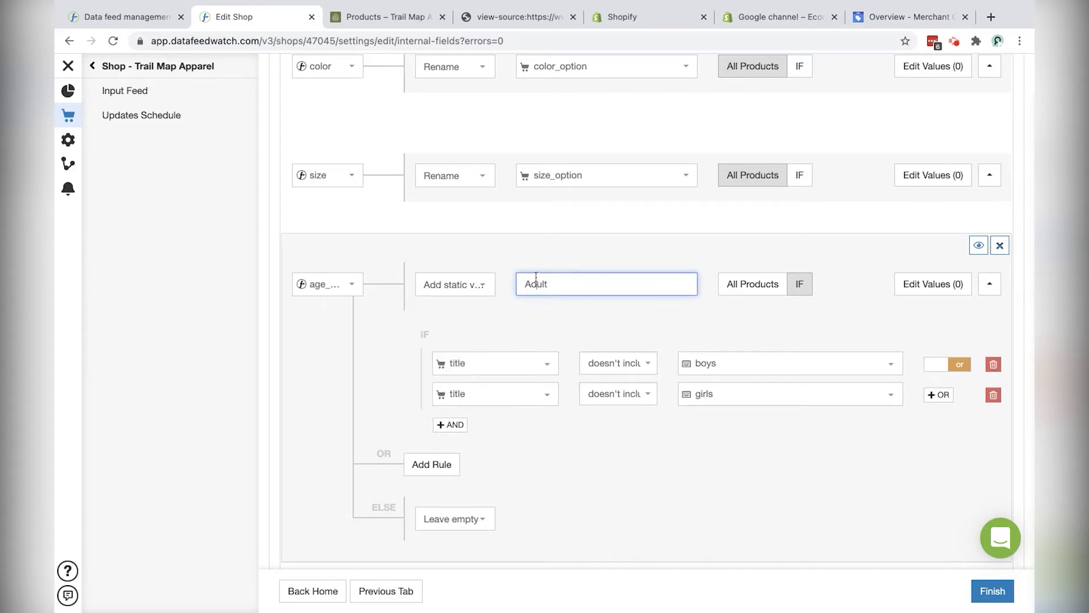
- Set the ELSE outcome of the age_group field to add the static value Kids
click(457, 520)
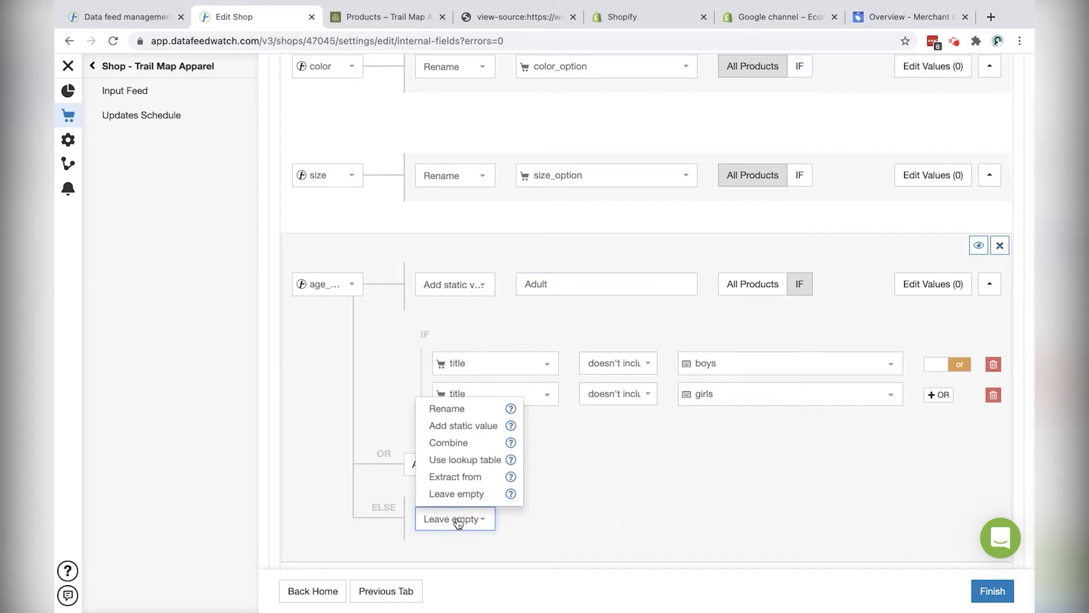
click(475, 427)
text(K)
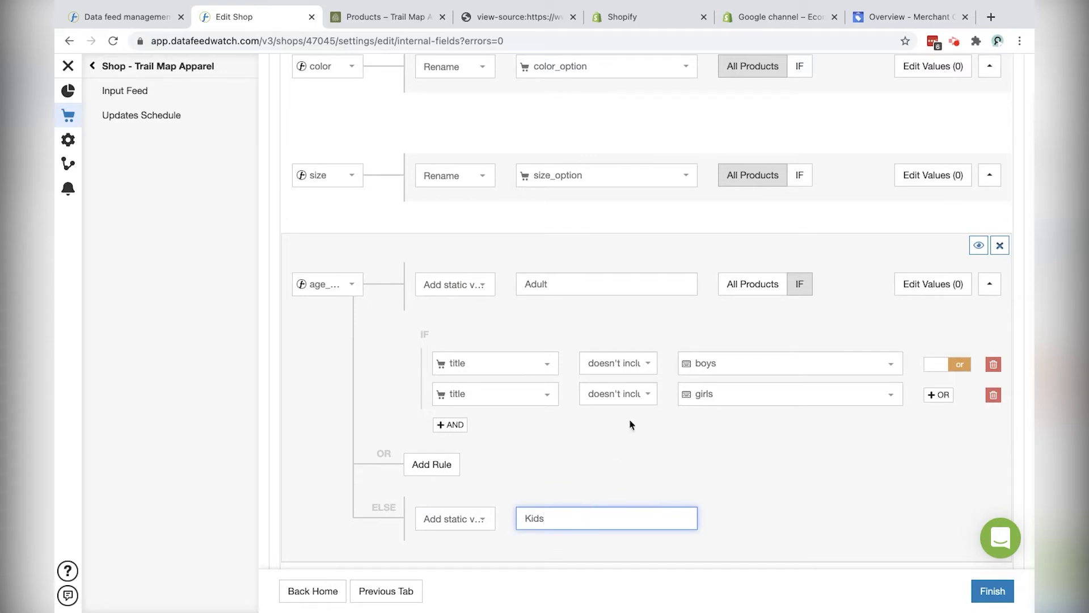
text(ids)
drag(544, 519, 499, 517)
click(598, 471)
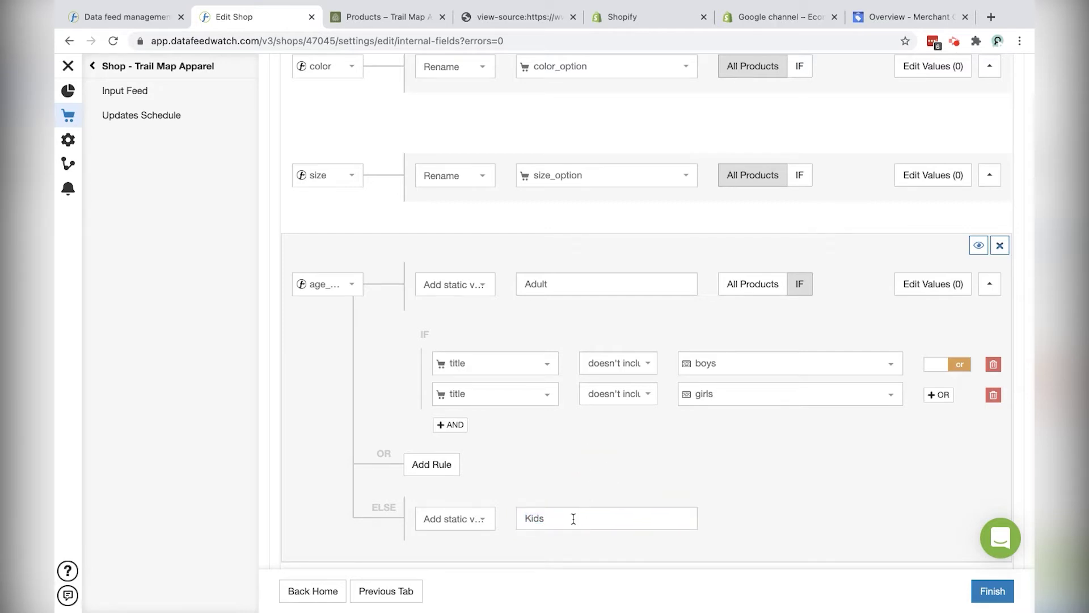
drag(573, 519, 499, 518)
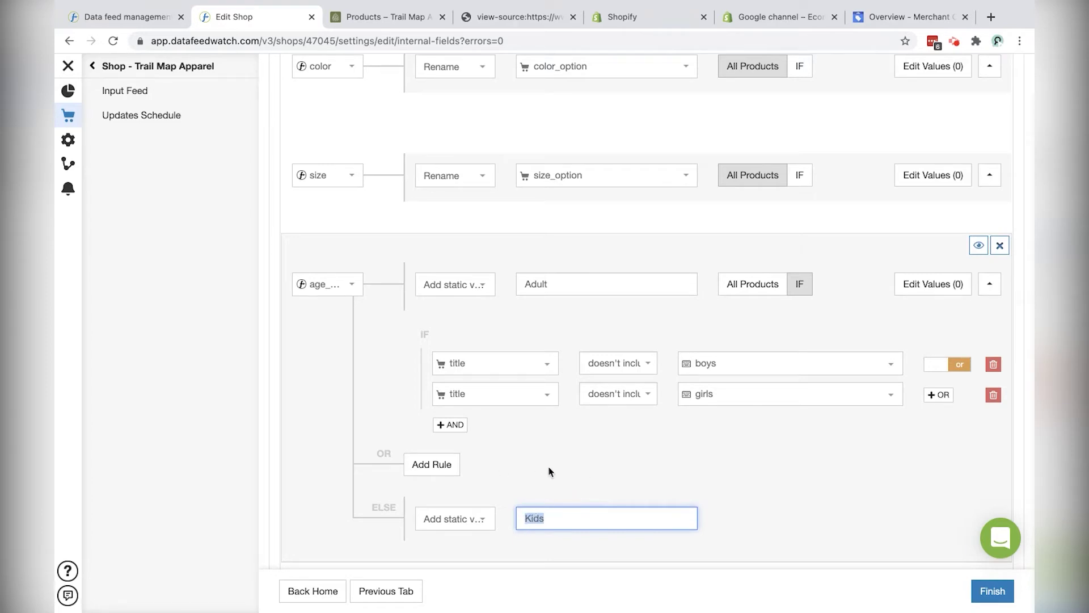
- Search Google for "merchant center attribute age group" and open the age_group definition in Google Merchant Center Help
key(ctrl+t)
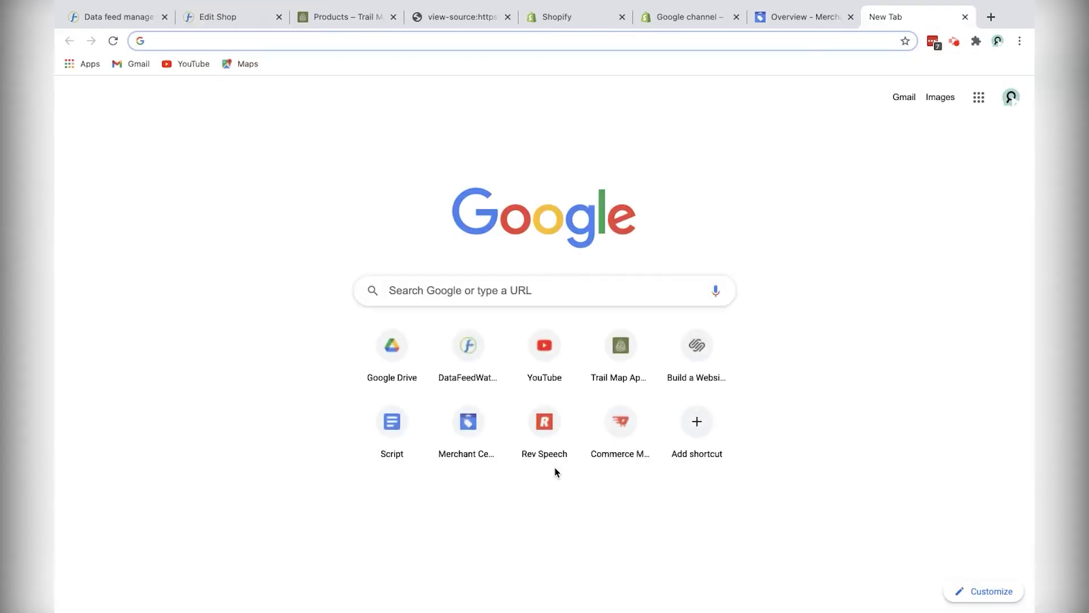
text(merchant )
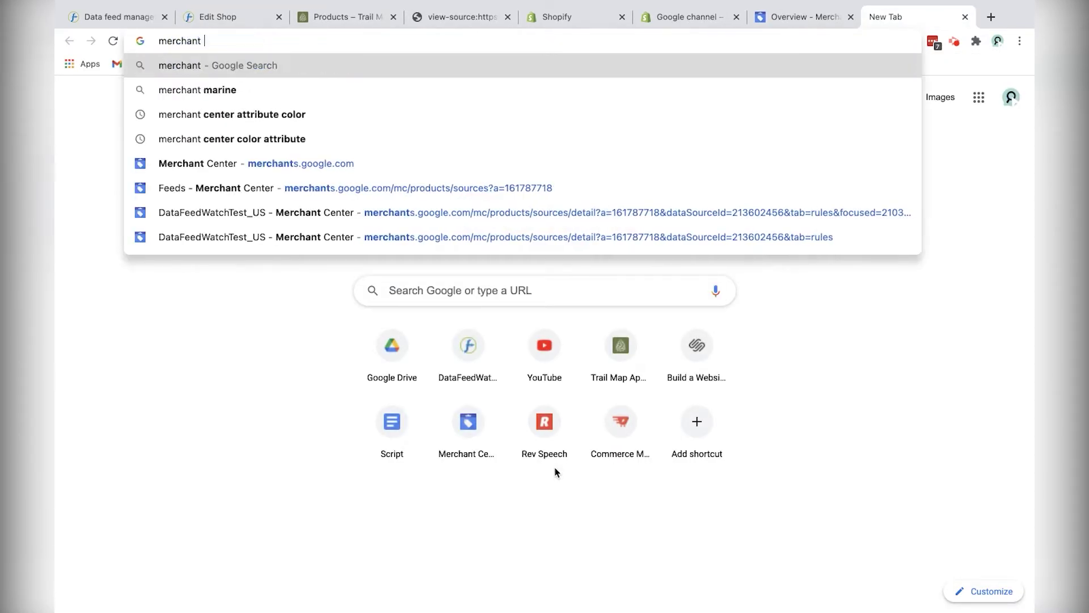
text(center attribute )
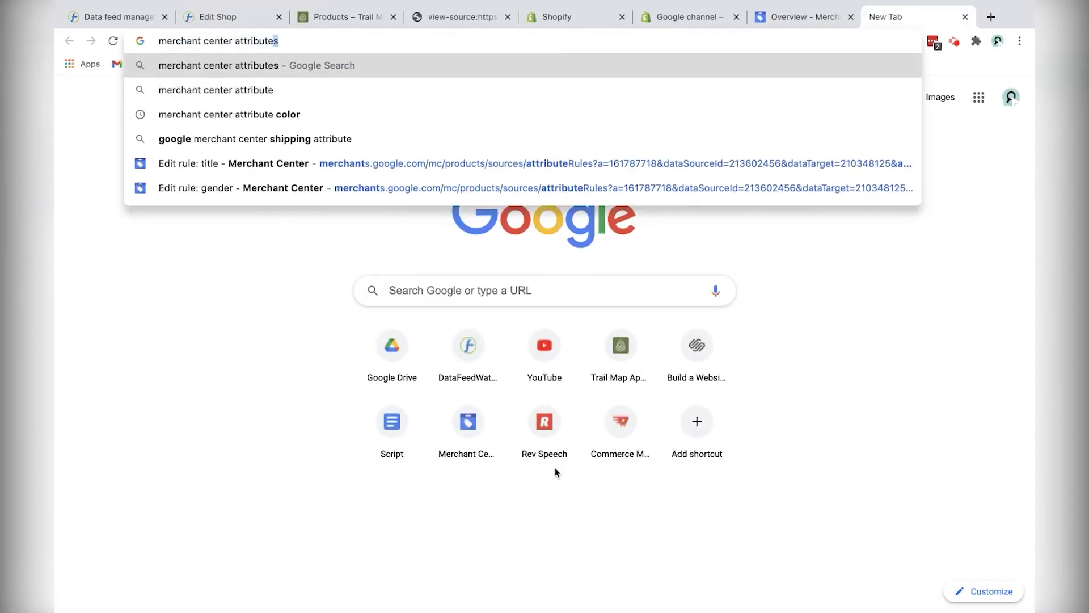
text(age group)
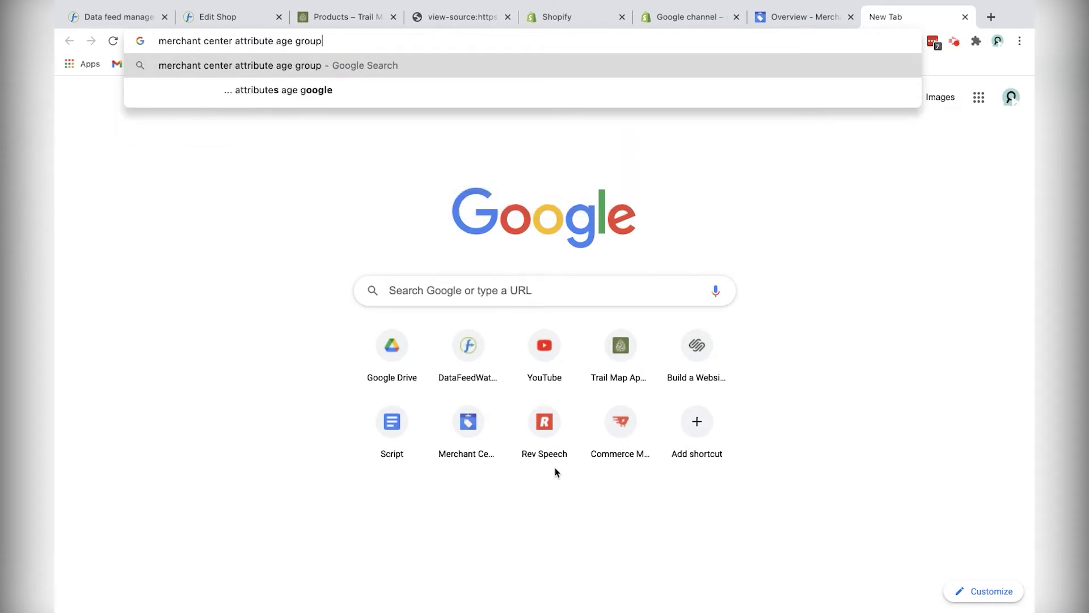
key(Return)
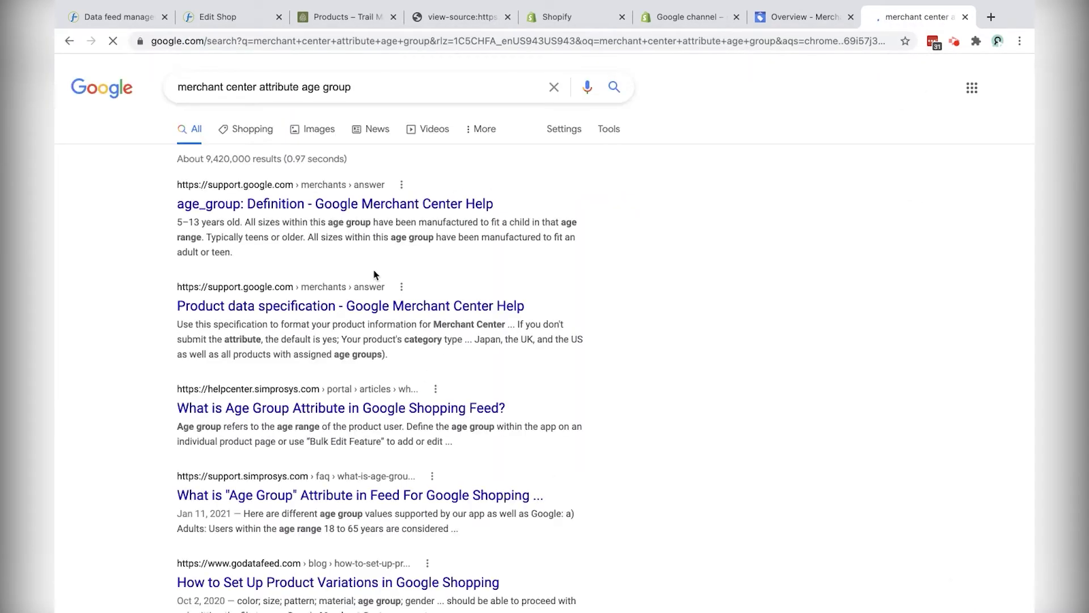
click(277, 210)
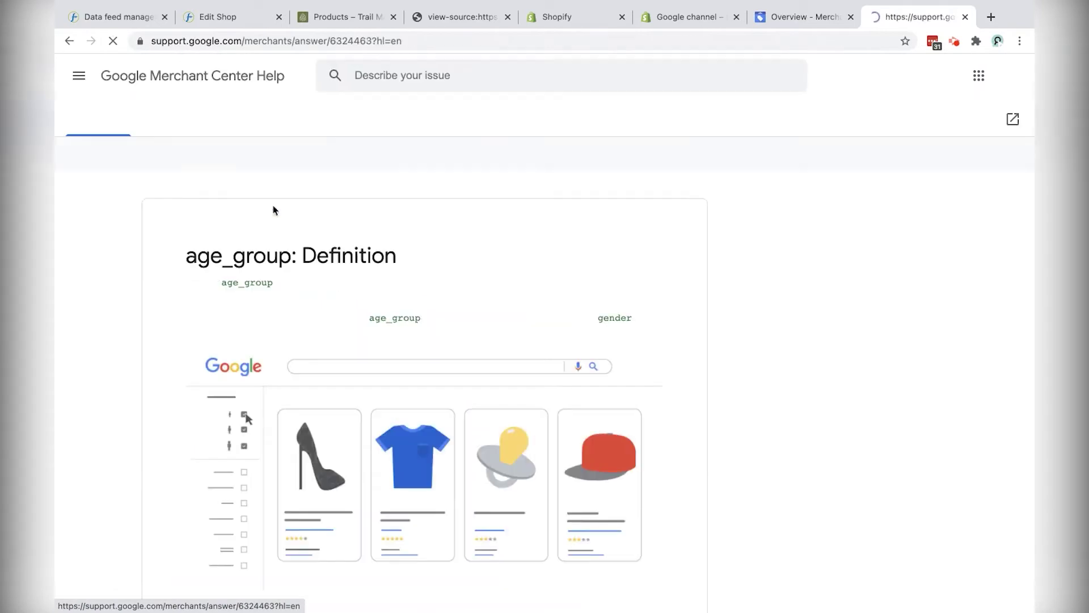
- Examine the supported age_group values and the age range defined for kids
scroll(109, 282, down, 10)
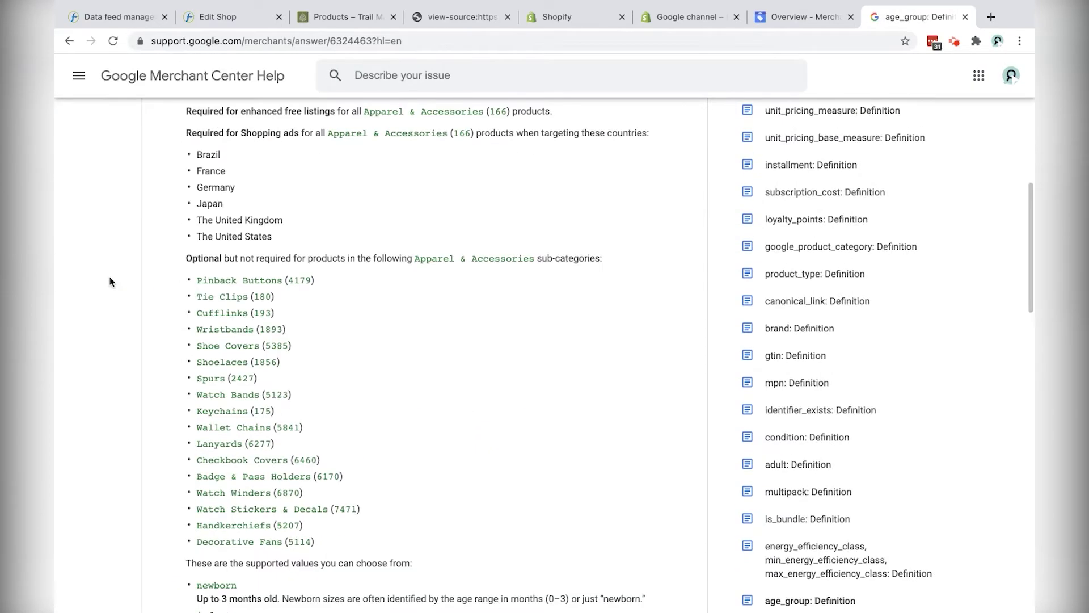
scroll(113, 279, down, 9)
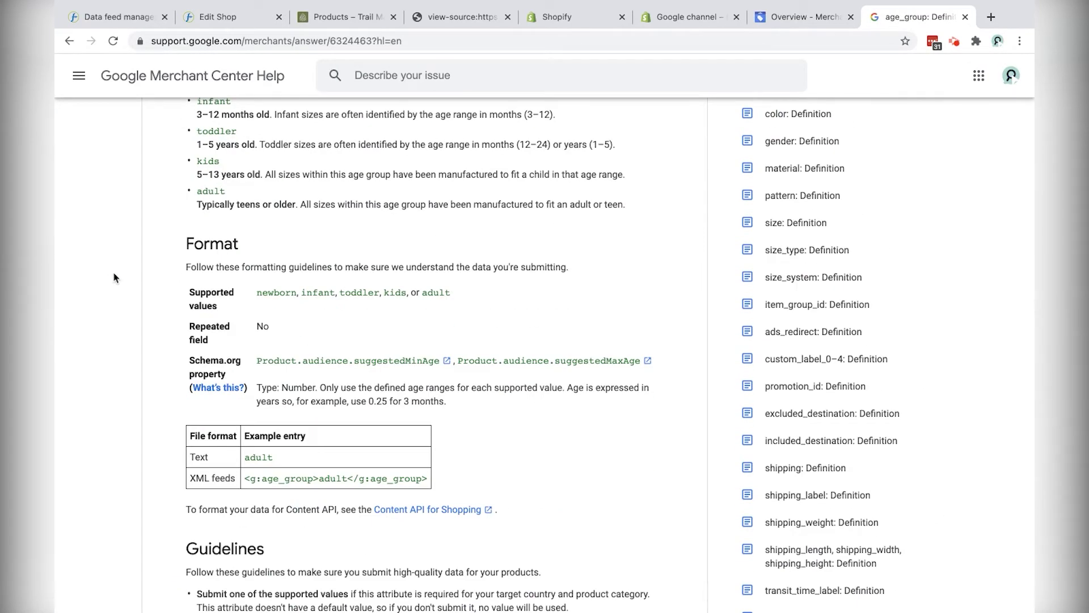
scroll(113, 278, up, 5)
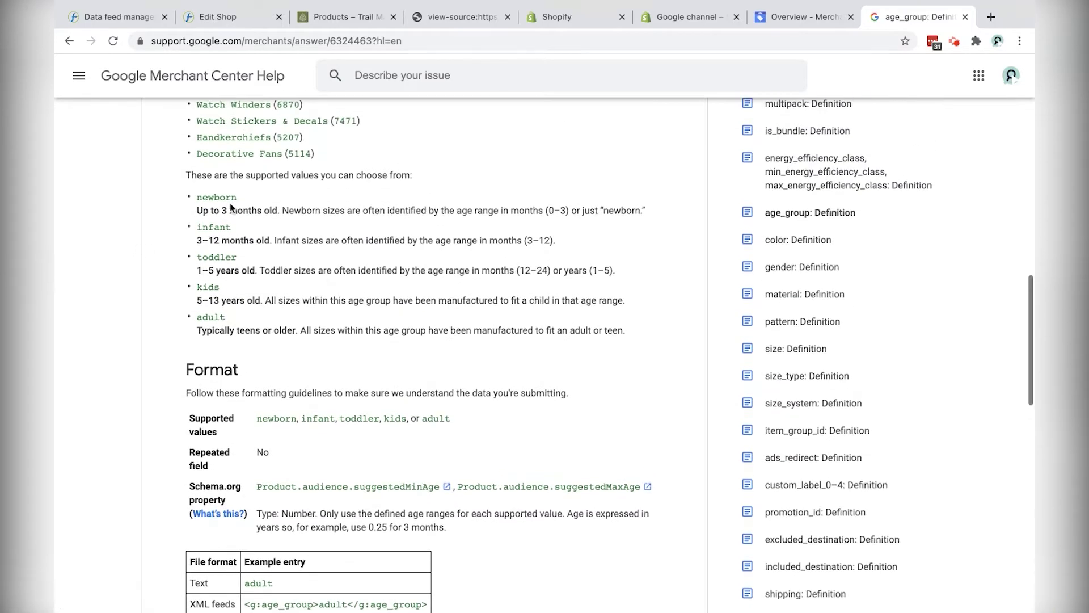
scroll(248, 234, up, 2)
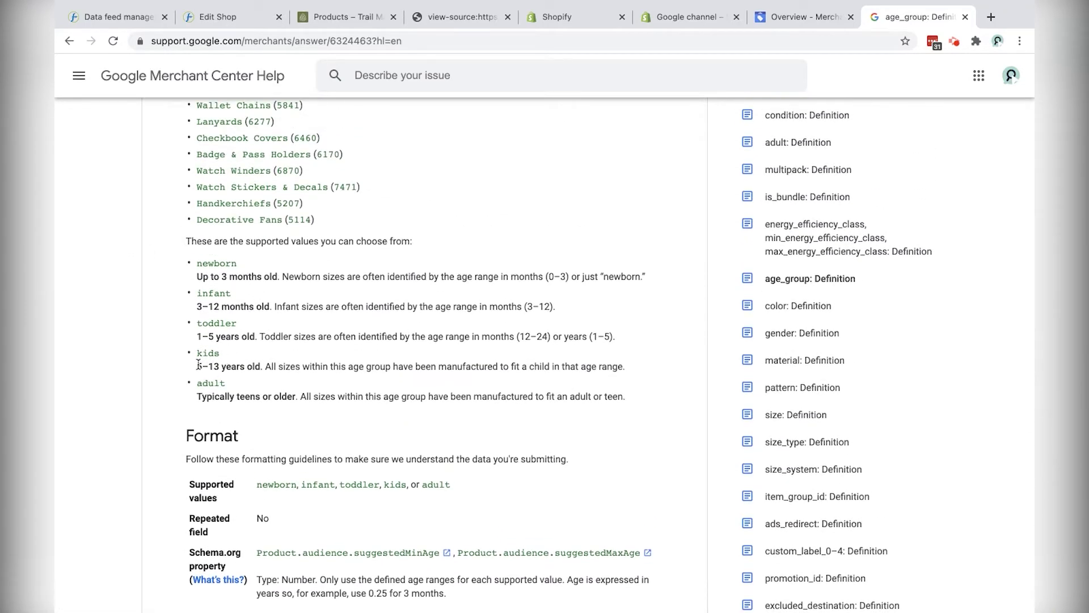
drag(198, 366, 265, 368)
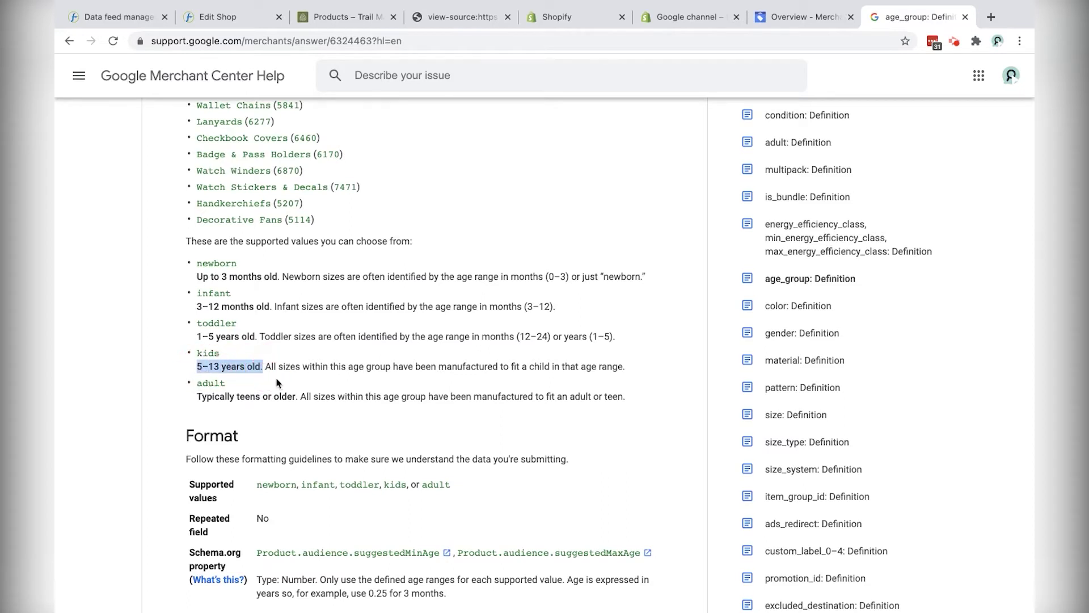
click(290, 388)
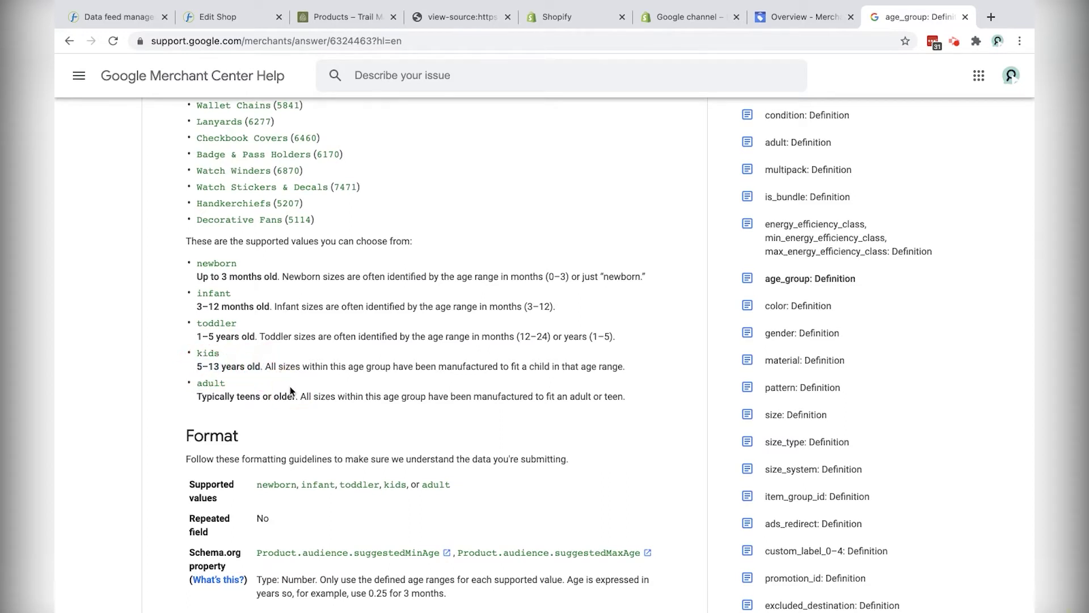
double_click(203, 352)
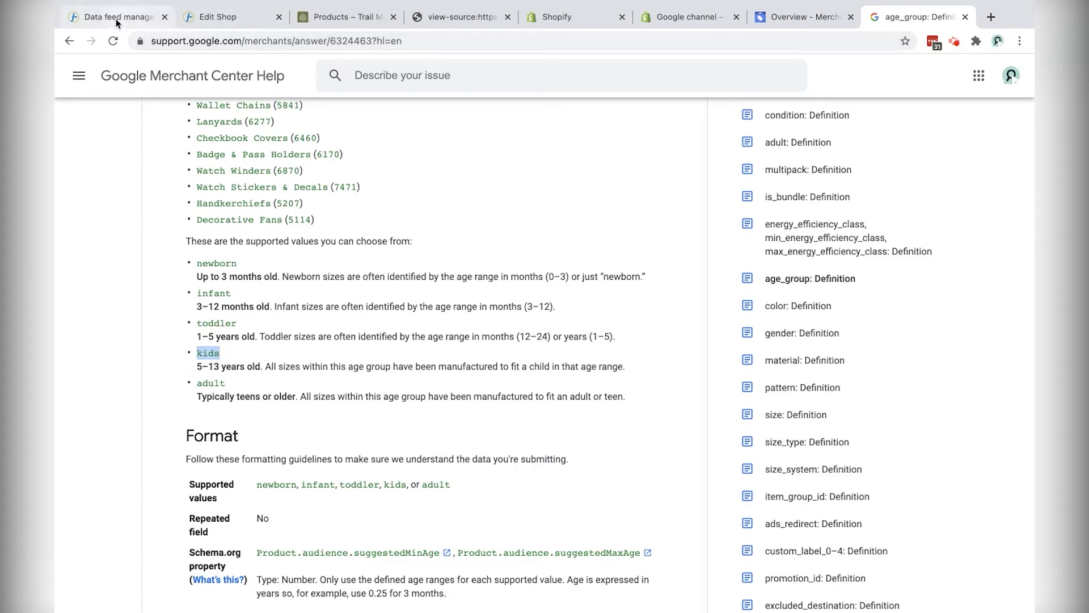
- Return to the DataFeedWatch shop settings and change the age_group static values to lowercase adult and kids
click(216, 17)
drag(544, 287, 517, 286)
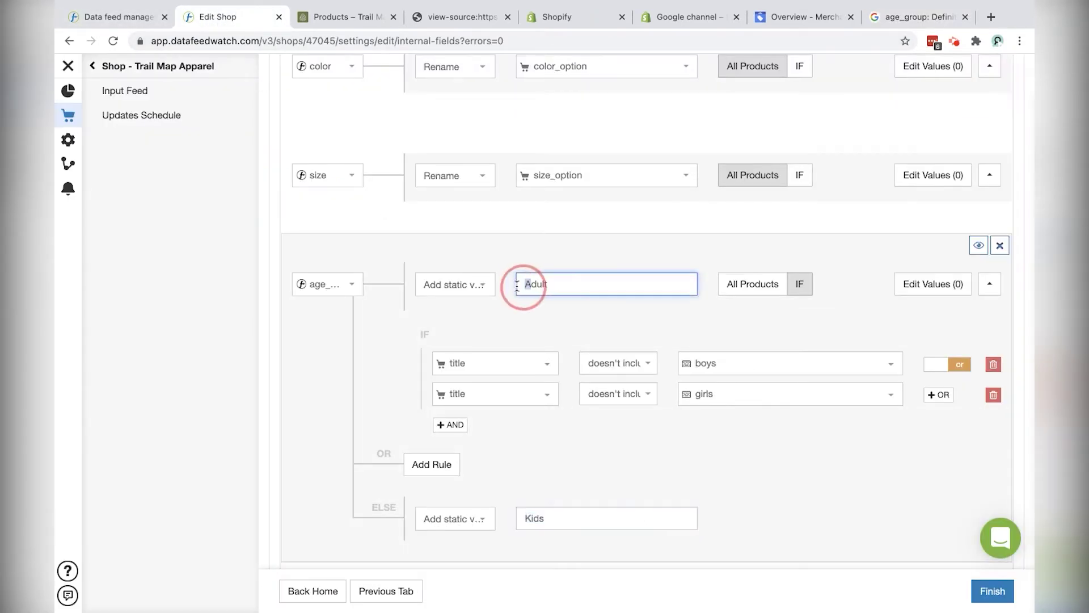
drag(531, 519, 518, 519)
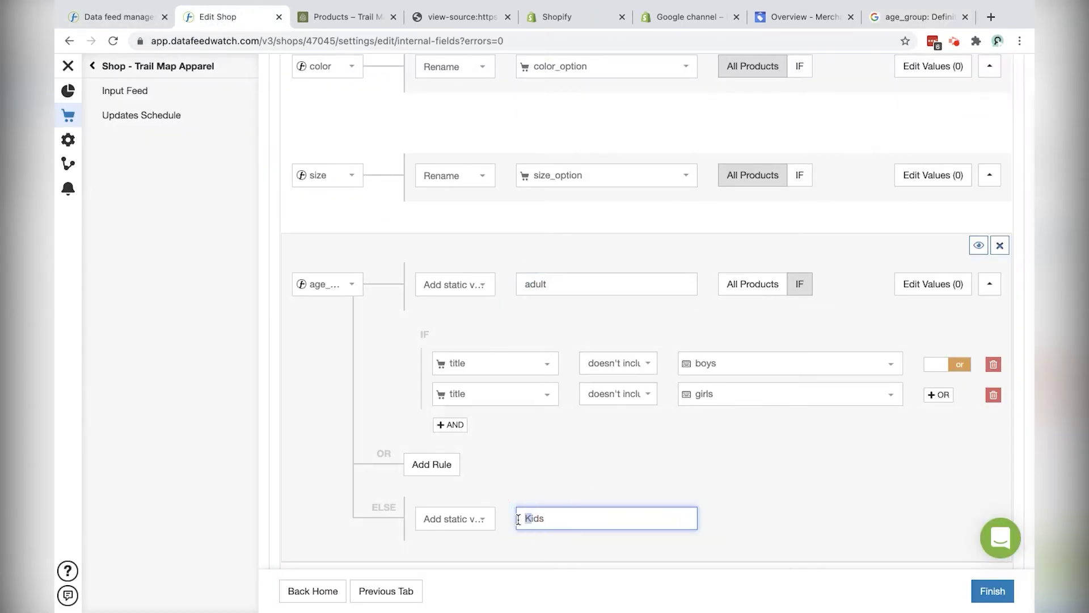
text(k)
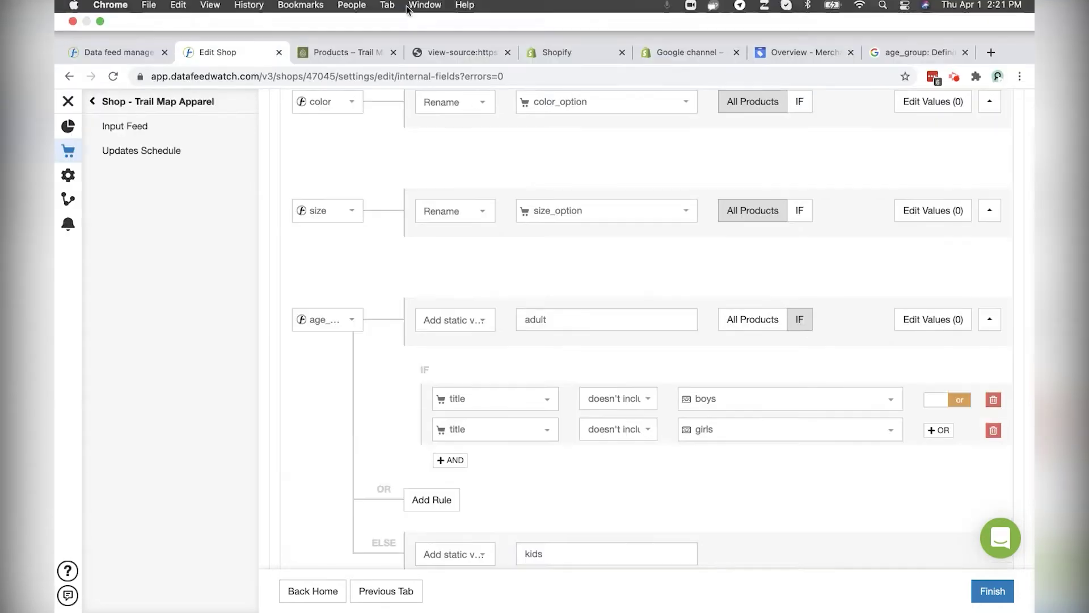
- Check the spelling of adult and kids in the Merchant Center definition against the static values in the age_group rule
click(919, 17)
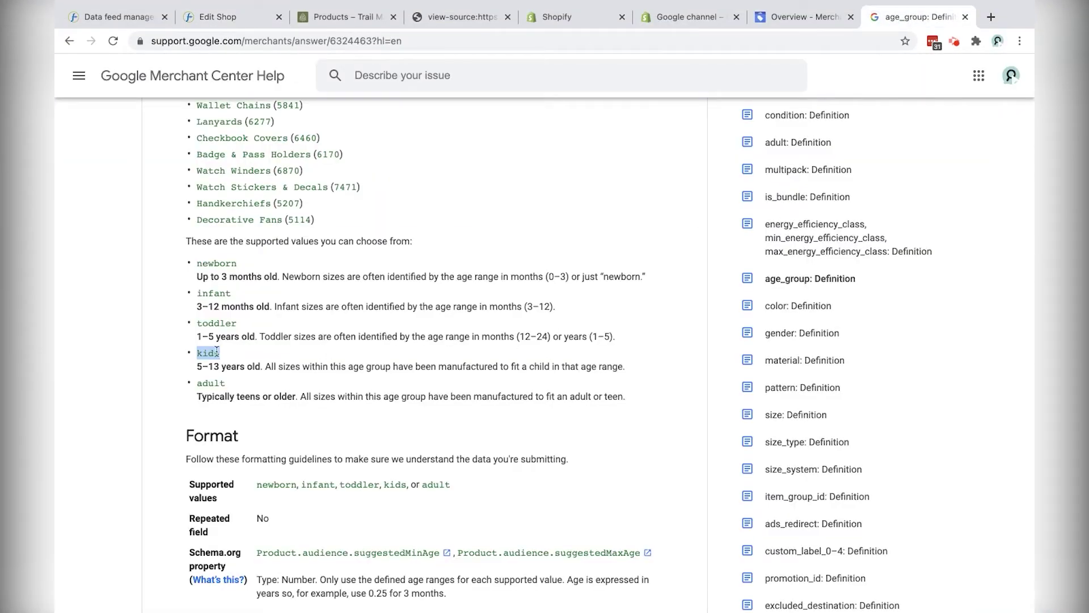
double_click(214, 385)
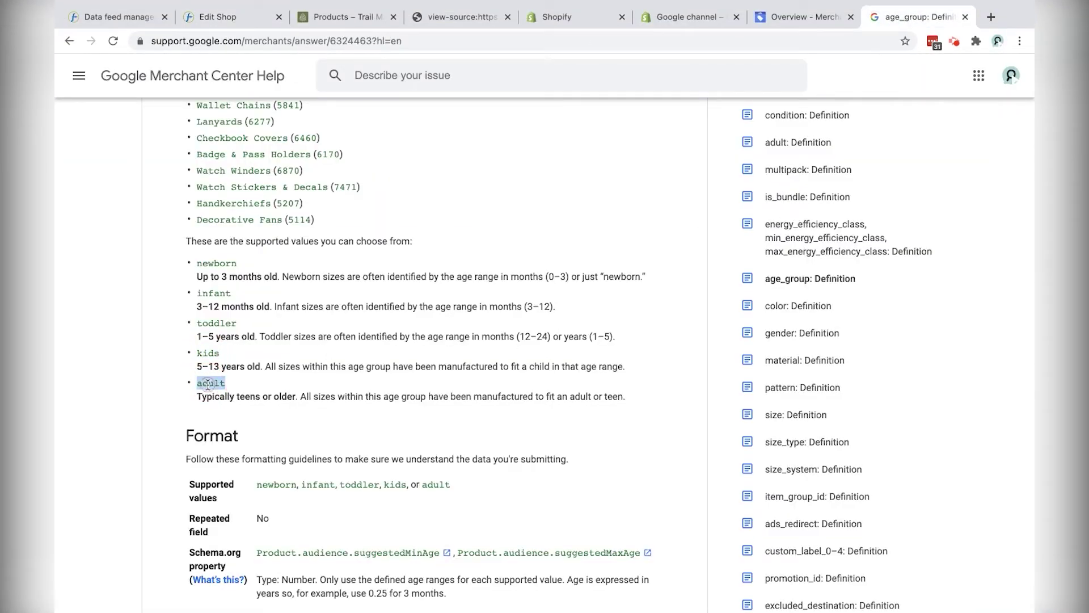
click(265, 13)
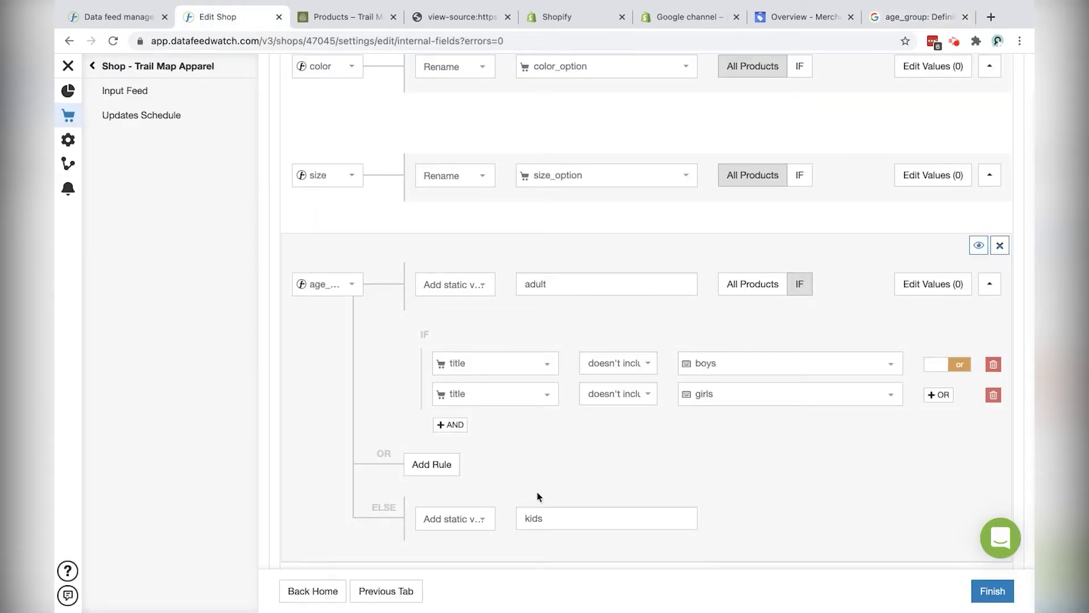
double_click(540, 518)
click(543, 282)
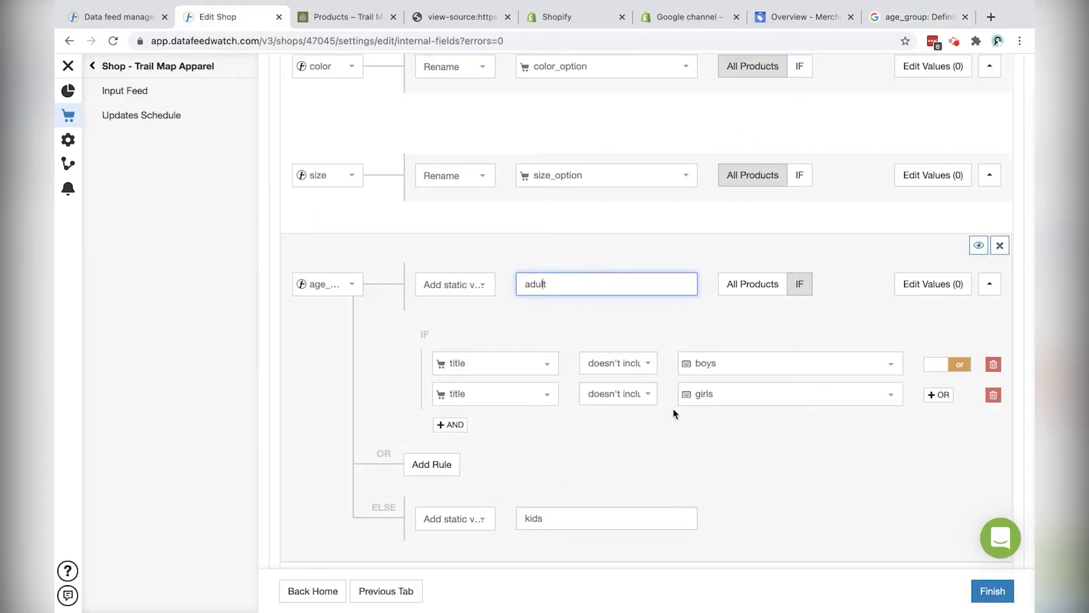
- Review the internal fields up to the link mapping, and open the Men's Appalachian Trail Map Print T-Shirt page in the store
scroll(743, 457, down, 2)
scroll(764, 366, up, 15)
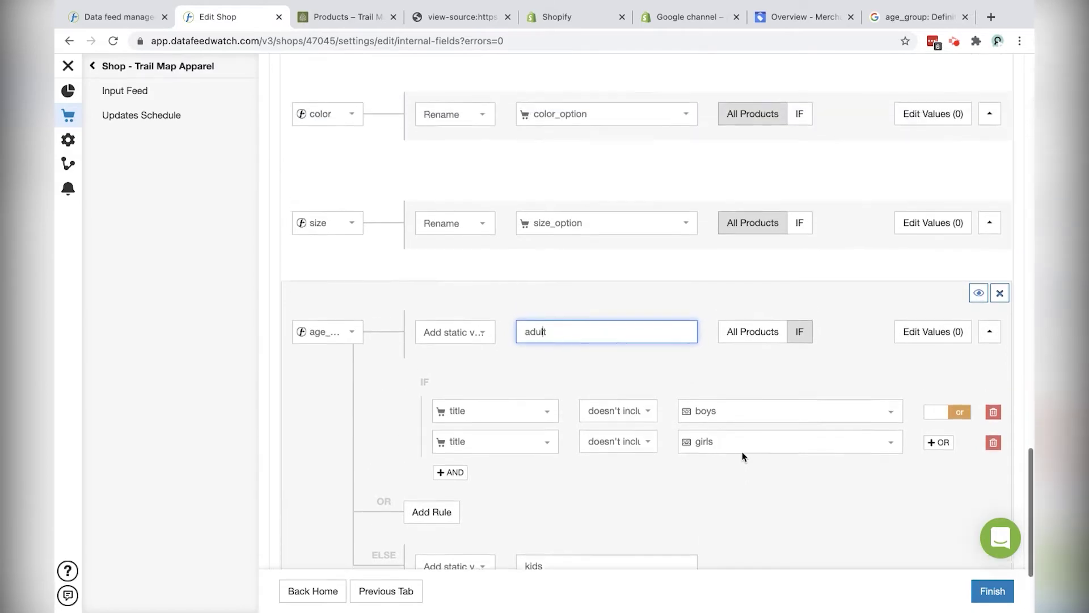
scroll(765, 366, up, 5)
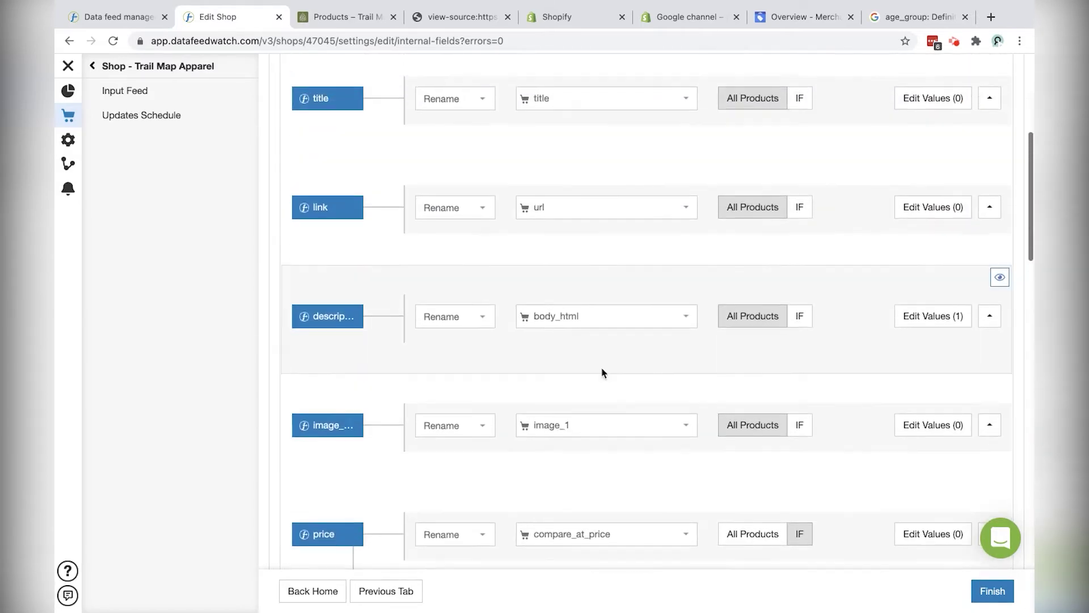
scroll(532, 386, up, 3)
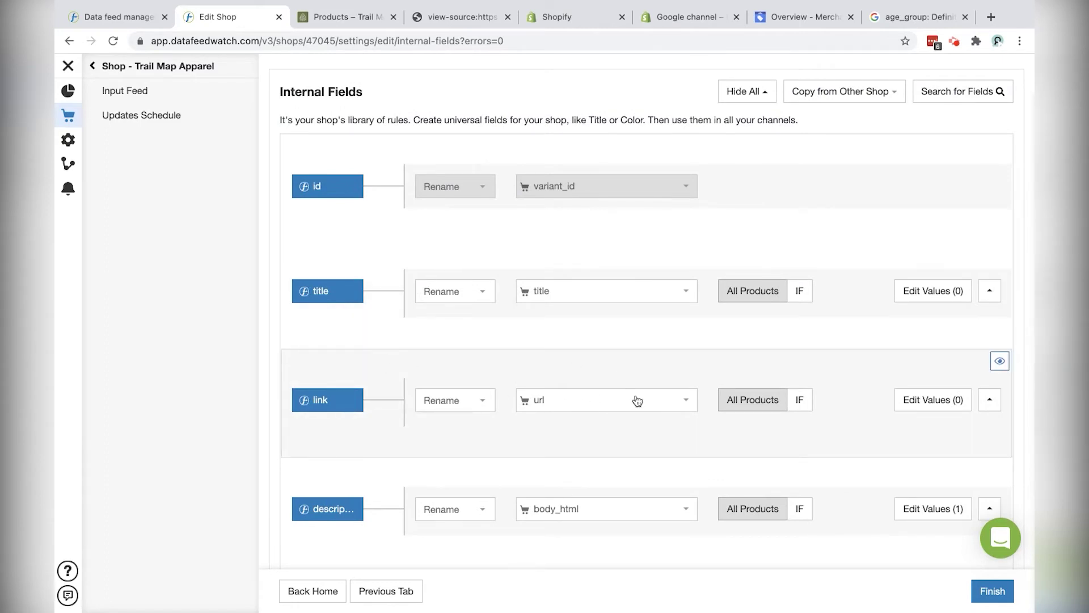
click(352, 16)
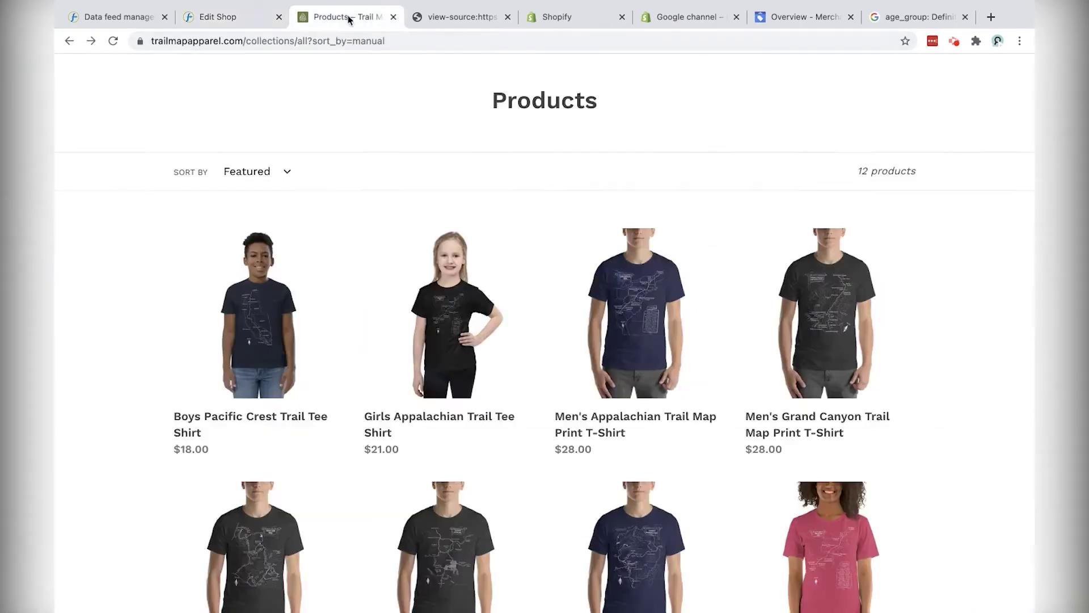
click(639, 389)
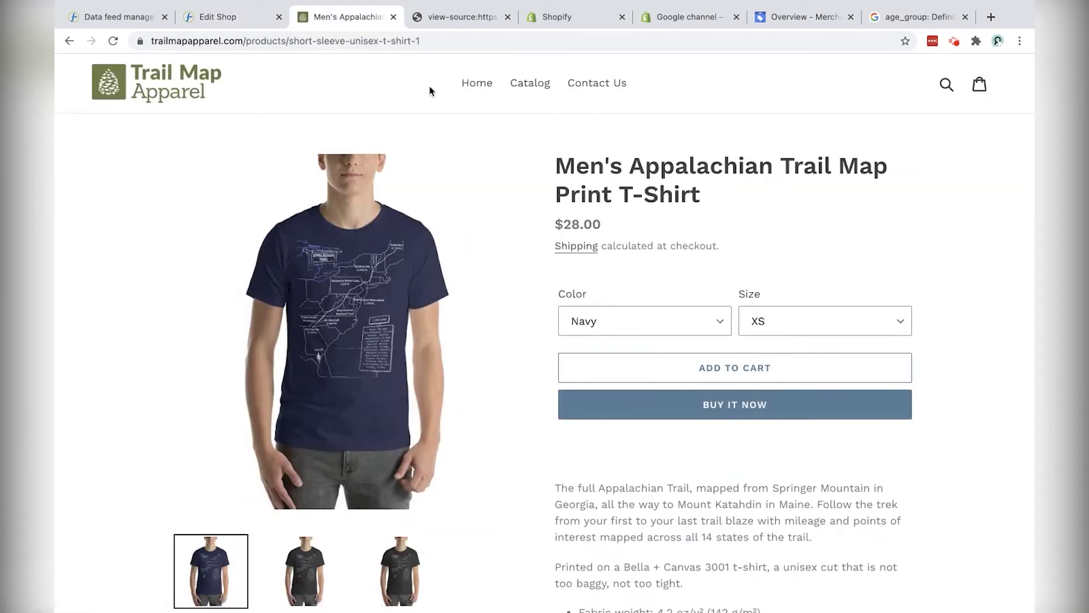
- Choose size S and color Dark Grey Heather for the shirt, and inspect the variant parameter in the page address
click(752, 322)
click(783, 340)
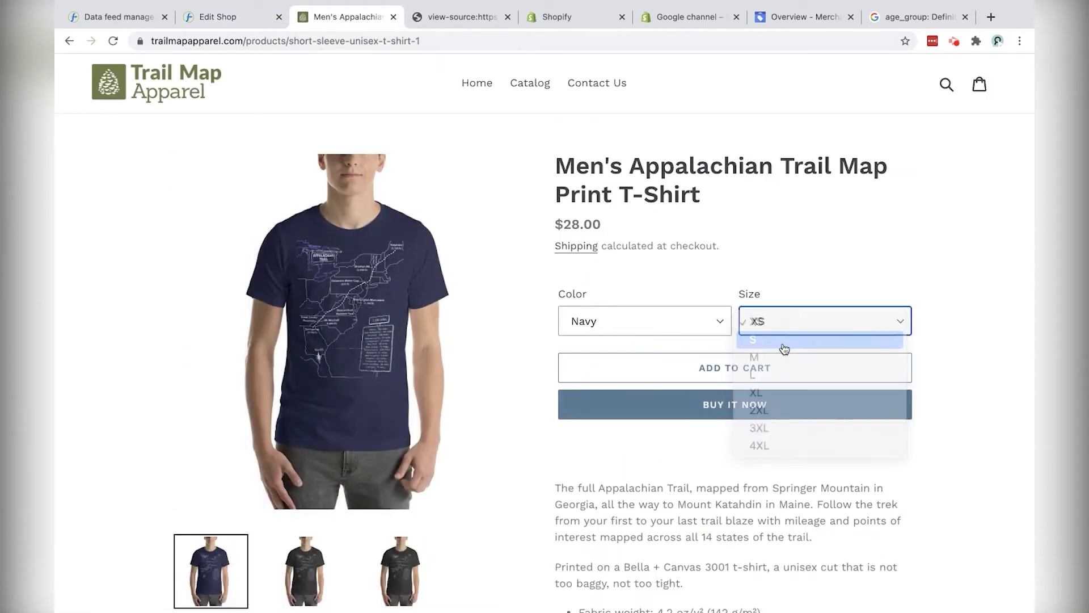
click(624, 322)
click(618, 339)
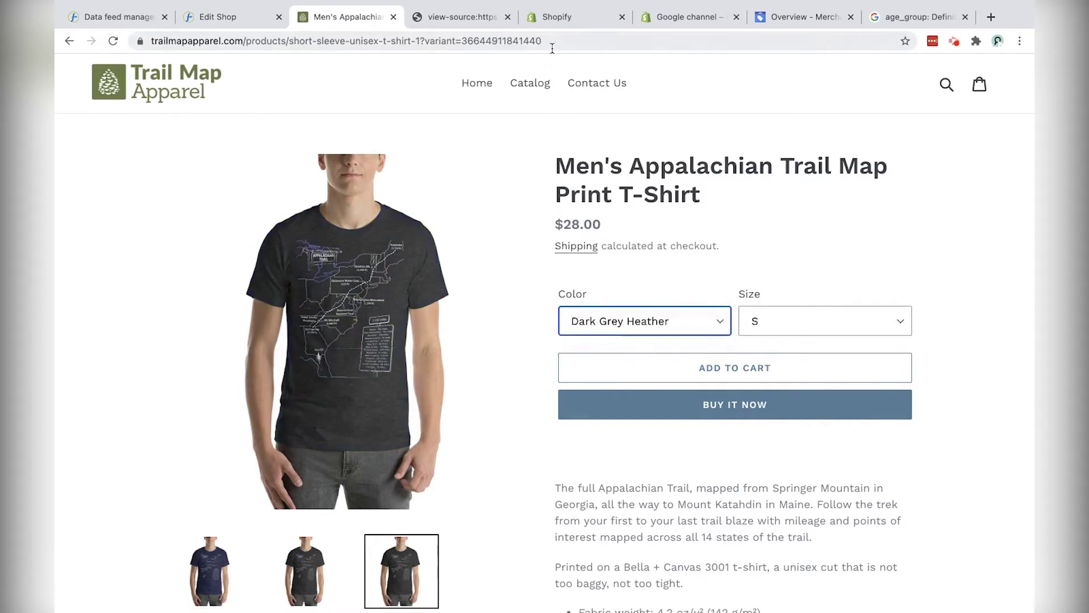
drag(556, 40, 422, 42)
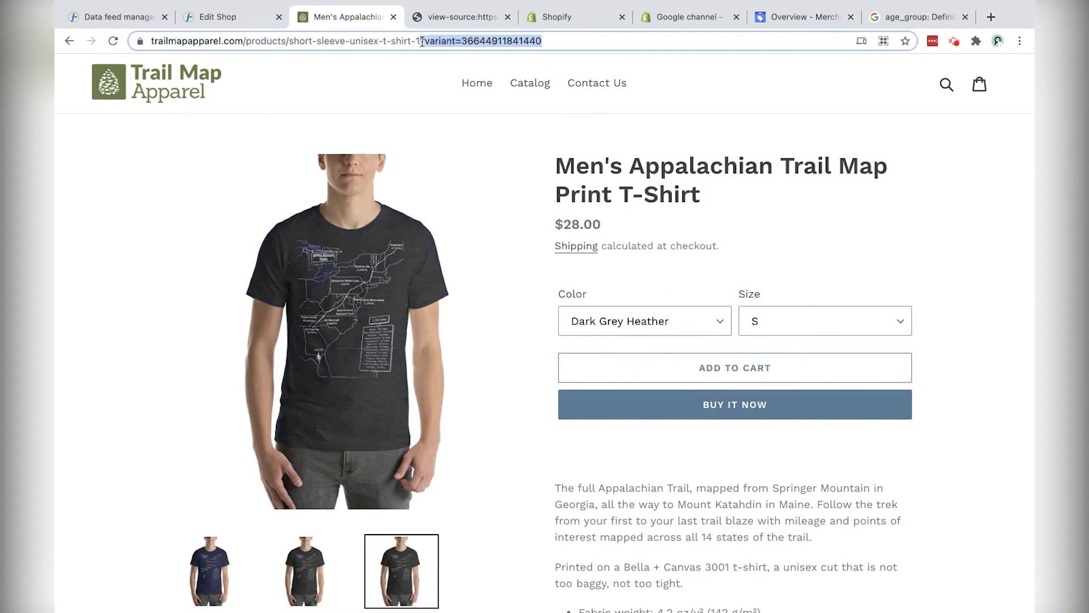
- Switch the shirt's size to M and on to XL, and its color to Navy, to compare the variant URLs
click(794, 321)
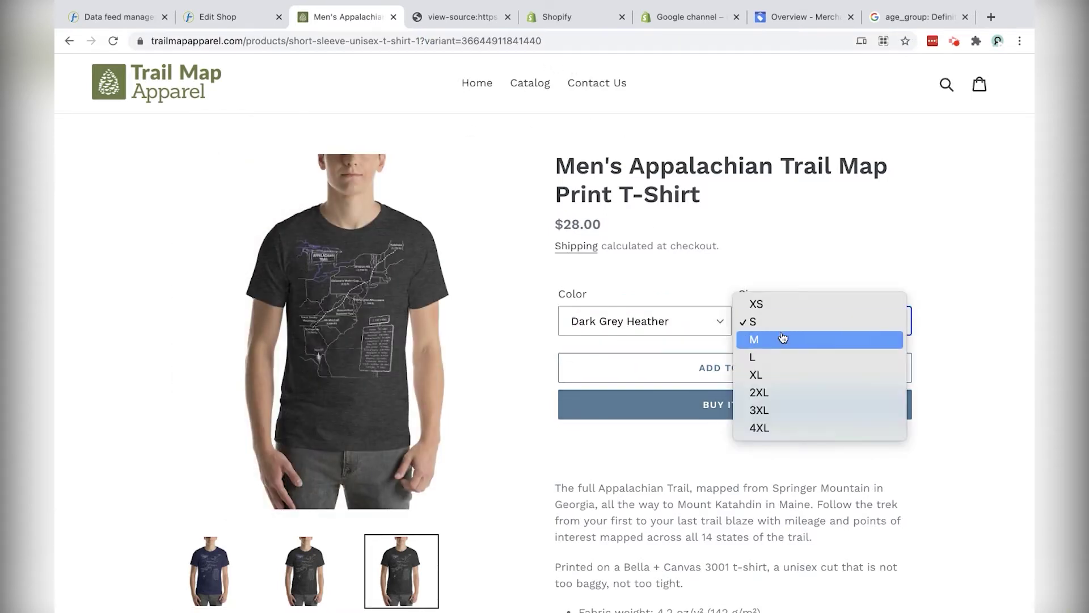
click(777, 340)
click(763, 321)
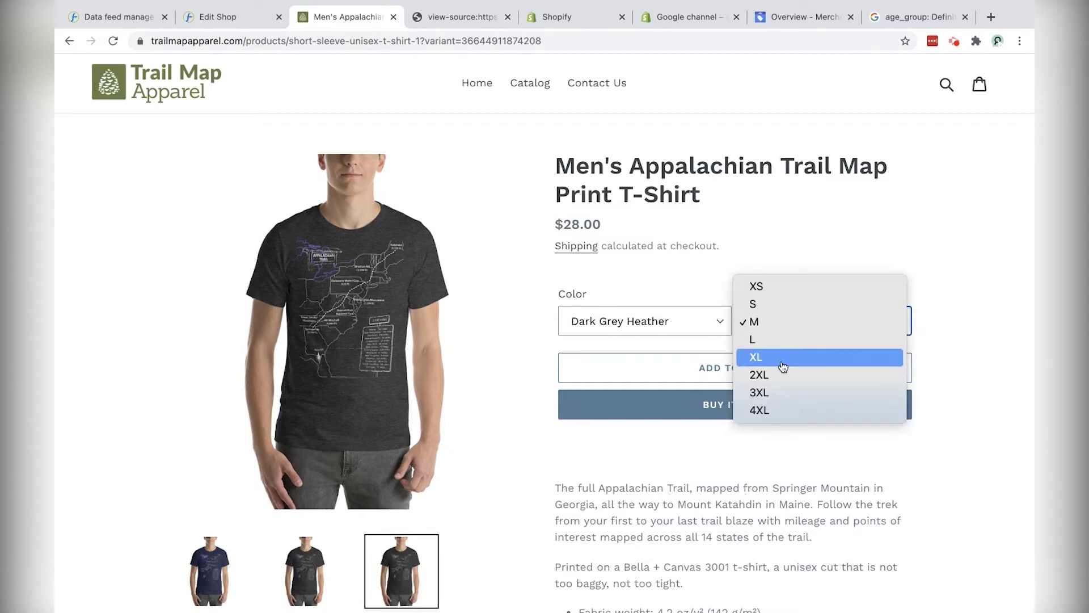
click(783, 366)
click(649, 319)
click(595, 305)
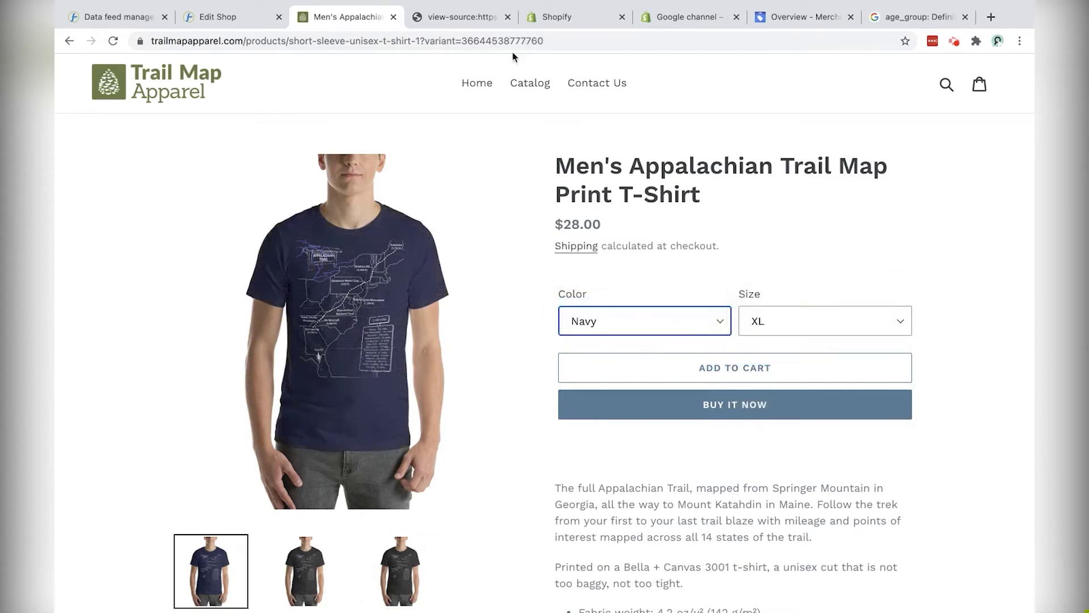
- Inspect the shirt's full page address and isolate its variant parameter
drag(555, 41, 149, 41)
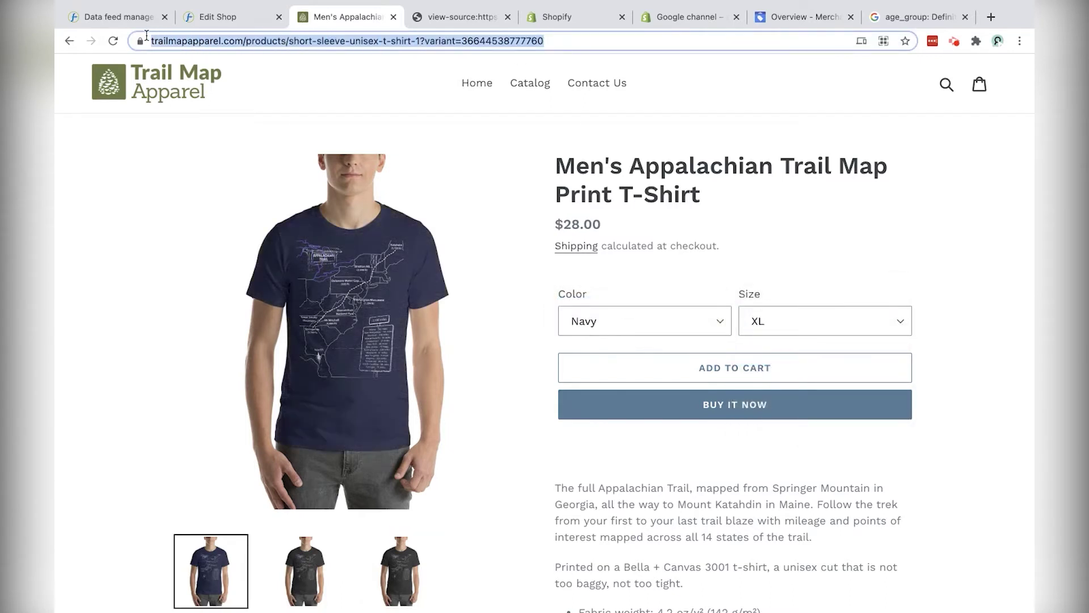
click(575, 43)
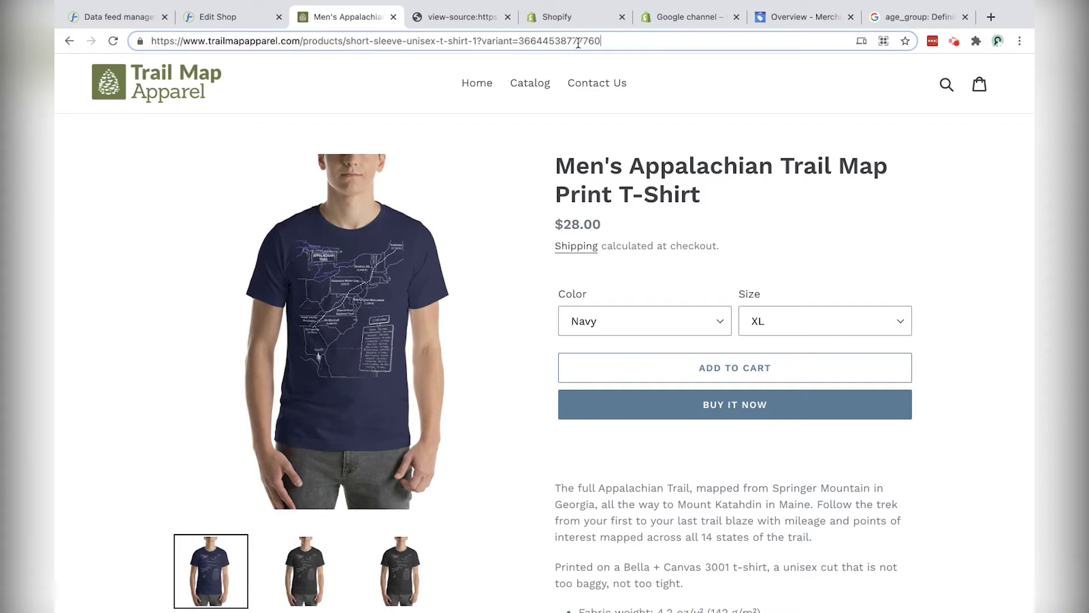
drag(627, 40, 472, 40)
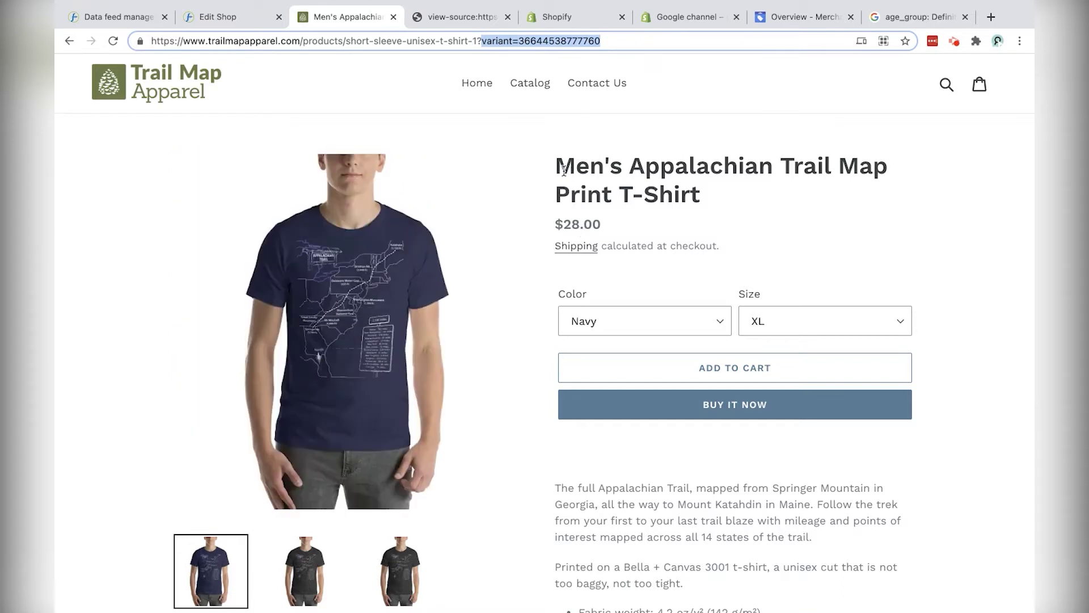
- Review the shirt's color and size options, switching the size to XS and back to XL to compare the variant number in the address
click(608, 318)
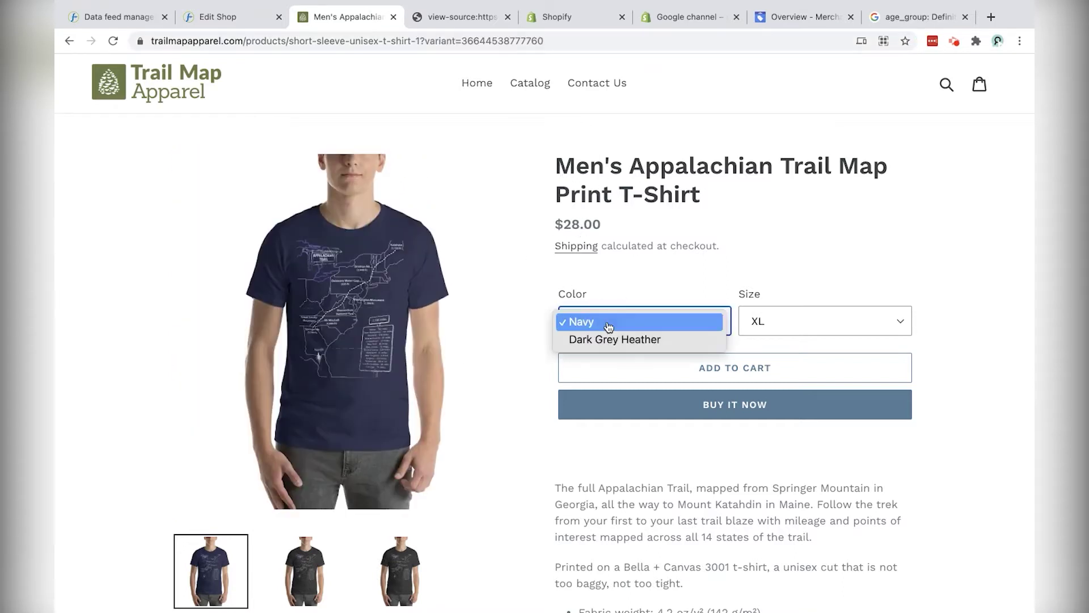
click(784, 330)
click(784, 331)
click(783, 324)
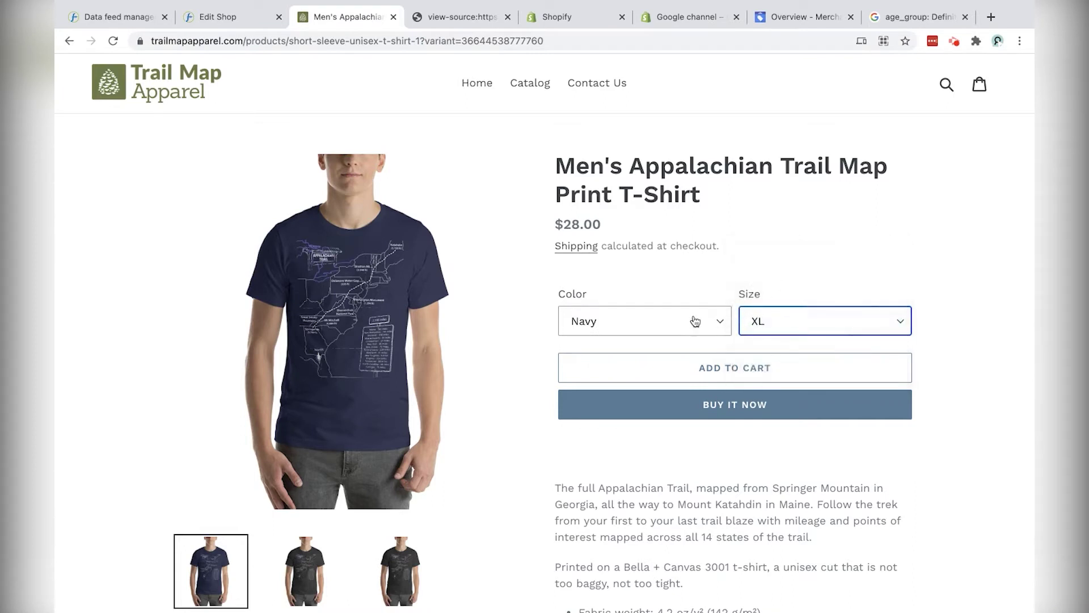
click(656, 325)
click(797, 329)
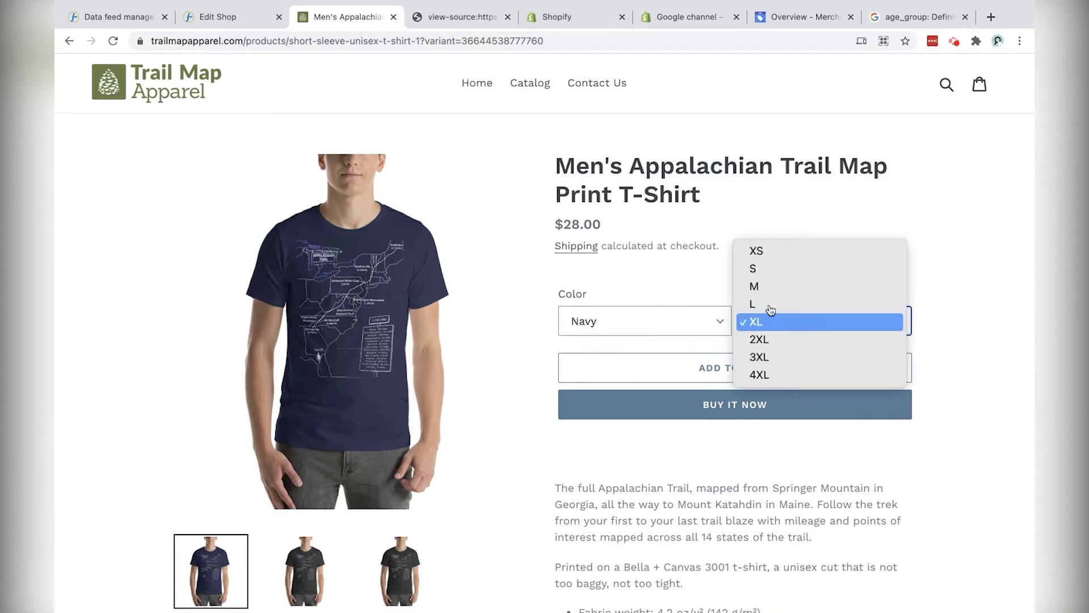
click(756, 251)
click(794, 332)
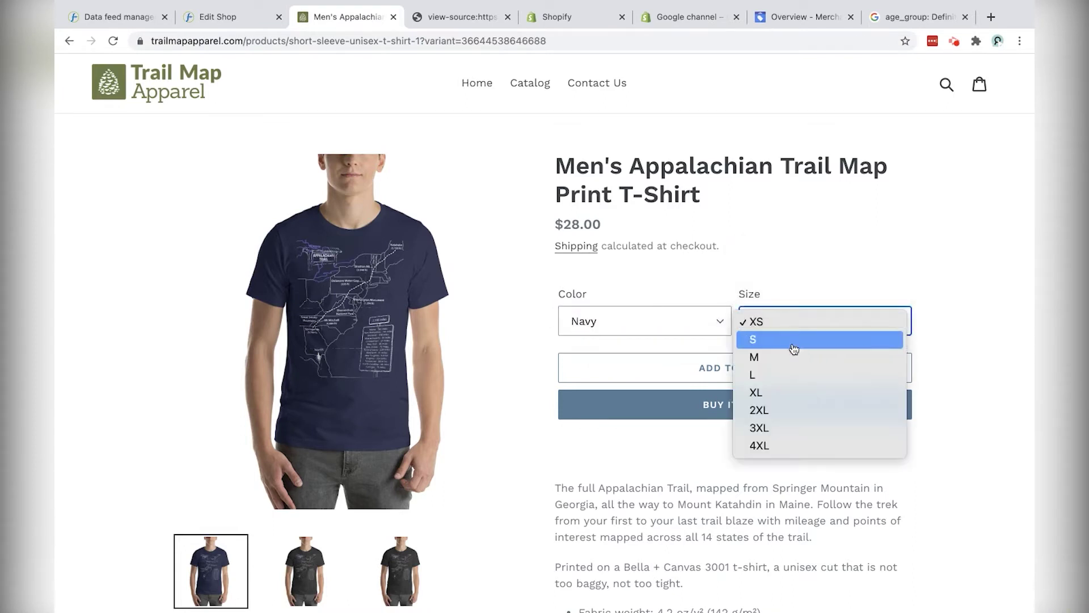
key(Down)
key(Down)
key(Down)
key(Down)
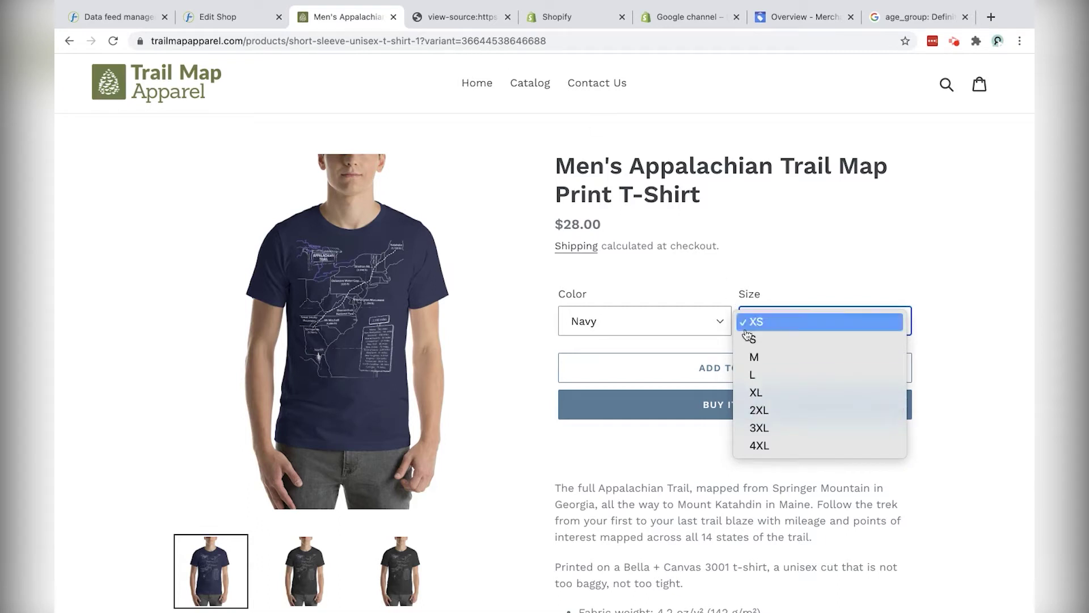
key(Return)
drag(566, 40, 425, 40)
- Return to the shop's internal fields and map the link field to variant_url
click(247, 10)
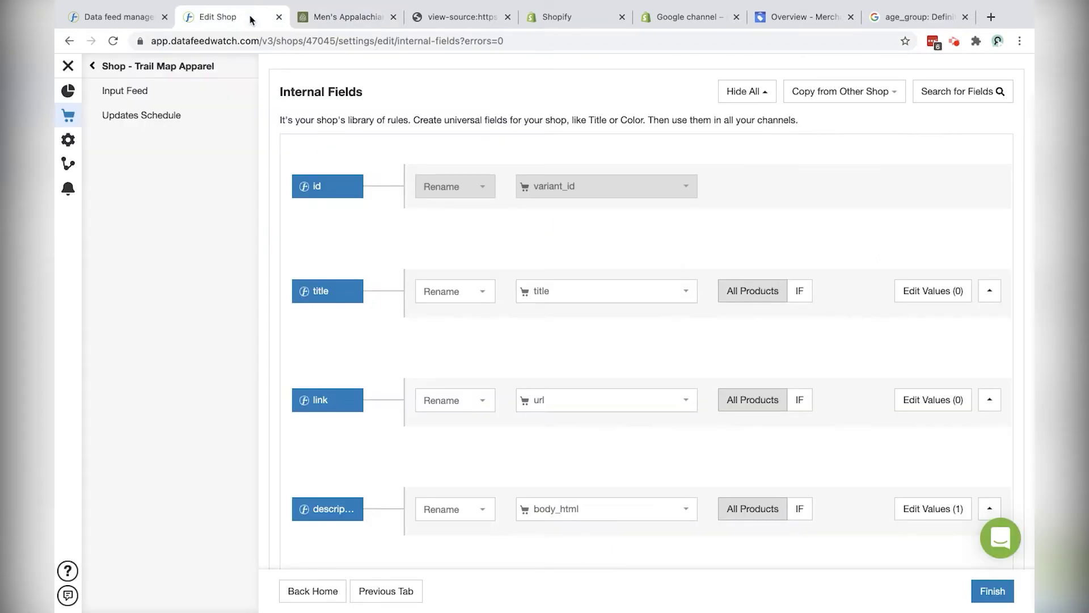
click(593, 405)
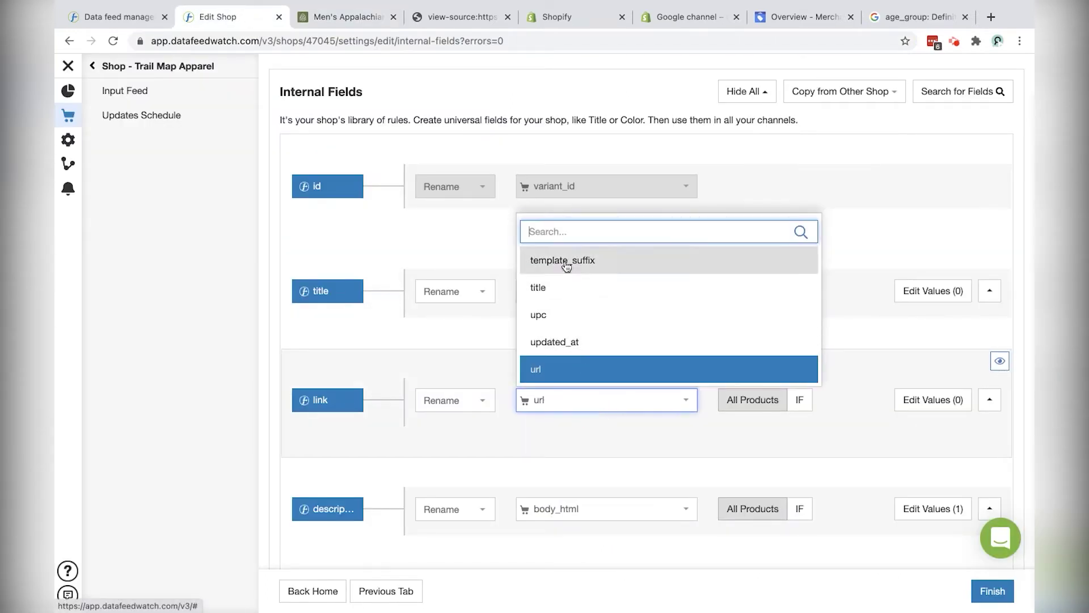
text(variant)
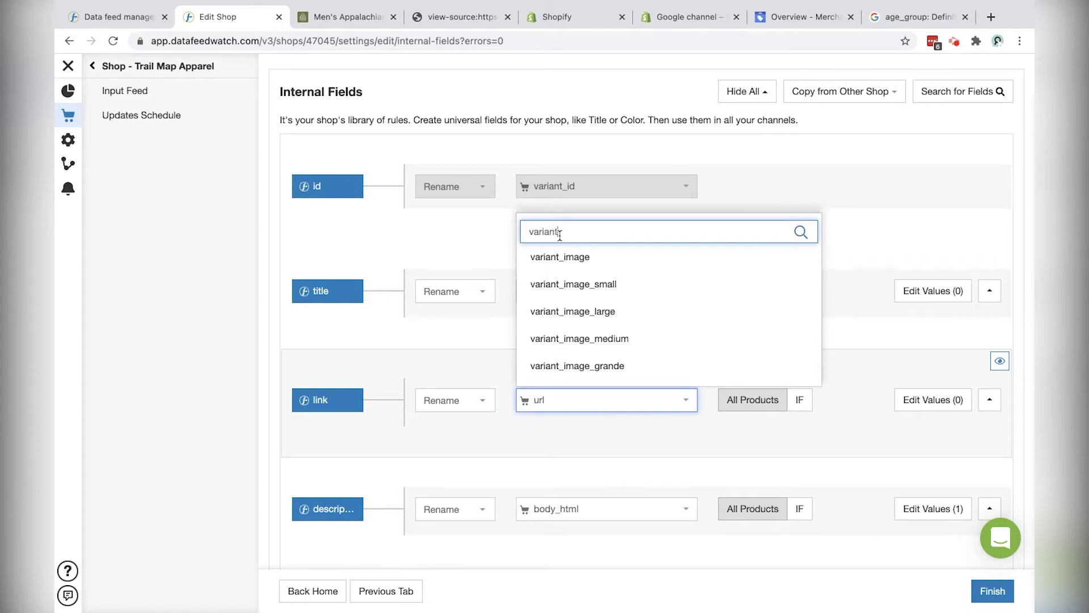
text(_url)
click(579, 262)
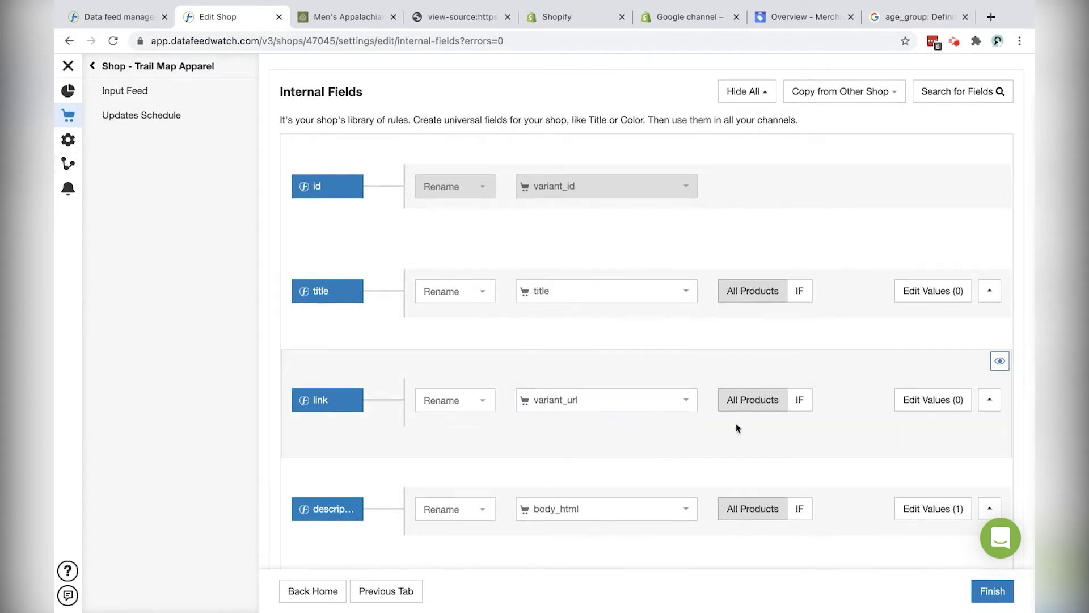
- Preview the link field's outcome values and examine the domain and variant number in the first URL
click(1001, 365)
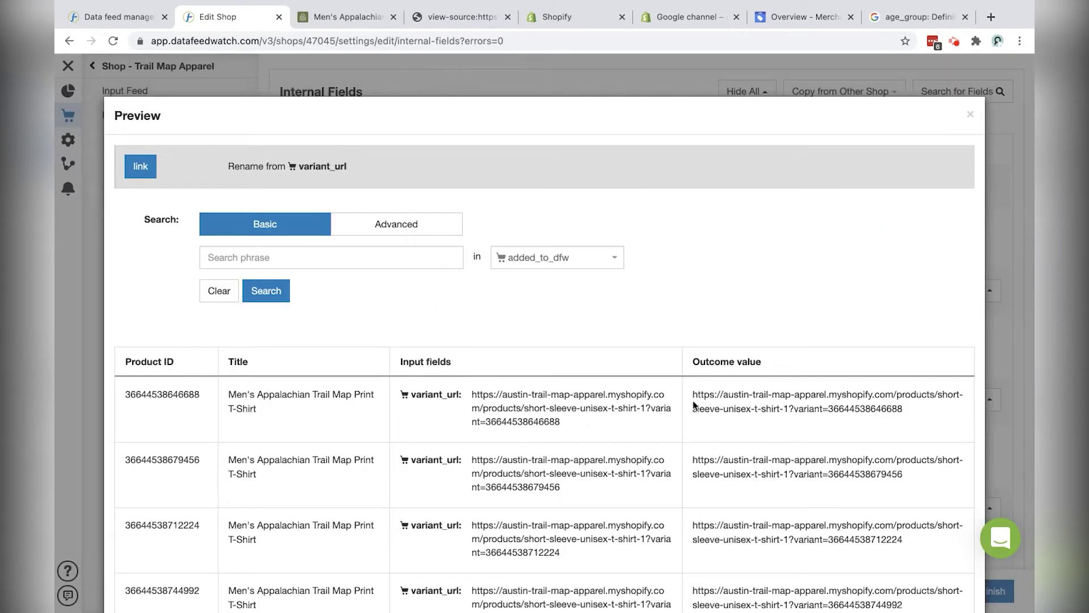
drag(907, 410, 787, 409)
drag(698, 394, 897, 394)
click(1003, 239)
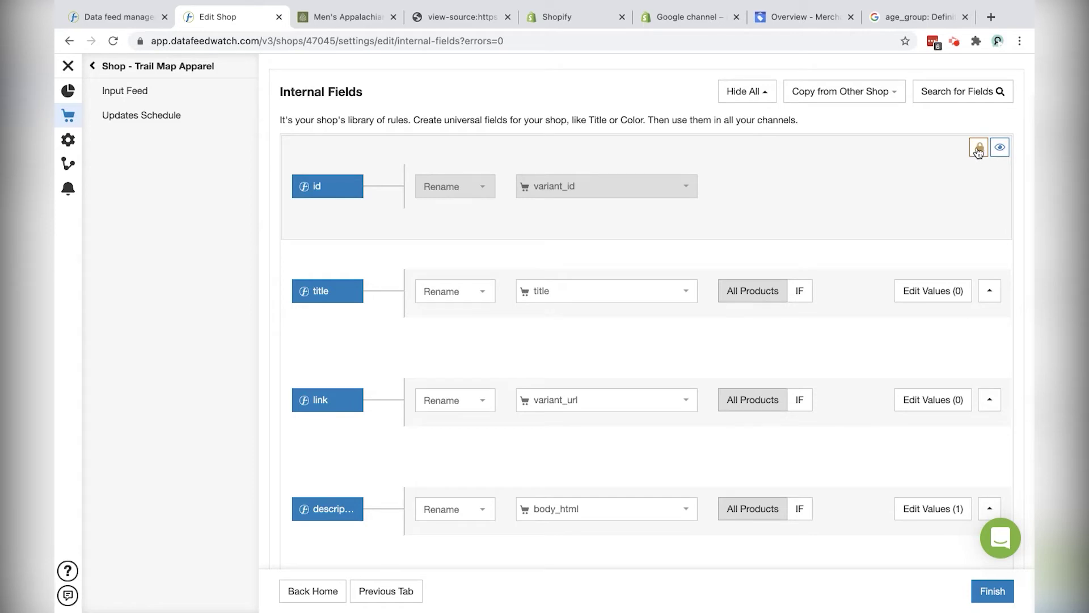
- Unlock the id field and change its rule type from Rename to Combine
click(979, 148)
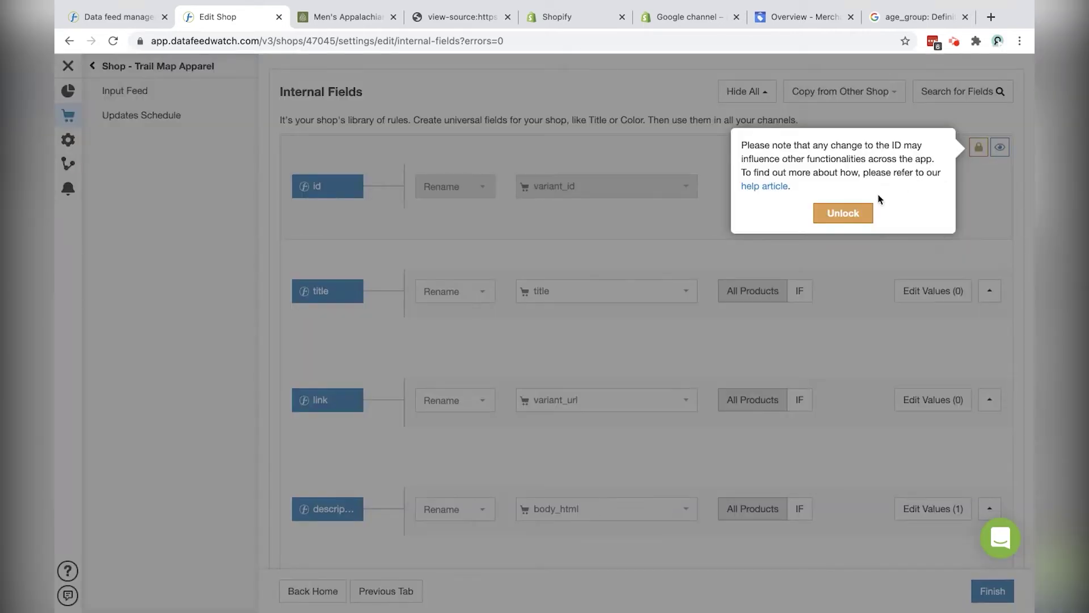
click(843, 213)
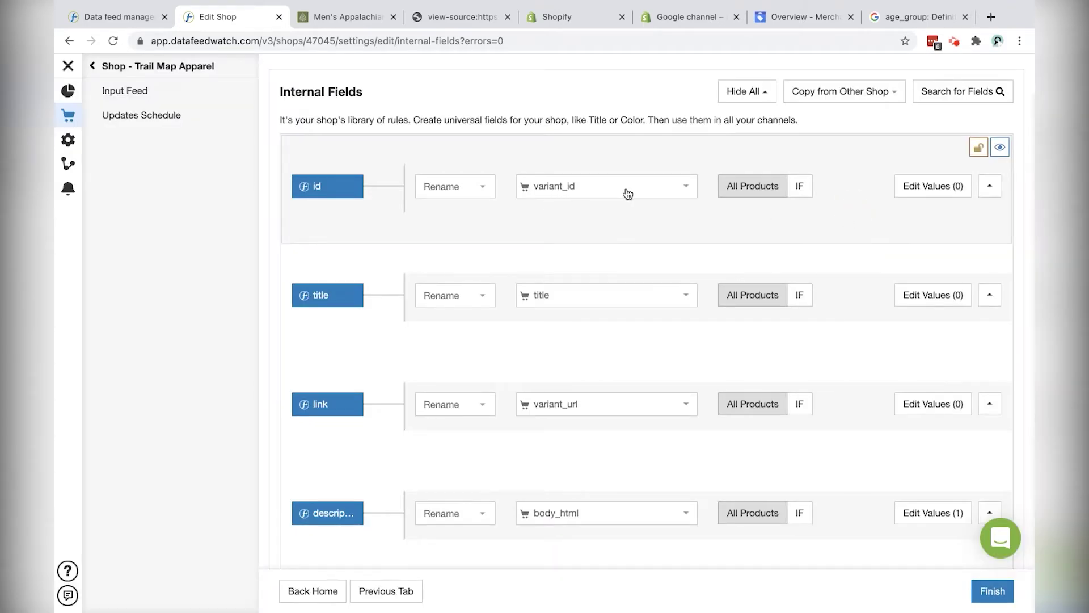
click(445, 188)
click(458, 248)
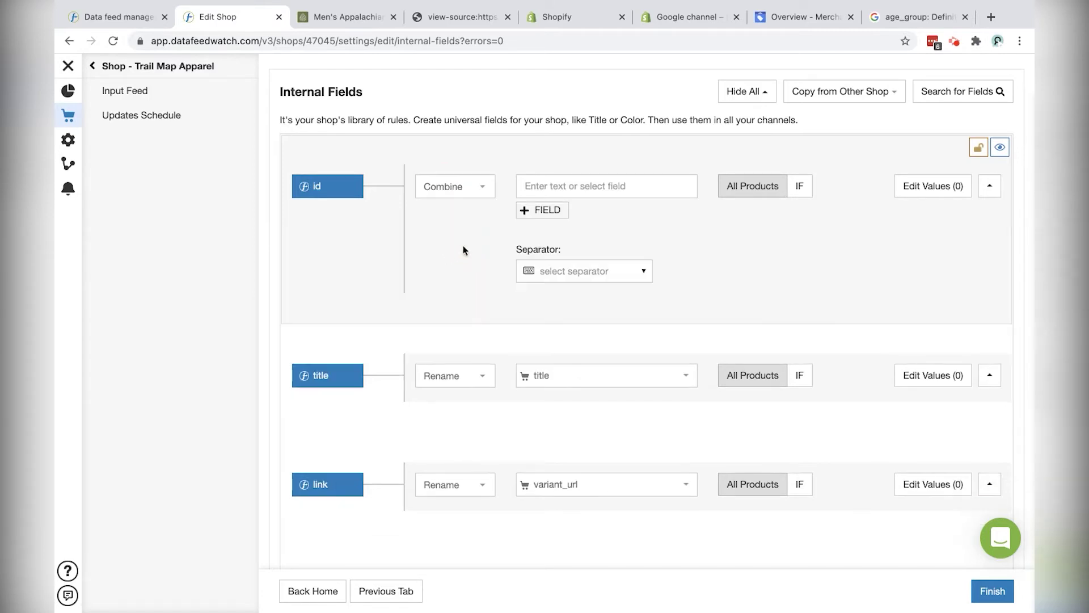
- Check the Google app among the store's installed Shopify apps and its Google channel listing in the app store
click(571, 19)
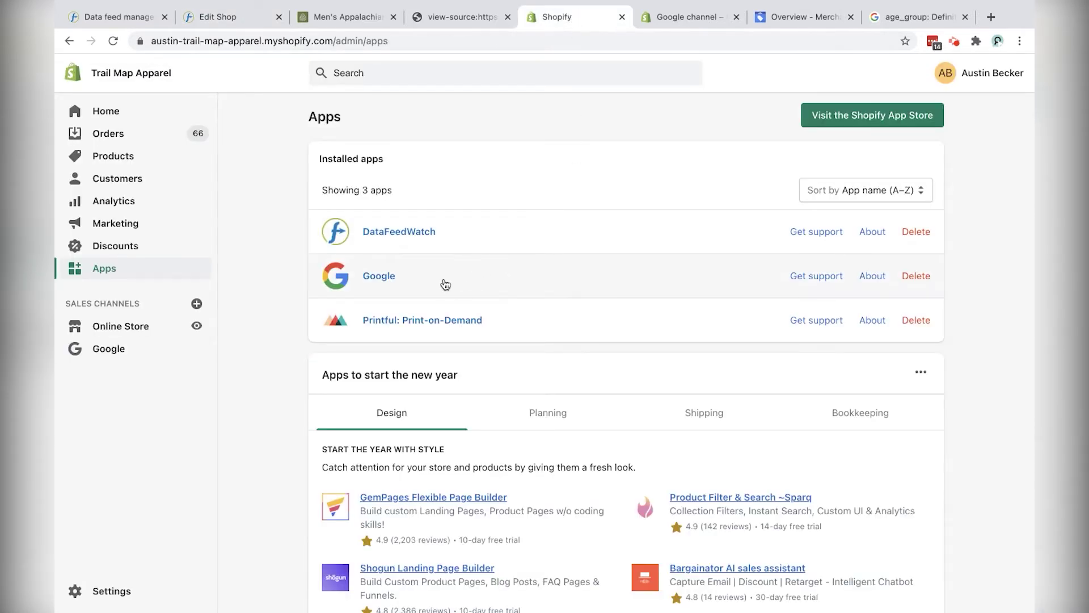
drag(452, 279, 275, 269)
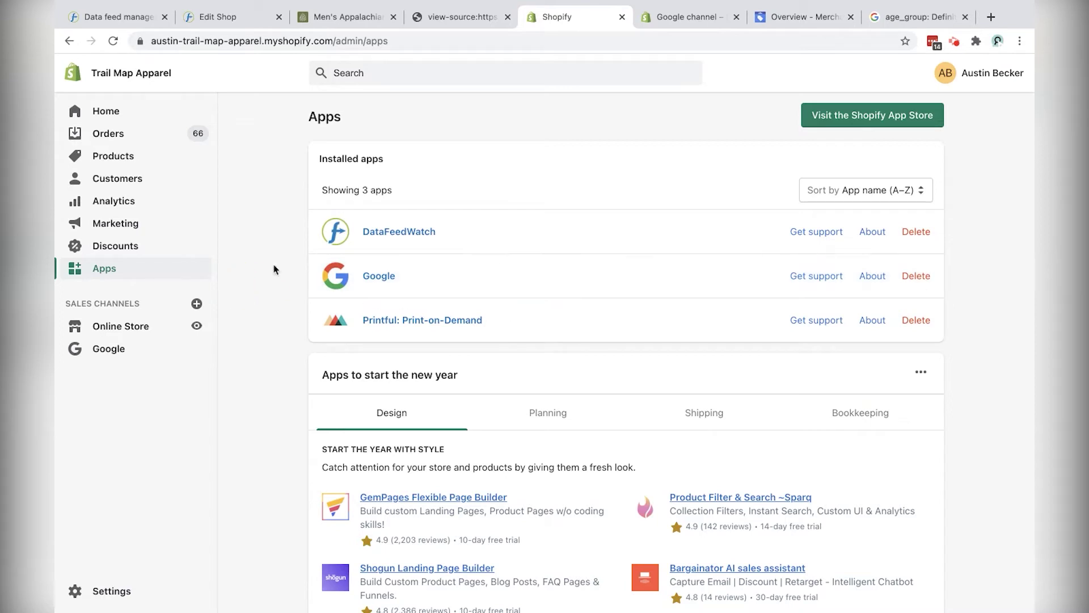
click(665, 26)
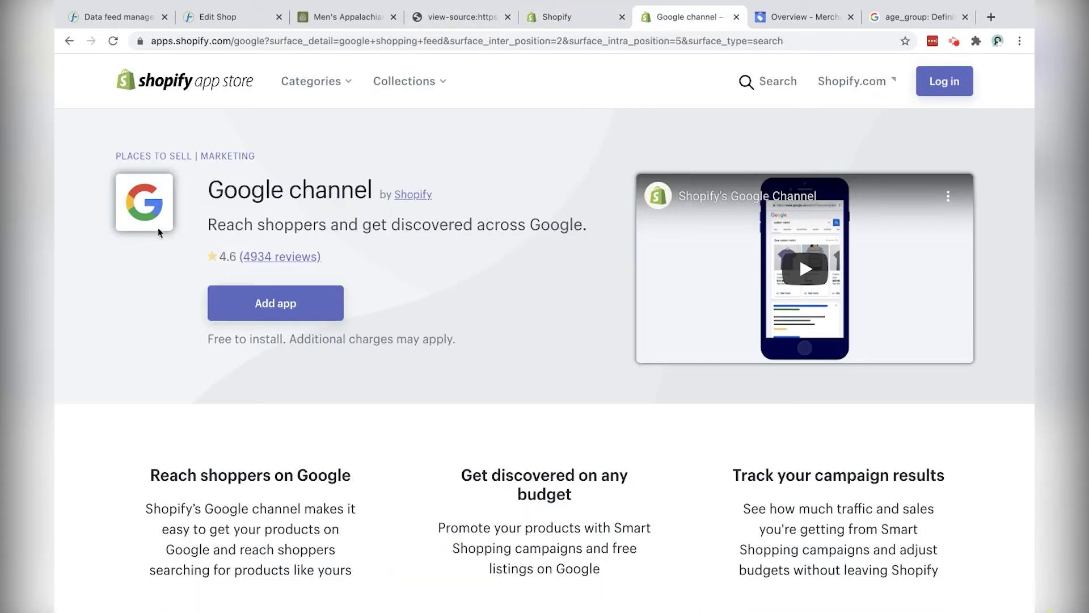
drag(210, 190, 367, 216)
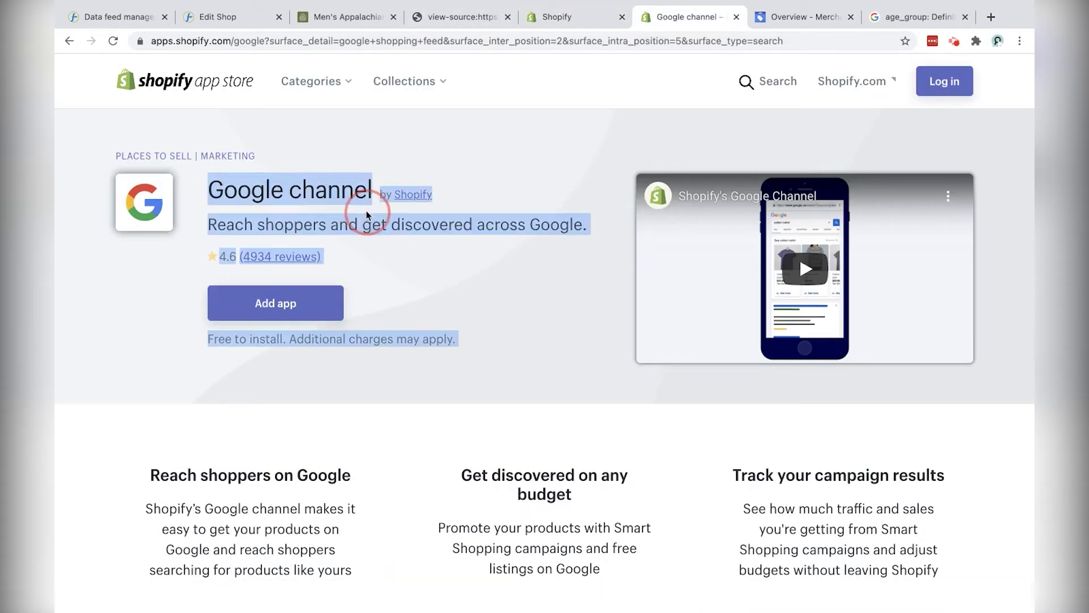
click(480, 194)
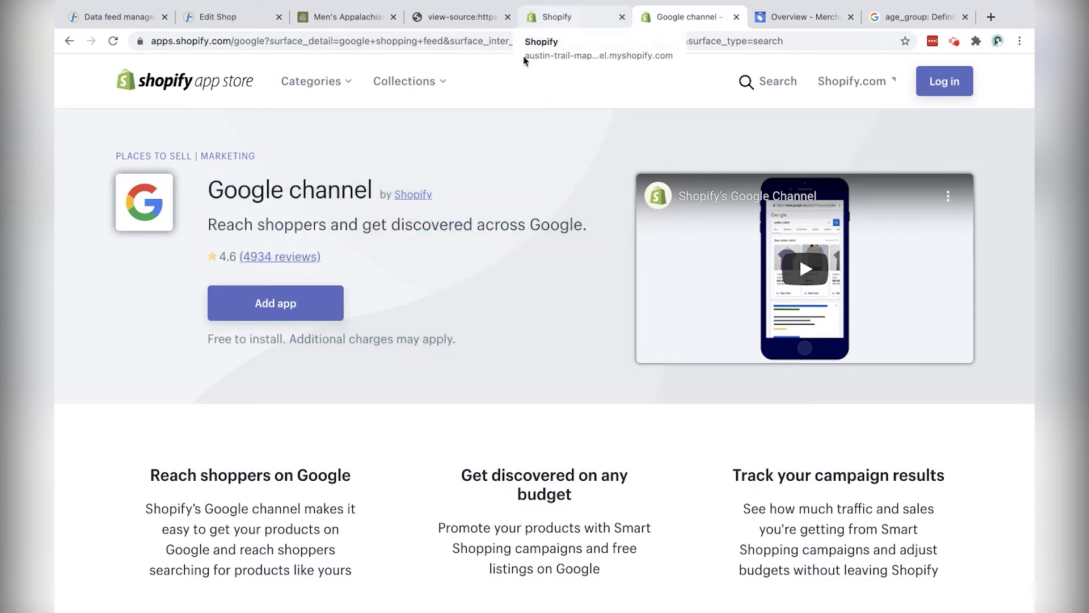
- Go back to the shirt's product page and inspect the variant number in its address
click(222, 22)
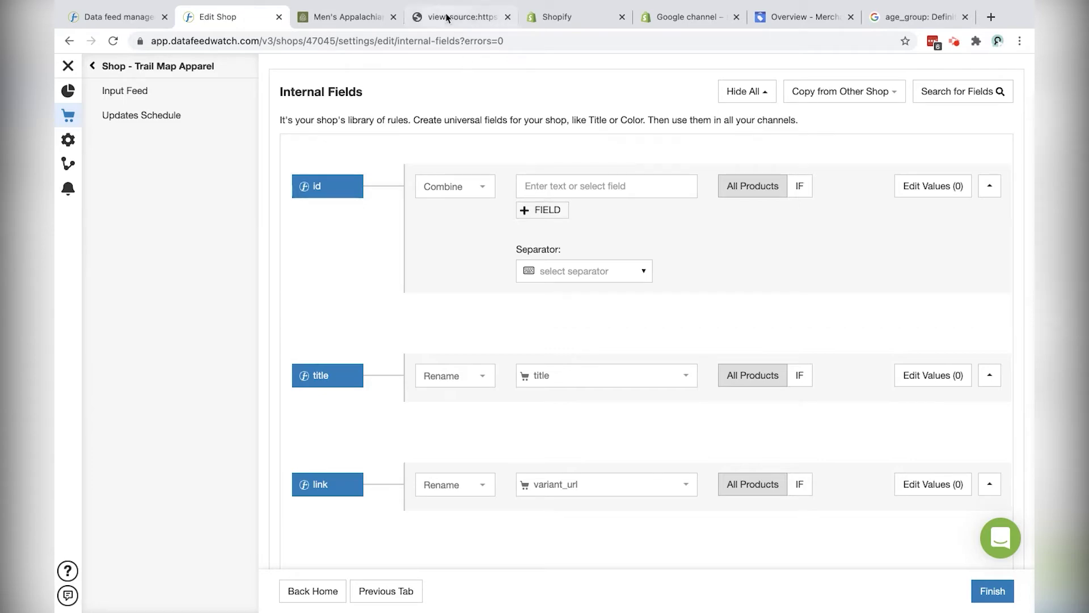
click(349, 17)
drag(518, 40, 621, 42)
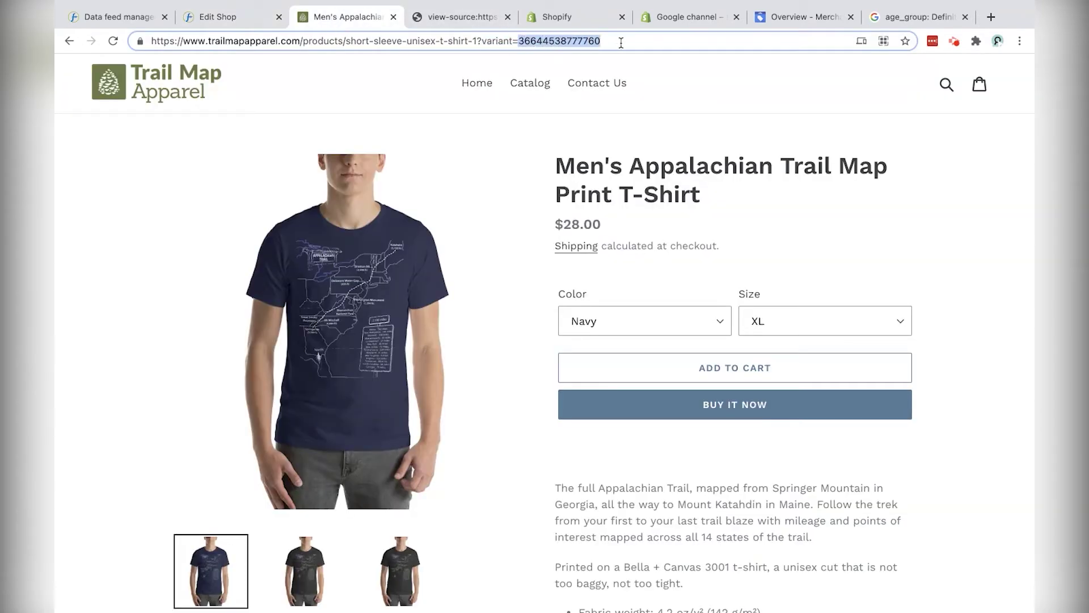
- Build the id field's Combine rule from the static text shopify_ followed by the id field
click(224, 18)
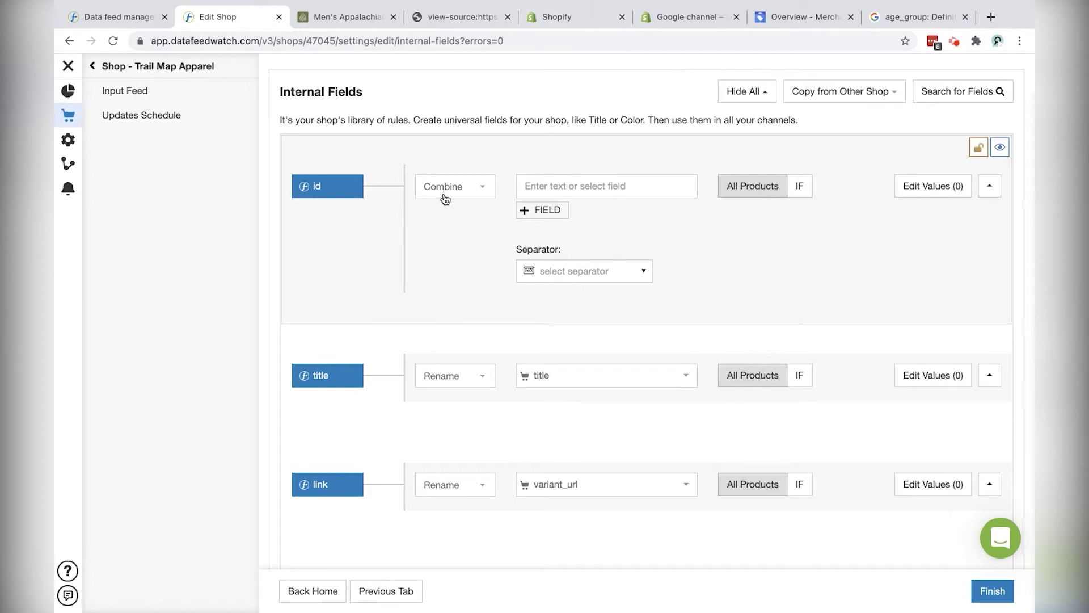
click(546, 189)
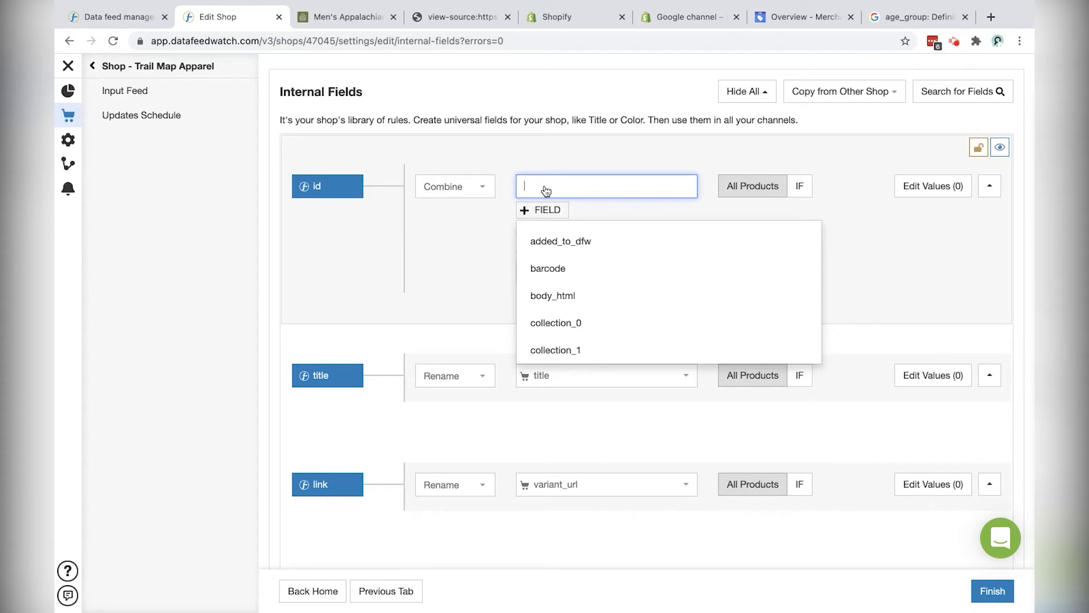
text(shop)
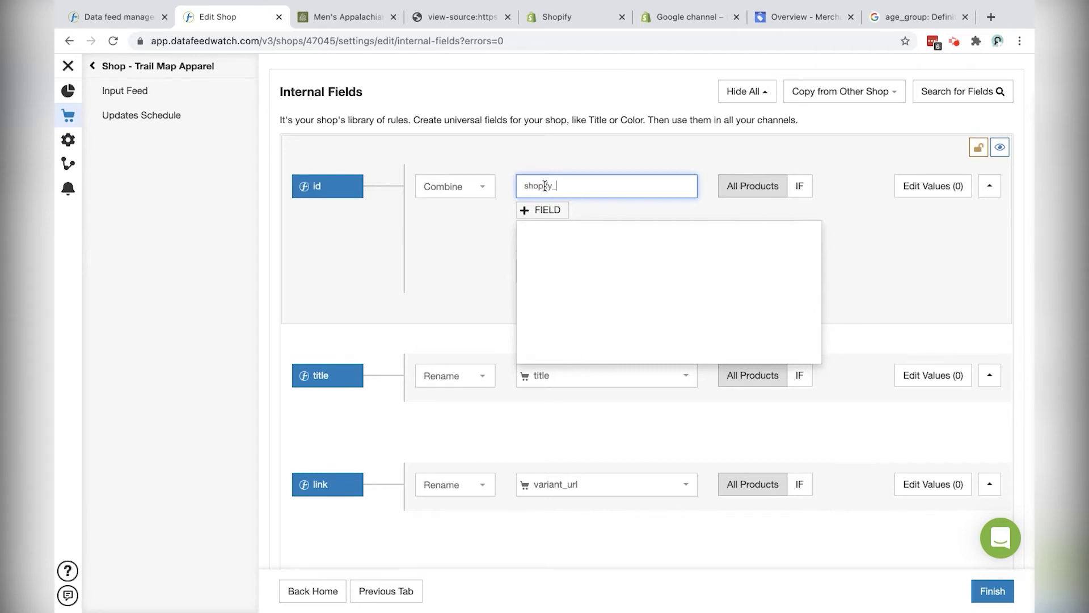
text(ify_)
key(Return)
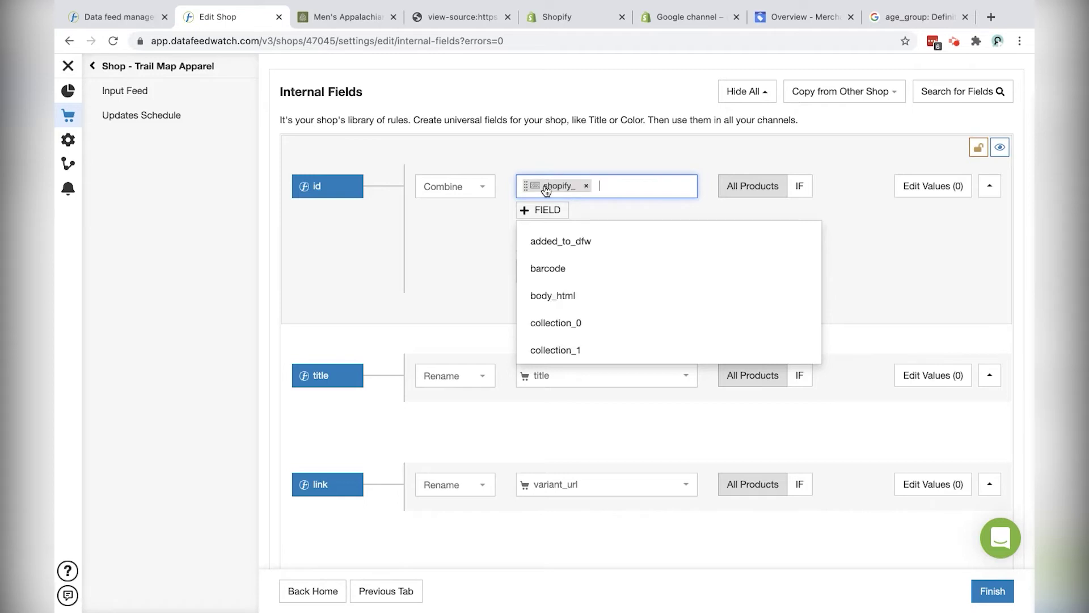
text(id)
click(535, 241)
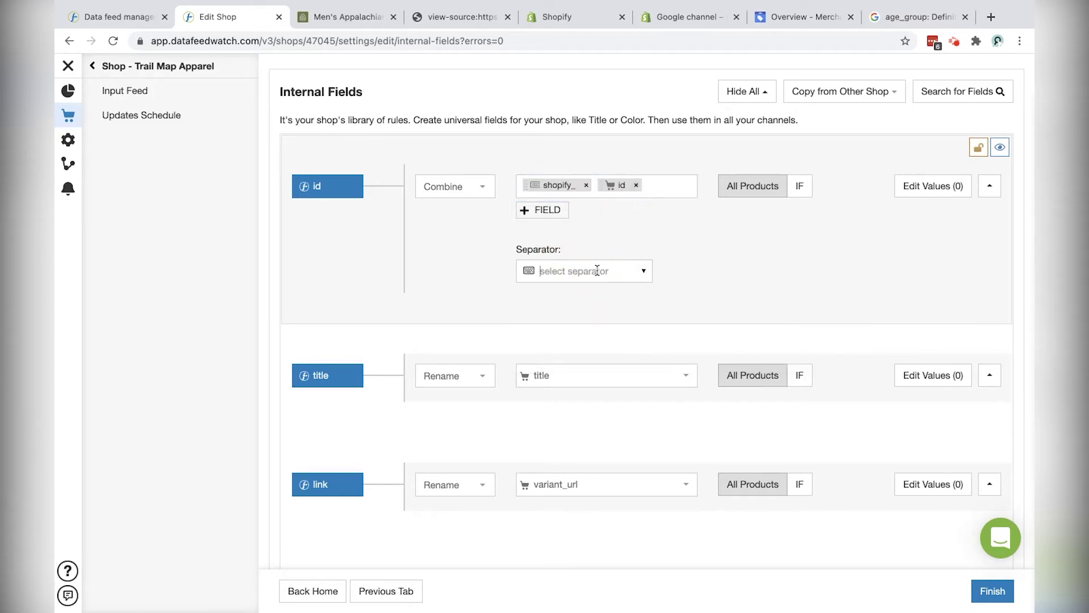
- Set an underscore as the id rule's separator and append the variant_id field
text(_)
click(661, 186)
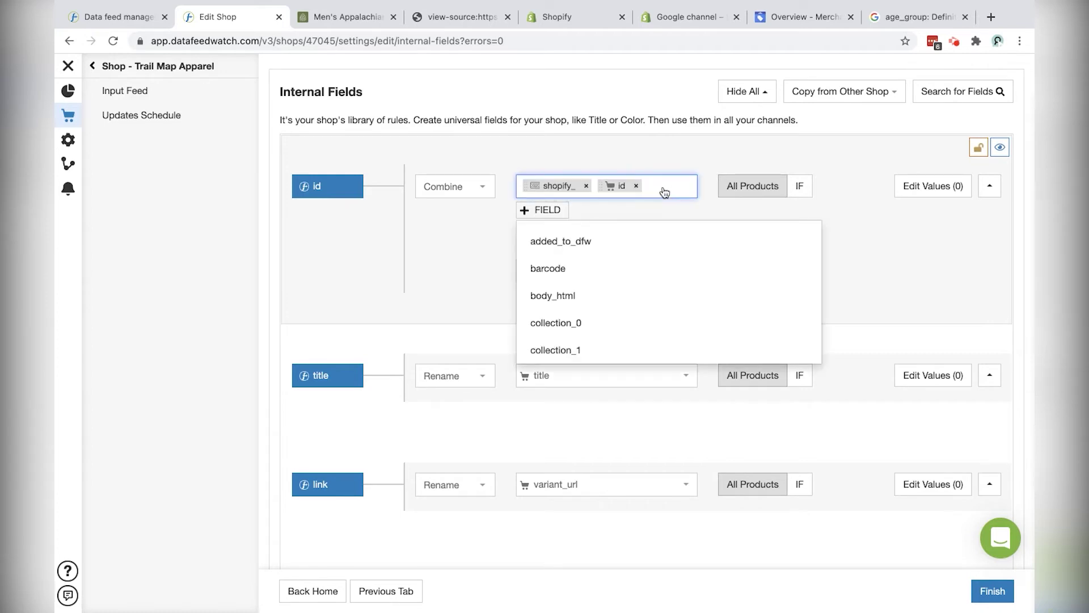
text(vari)
click(587, 242)
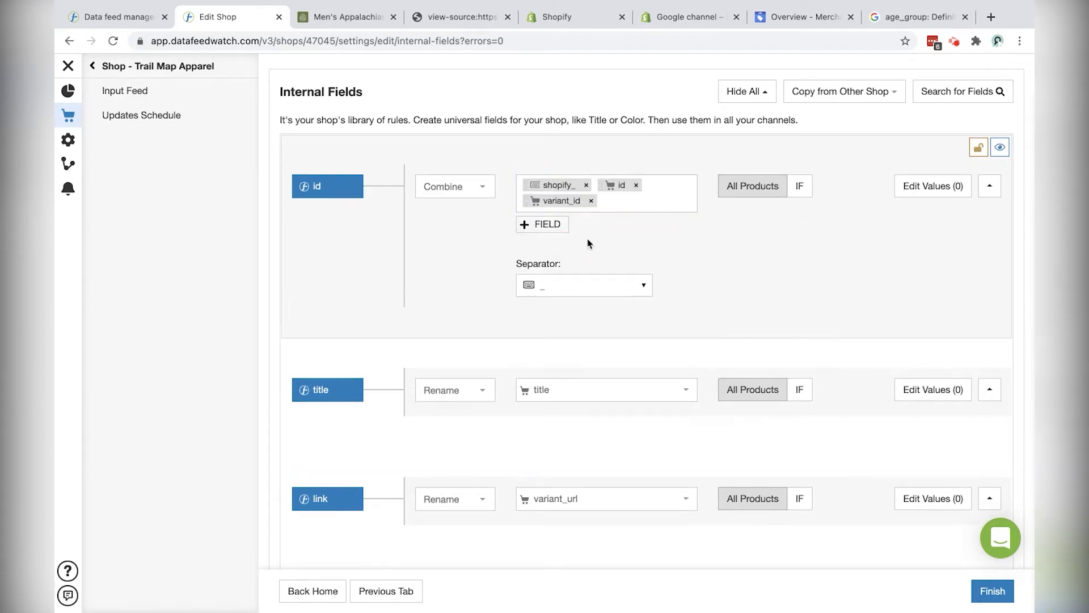
- Remove the trailing underscore from the id rule's static text so it reads shopify
click(572, 183)
key(BackSpace)
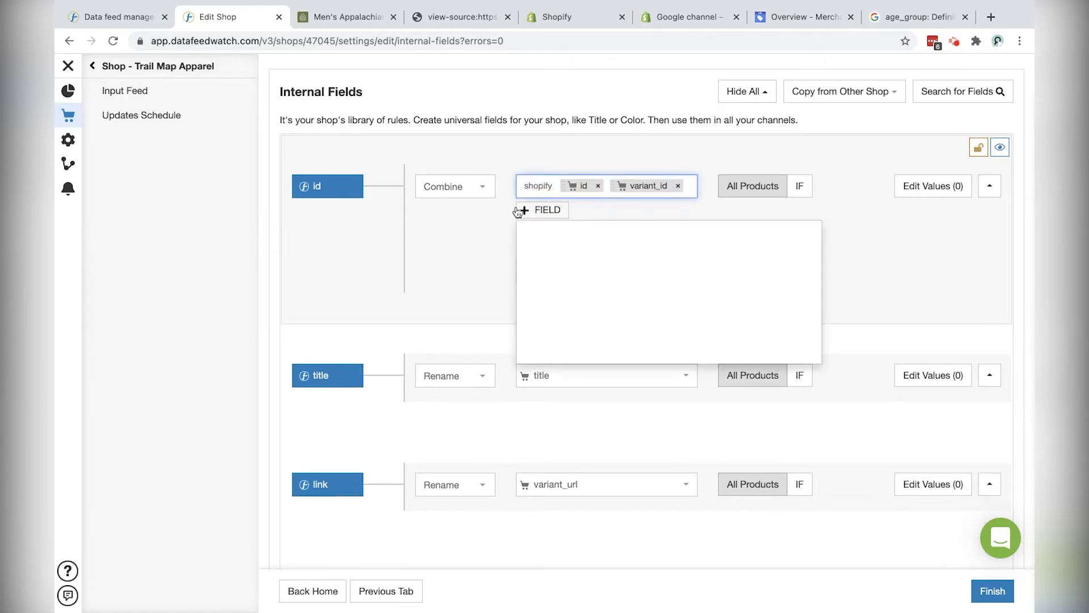
click(448, 249)
click(554, 289)
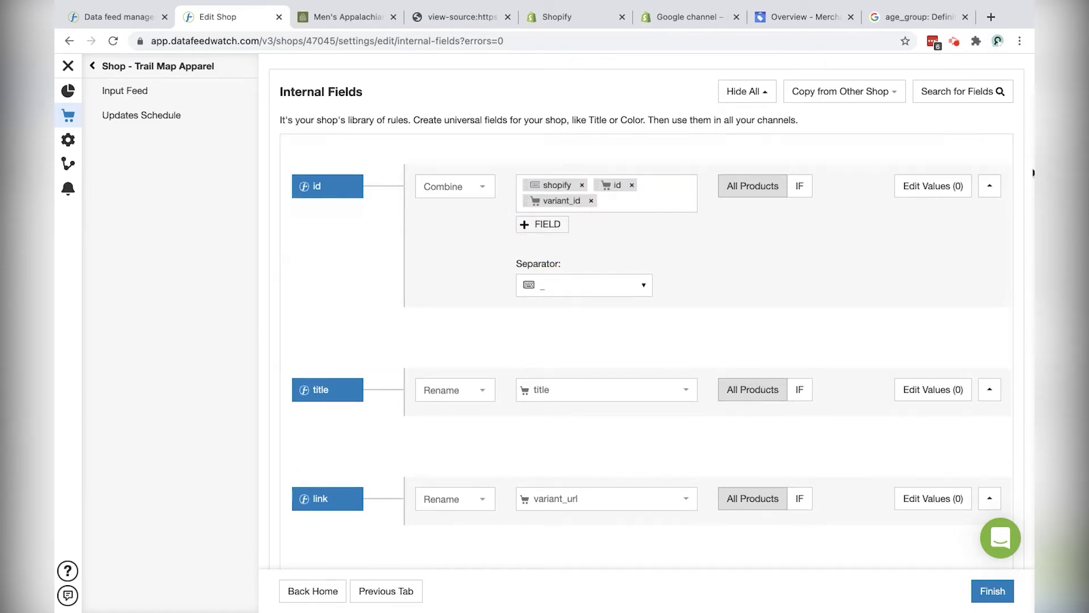
- Preview the id field and compare the first product's outcome value with its id and variant_id inputs
click(999, 148)
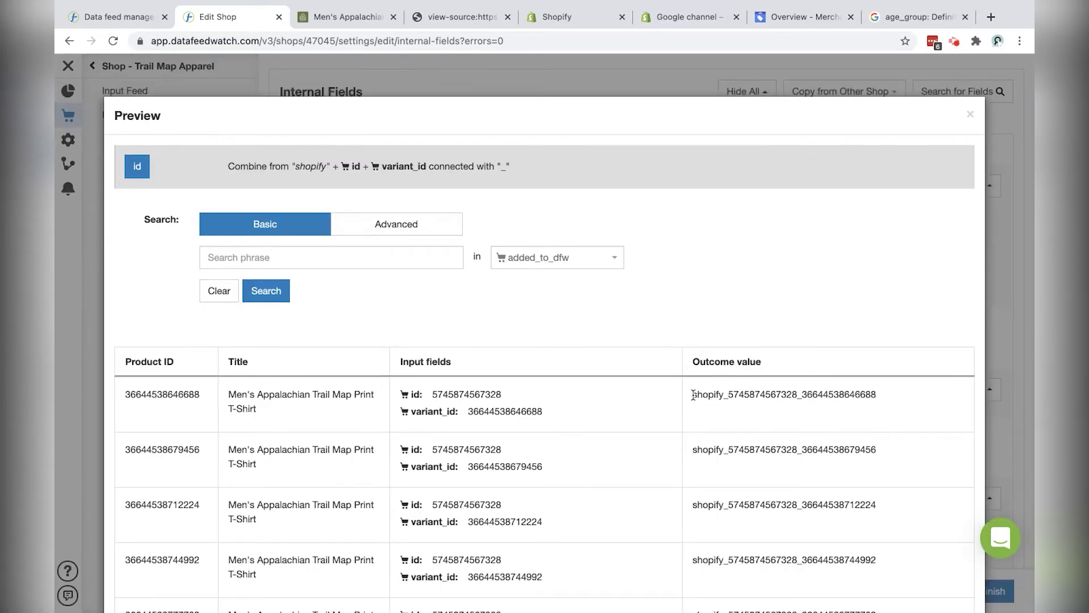
drag(693, 395, 886, 398)
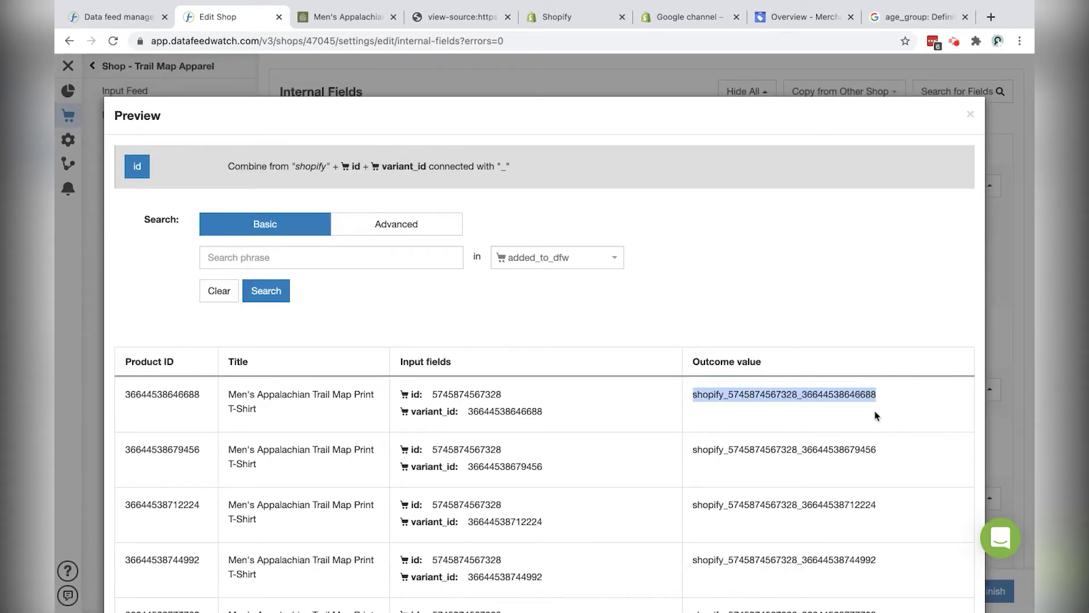
click(745, 394)
drag(409, 394, 503, 395)
drag(411, 411, 547, 416)
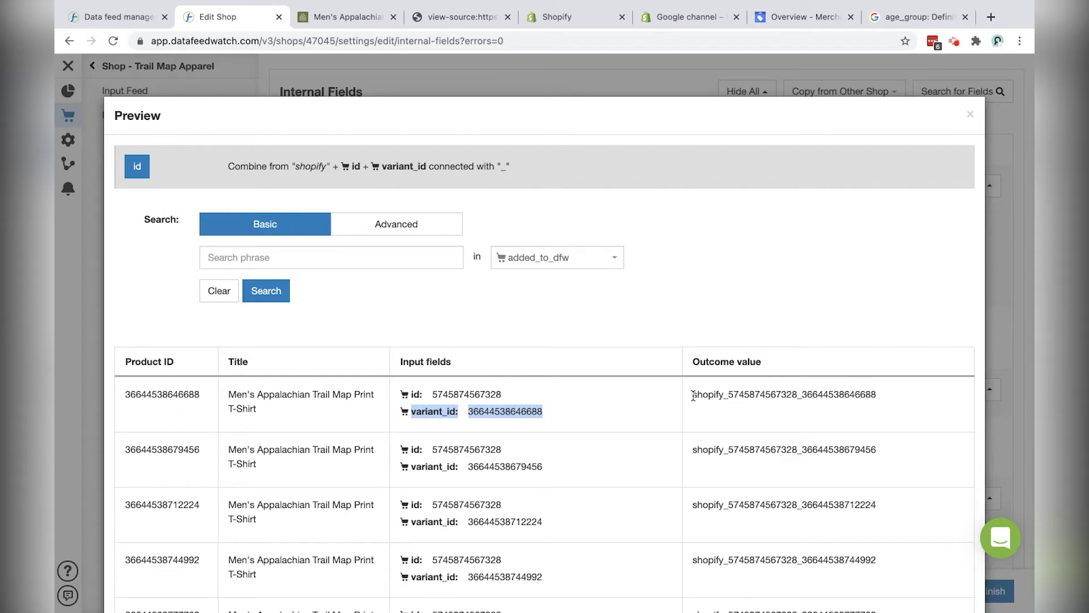
drag(693, 395, 726, 396)
click(1009, 278)
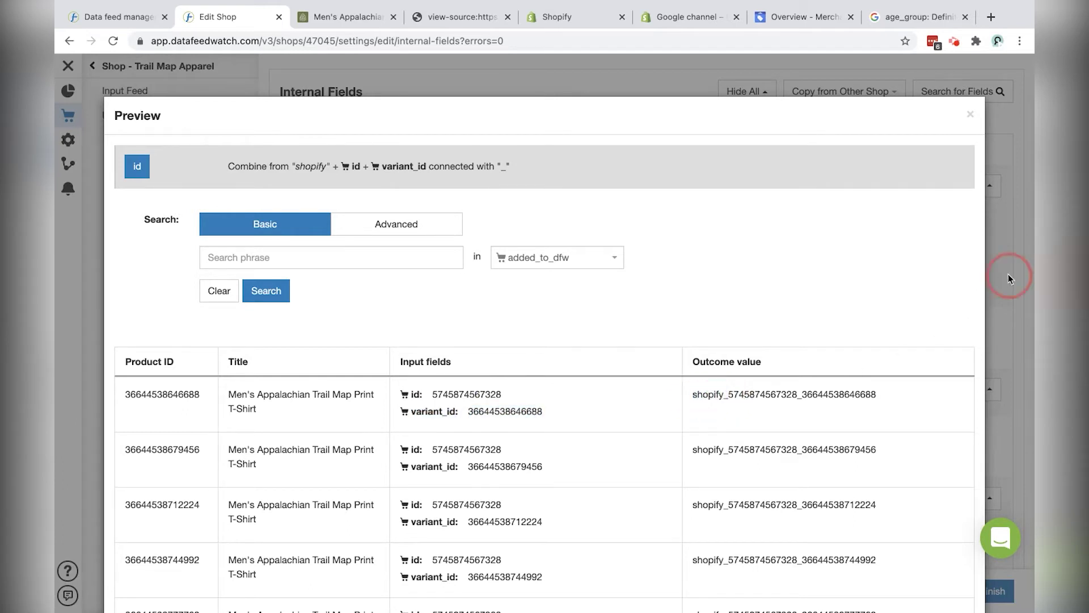
- Change the id rule's static text to shopify_US and preview the combined id values
click(549, 184)
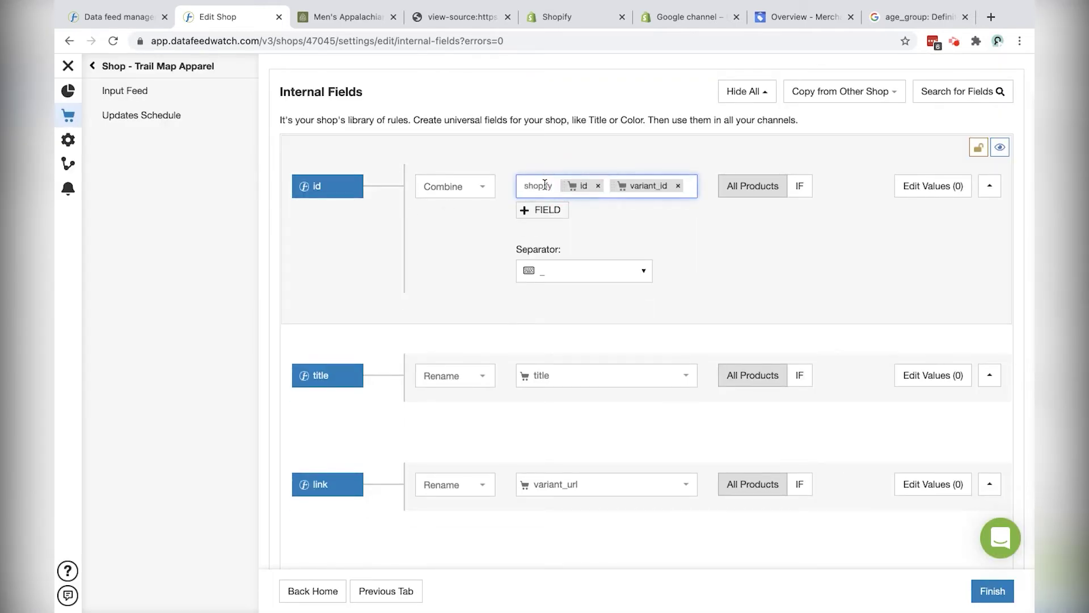
text(_US)
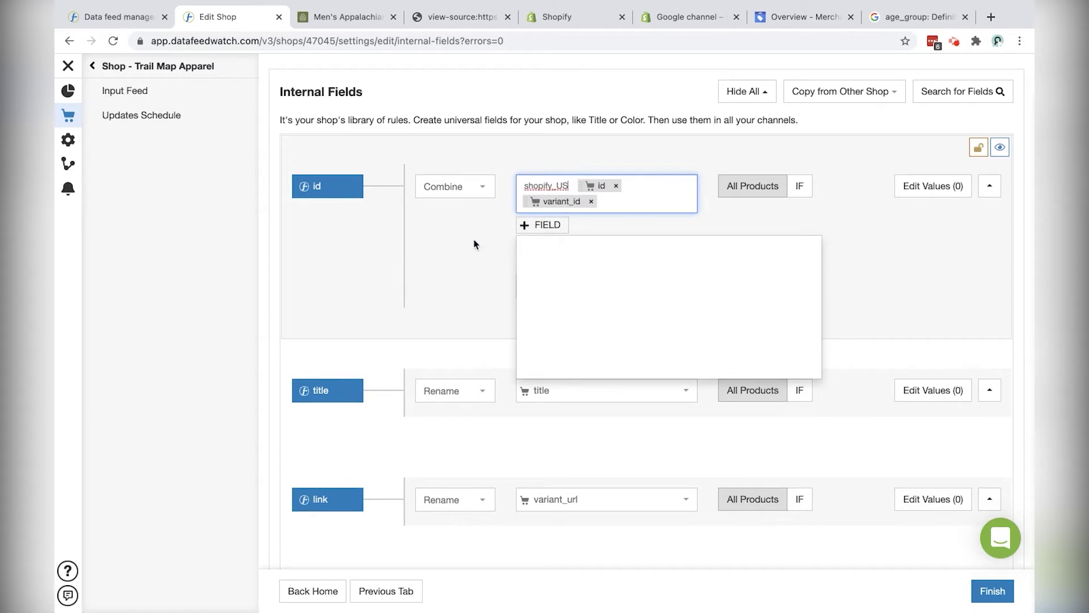
key(Return)
click(461, 264)
click(1002, 146)
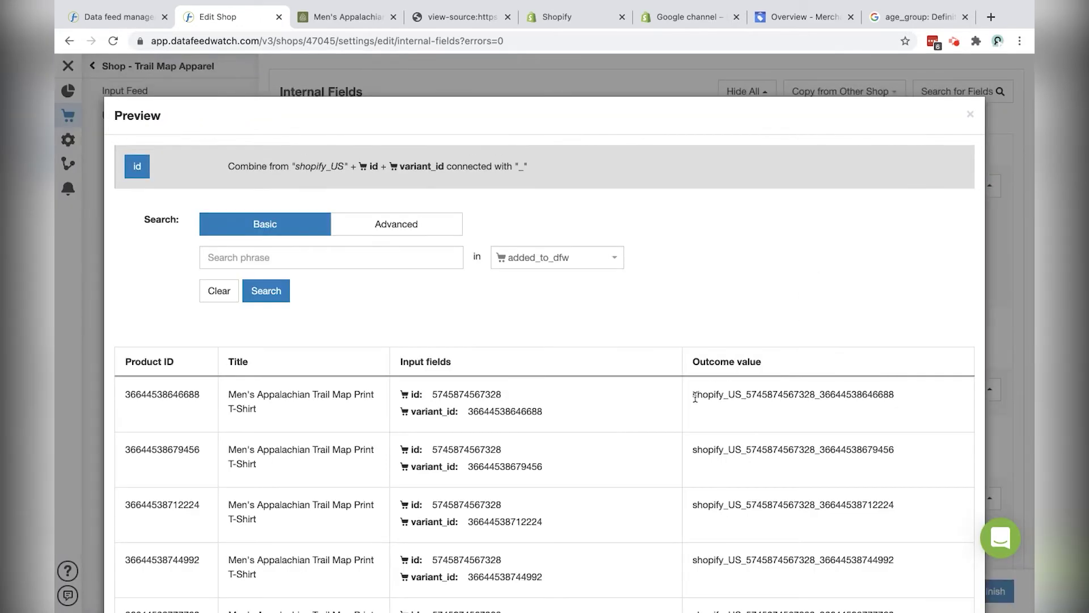
- Check the id preview's first outcome value, lock the combined id rule, and finish the internal fields setup
drag(693, 395, 911, 394)
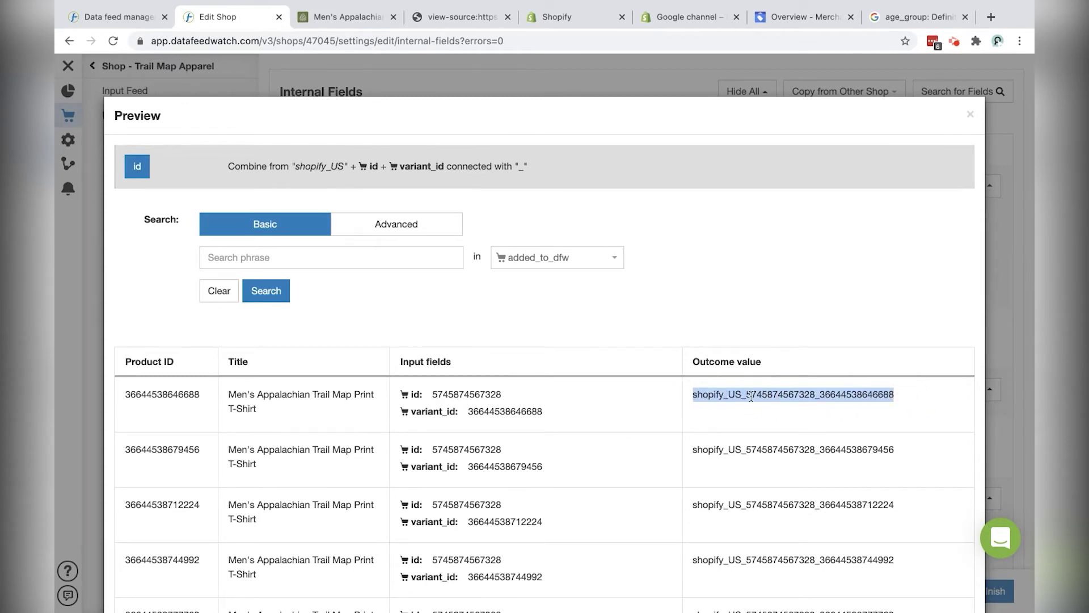
click(972, 117)
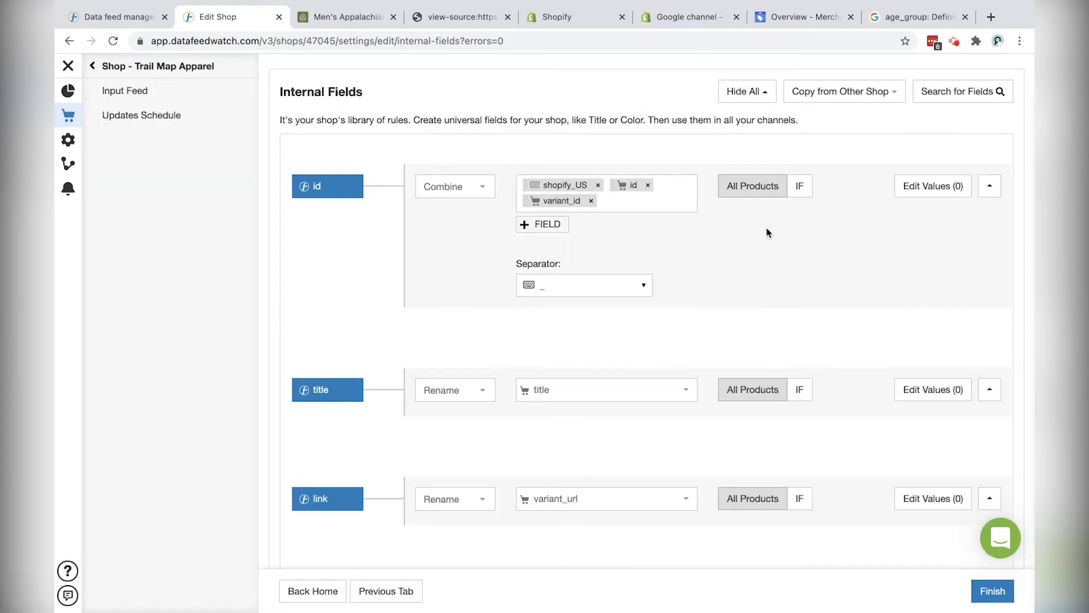
click(979, 149)
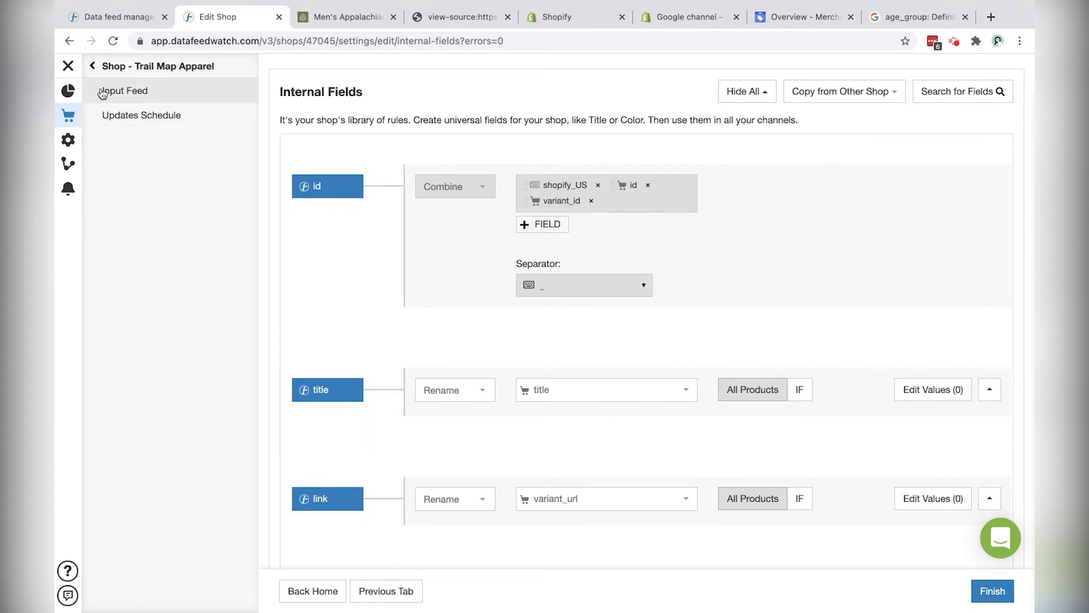
click(992, 590)
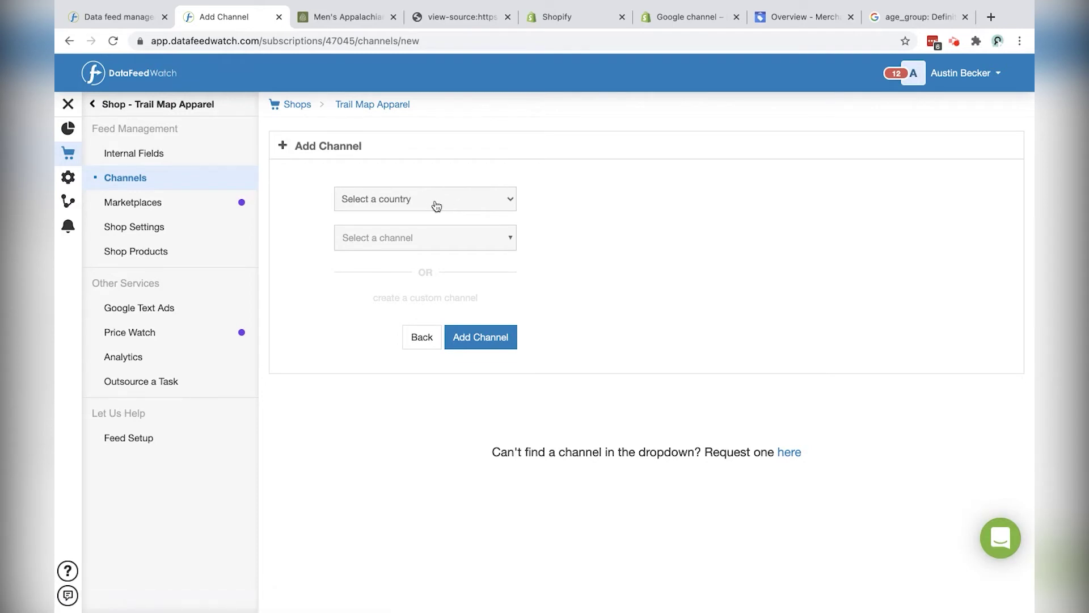
- Choose United States as the country and Google Shopping (US) as the new channel
click(436, 206)
click(391, 215)
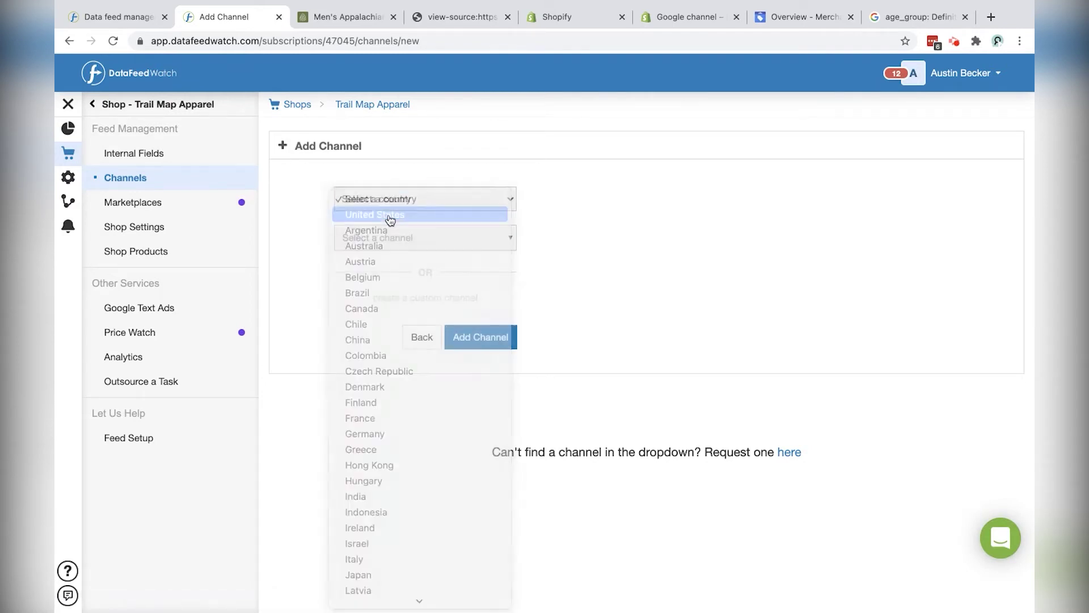
click(433, 238)
text(google)
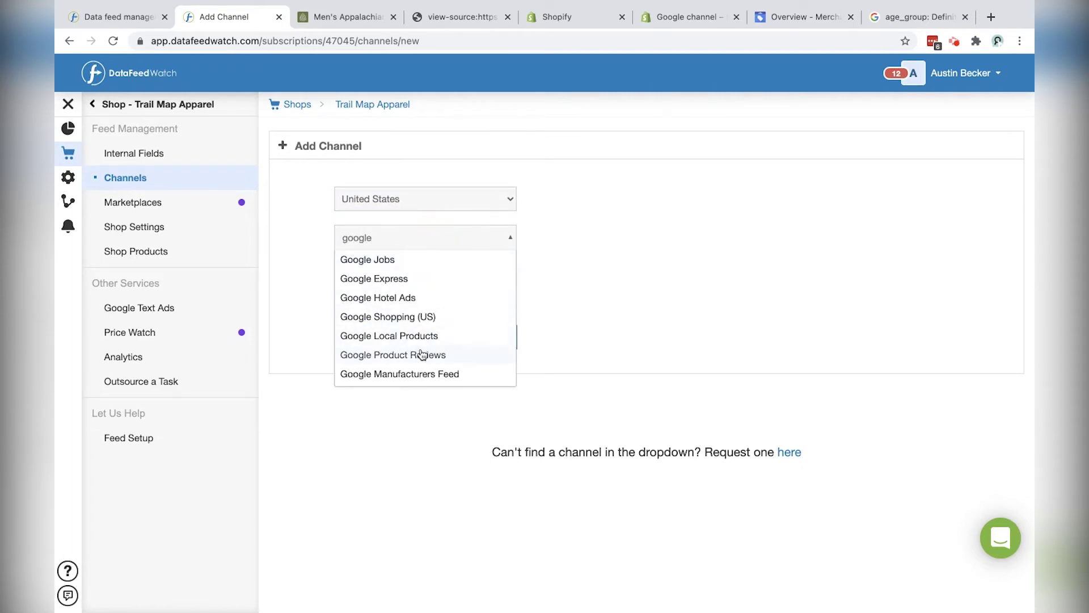
click(406, 317)
click(434, 352)
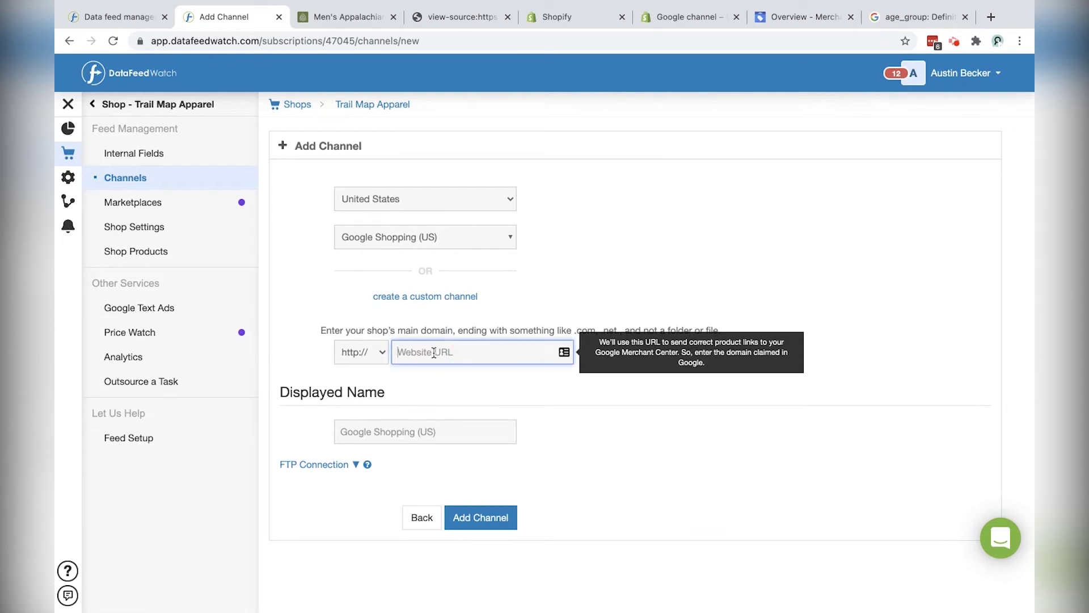
click(348, 17)
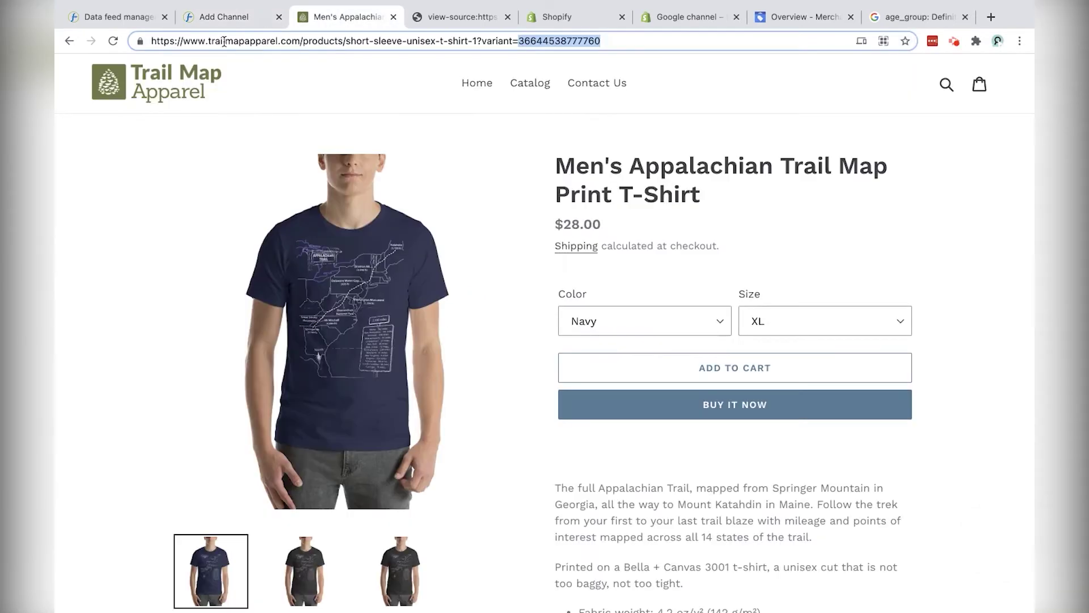
click(249, 41)
drag(299, 41, 149, 41)
key(ctrl+c)
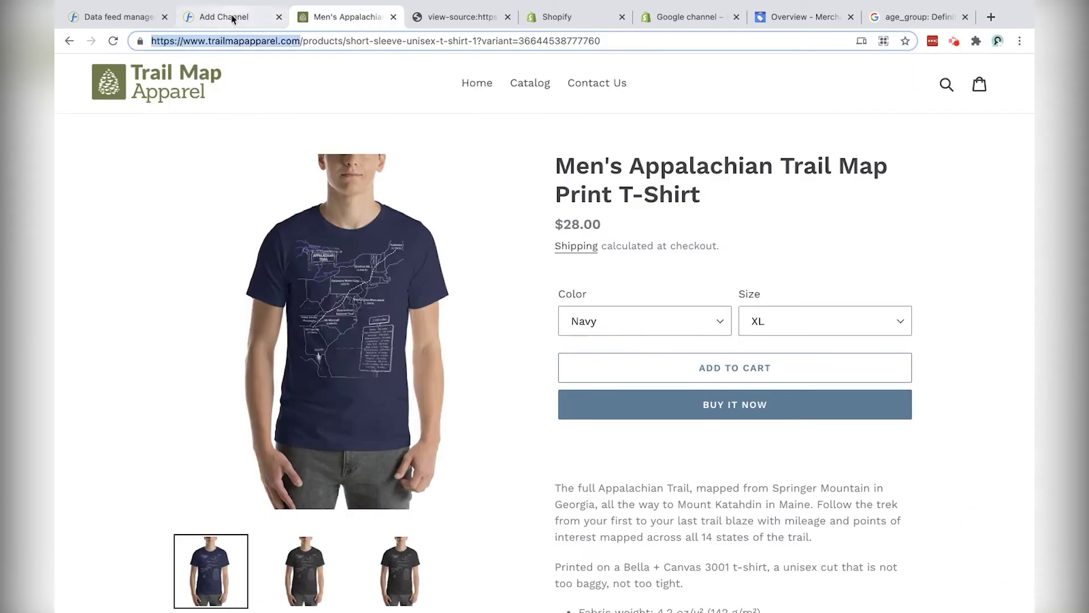
click(230, 17)
key(ctrl+v)
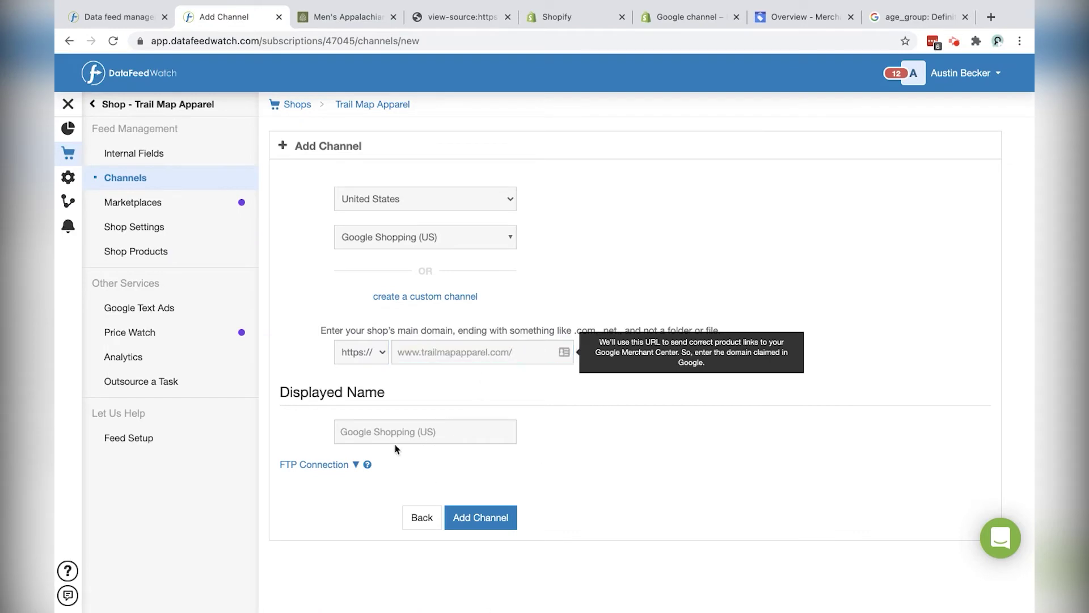
- Add the Google Shopping (US) channel with its default displayed name
click(404, 435)
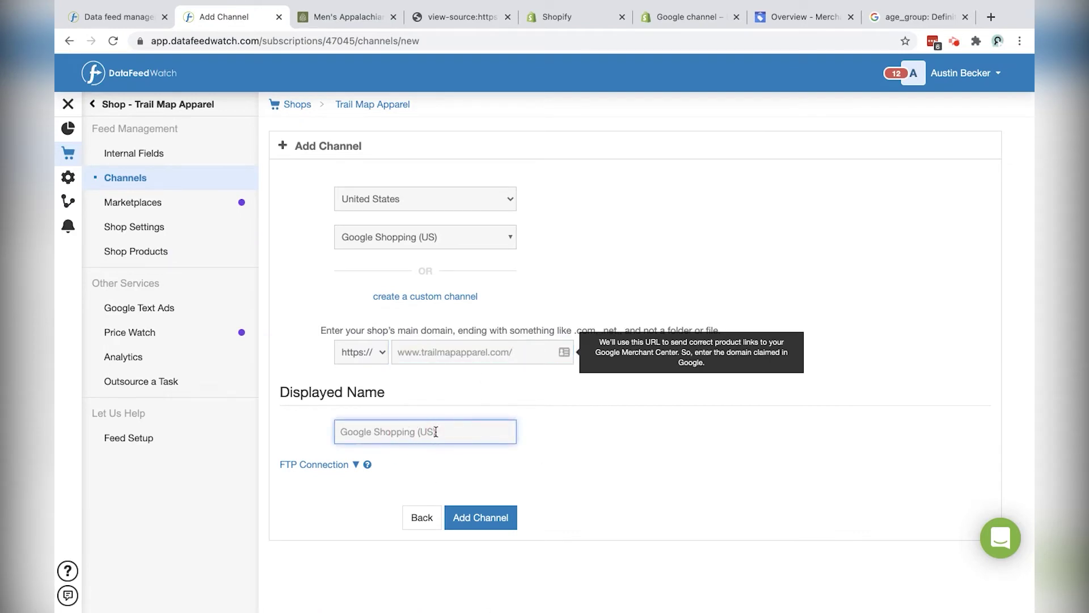
drag(442, 431, 359, 446)
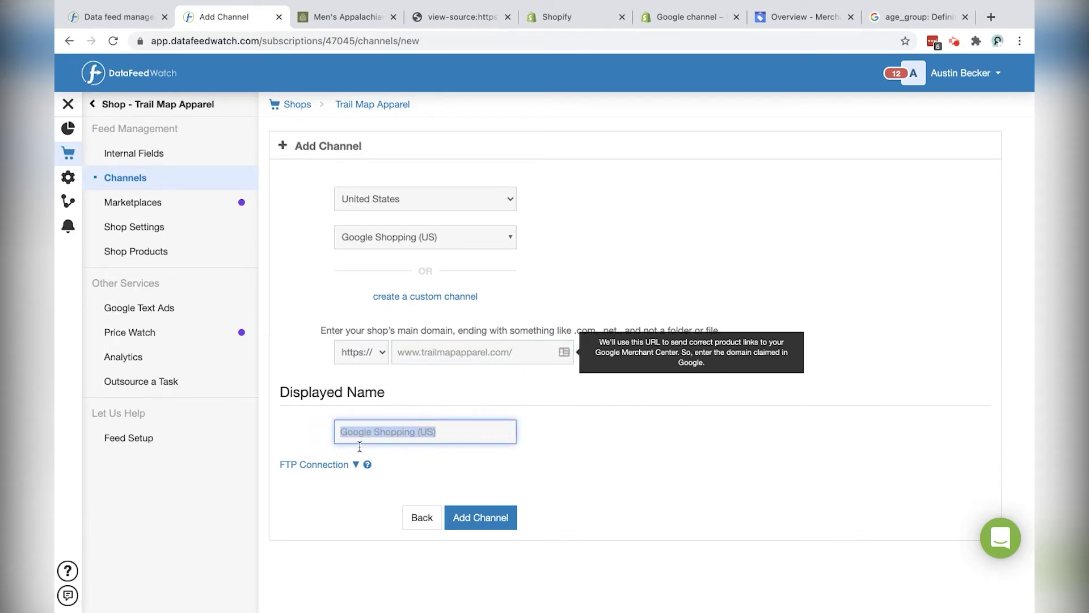
click(470, 468)
click(478, 520)
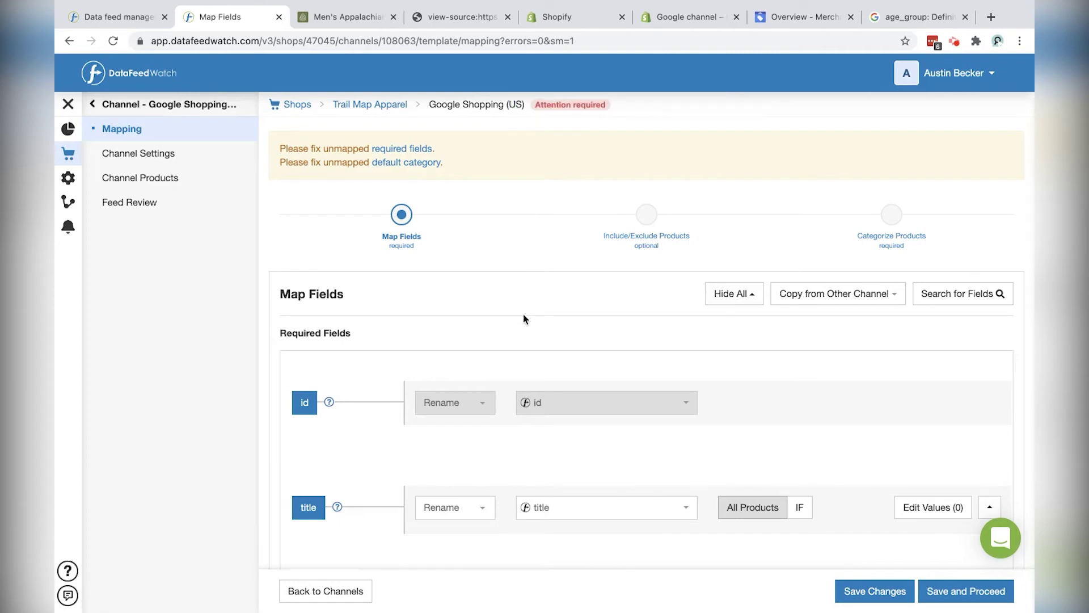
- Go back to the shop's channel list and reopen the Google Shopping (US) feed mapping
click(92, 105)
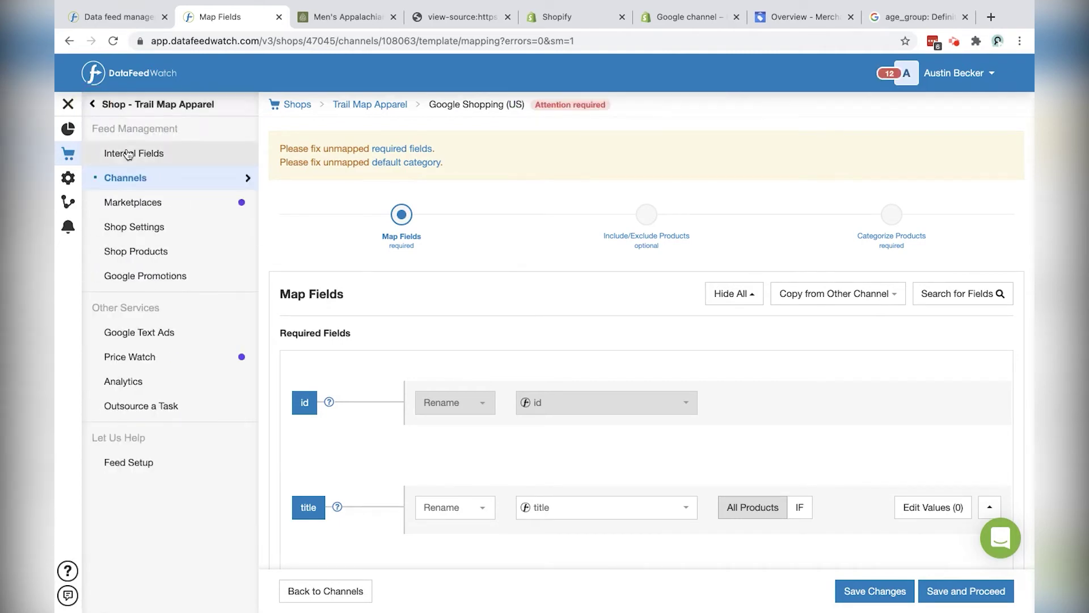
drag(181, 153, 133, 178)
click(134, 178)
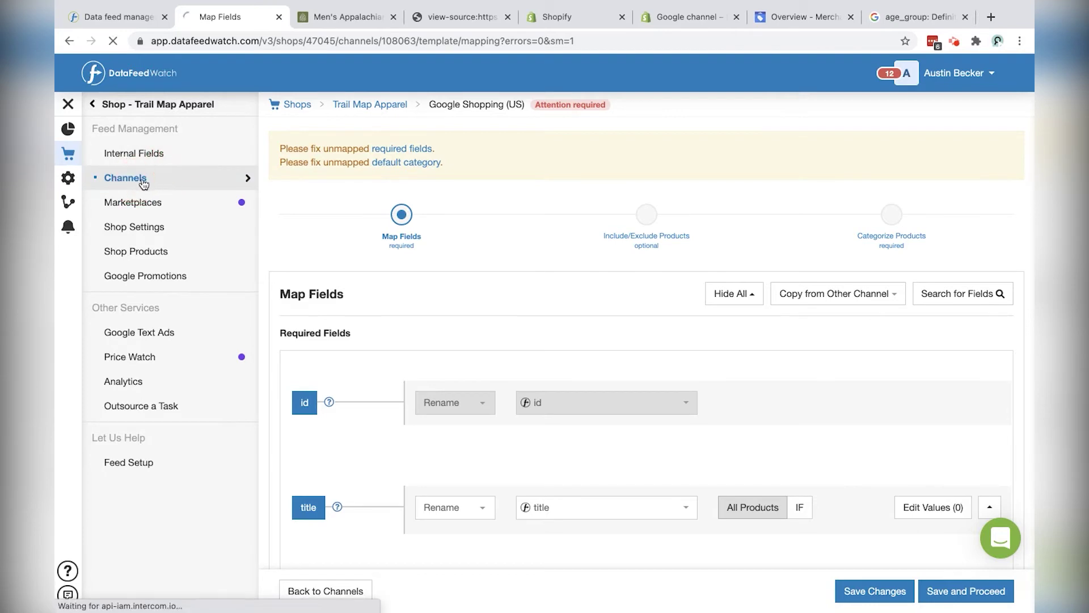
click(93, 105)
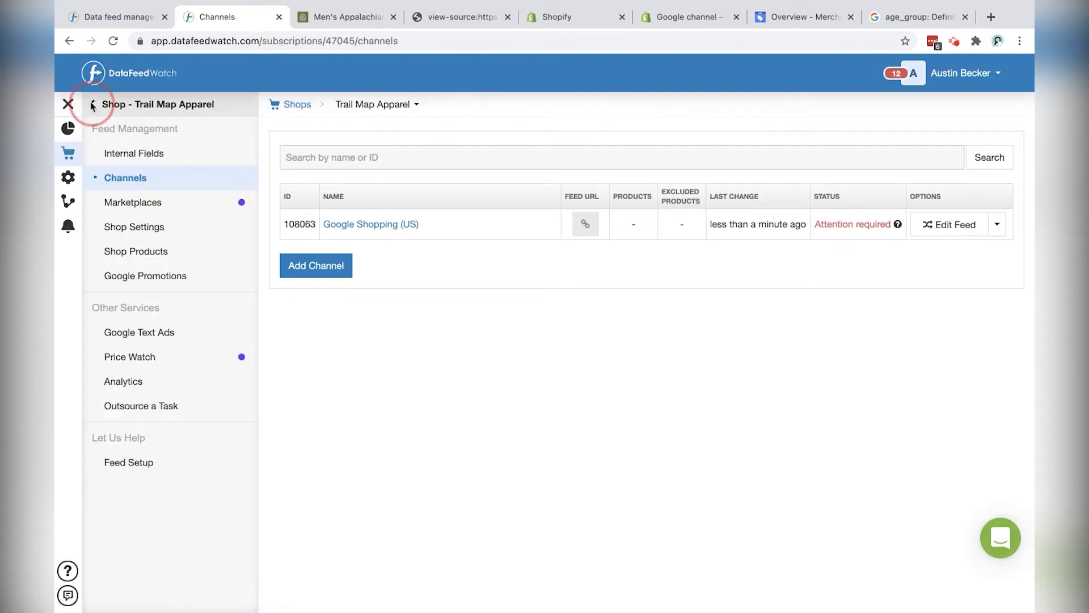
click(381, 227)
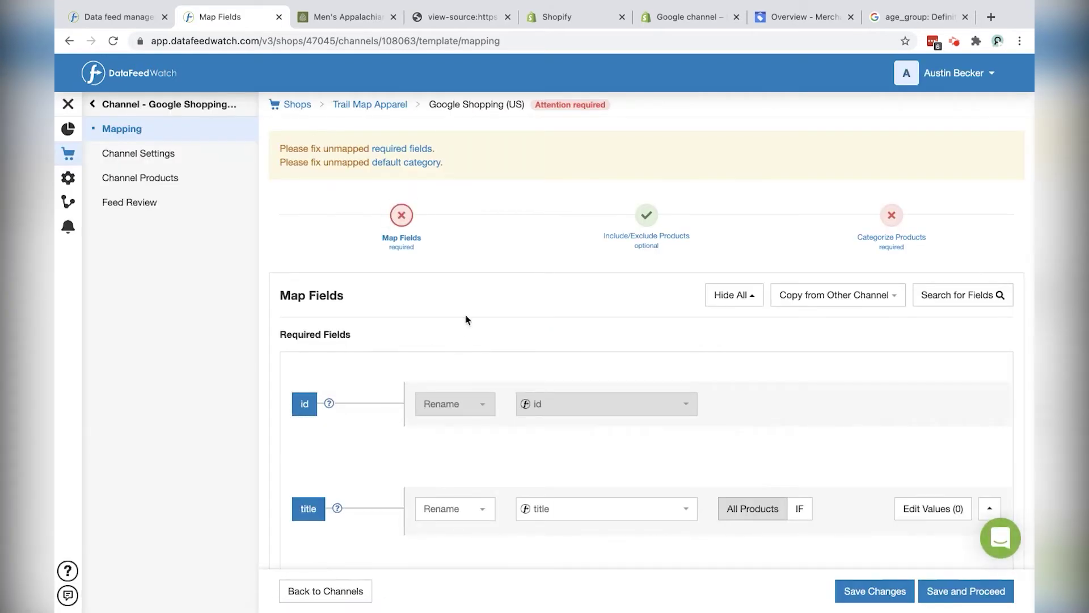
- Preview the required id field's mapping and check the first product's outcome value
scroll(459, 315, down, 4)
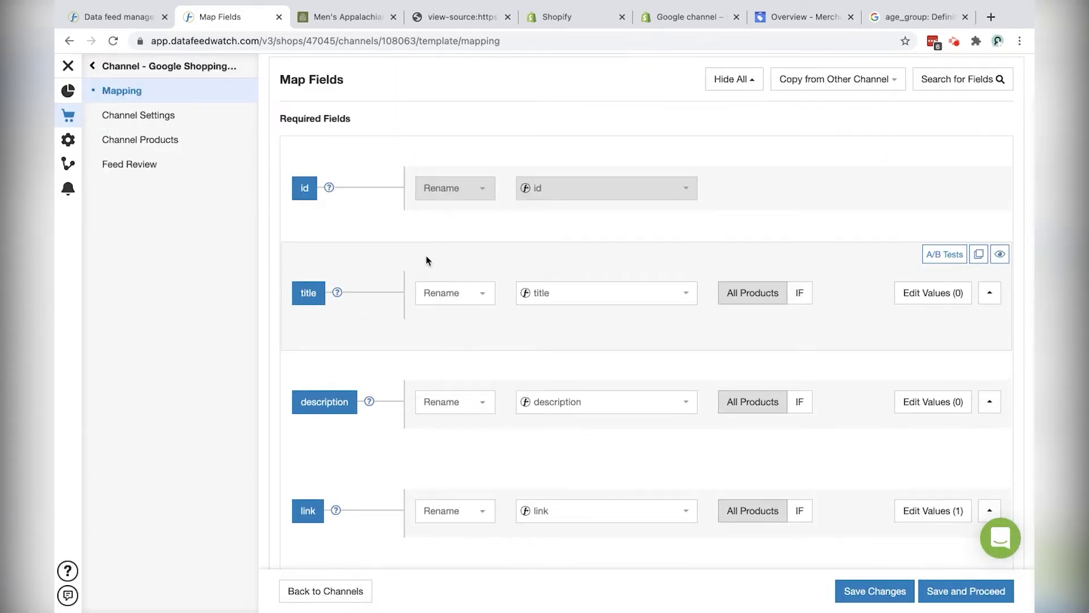
scroll(427, 261, up, 4)
scroll(428, 261, down, 3)
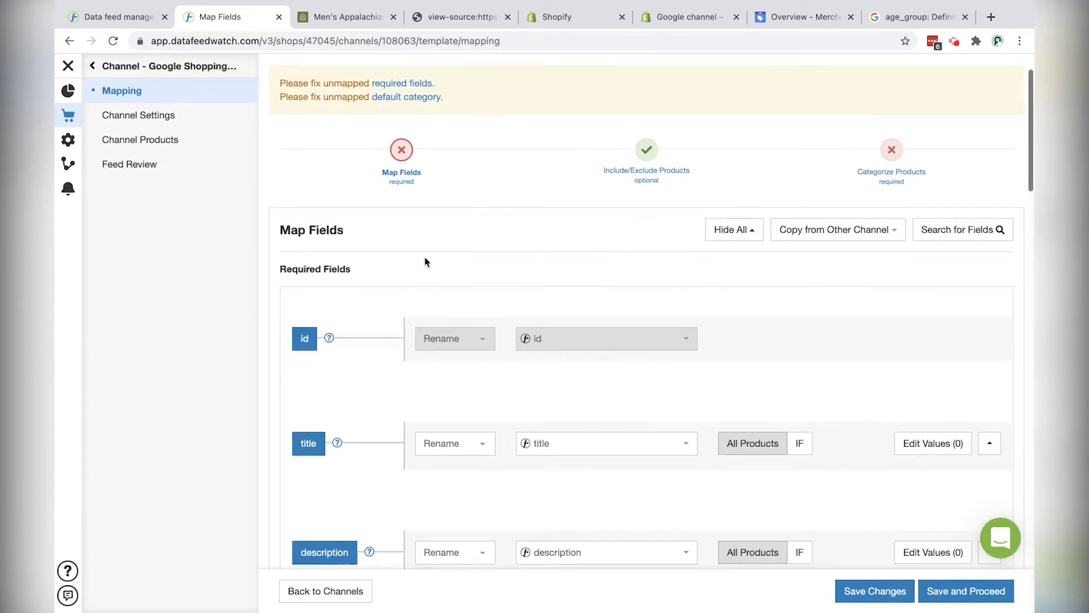
scroll(431, 295, down, 2)
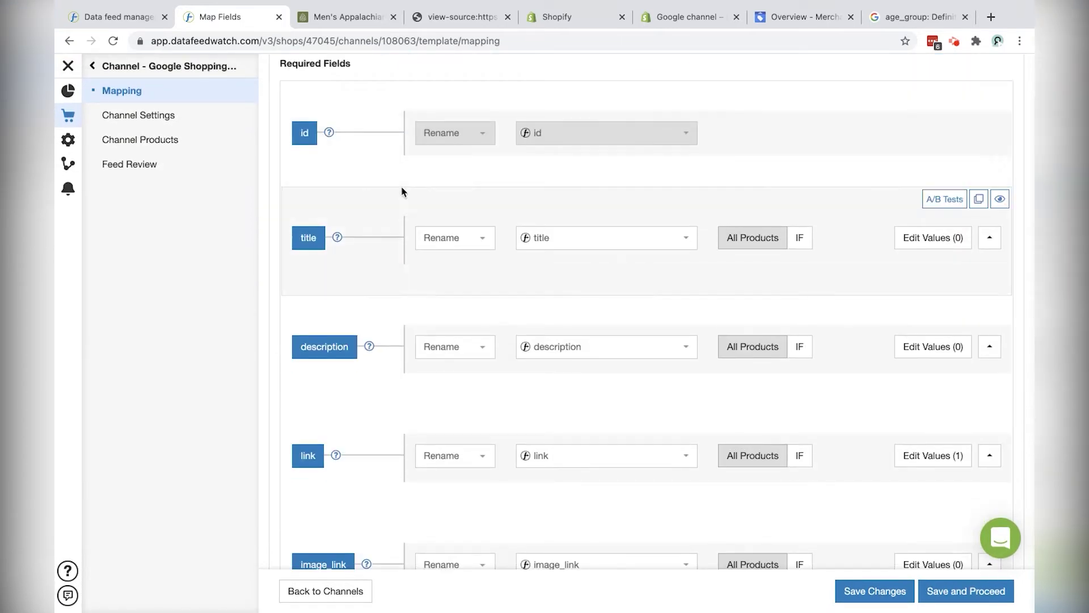
click(1001, 96)
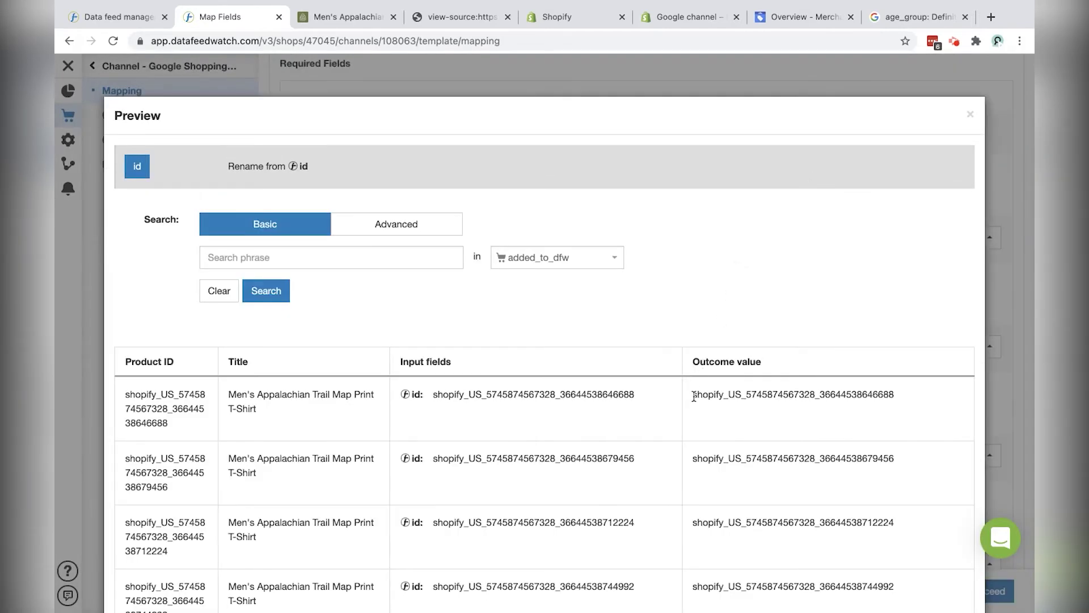
drag(693, 397, 891, 397)
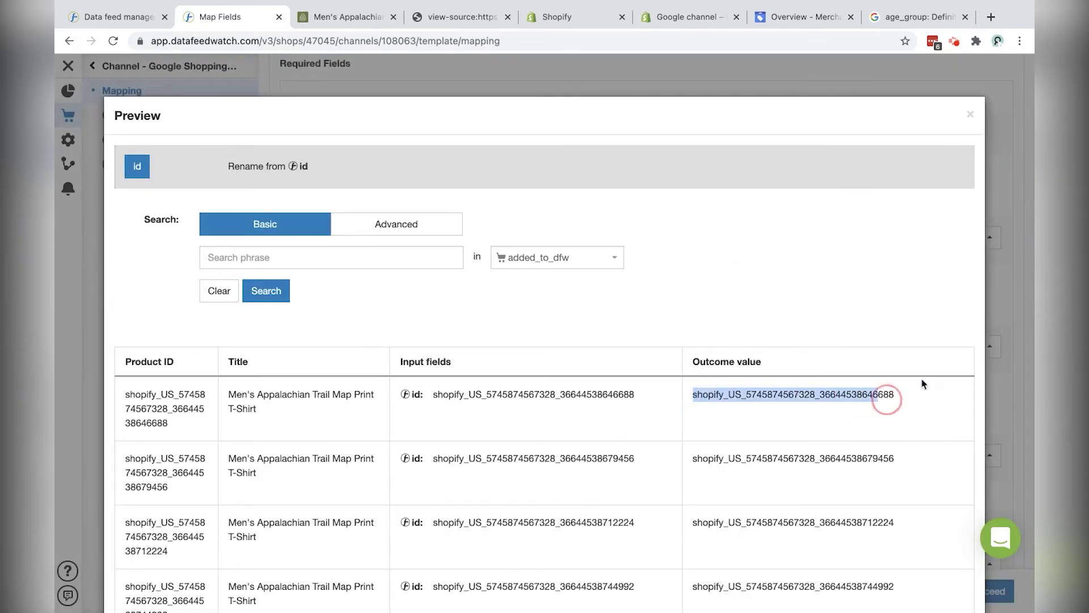
click(1013, 272)
- Preview the link field's mapping, examining its replace rule and comparing the input and outcome domains of the first product
scroll(882, 284, down, 2)
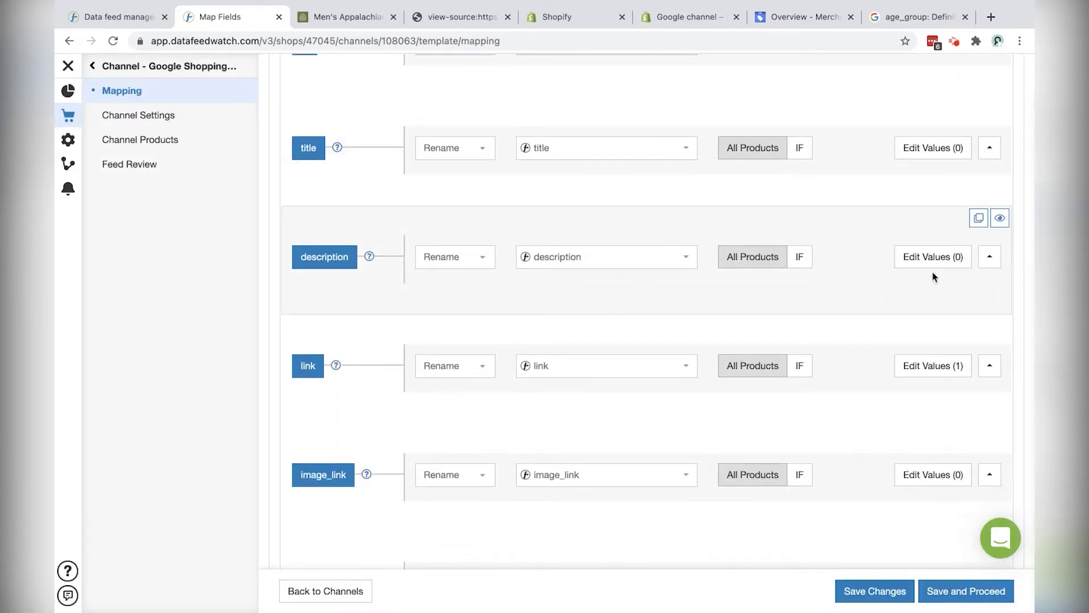
scroll(888, 222, down, 2)
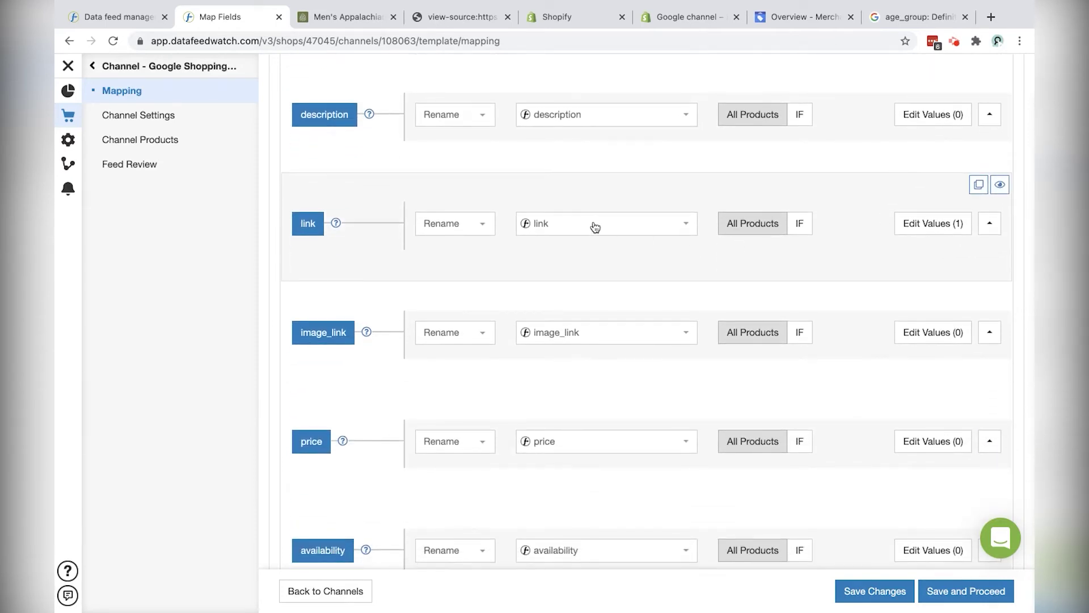
click(999, 186)
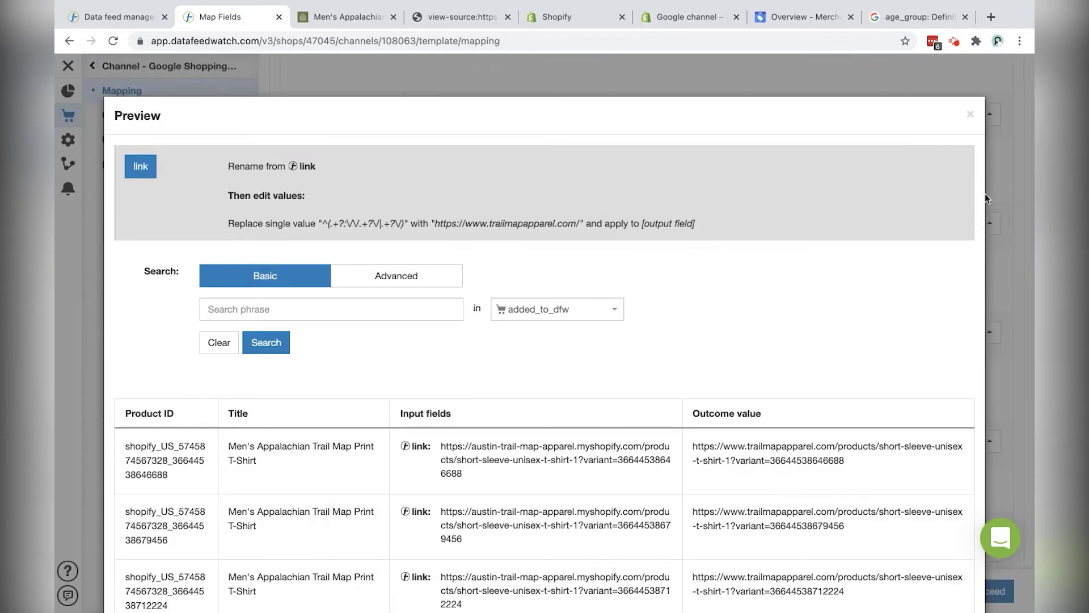
scroll(588, 437, down, 3)
scroll(588, 437, up, 1)
drag(319, 121, 704, 120)
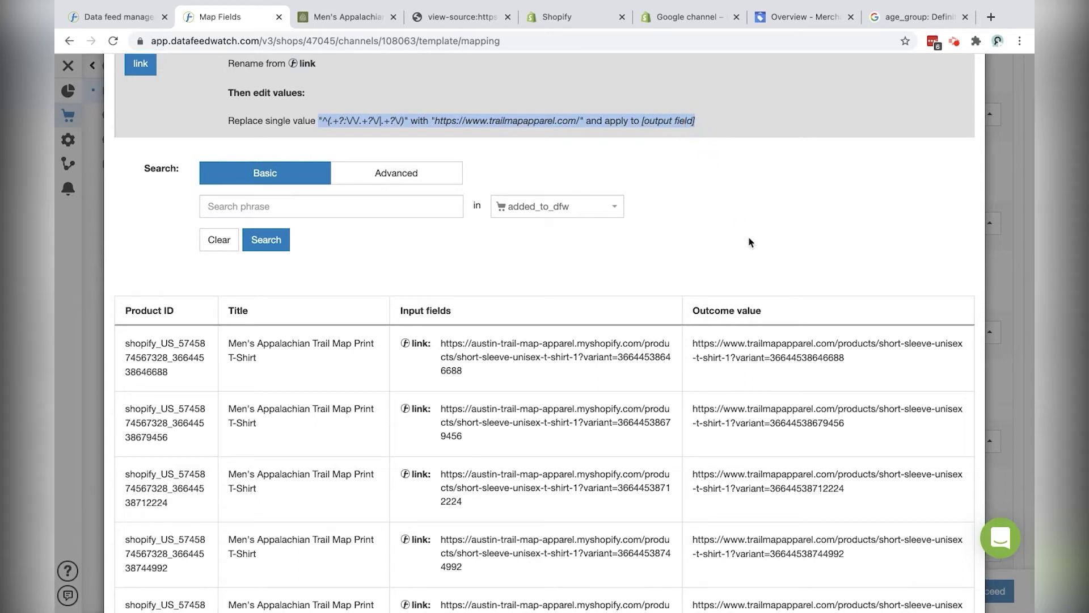
click(515, 355)
drag(473, 343, 641, 344)
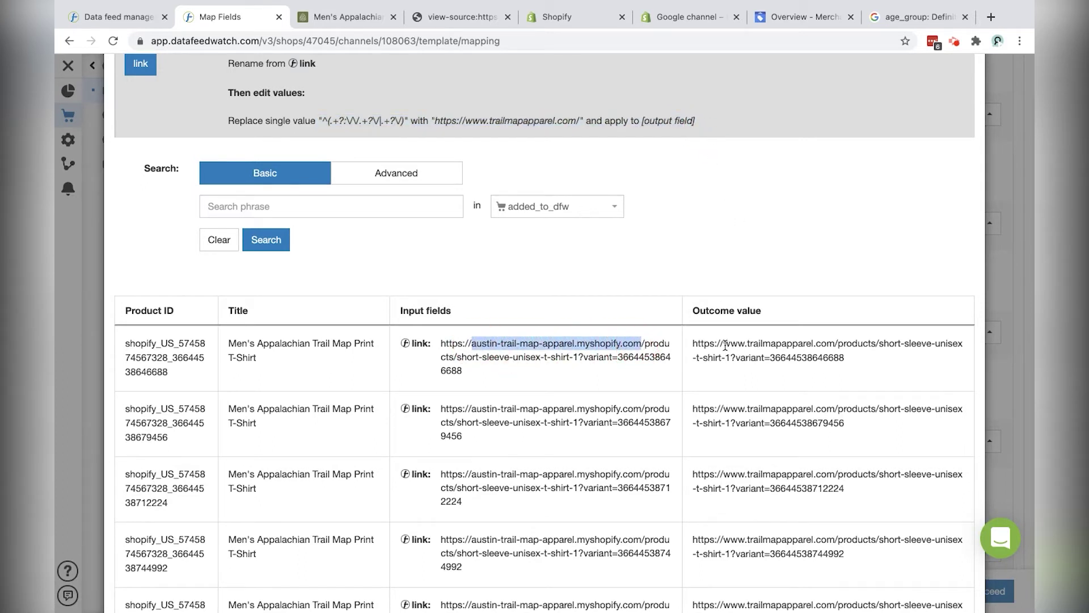
drag(725, 344, 832, 344)
click(1016, 307)
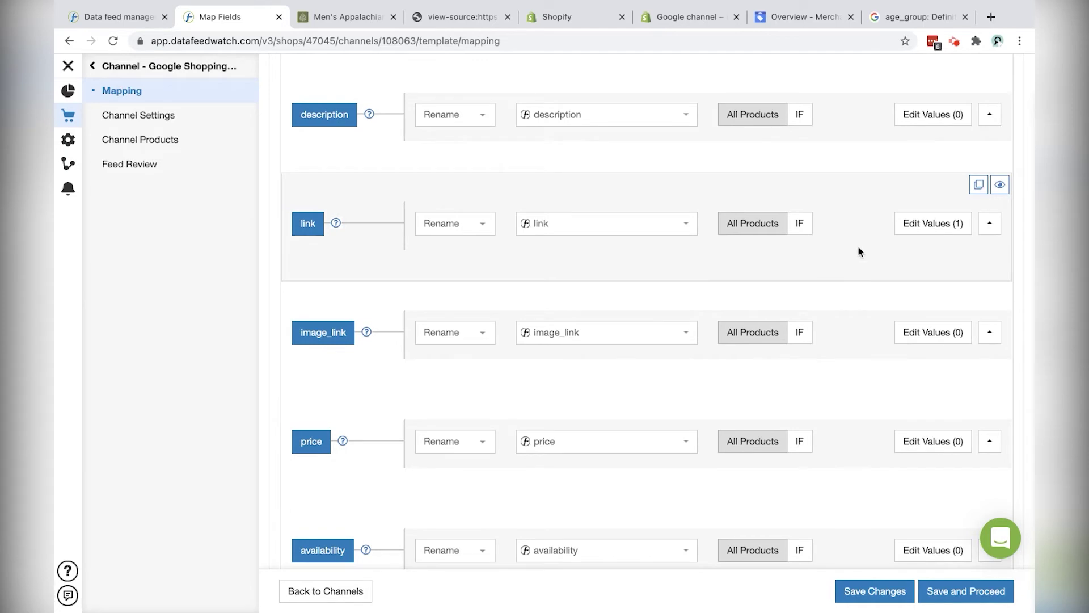
- Map the required age_group field as a Rename of the age_group internal field
scroll(859, 250, down, 5)
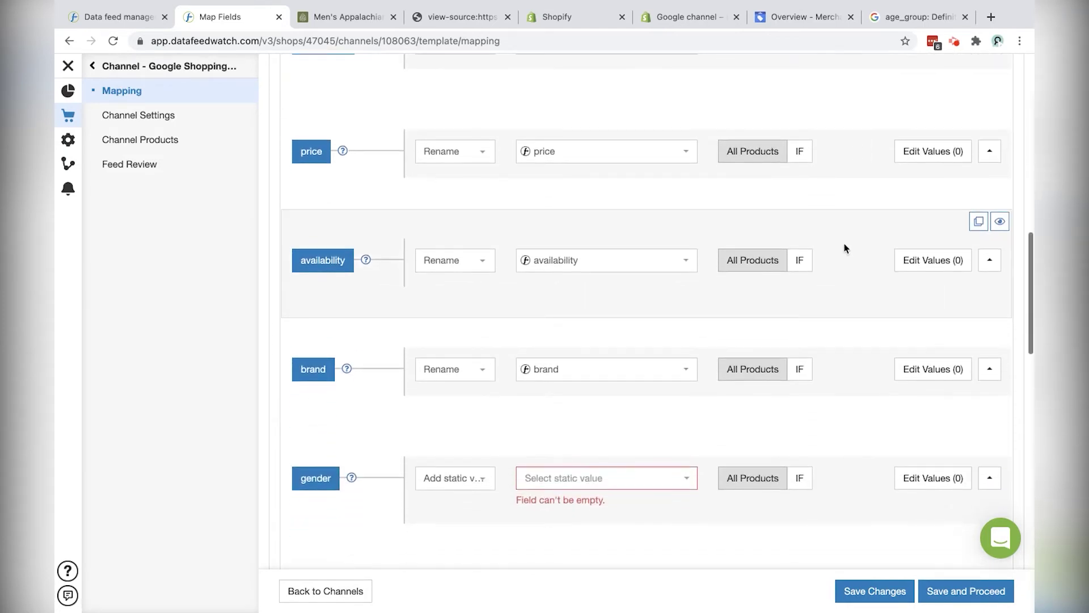
scroll(845, 250, down, 5)
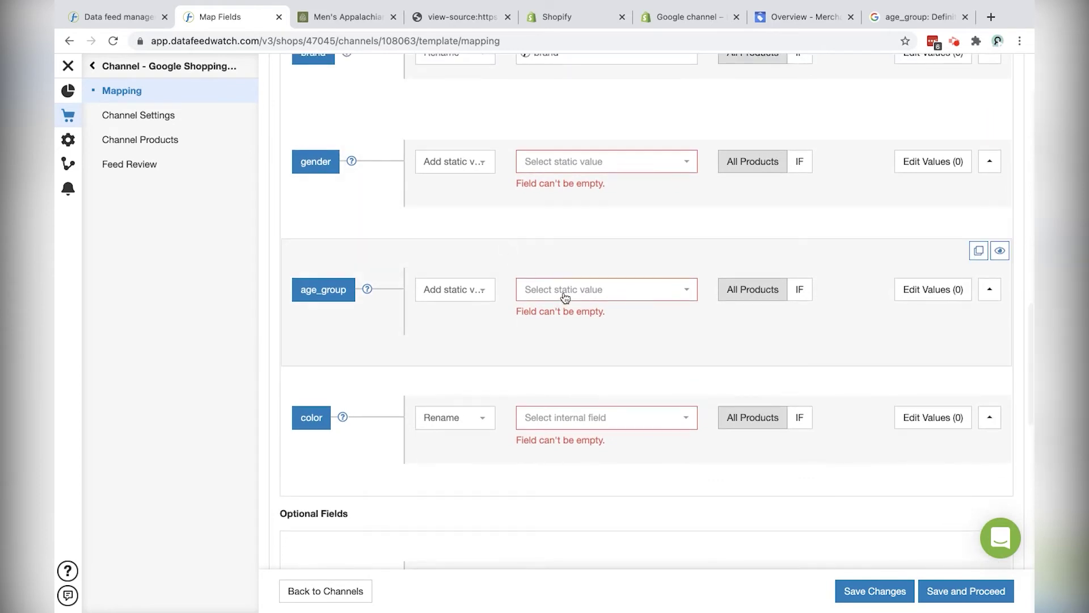
click(561, 293)
click(459, 331)
click(466, 292)
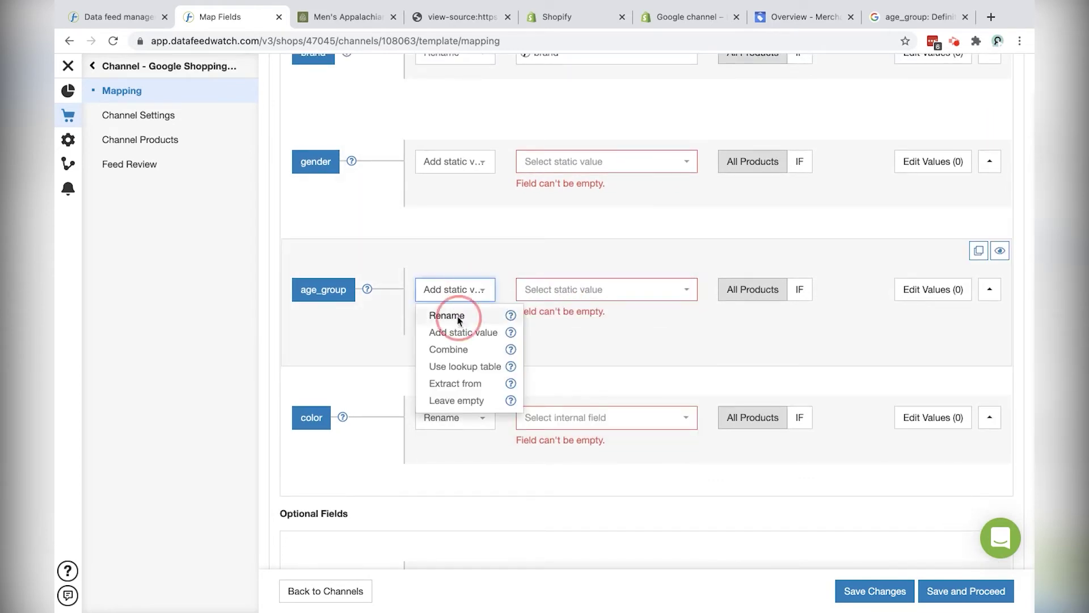
click(457, 316)
click(570, 291)
text(age)
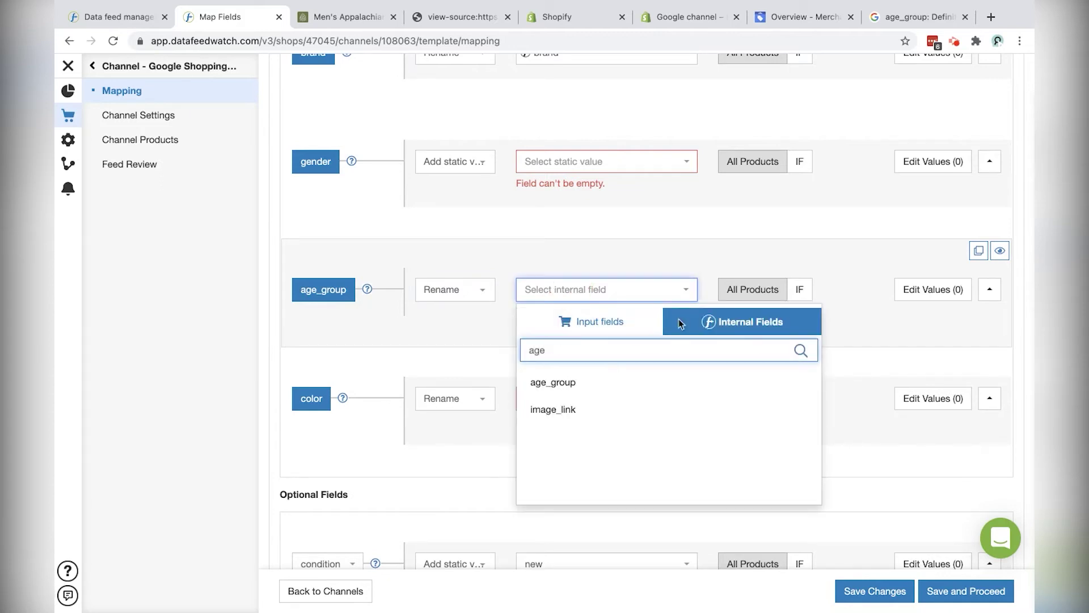
click(569, 382)
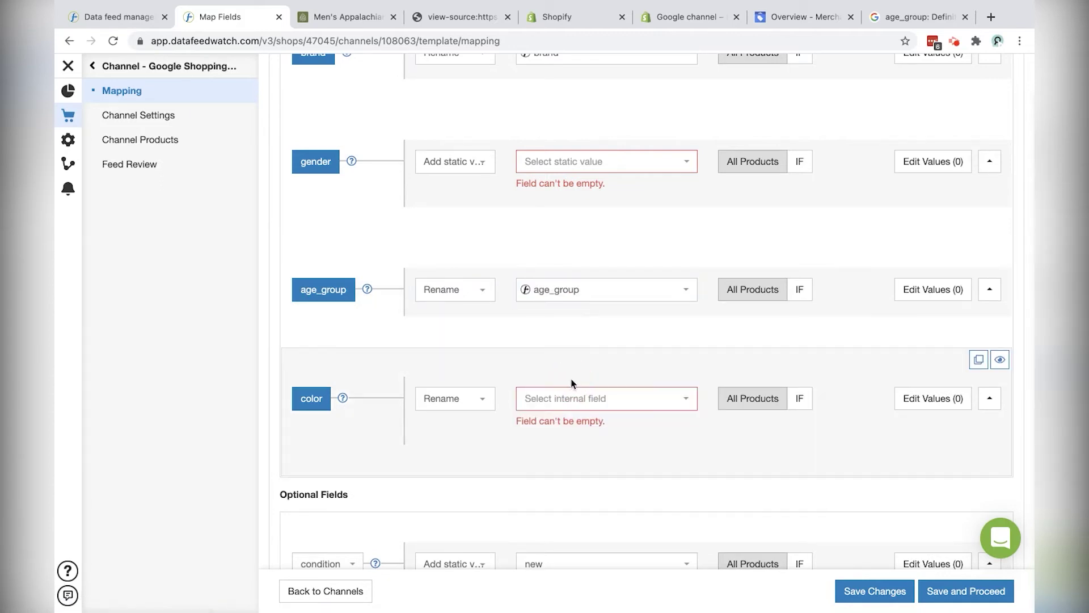
- Map the required color field as a Rename of the color internal field
click(579, 399)
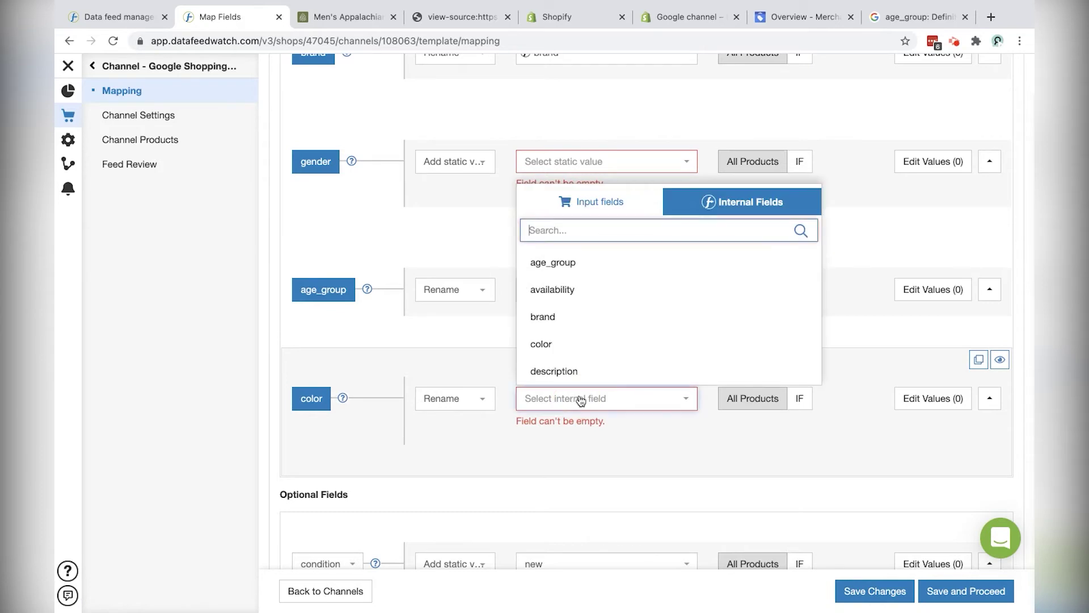
text(coo)
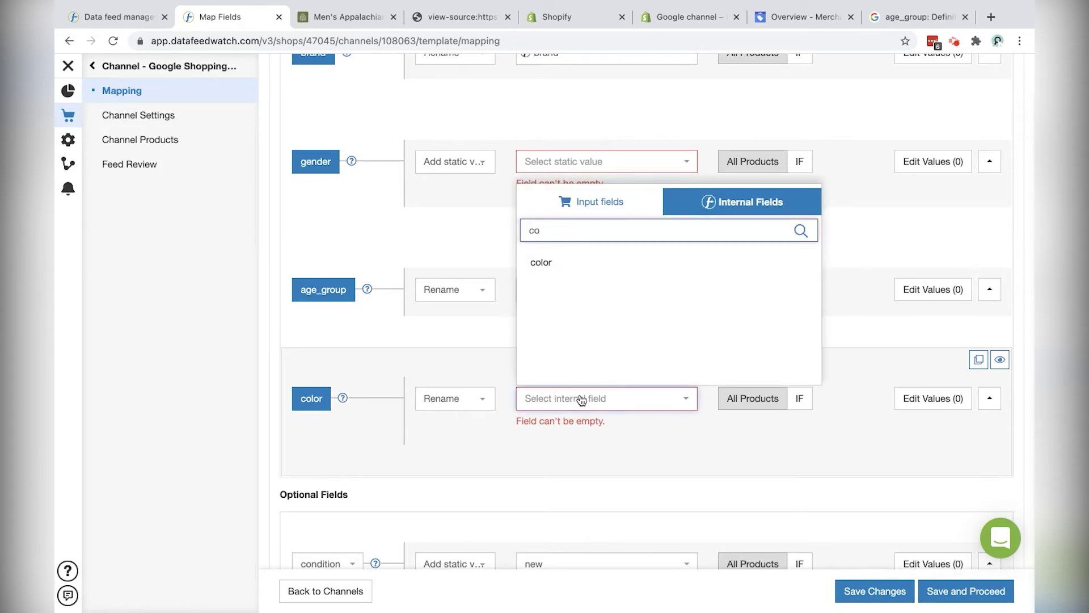
click(569, 277)
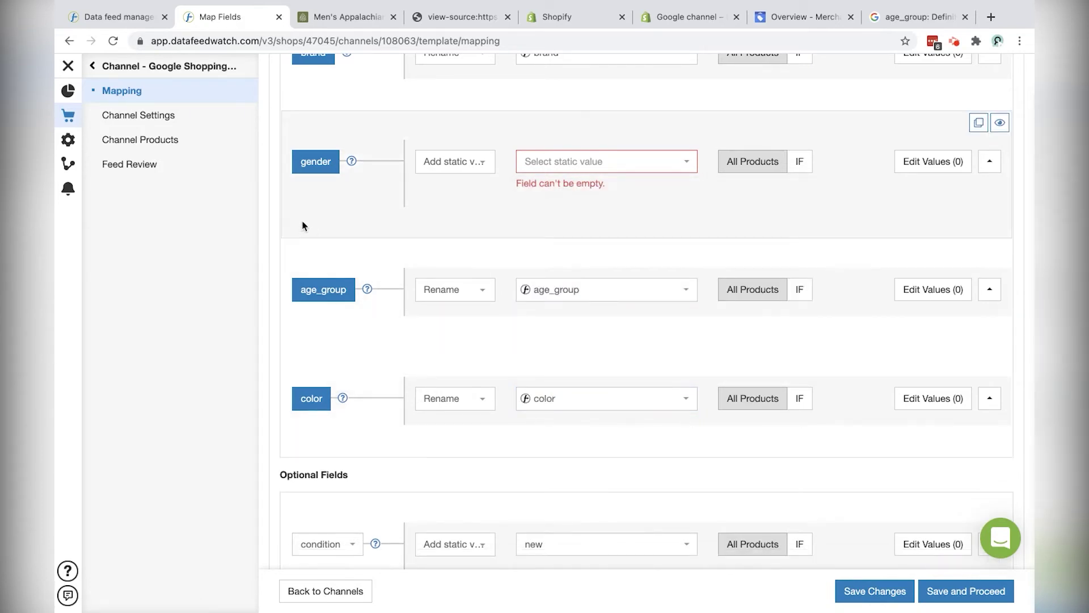
scroll(304, 225, up, 1)
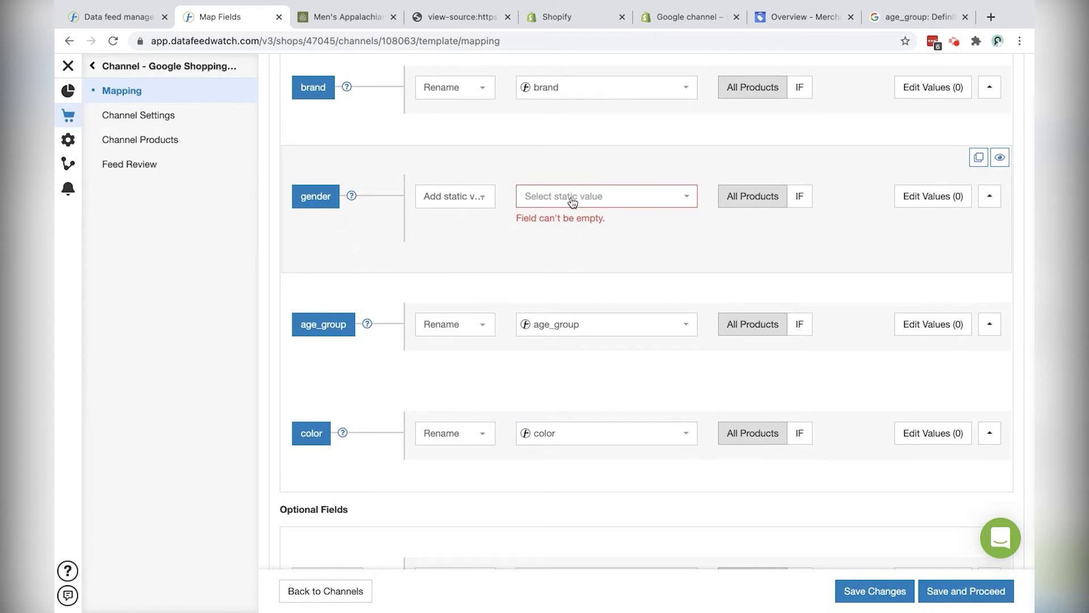
click(464, 198)
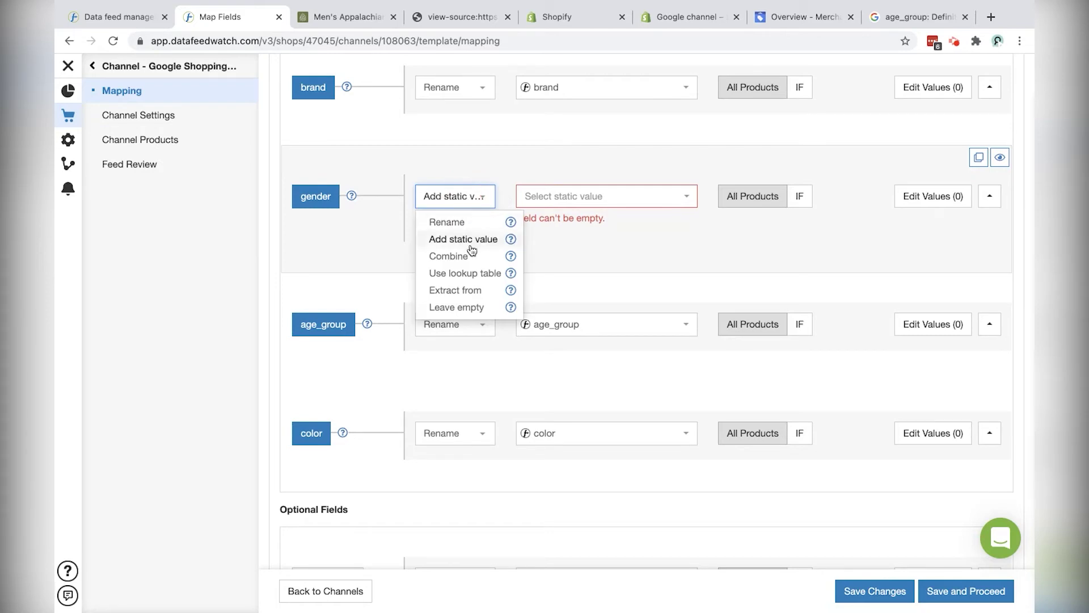
click(458, 225)
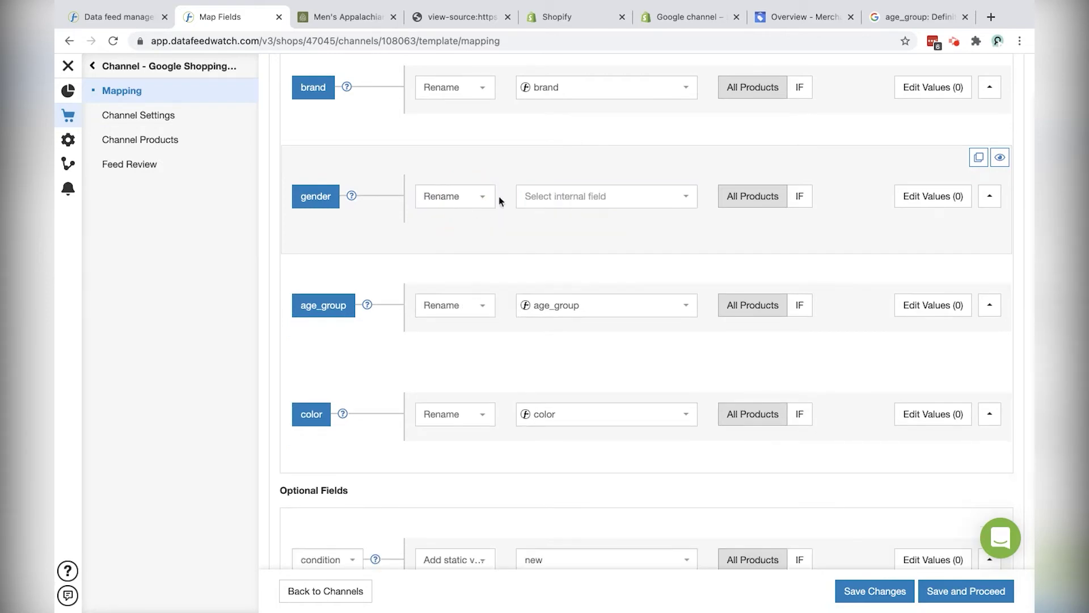
click(470, 199)
click(471, 237)
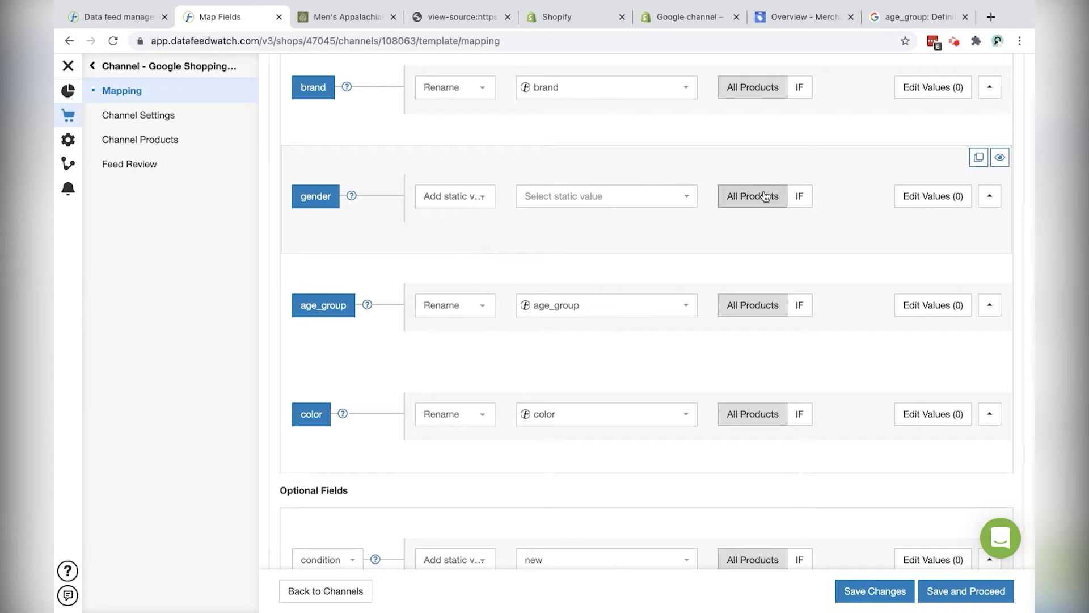
- Restrict the gender field's static value rule with an IF condition requiring that the title internal field includes "Women"
click(799, 196)
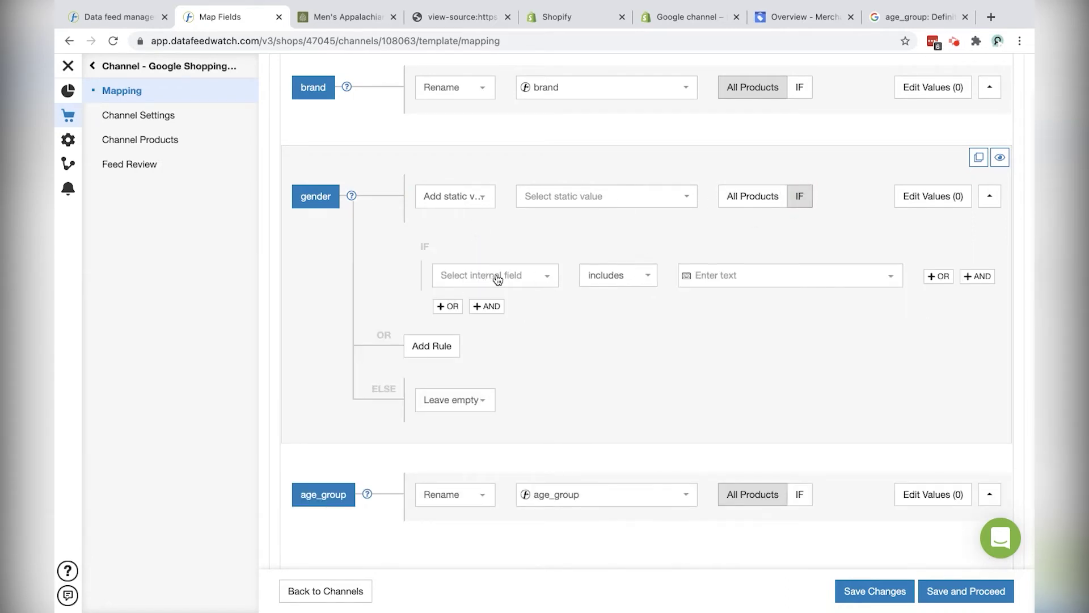
click(497, 279)
text(tit)
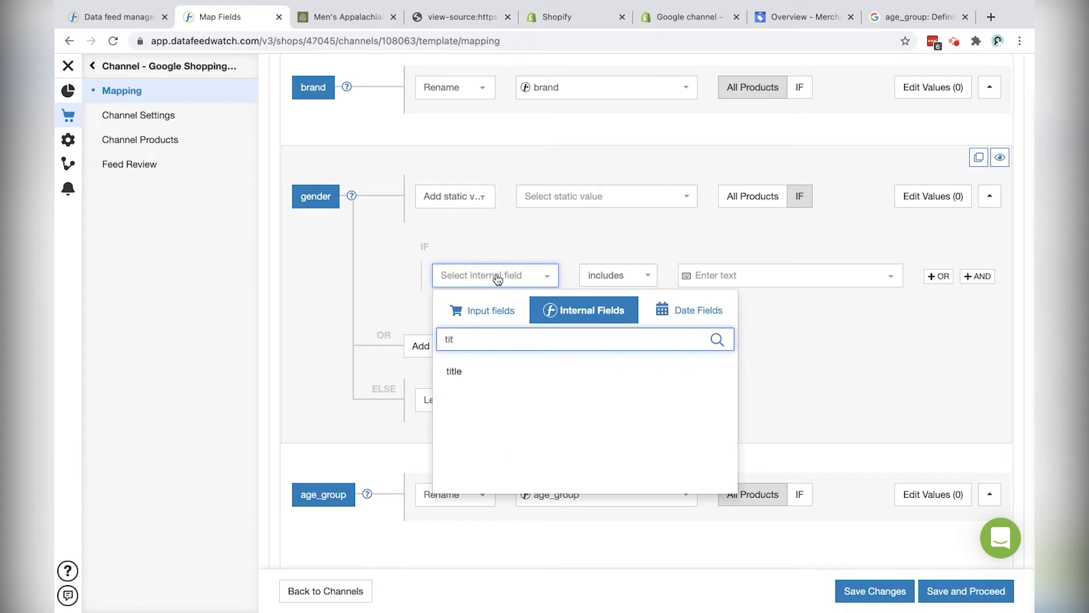
click(460, 375)
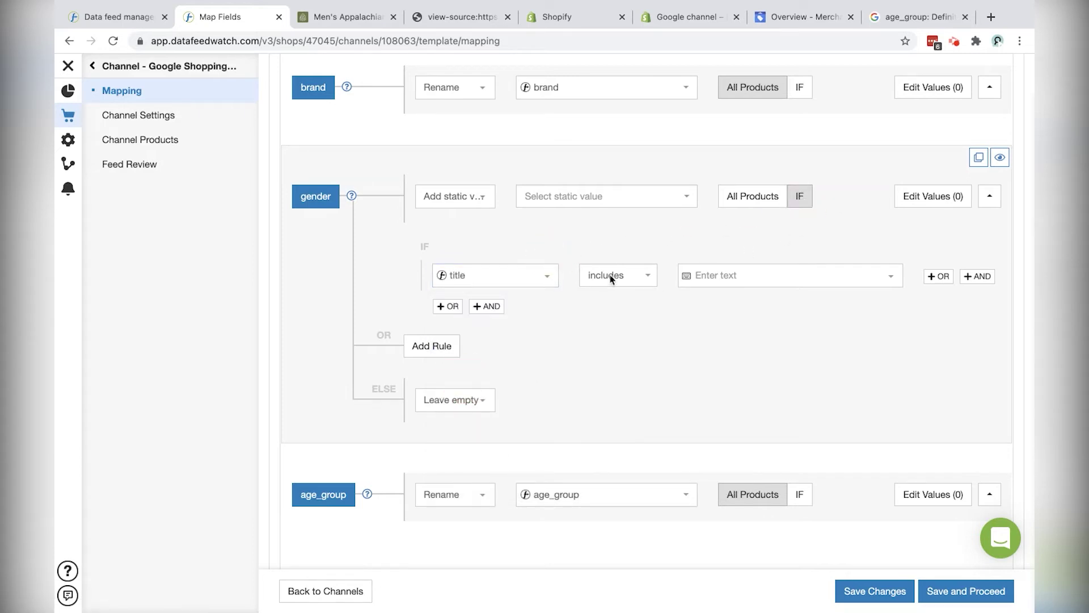
click(624, 279)
click(625, 277)
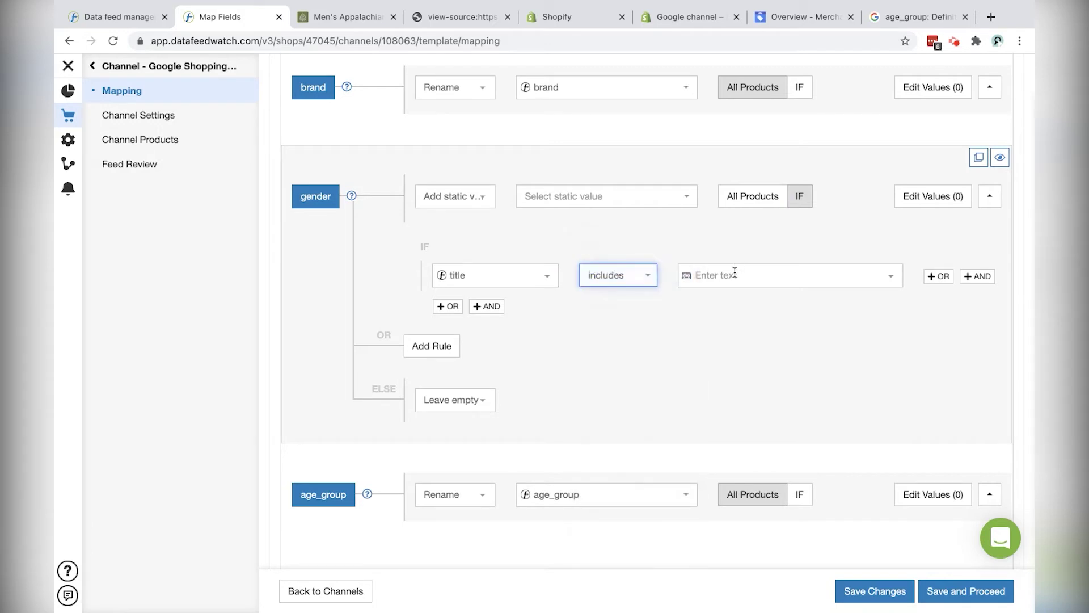
click(734, 274)
text(Women)
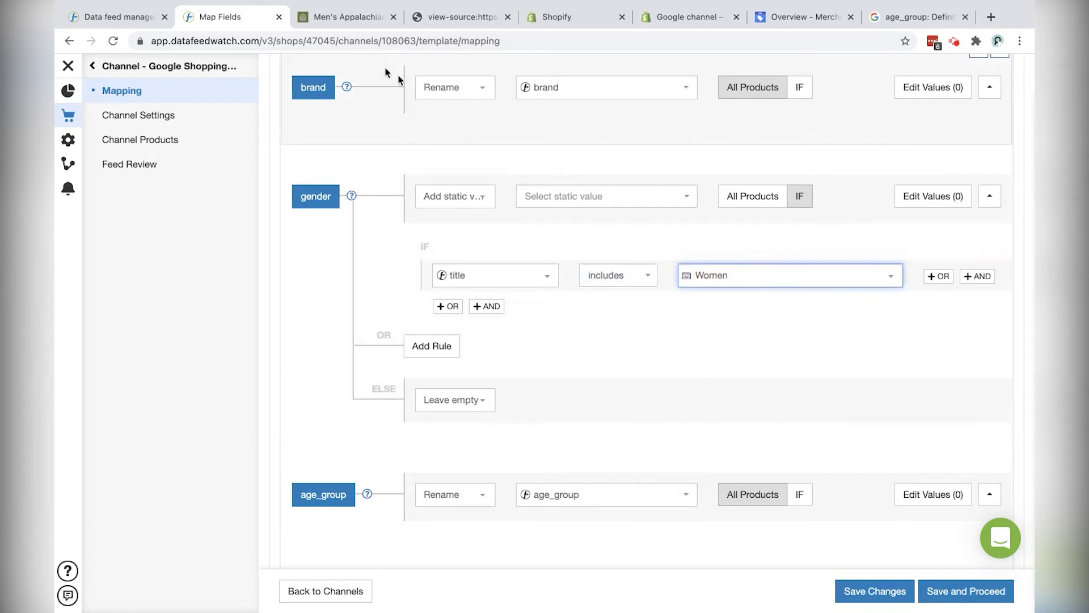
- Switch to the Trail Map Apparel storefront and examine how the product titles in the full collection indicate gender
click(358, 20)
click(68, 40)
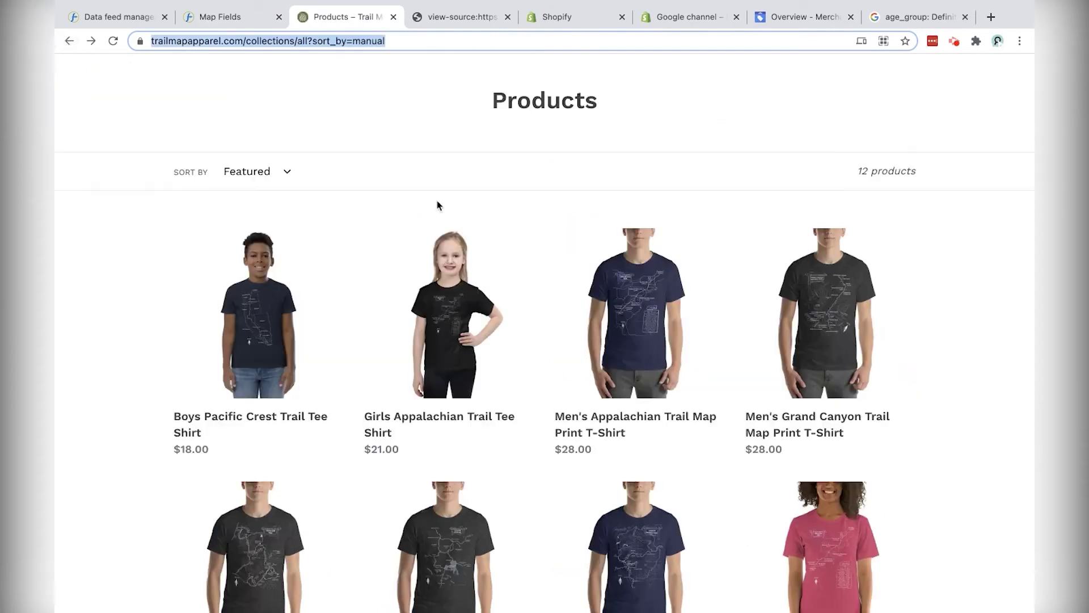
scroll(540, 318, down, 6)
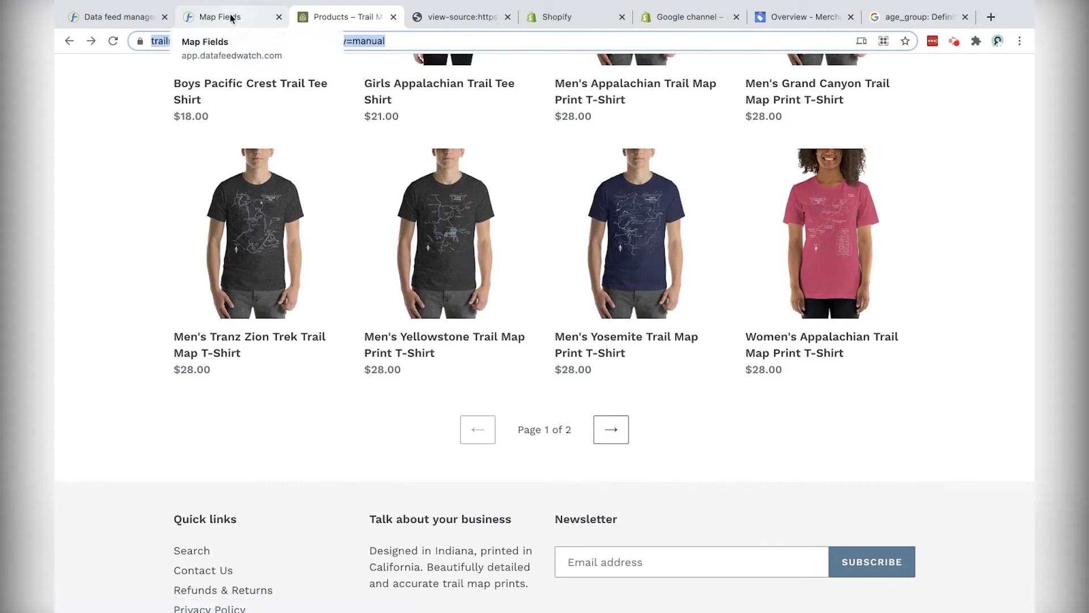
scroll(371, 212, up, 2)
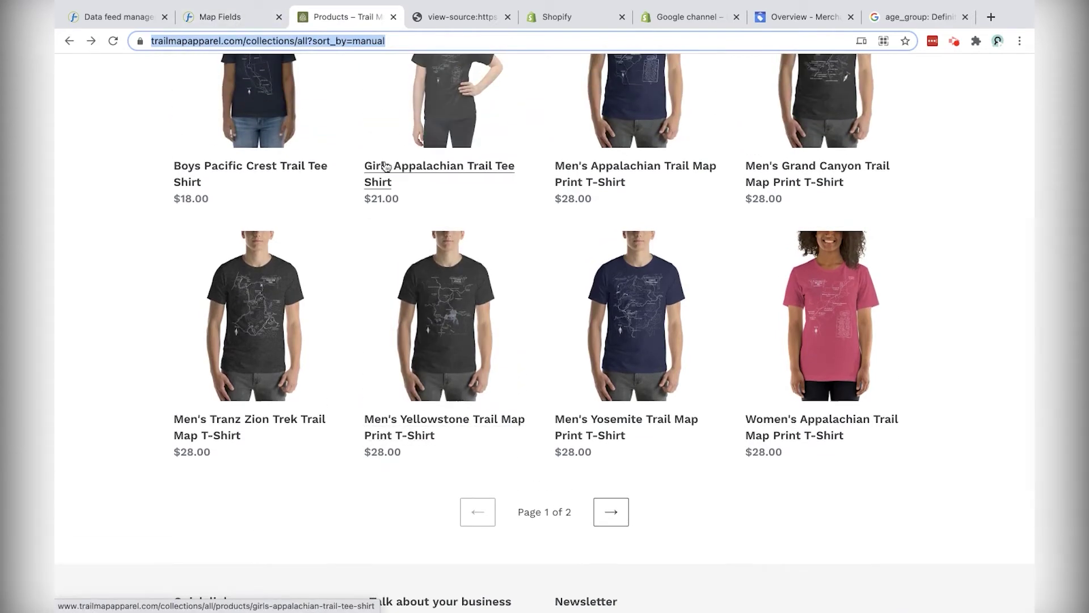
- Return to the DataFeedWatch field mapping and set the gender rule's static value for "Women" titles to Female
click(227, 18)
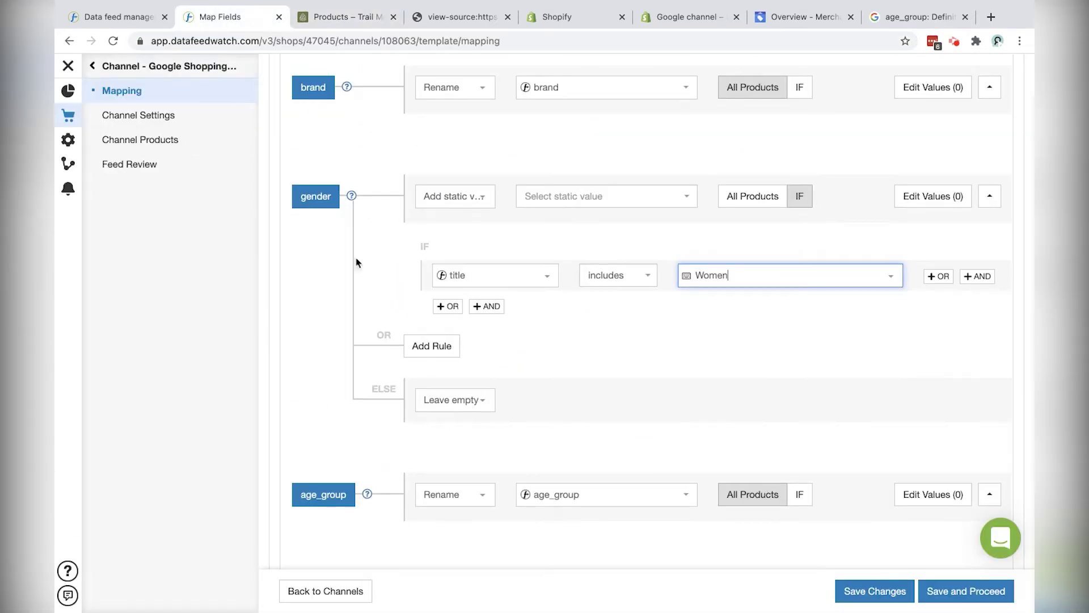
click(590, 199)
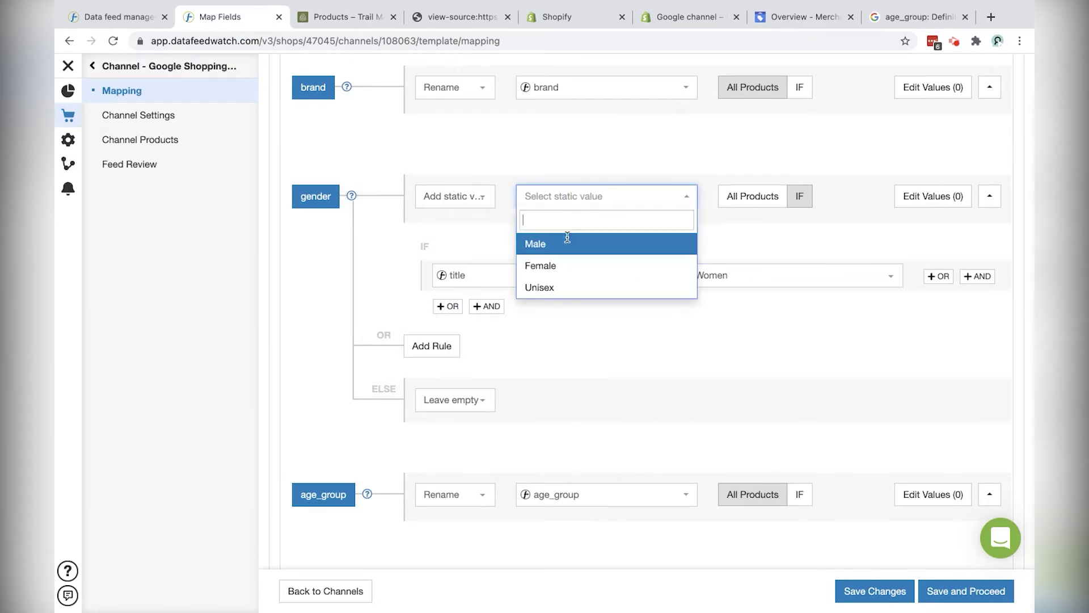
click(561, 267)
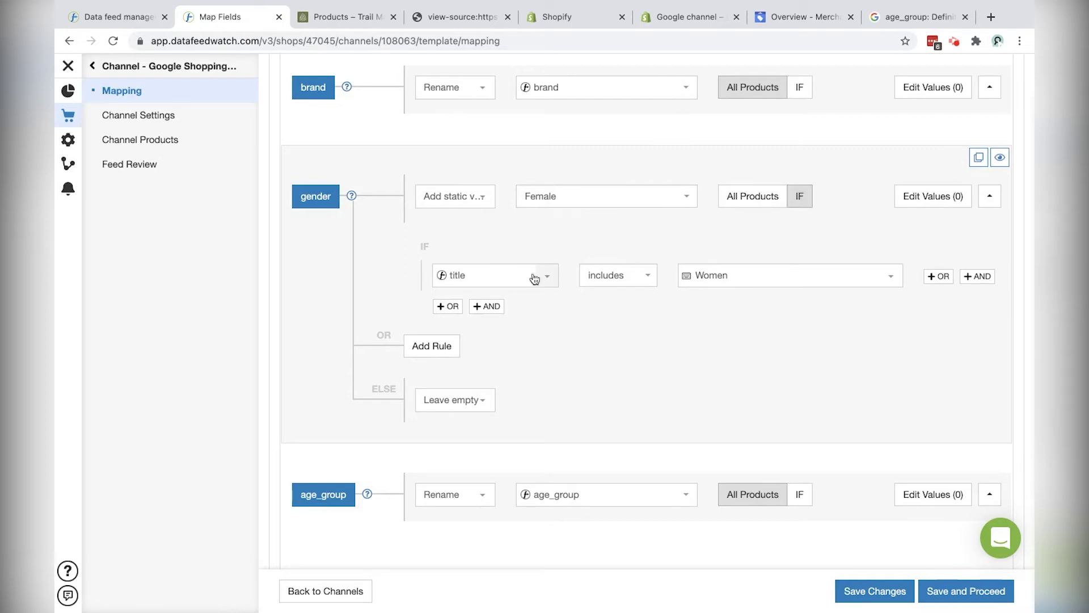
- Add a second gender rule assigning the static value Male if the title includes "men"
click(435, 346)
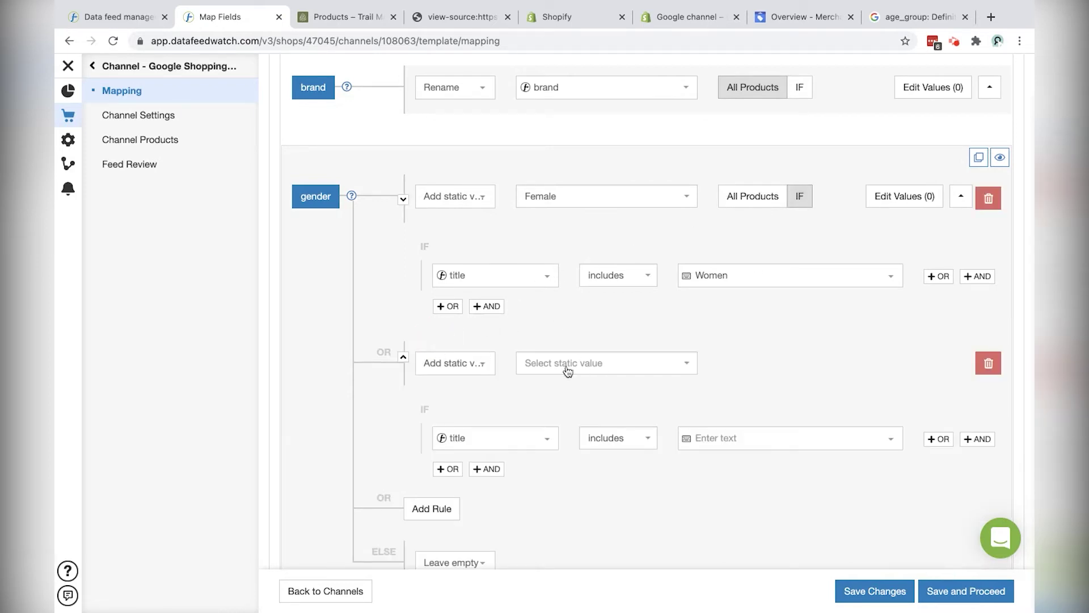
click(572, 369)
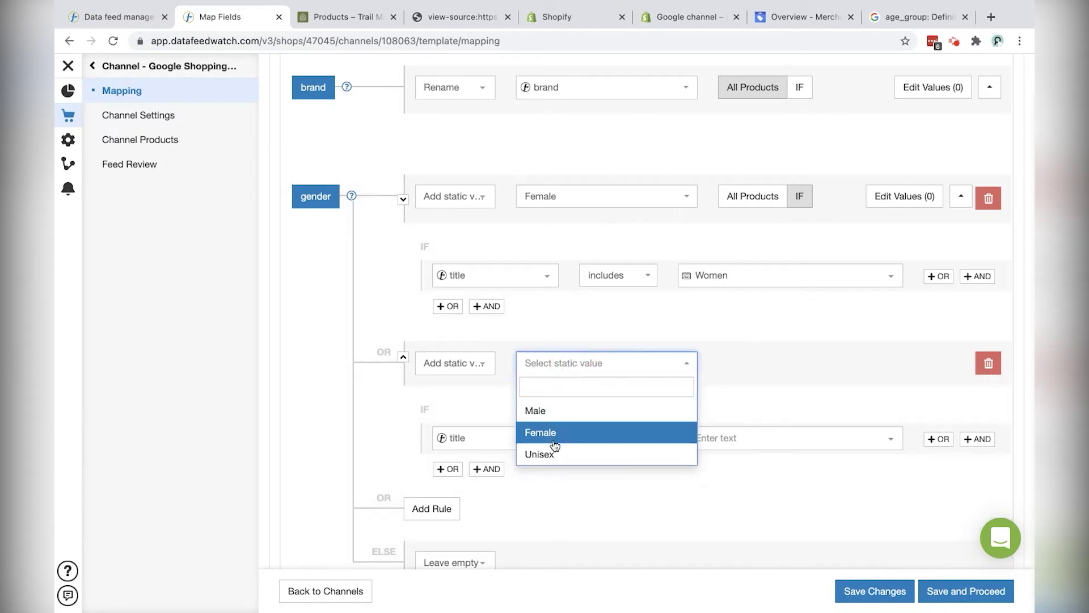
click(547, 412)
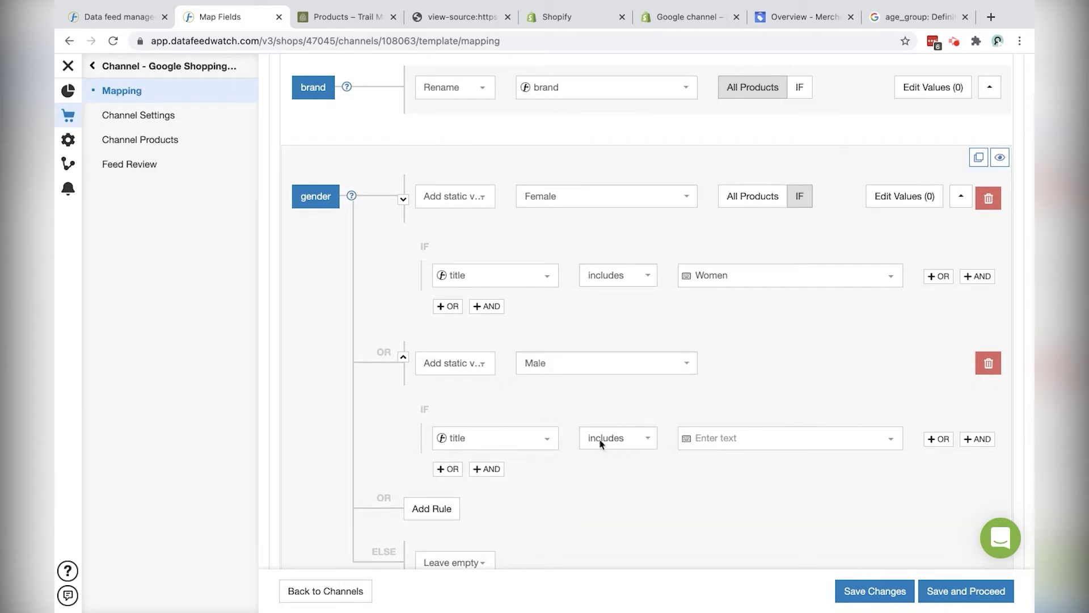
click(745, 438)
text(men)
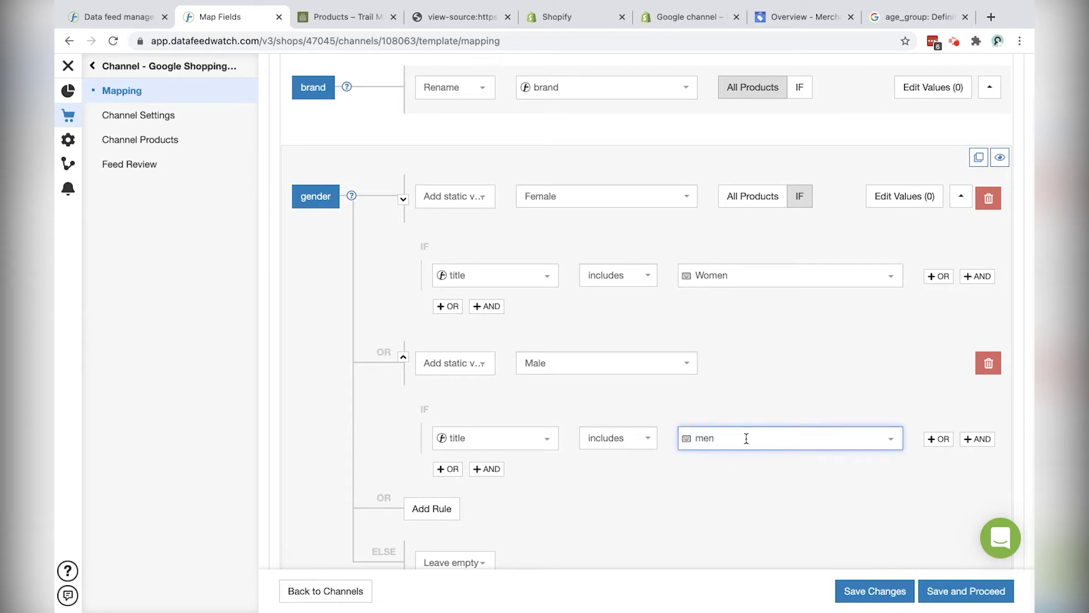
click(700, 486)
- Set the gender field's ELSE fallback to the static value Unisex
scroll(700, 486, down, 3)
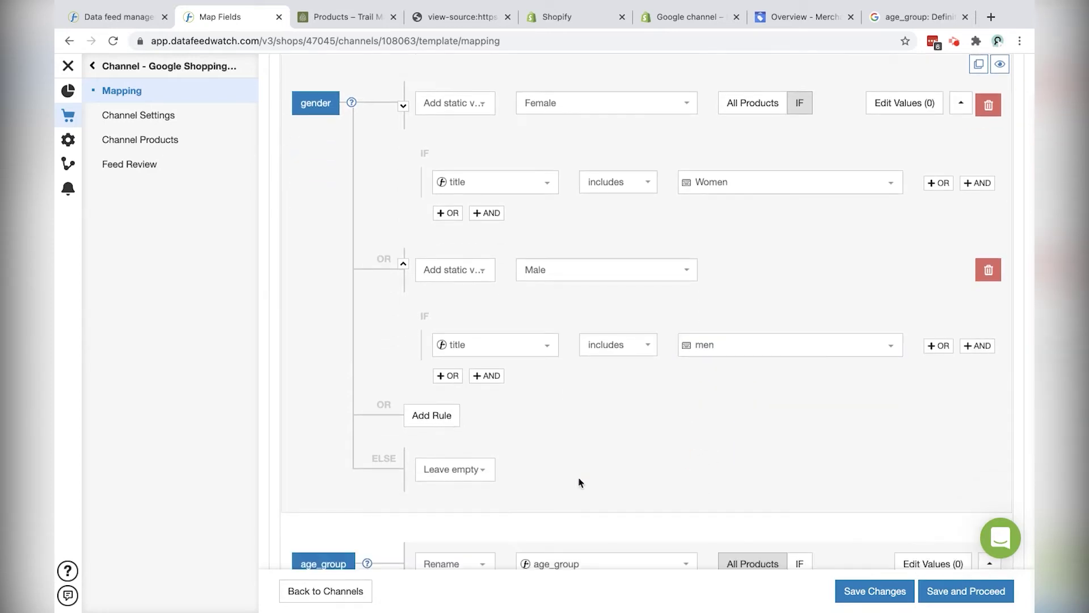
scroll(582, 482, down, 2)
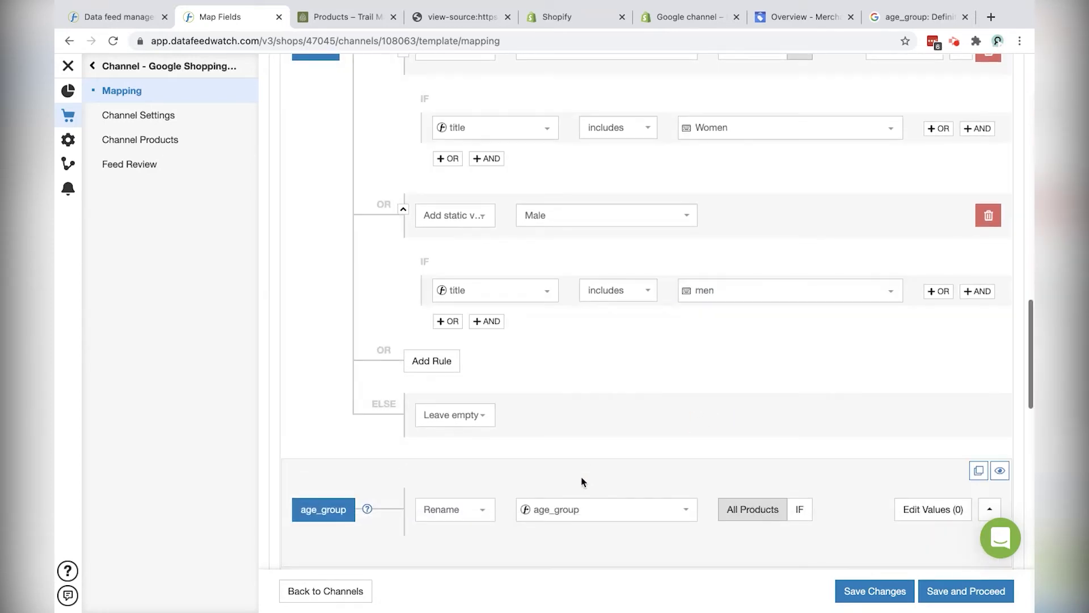
click(447, 419)
click(445, 304)
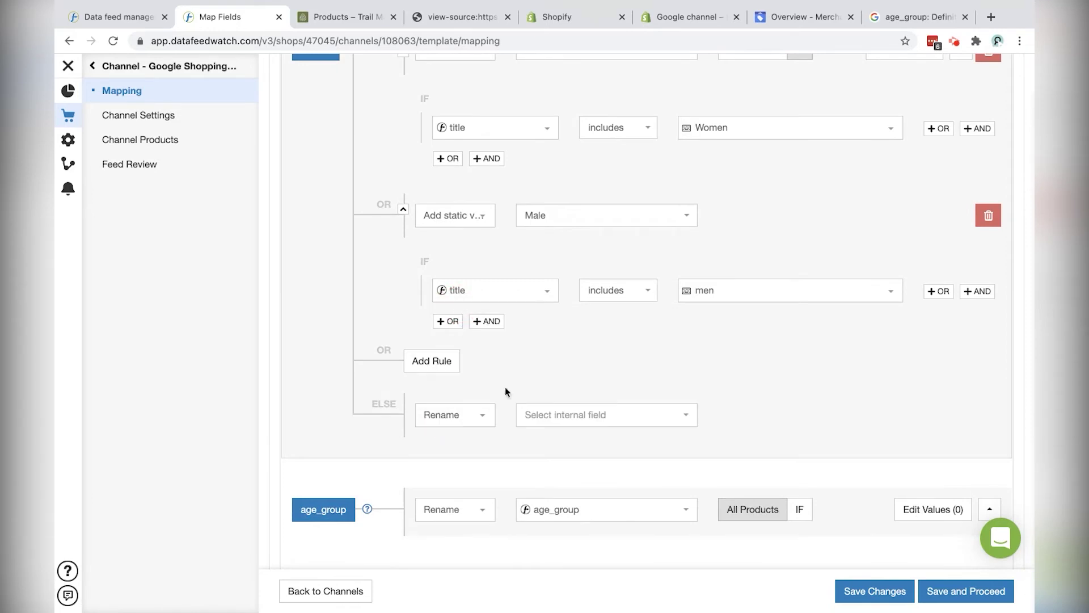
click(434, 421)
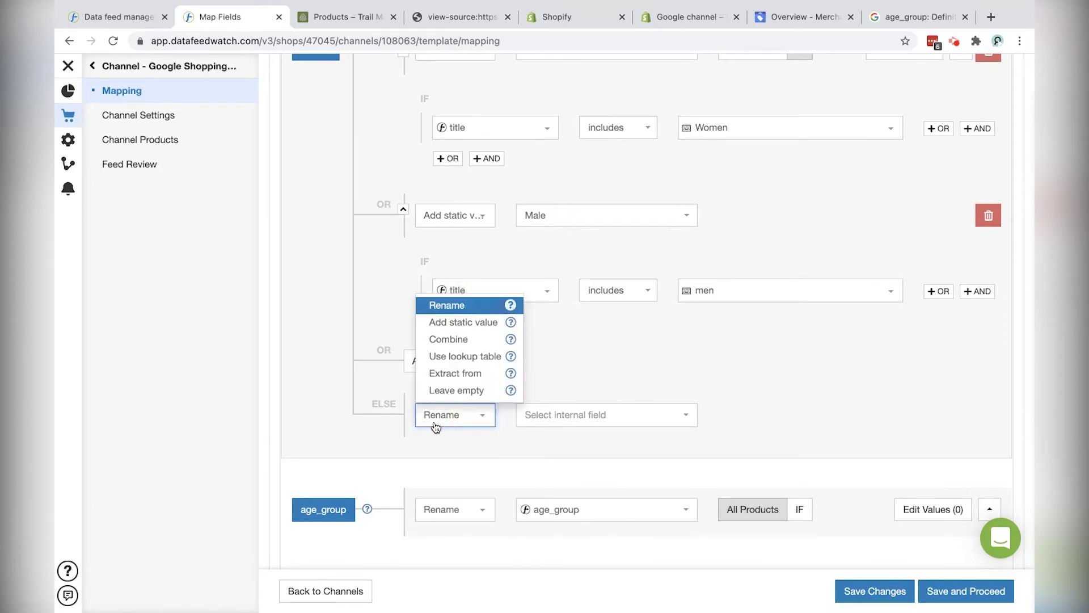
click(463, 322)
click(576, 416)
click(546, 505)
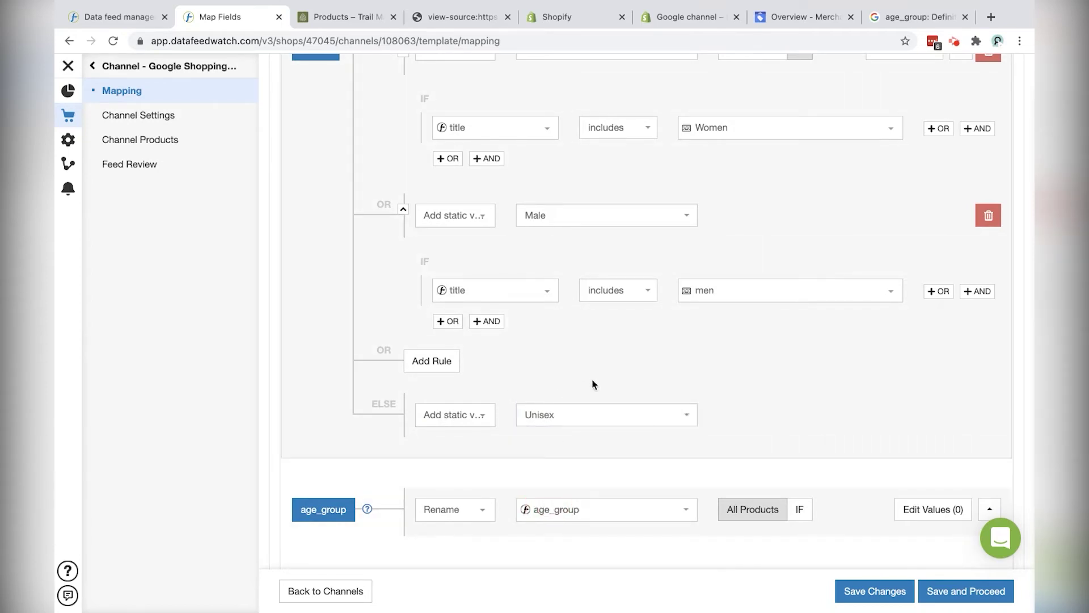
- Capitalize the Male rule's title condition text to "Men"
scroll(714, 396, up, 1)
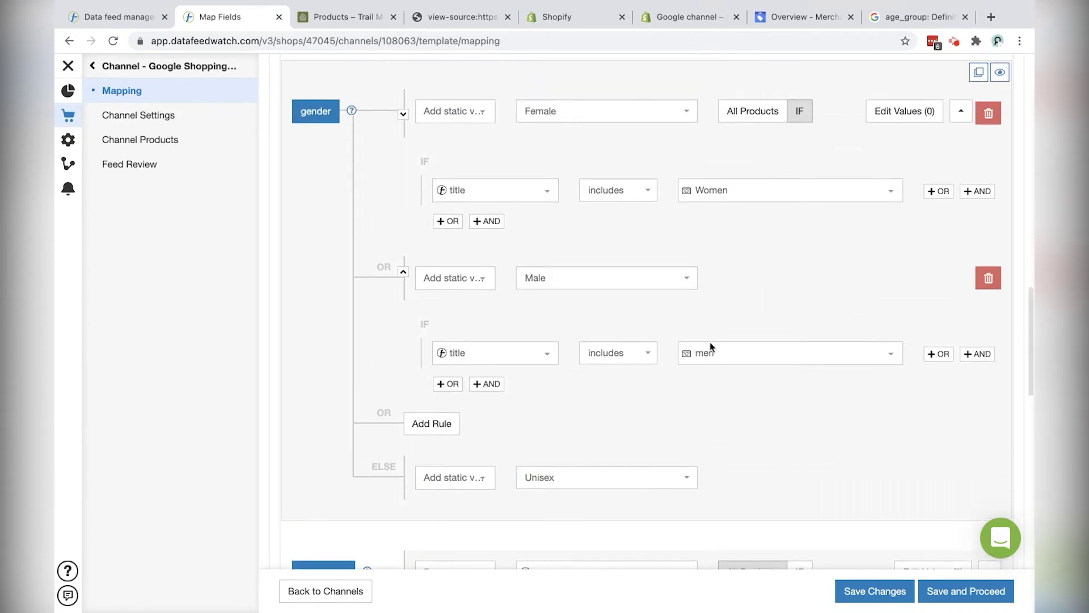
click(692, 354)
text(M)
click(732, 406)
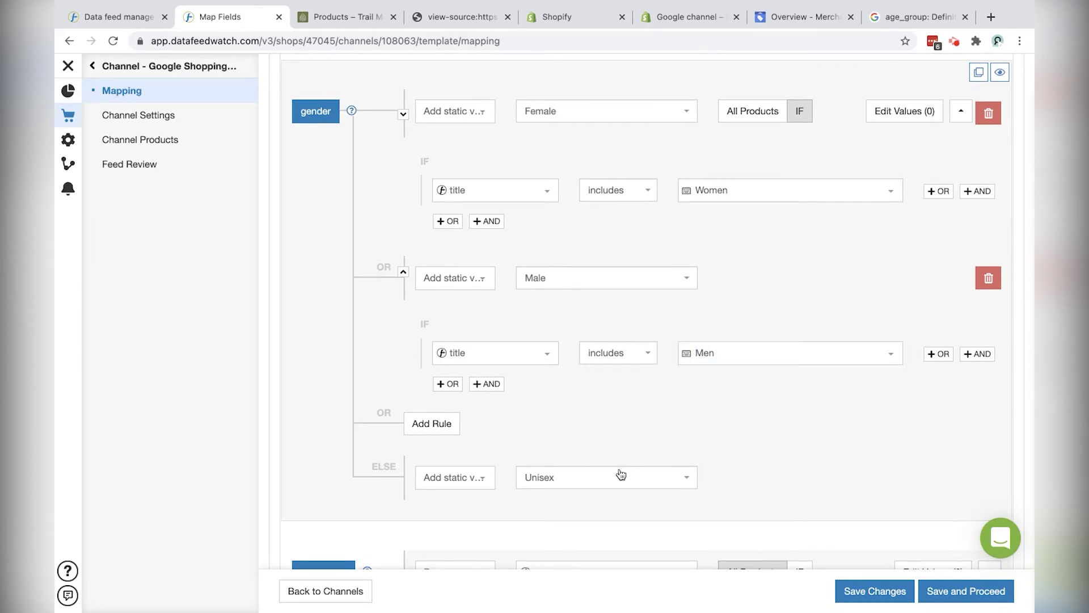
- Preview the gender field's rule outcomes and check the first two pages of products
scroll(978, 114, up, 1)
click(1000, 97)
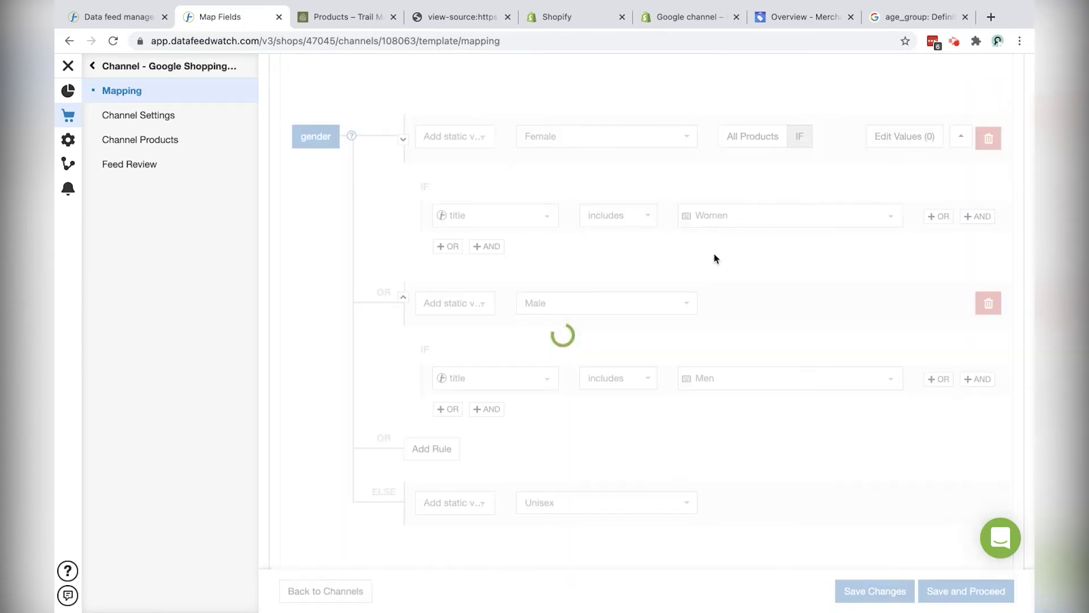
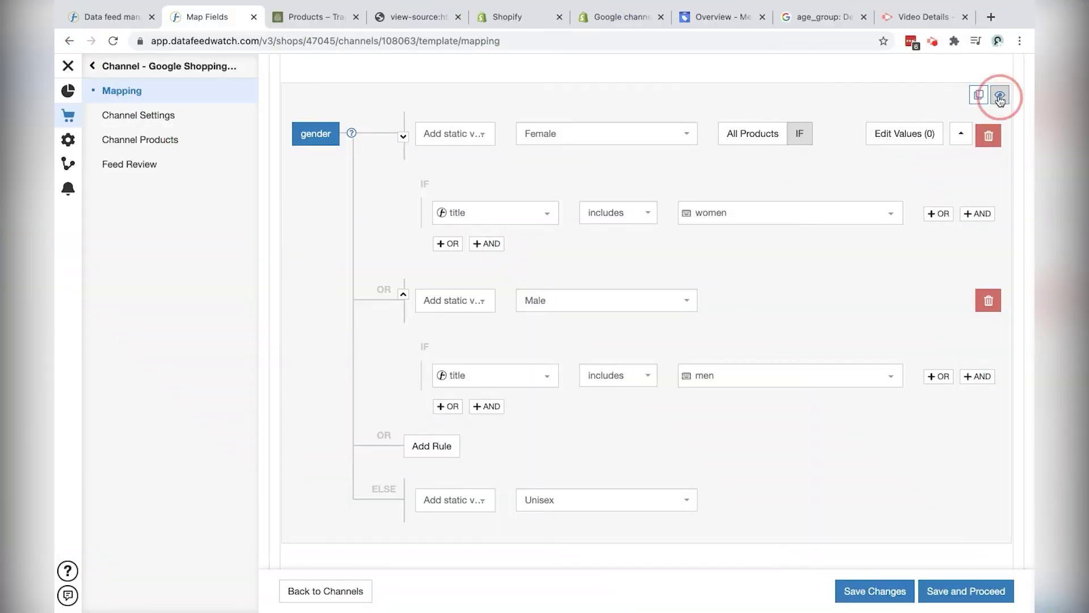
click(999, 94)
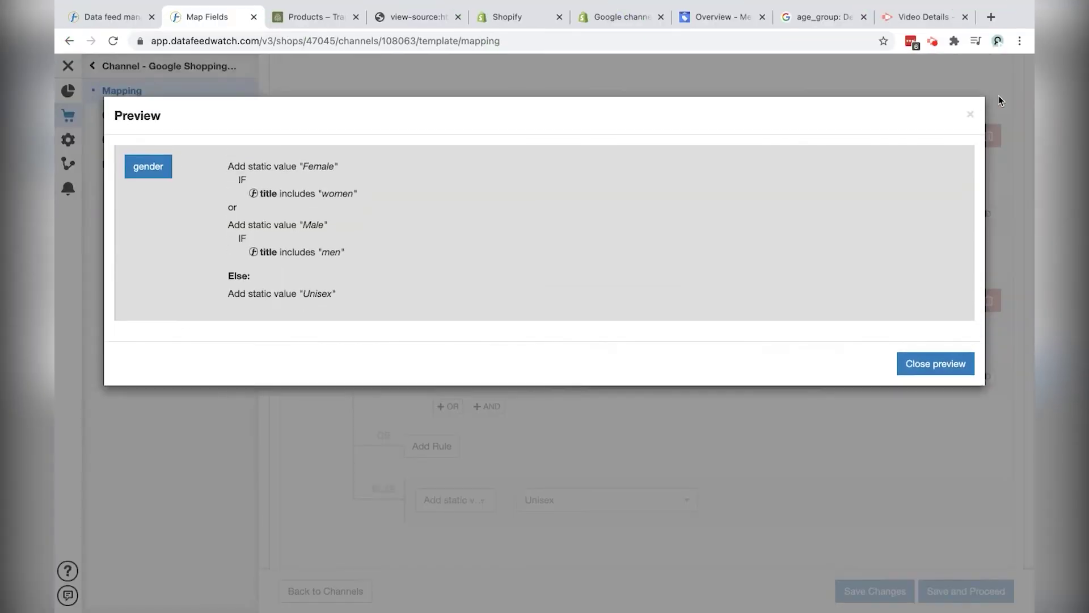
scroll(783, 347, down, 5)
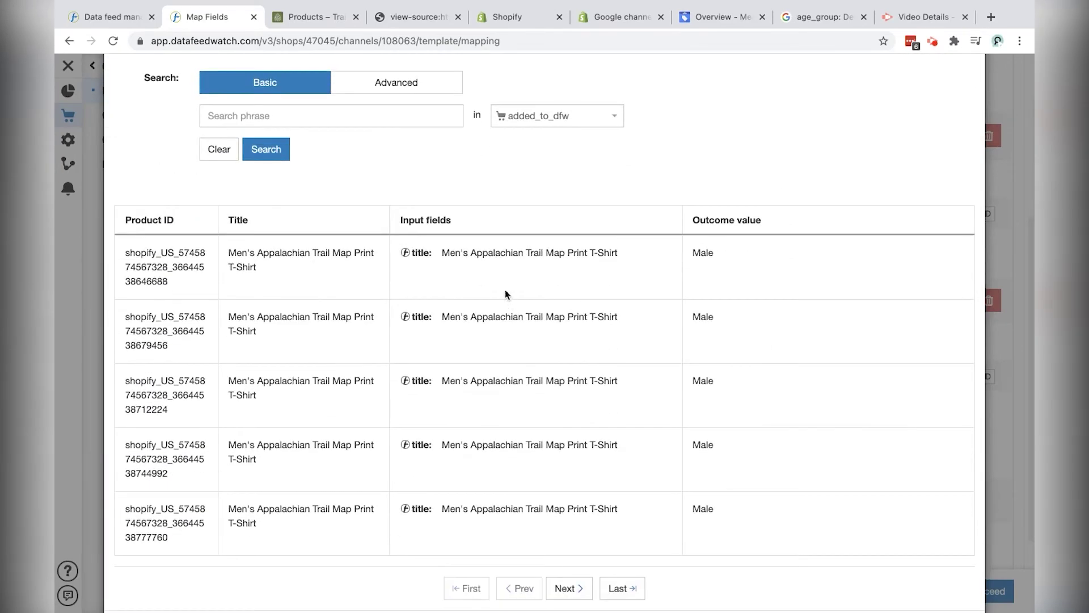
scroll(505, 297, down, 2)
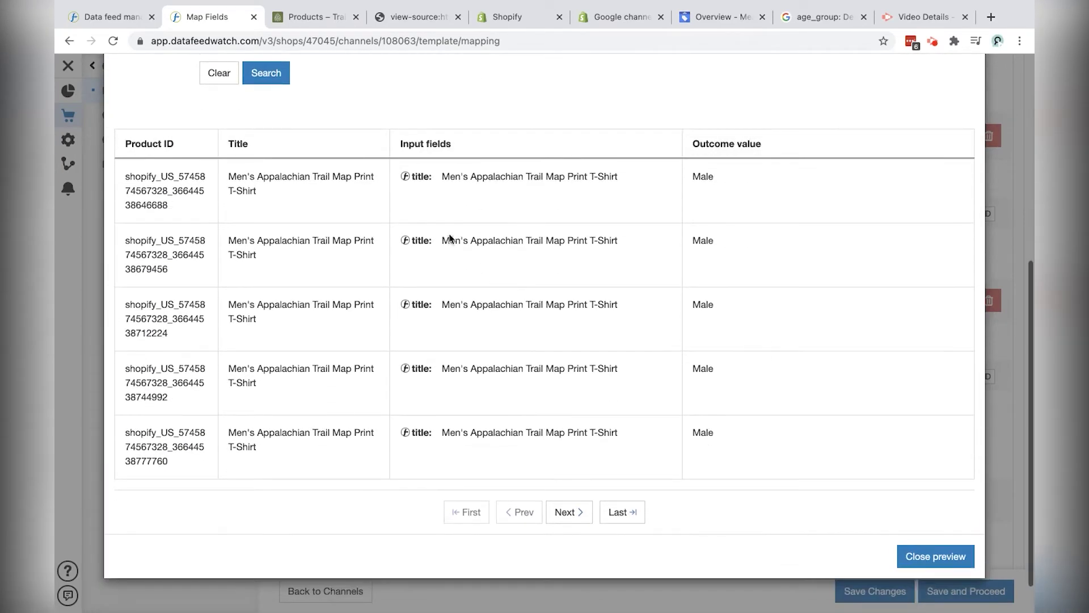
click(570, 512)
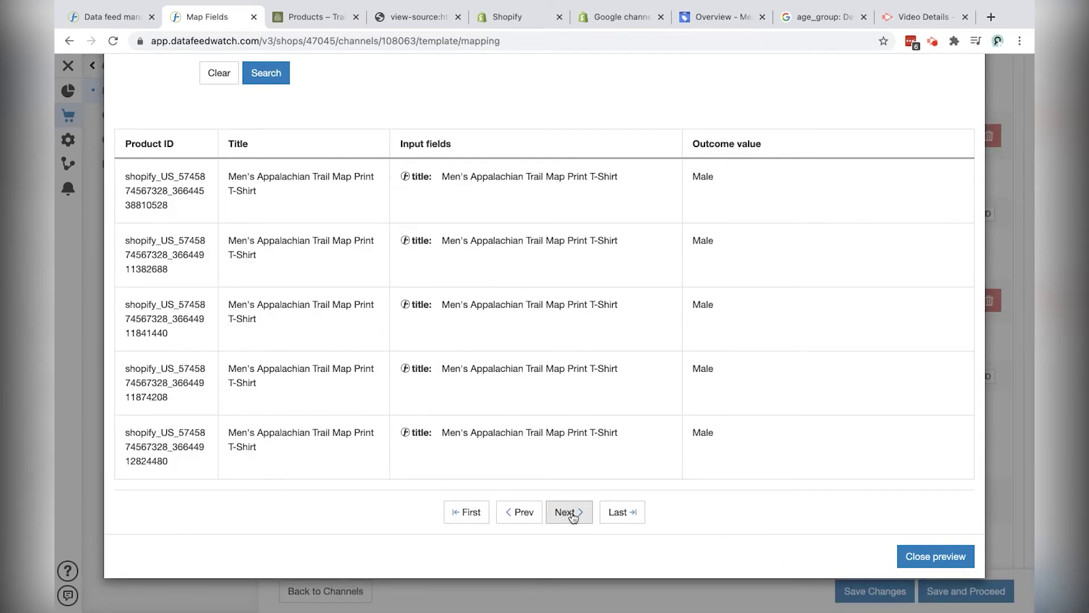
click(937, 558)
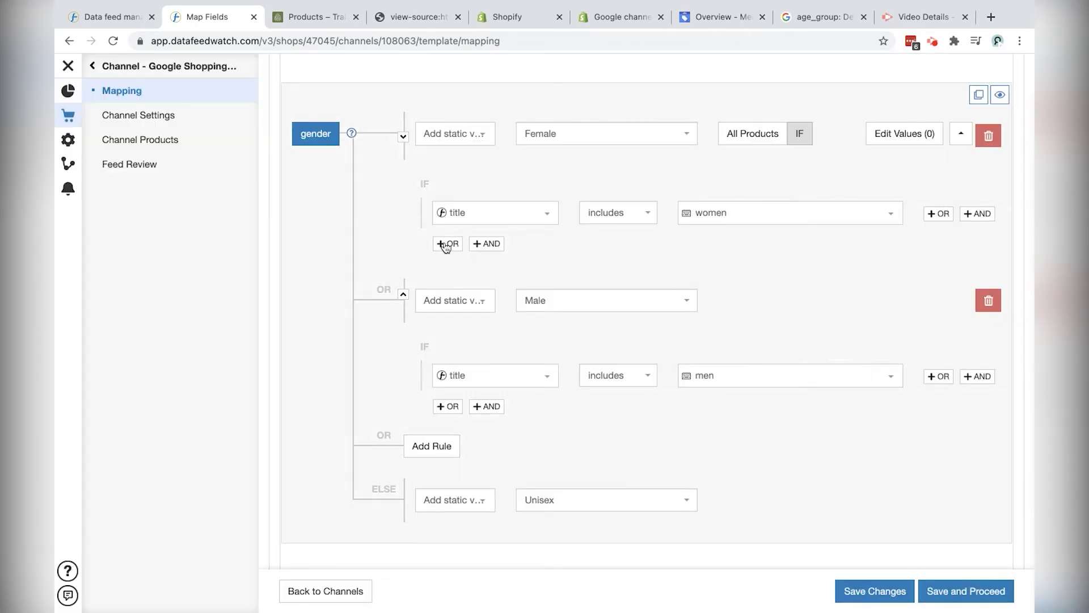
- Add an OR condition to the Female gender rule so it also applies when the title includes "girl"
click(451, 244)
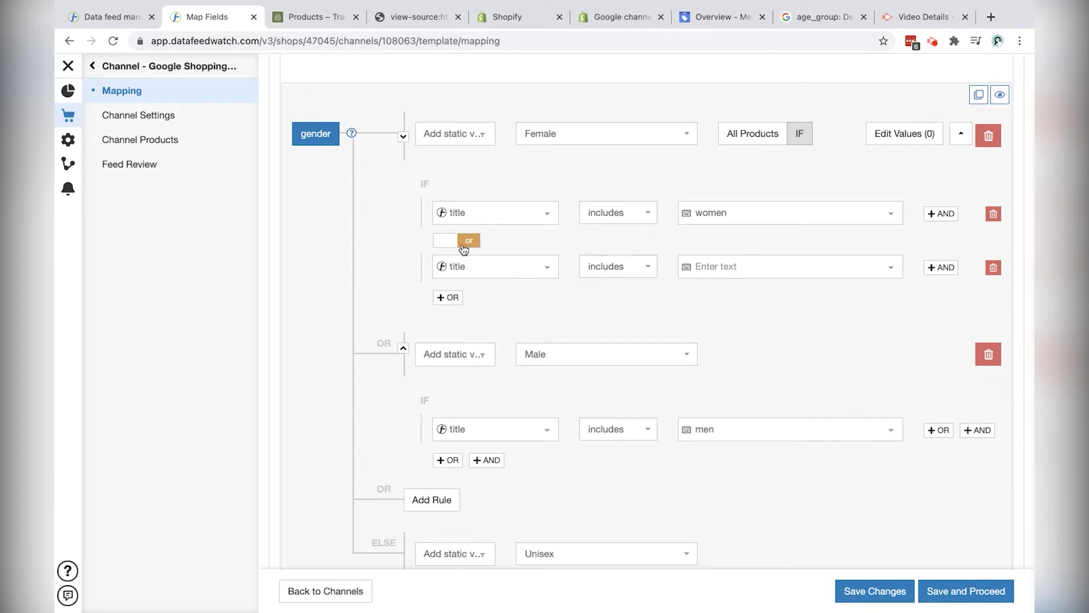
click(738, 261)
text(girl)
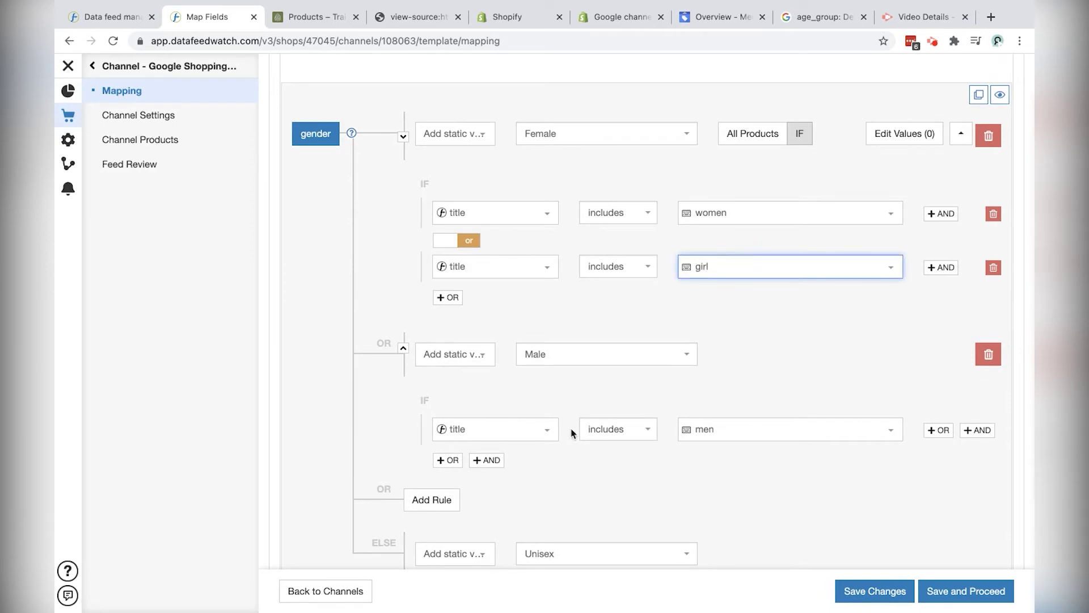
- Add an OR condition to the Male gender rule so it also applies when the title includes "boy"
click(448, 460)
click(721, 486)
text(boy)
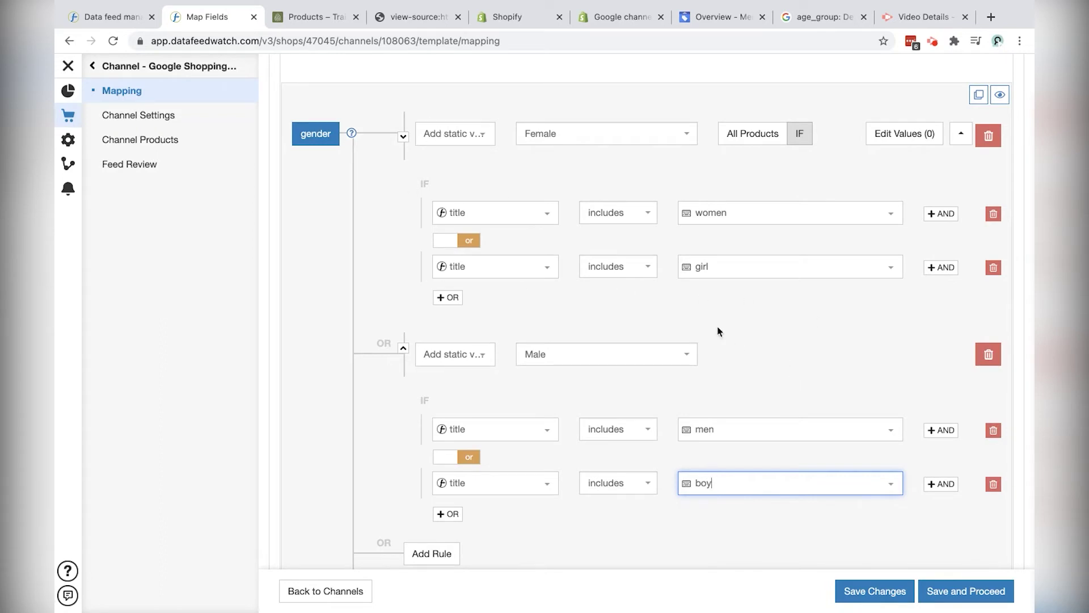
scroll(805, 320, down, 2)
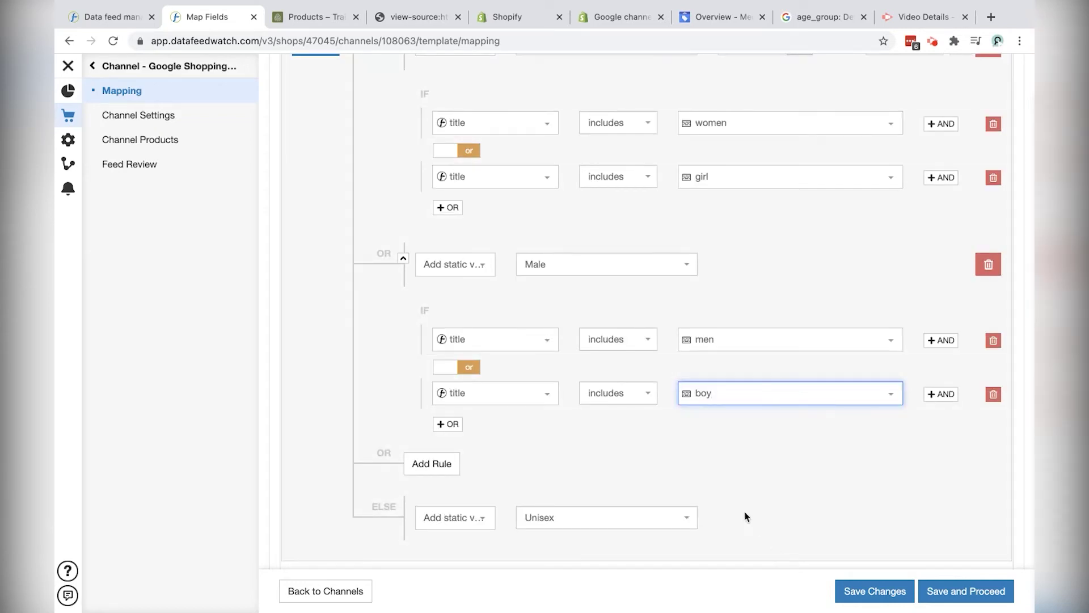
click(693, 471)
- Look over the other mapped fields and preview the price field's outcome values
scroll(732, 411, down, 8)
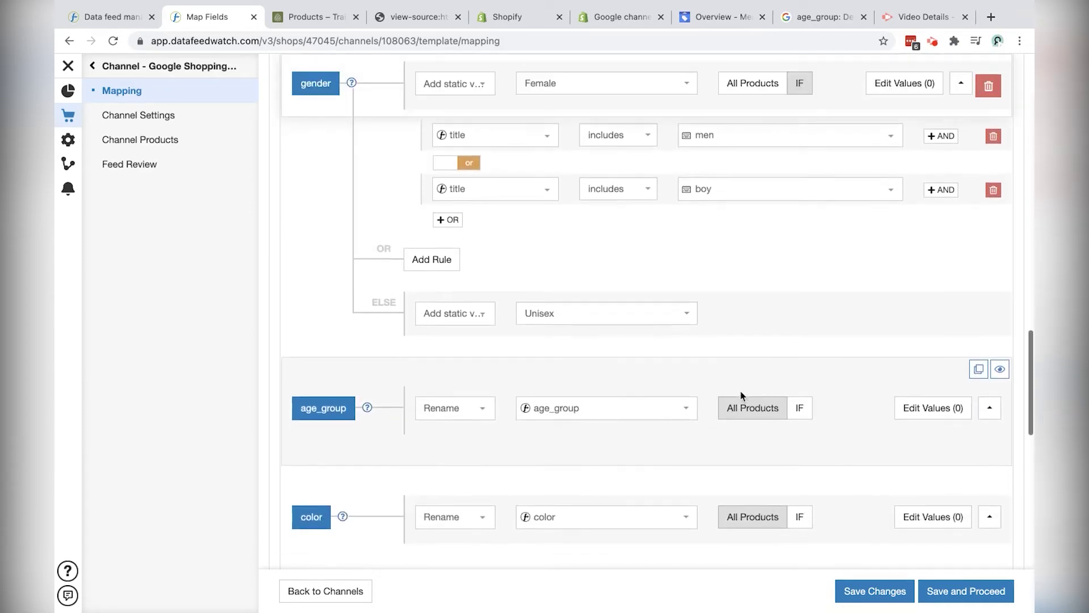
scroll(740, 392, down, 7)
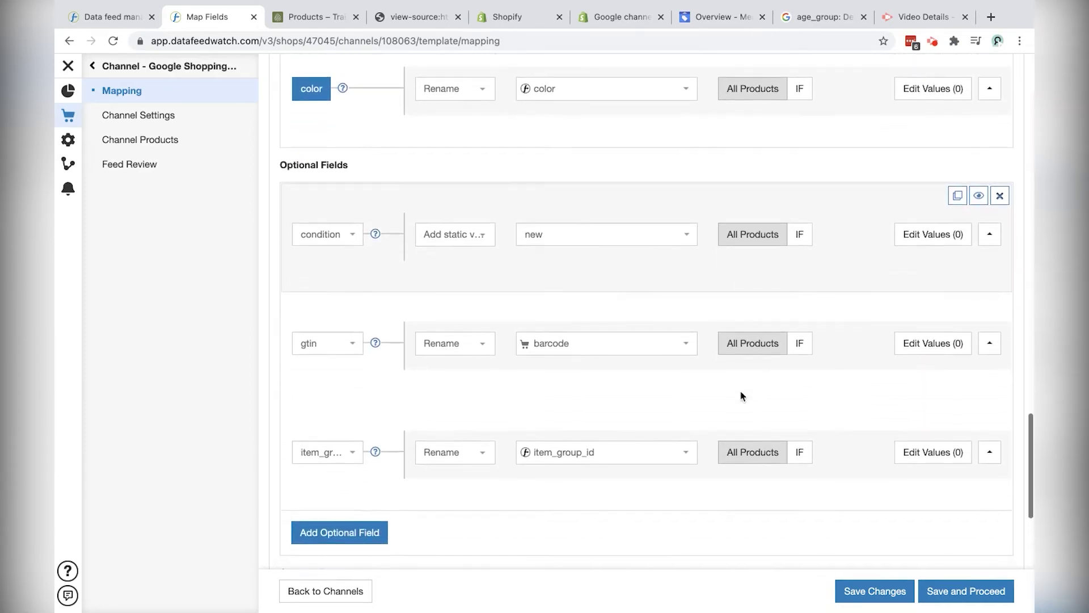
scroll(731, 395, up, 18)
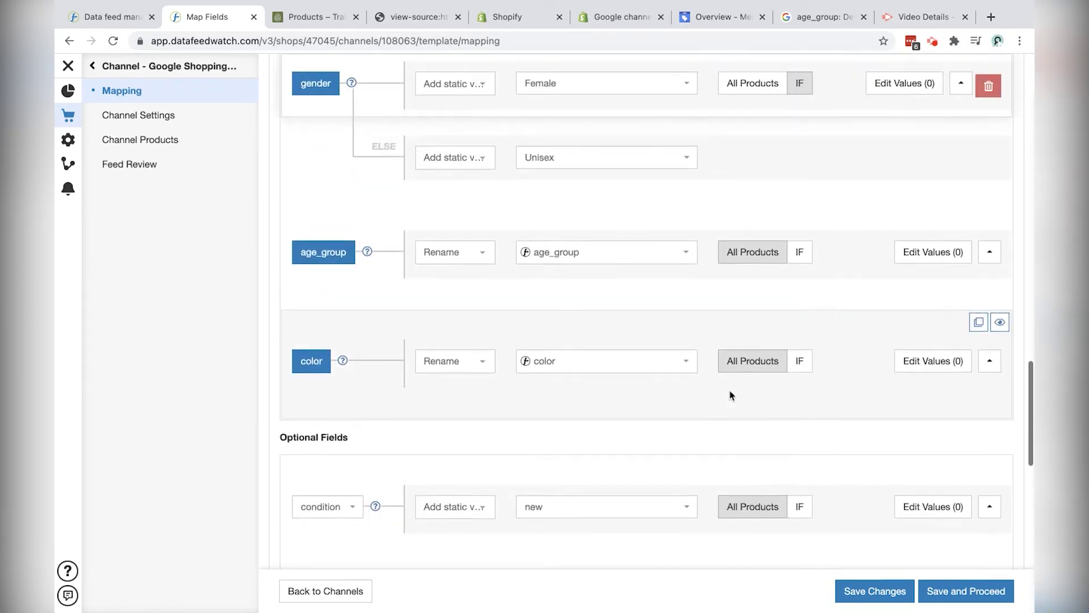
scroll(730, 395, up, 10)
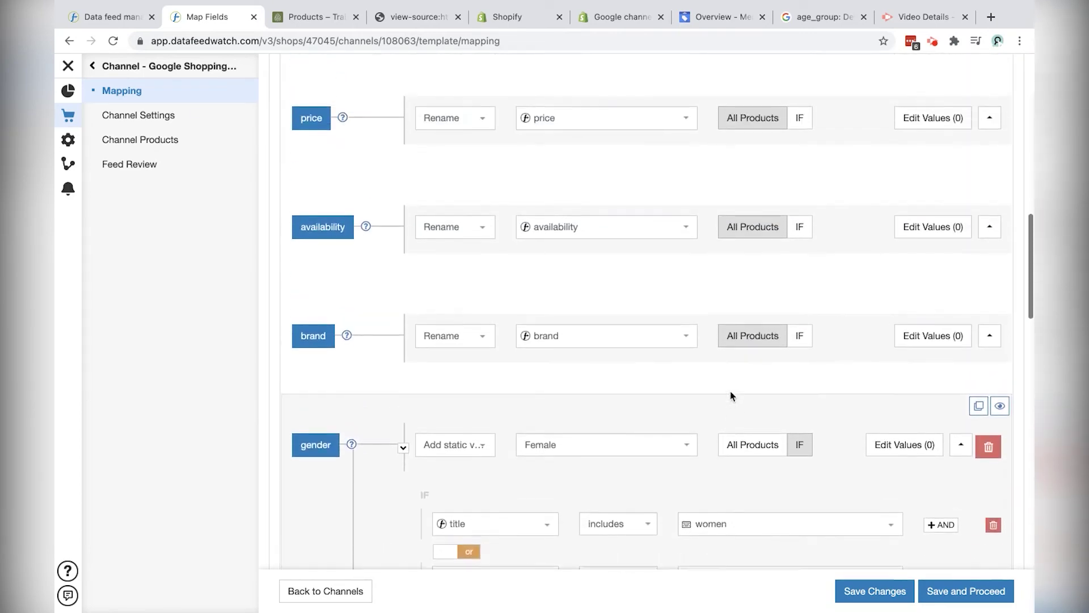
scroll(730, 395, up, 5)
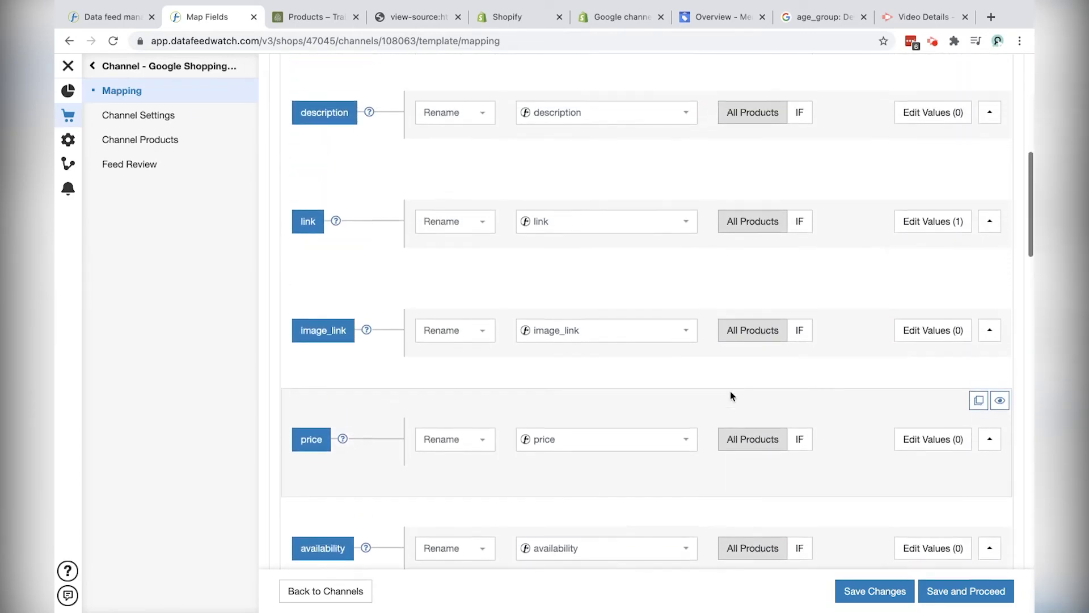
scroll(769, 397, up, 1)
scroll(771, 396, down, 10)
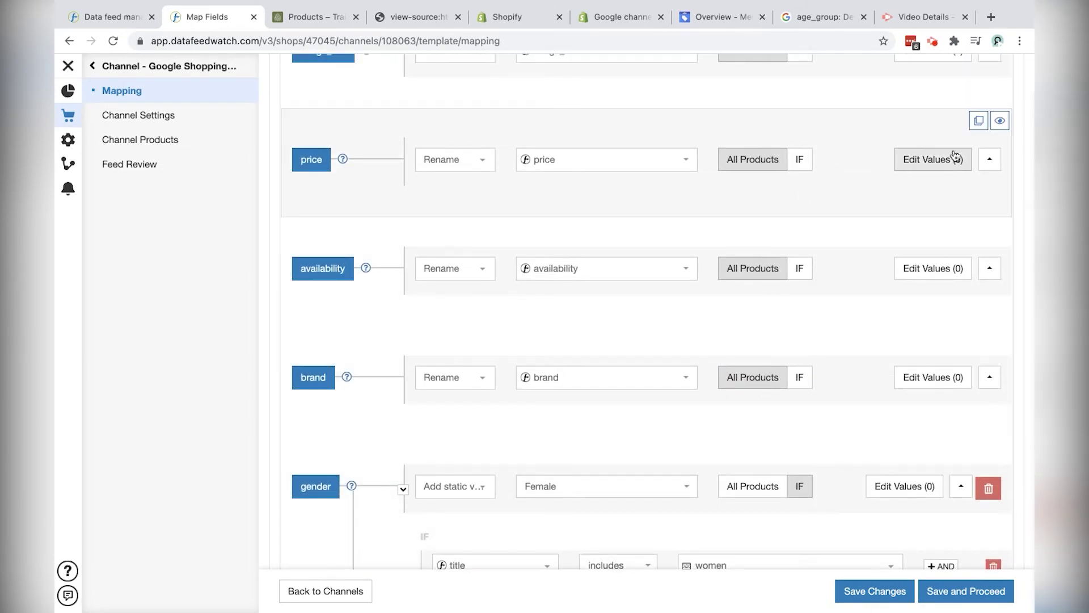
click(1000, 123)
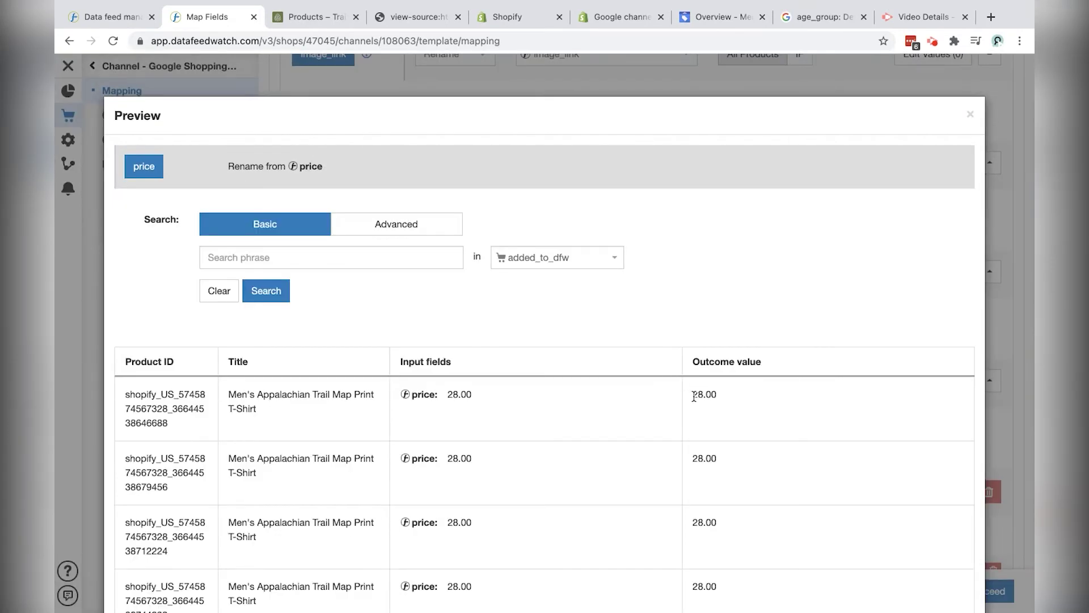
drag(693, 397, 715, 396)
click(1001, 246)
- Add an edit-values rule to the price field that appends the suffix " USD" for all products
click(930, 170)
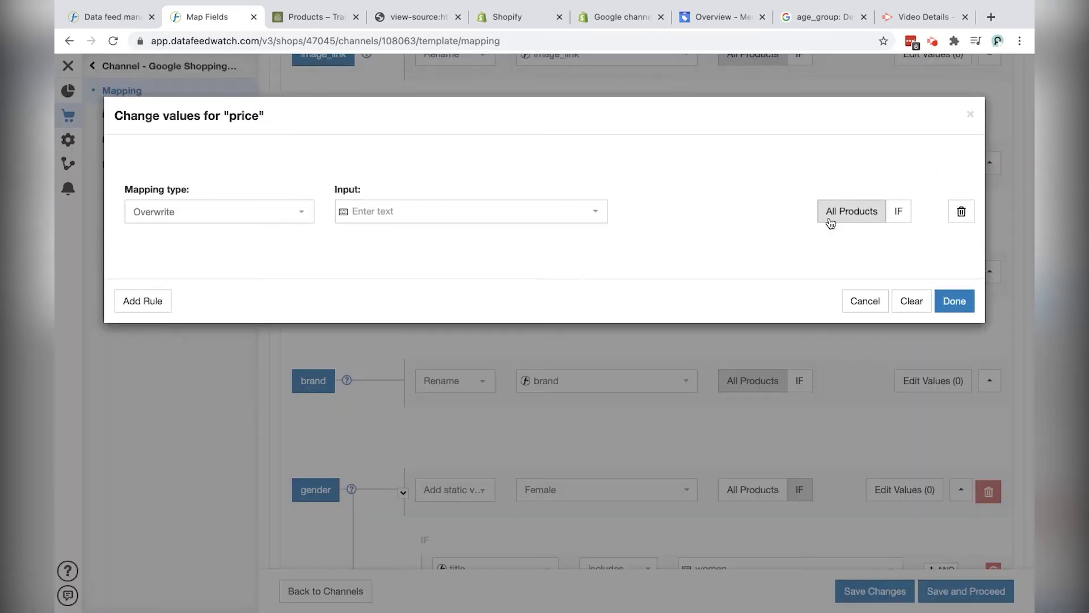
click(239, 218)
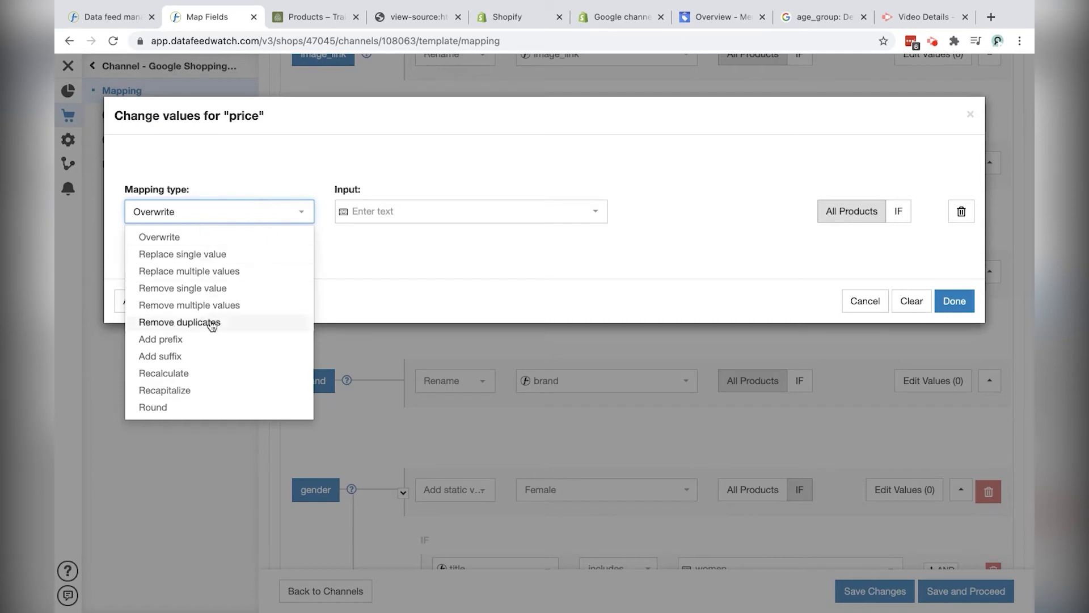
click(178, 357)
click(417, 208)
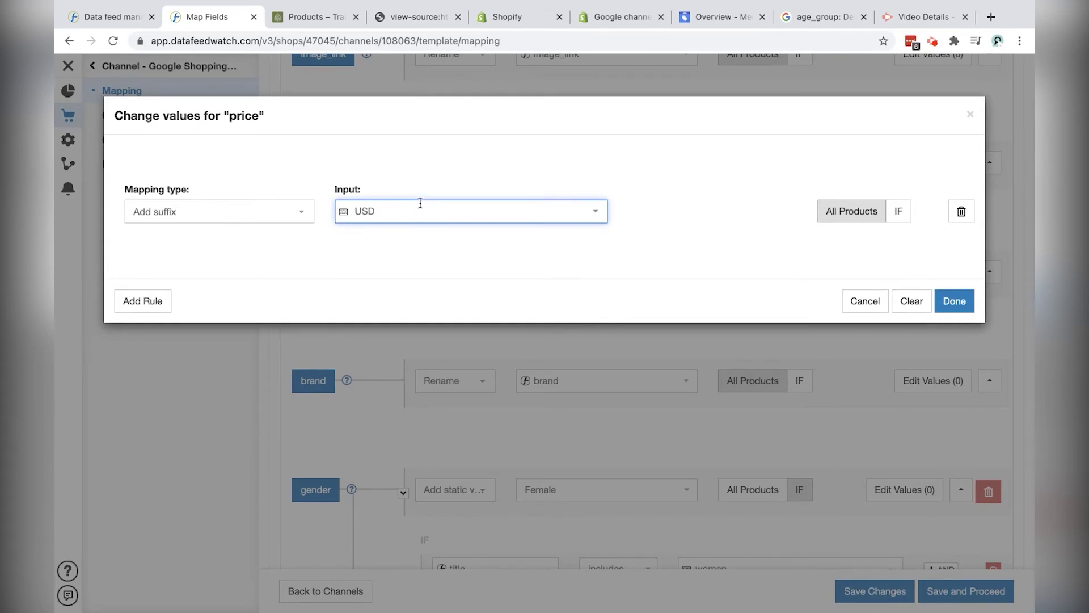
click(354, 212)
click(953, 303)
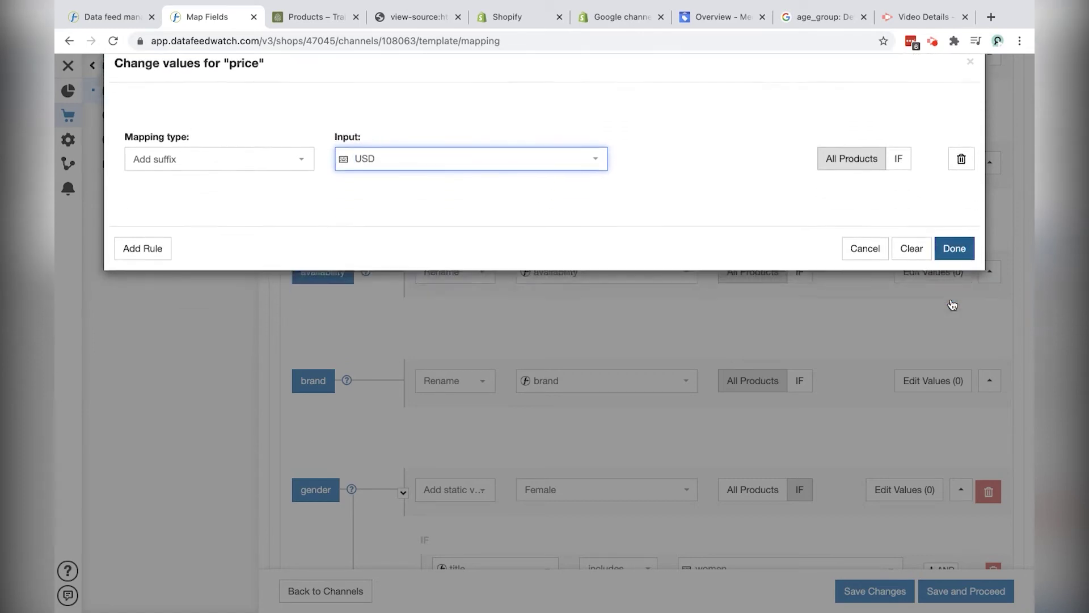
- Preview the price field again to check the outcome values with the currency suffix
click(997, 127)
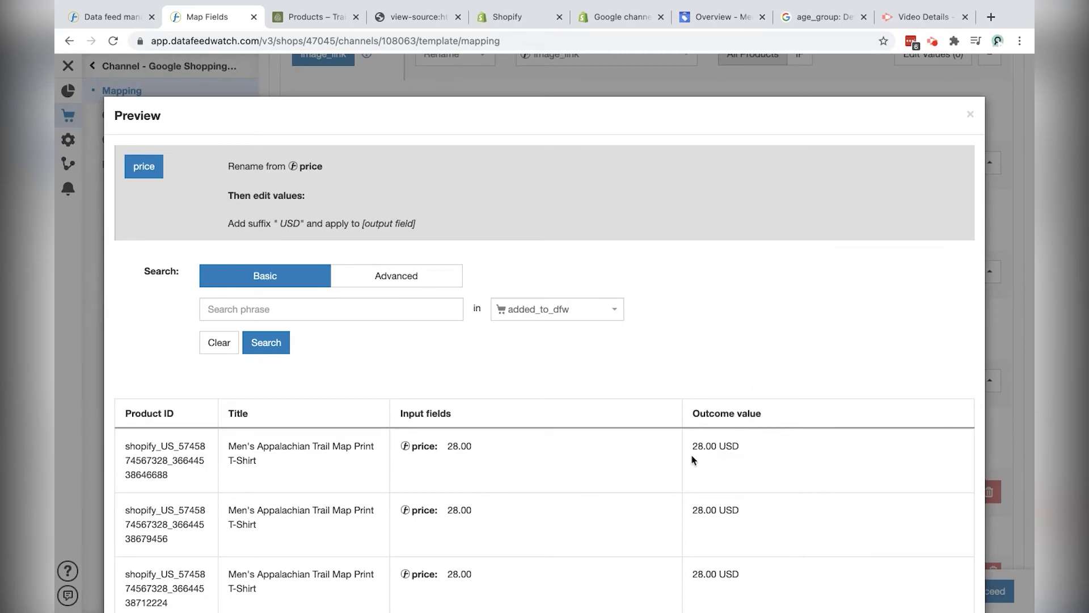
drag(692, 446, 740, 445)
click(1005, 360)
- Look through the required and optional fields and search the mapping page for "price"
scroll(733, 353, down, 18)
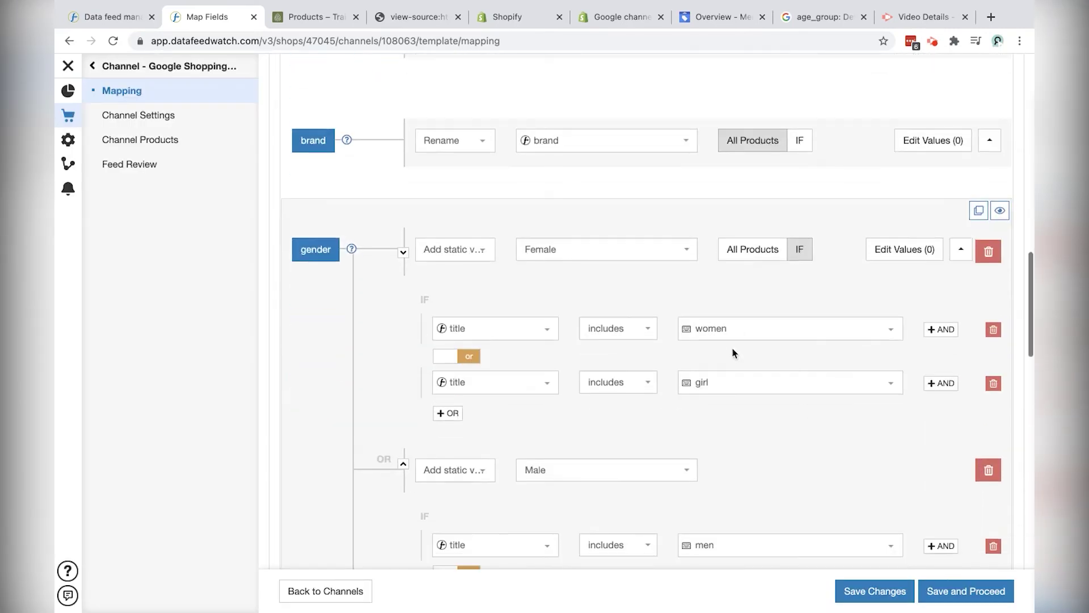
scroll(732, 353, down, 3)
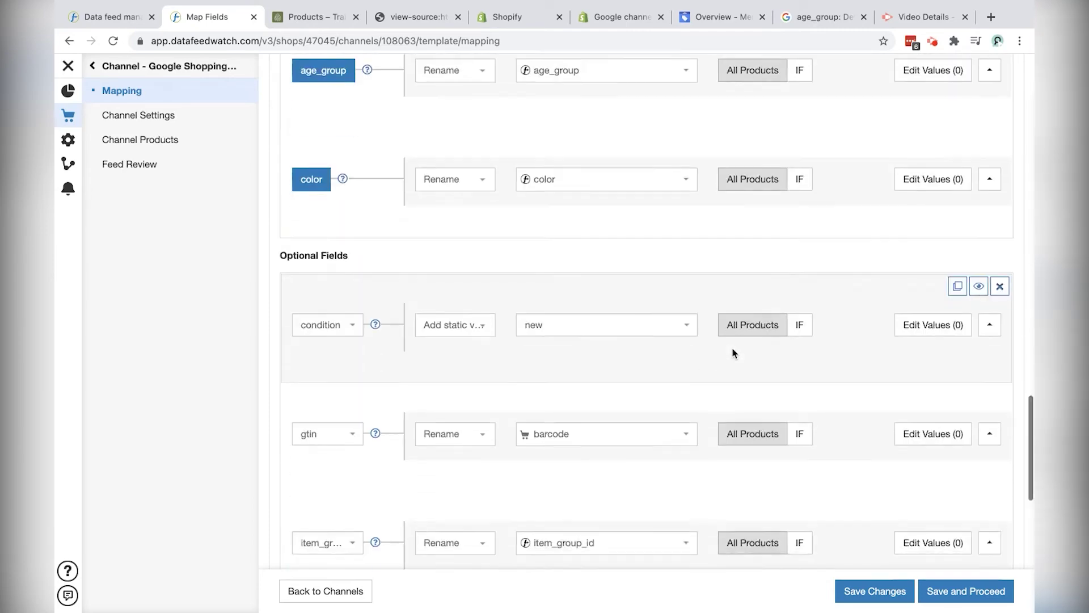
key(ctrl+f)
text(price)
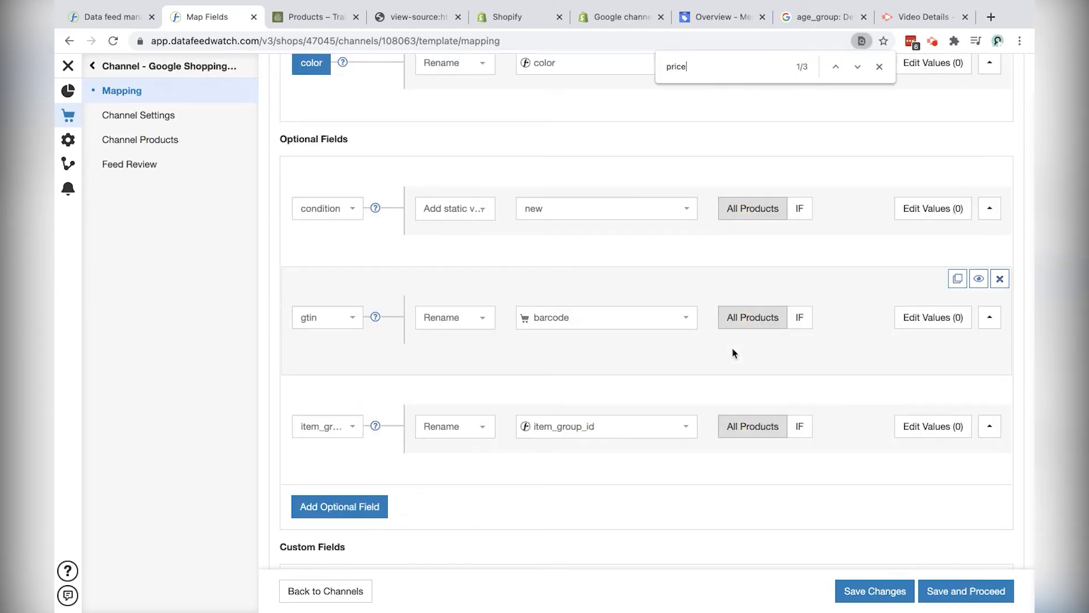
key(Return)
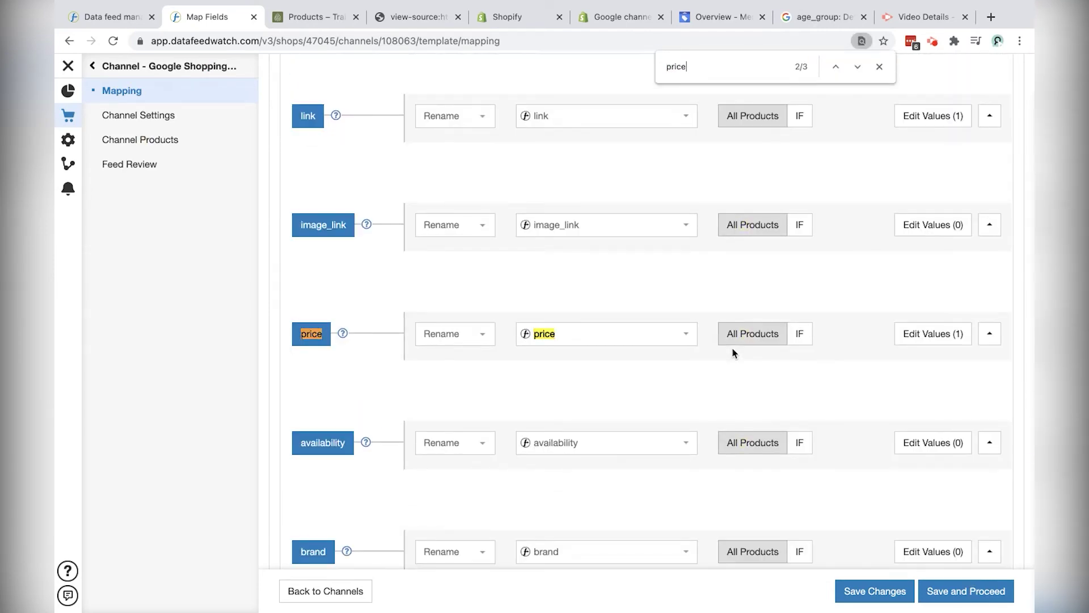
- Examine the gender field's Female rule, checking its available mapping types and static value options
scroll(845, 397, down, 7)
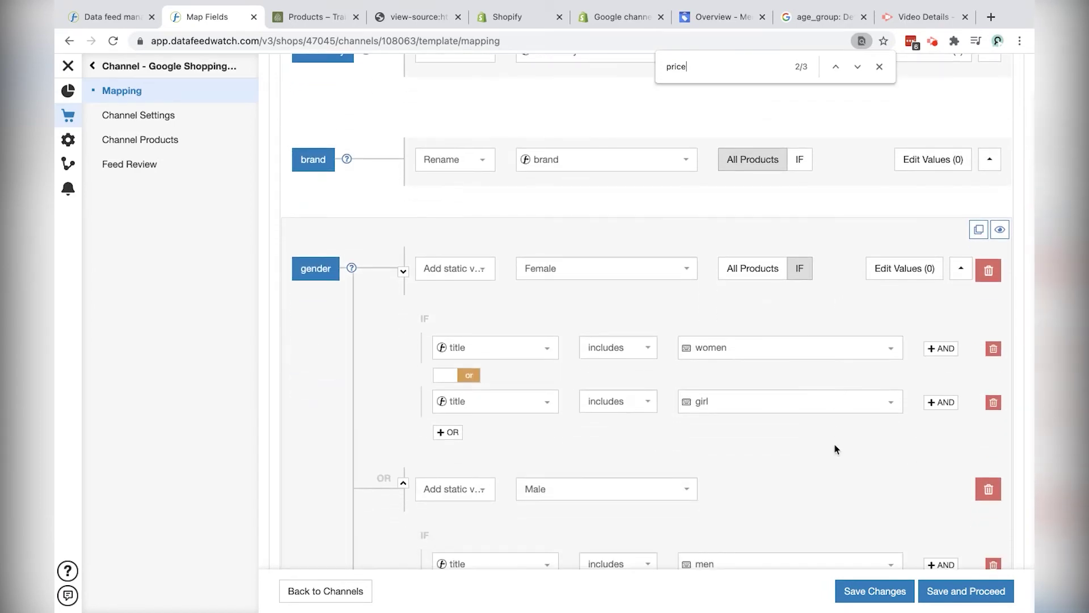
scroll(844, 468, down, 1)
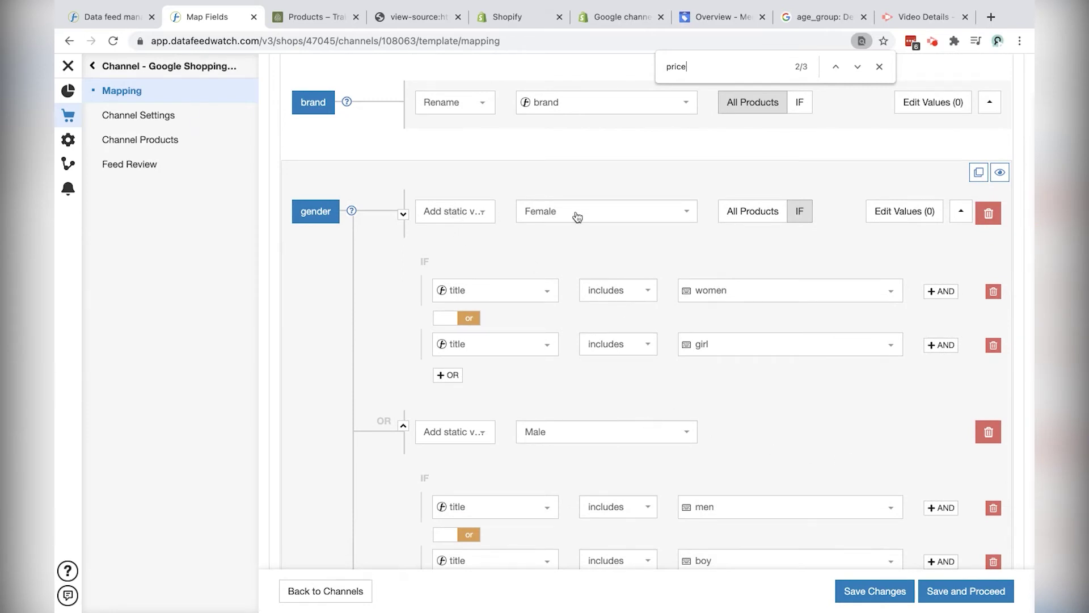
scroll(511, 312, down, 9)
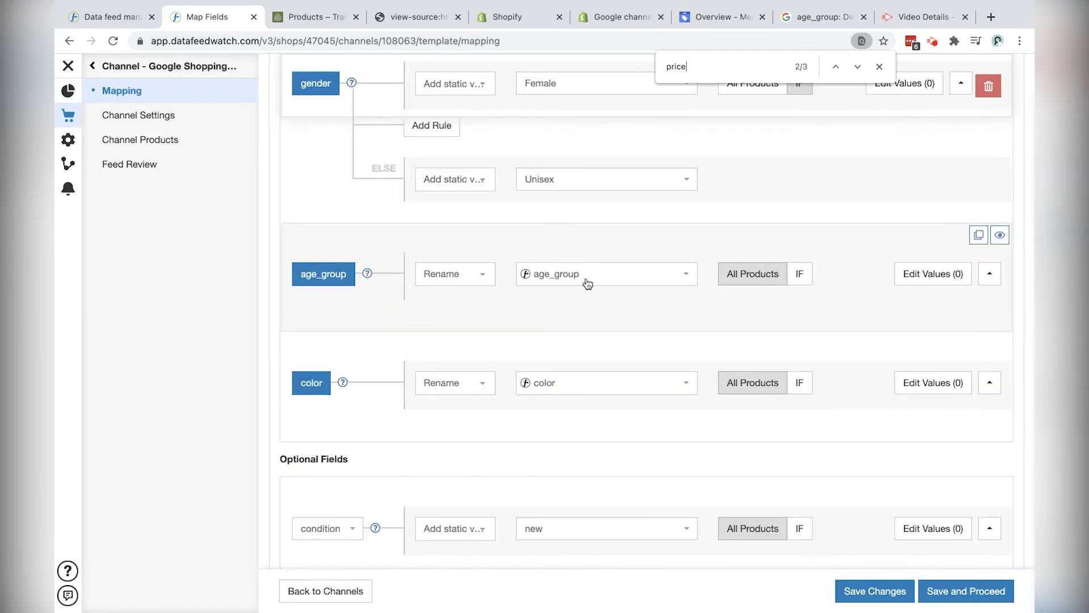
scroll(574, 282, up, 11)
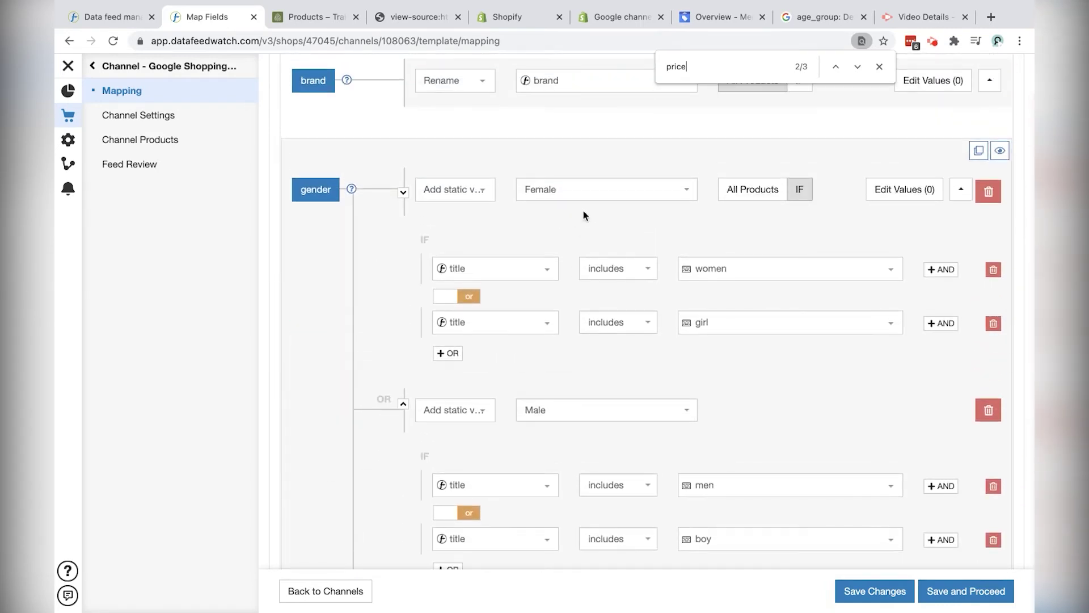
click(451, 196)
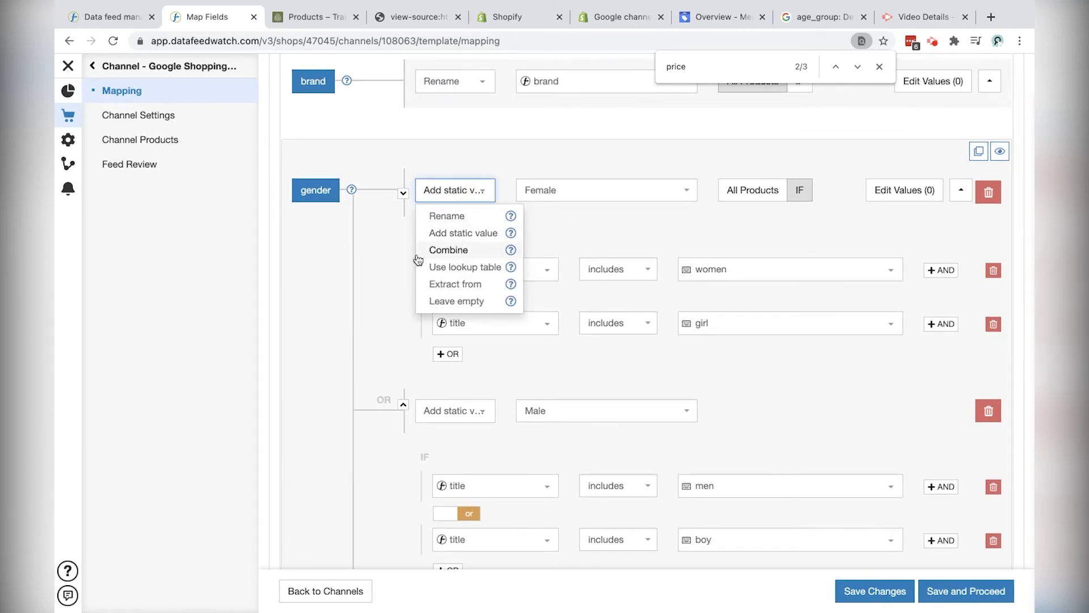
click(587, 196)
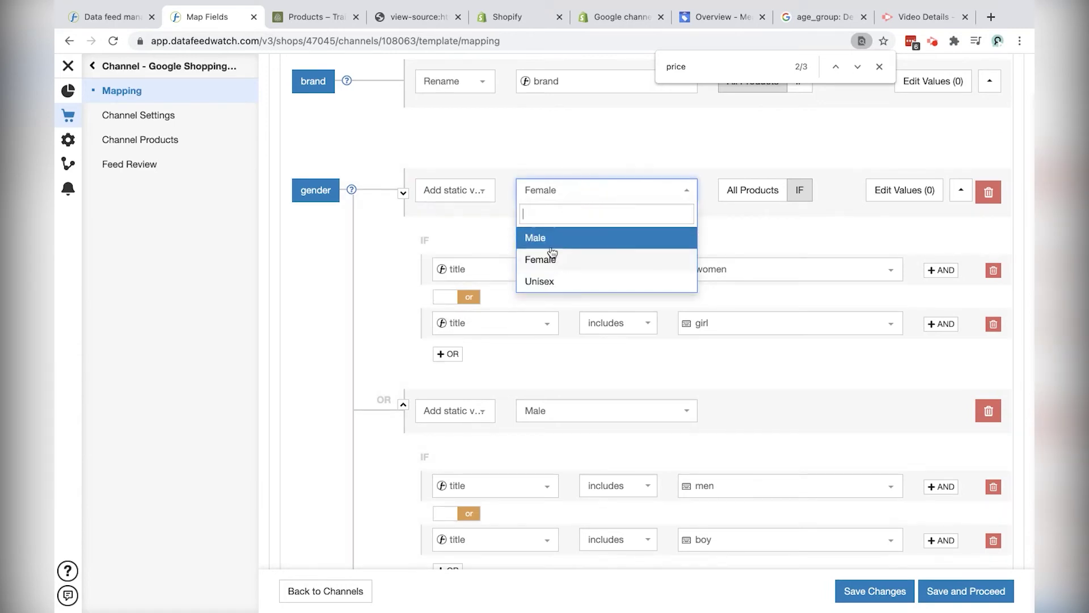
click(441, 203)
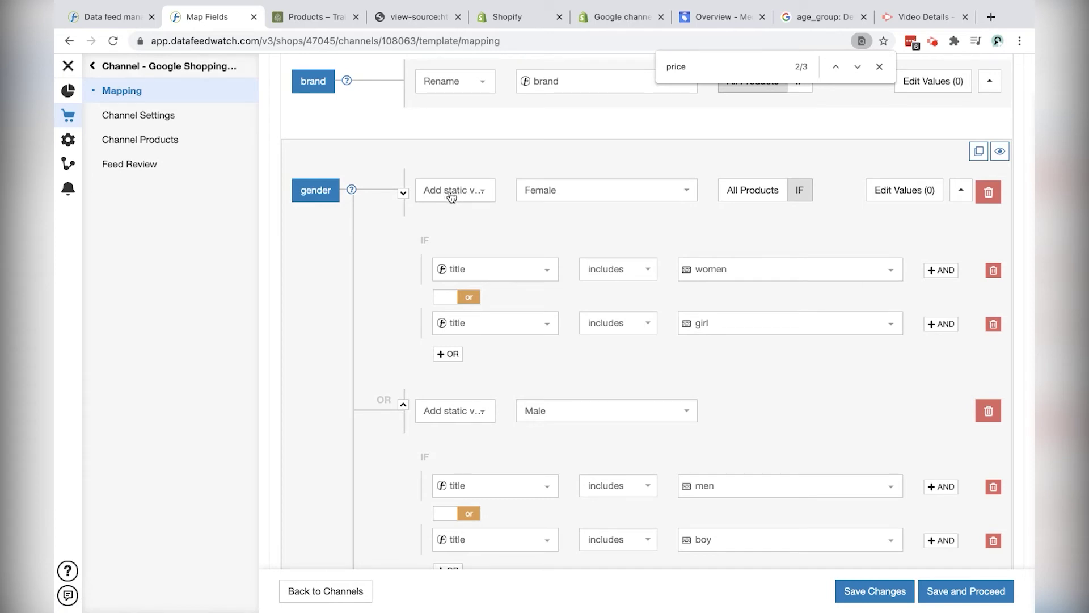
click(421, 191)
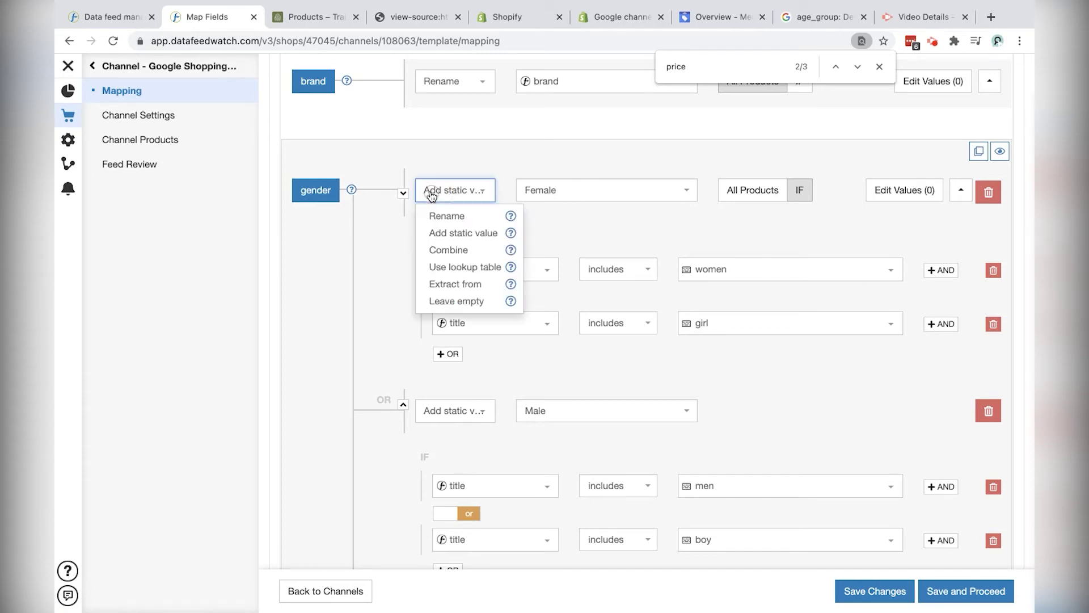
- Check the Female rule's static value options, save the field mapping and proceed to including or excluding products
click(605, 198)
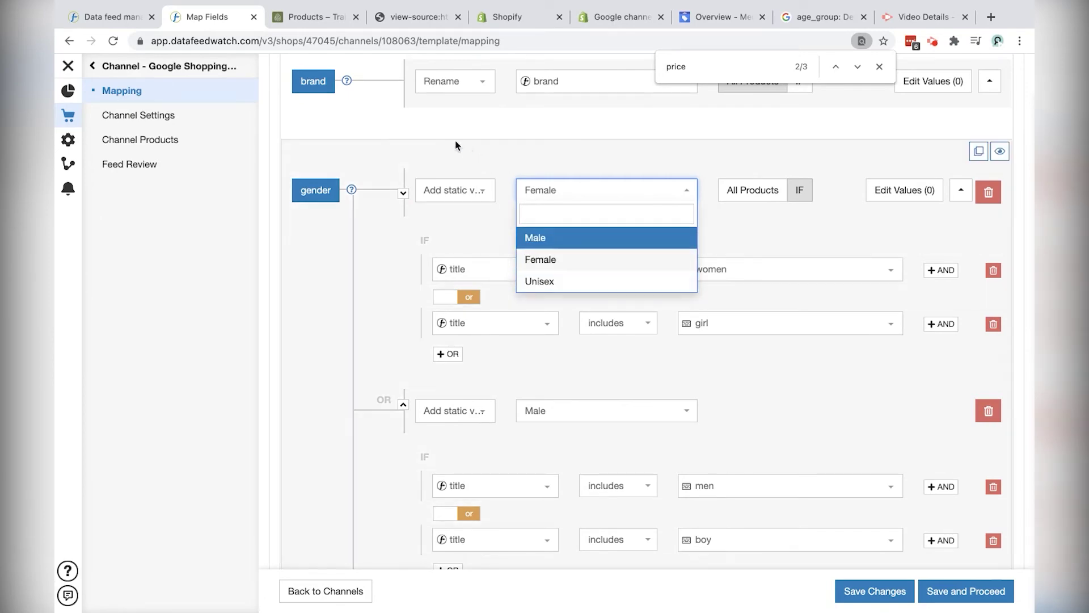
click(249, 368)
scroll(340, 369, down, 15)
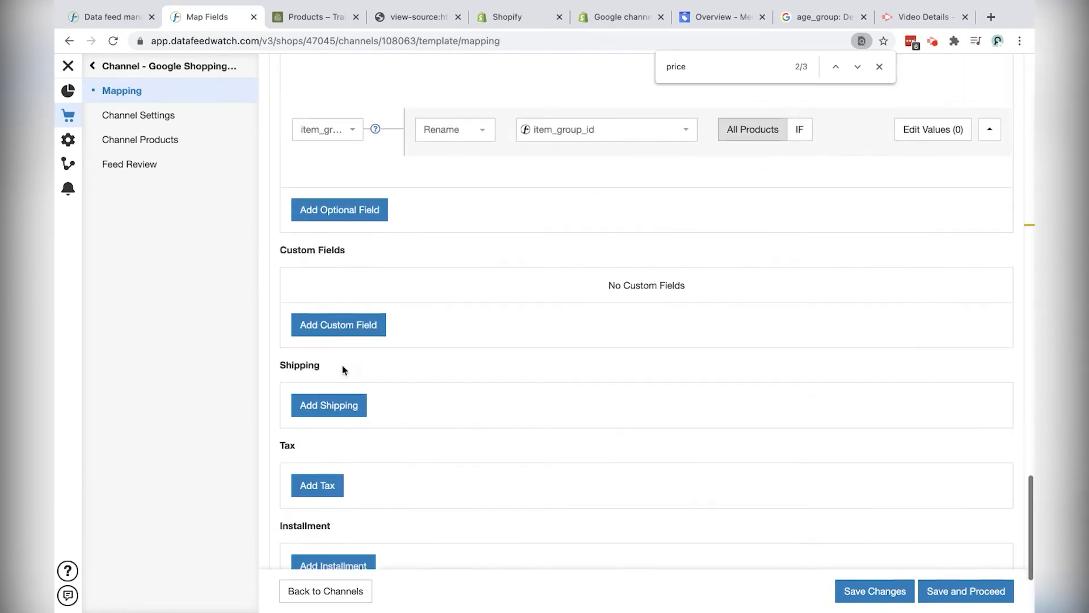
click(971, 591)
click(879, 67)
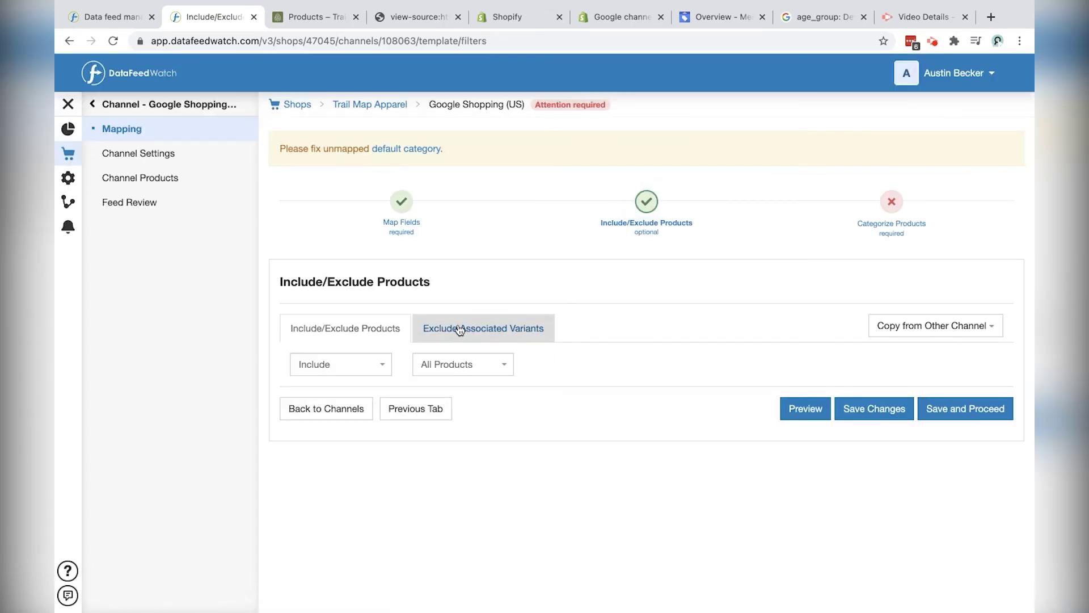
- Exclude products whose title includes "gift card", save the filter and proceed to product categorization
click(379, 366)
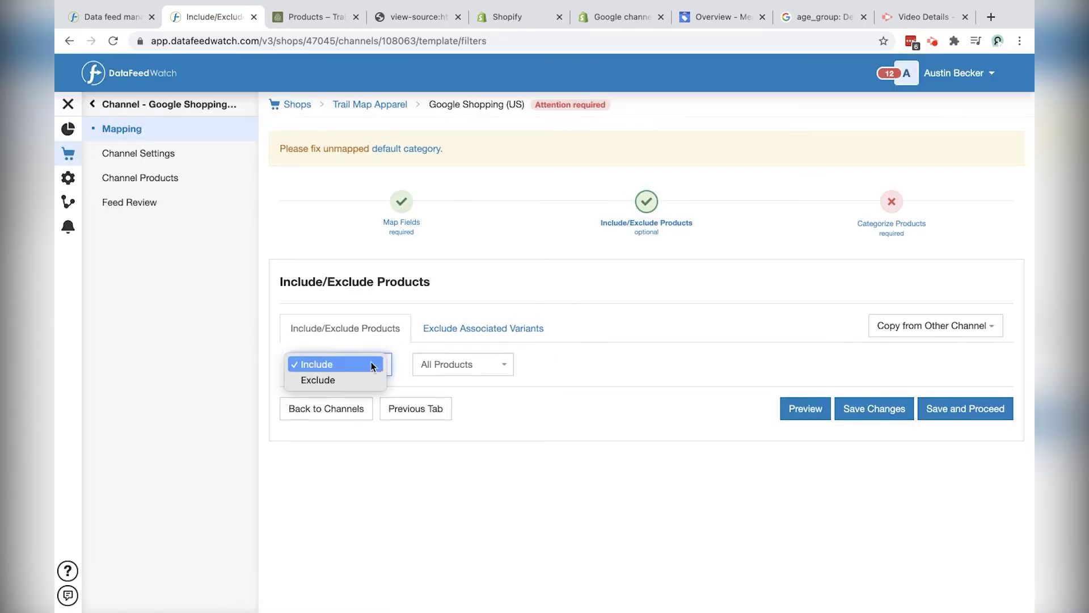
click(349, 380)
click(448, 372)
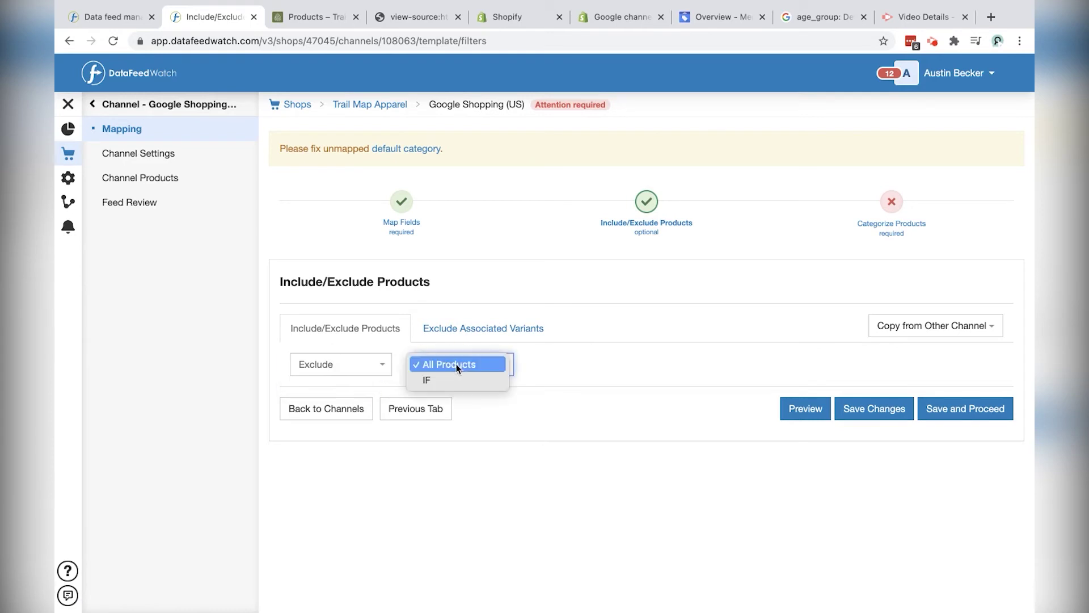
click(448, 382)
click(683, 421)
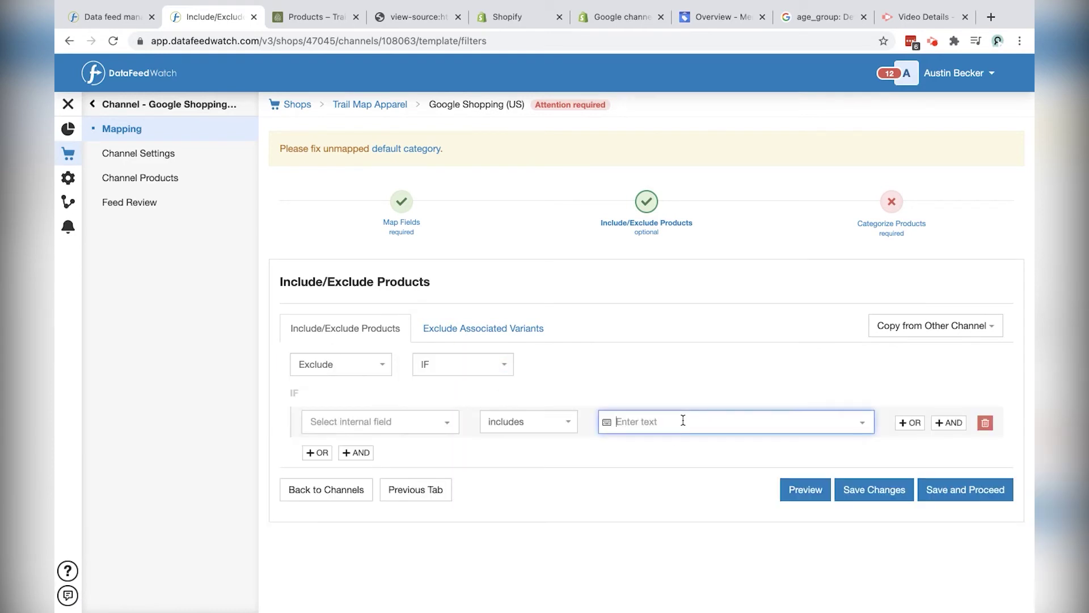
text(gift card)
click(424, 426)
text(title)
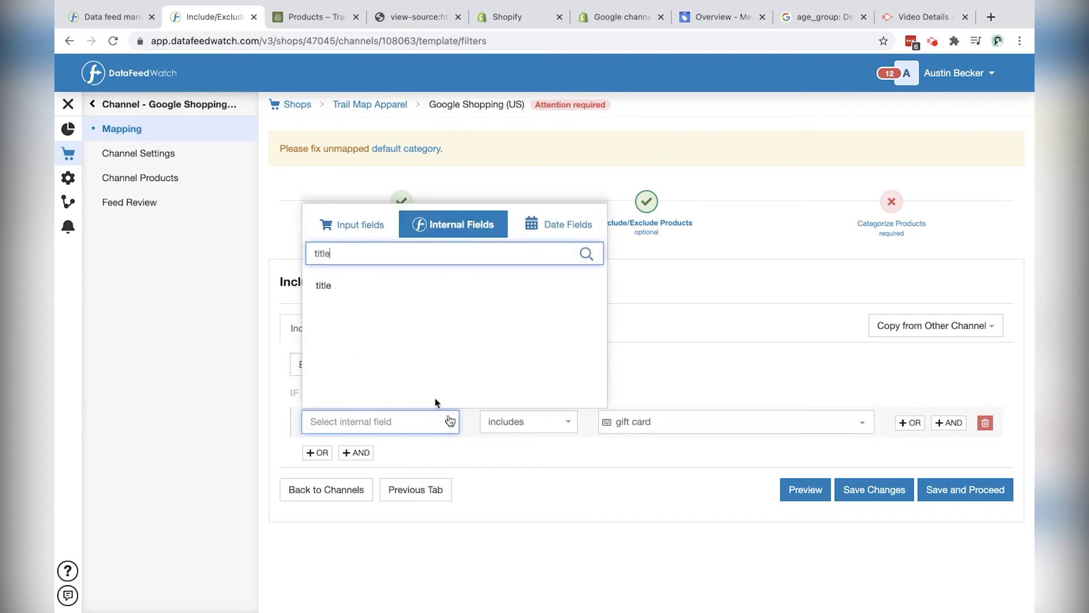
click(324, 284)
click(548, 426)
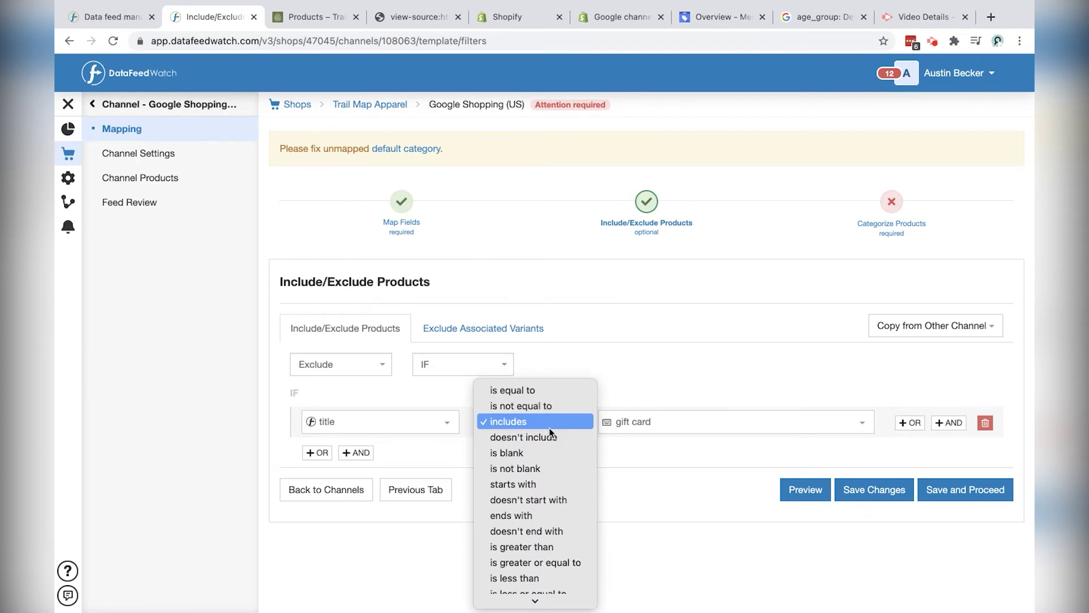
click(676, 421)
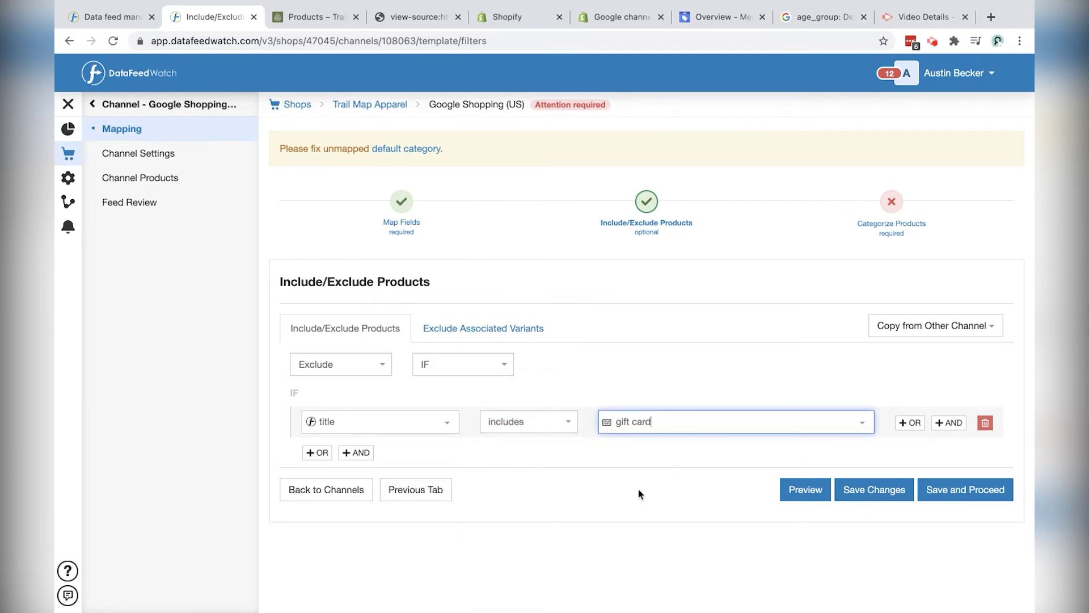
click(961, 496)
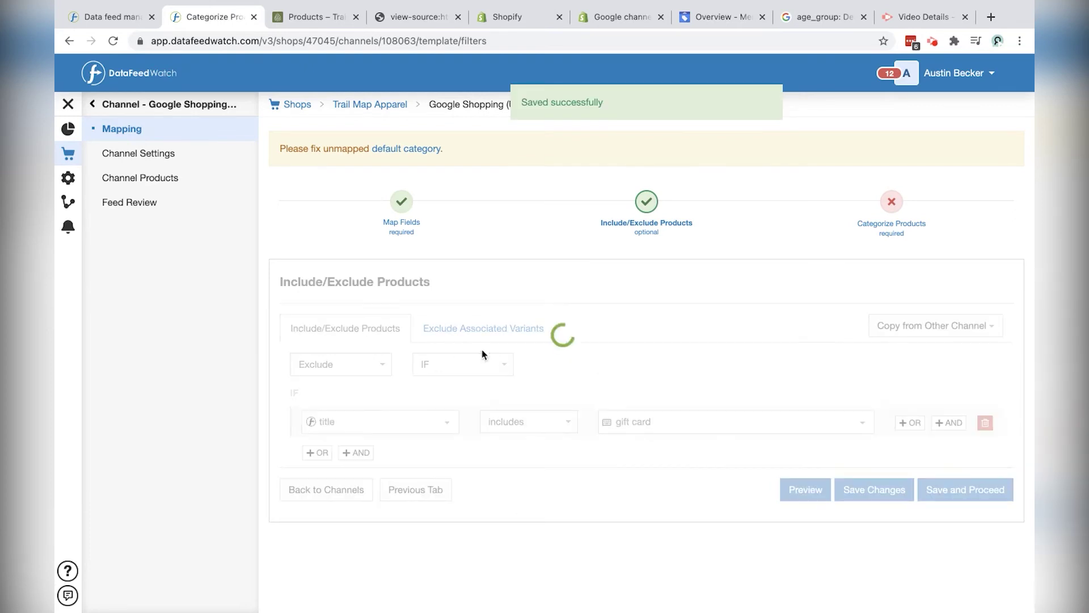
- Set the default category to Apparel & Accessories > Clothing > Shirts & Tops, then save and proceed
click(410, 364)
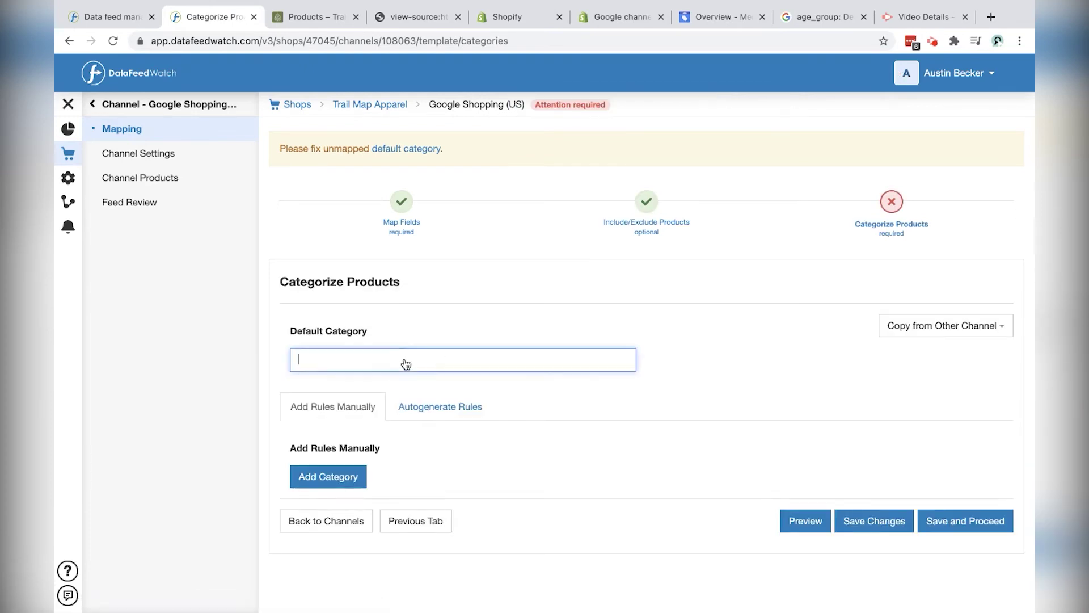
text(shirt)
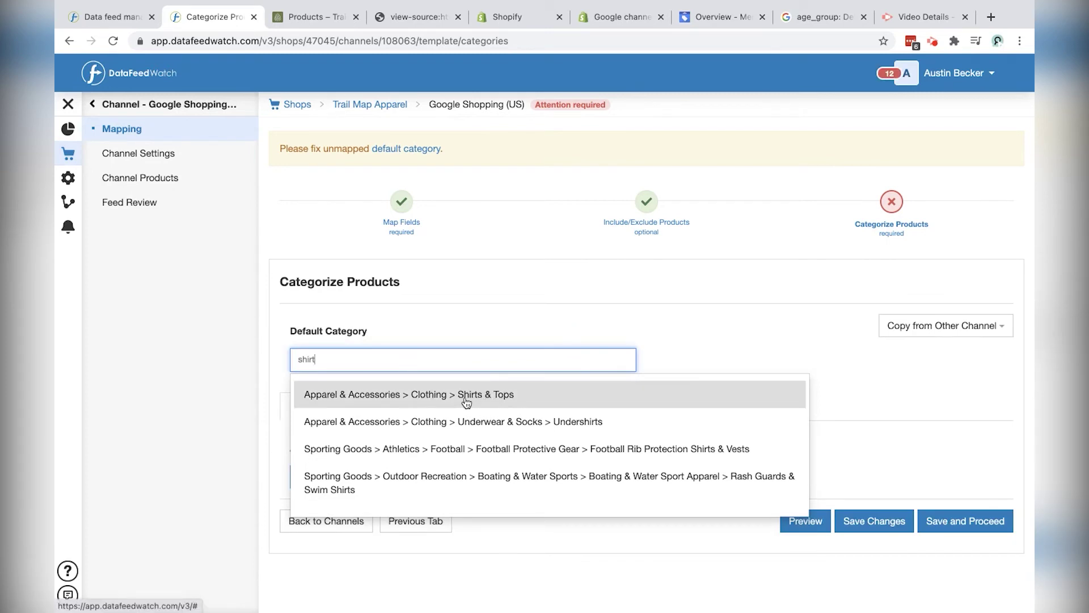
click(467, 401)
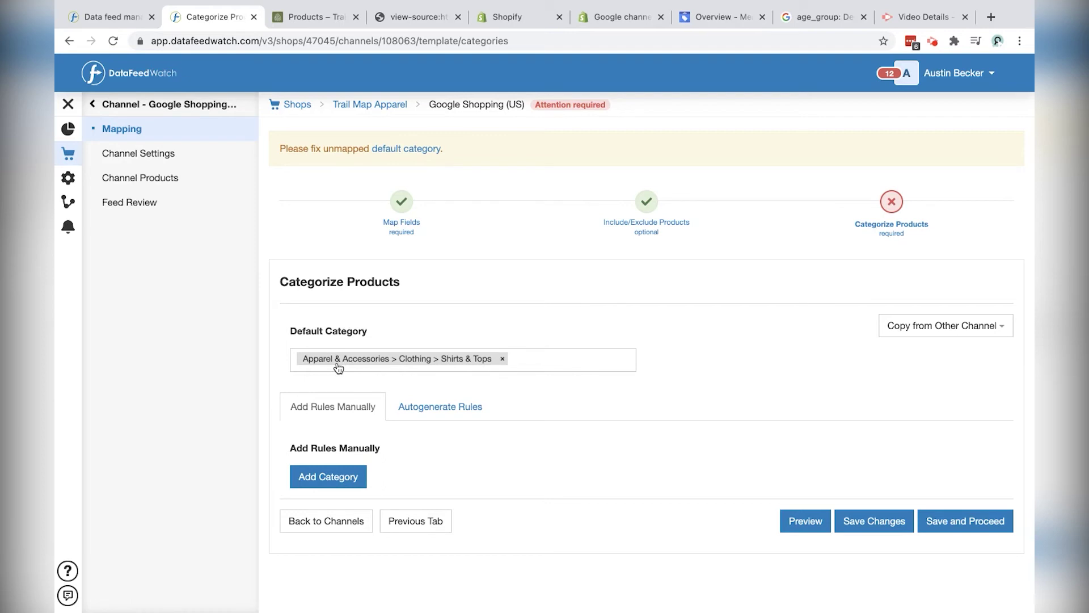
click(960, 521)
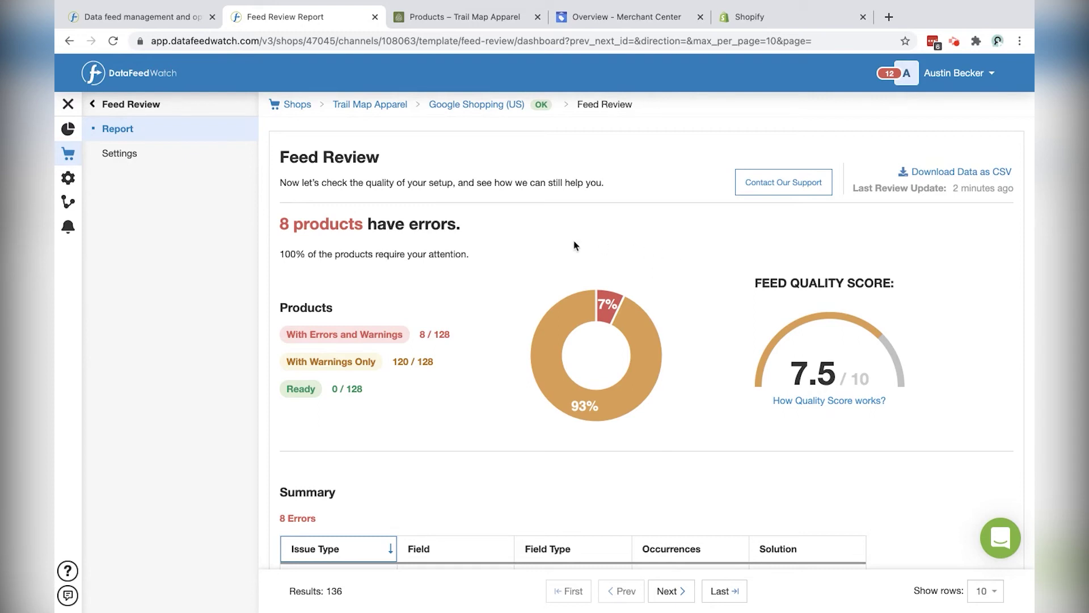
- Examine the feed review report's product status breakdown, quality score and summary of errors and warnings
scroll(533, 249, down, 3)
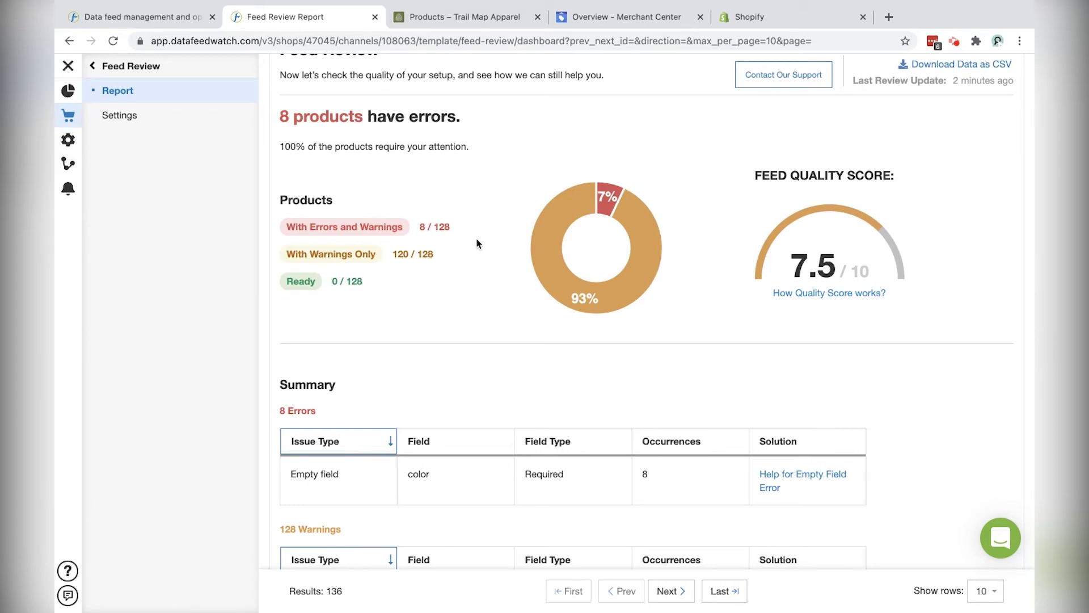
scroll(477, 240, down, 3)
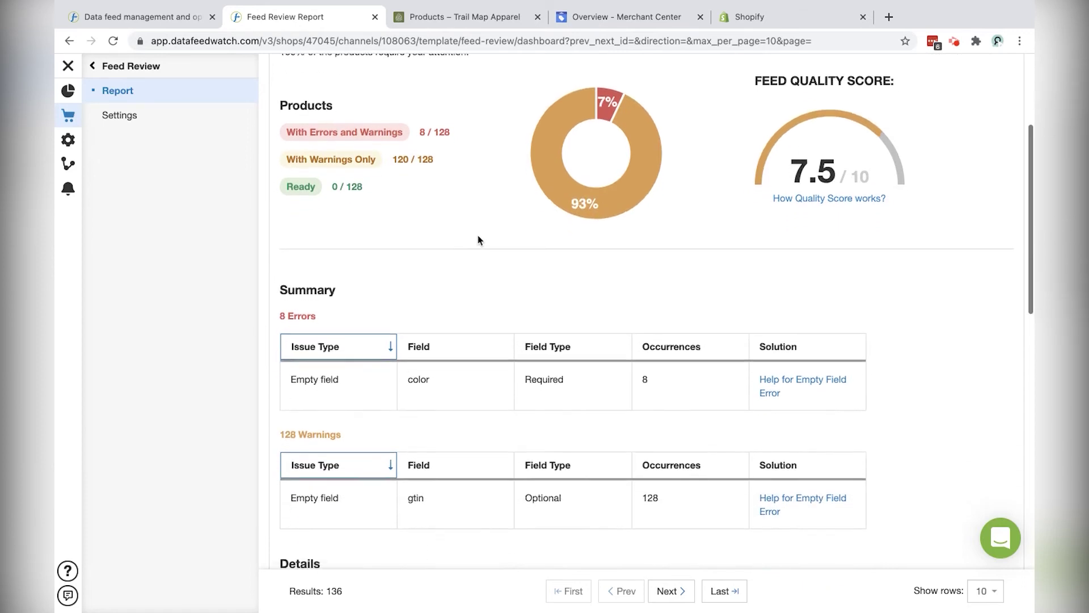
scroll(469, 238, down, 3)
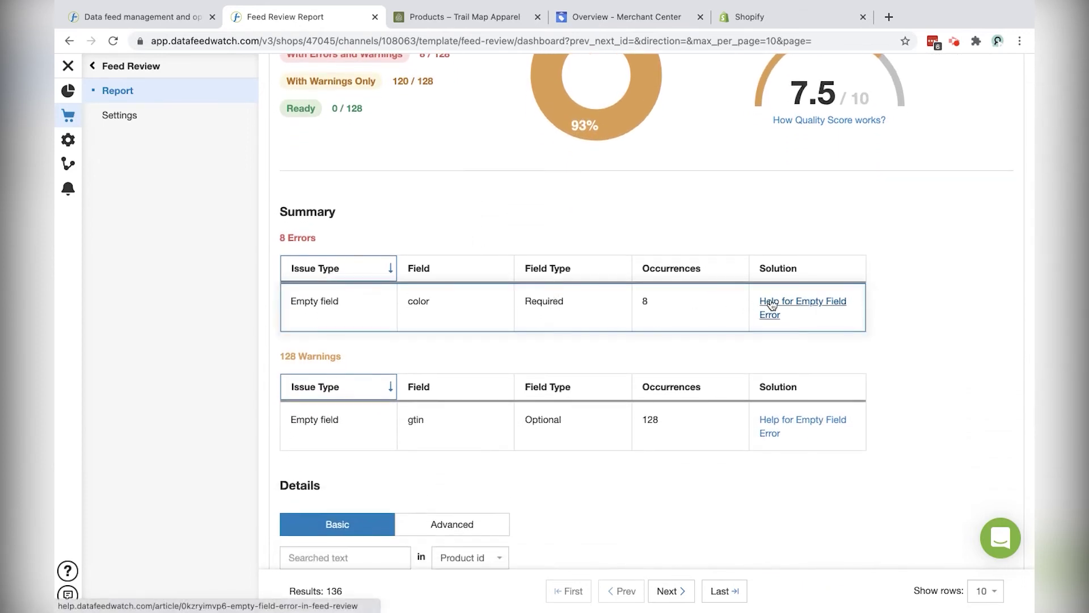
scroll(771, 304, down, 10)
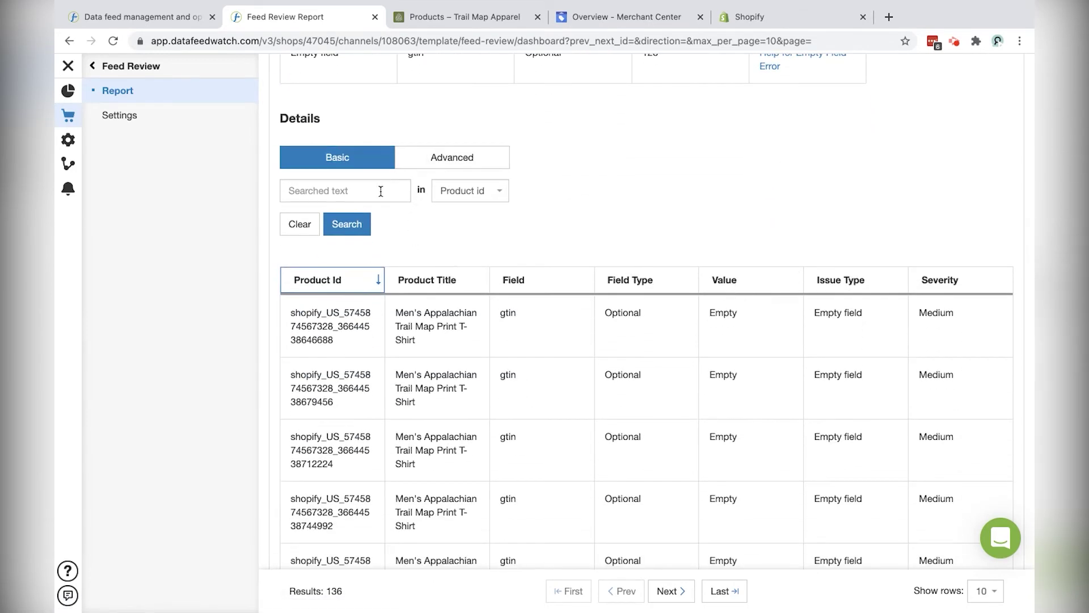
- Filter the feed review details with an advanced search for issue type includes "Empty field" and look through the listed products
click(366, 199)
click(488, 192)
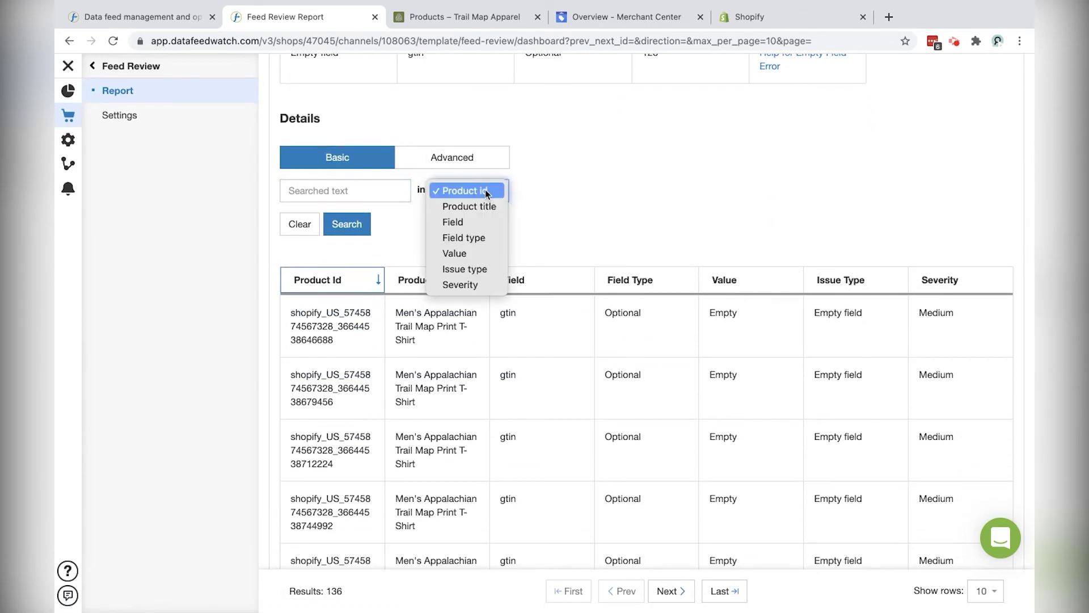
click(463, 162)
click(463, 163)
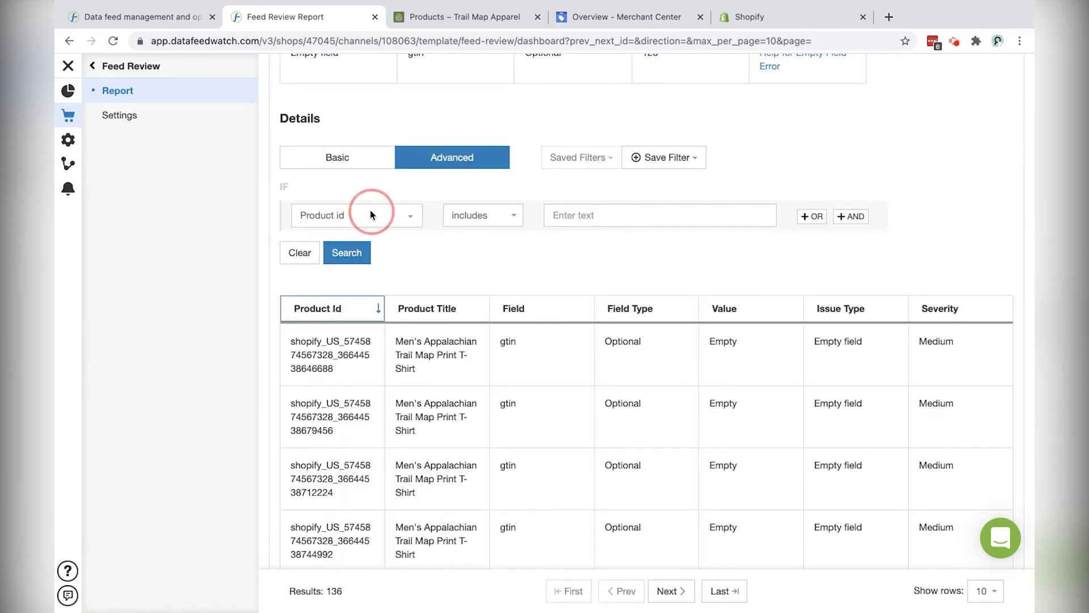
click(370, 215)
scroll(360, 355, down, 4)
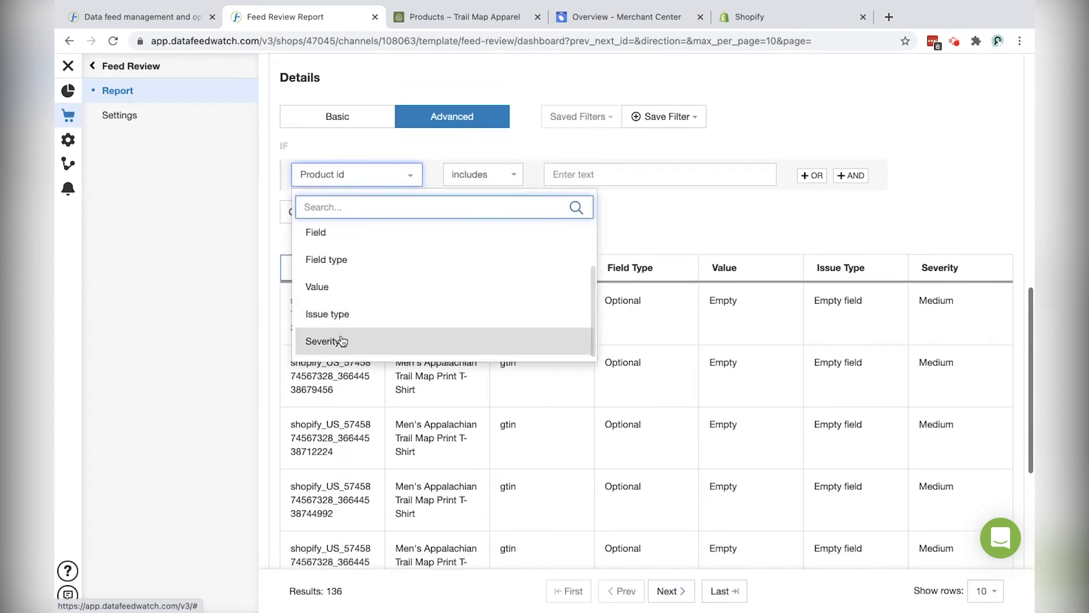
click(345, 317)
click(660, 173)
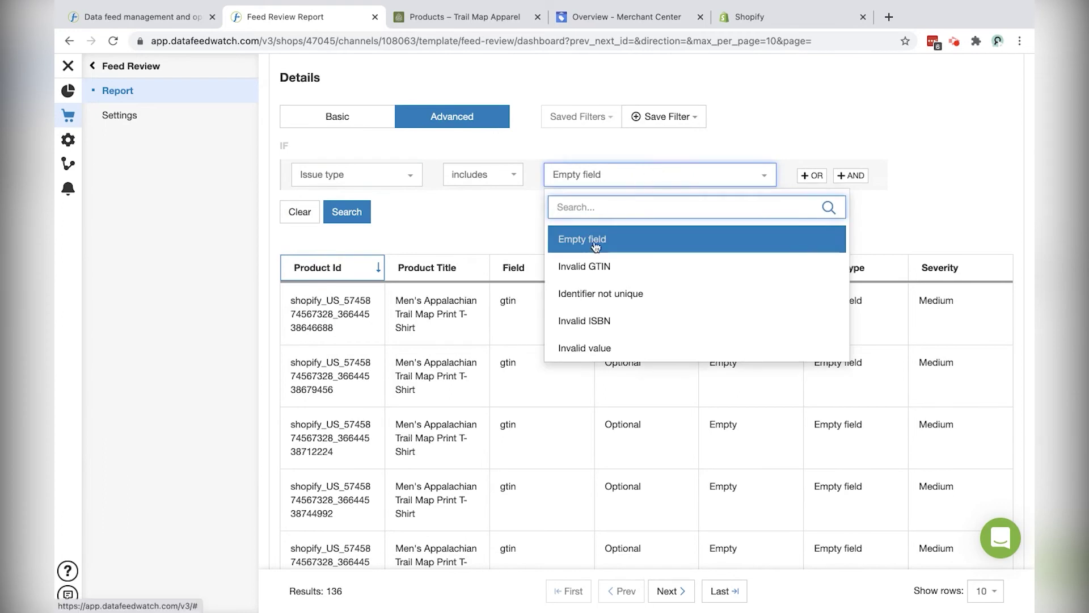
click(584, 236)
click(343, 212)
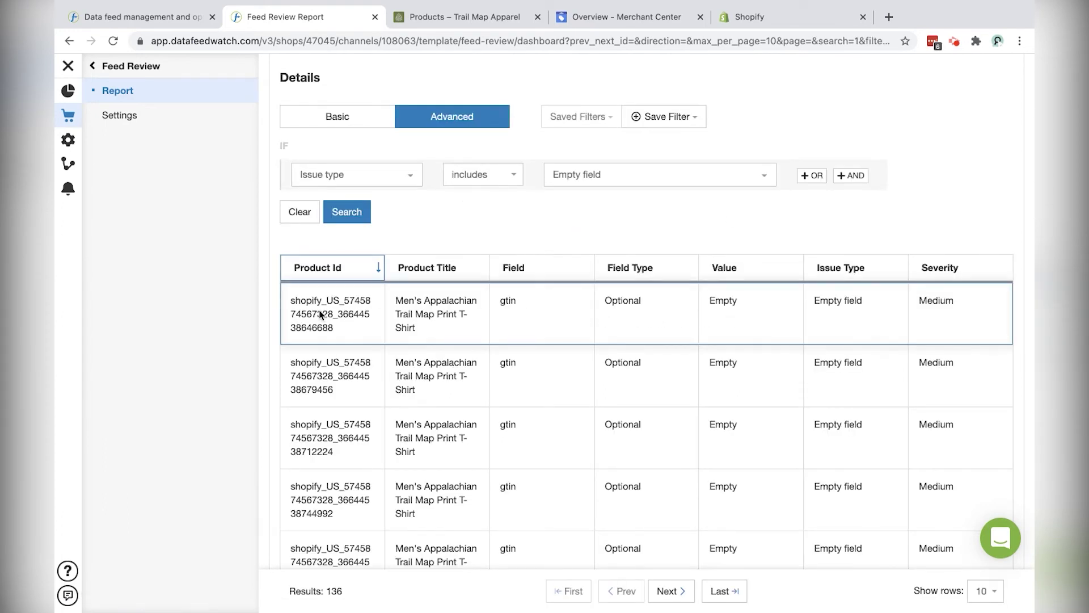
scroll(594, 318, down, 8)
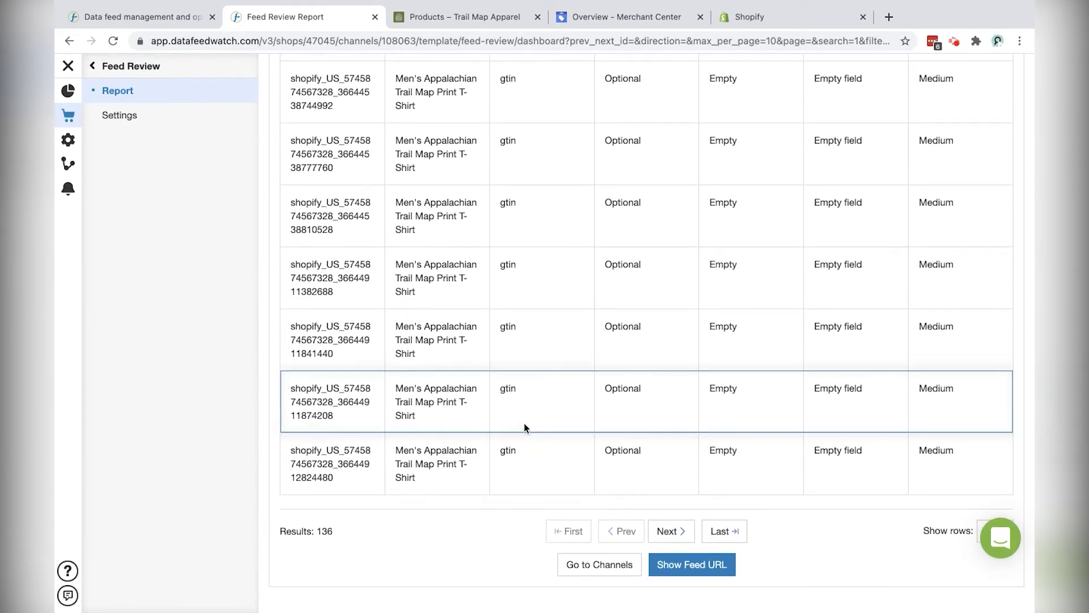
scroll(526, 430, up, 15)
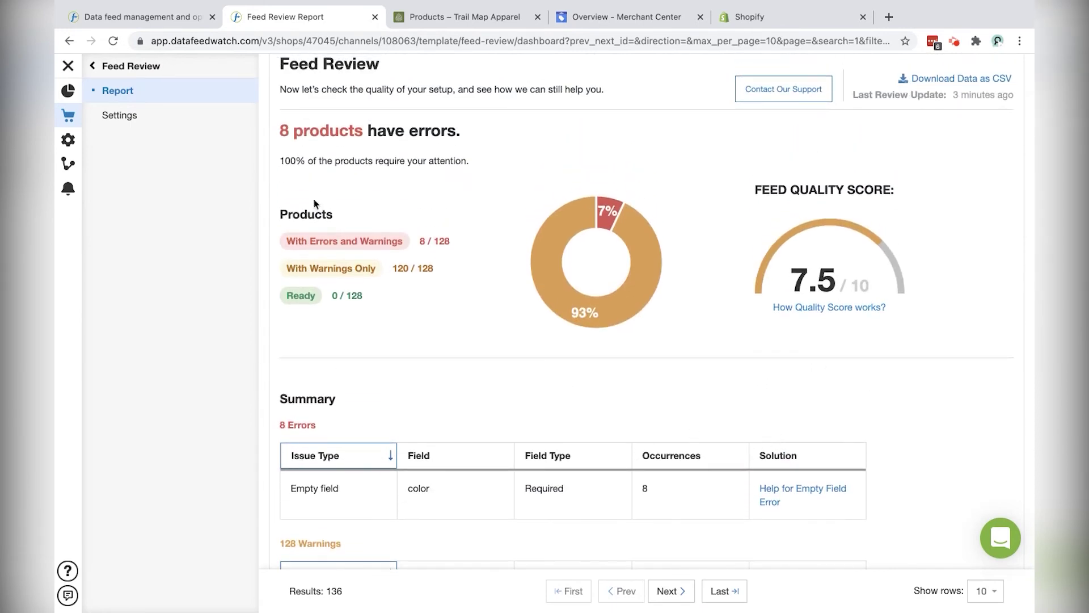
- Return to the channel's field mapping and preview the outcome values of the color field
click(95, 67)
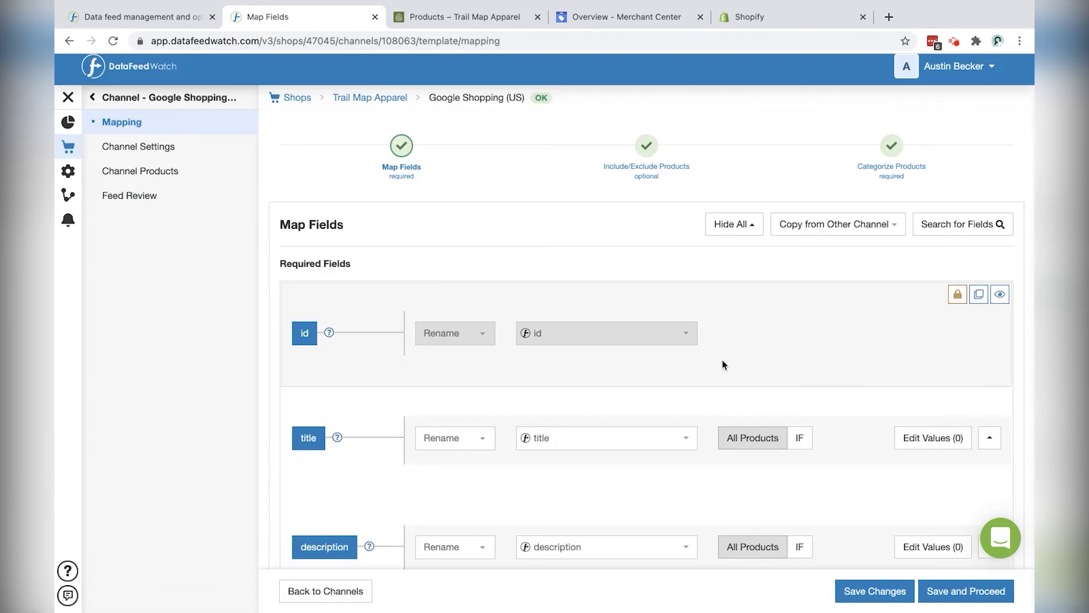
scroll(726, 366, down, 20)
scroll(730, 367, down, 2)
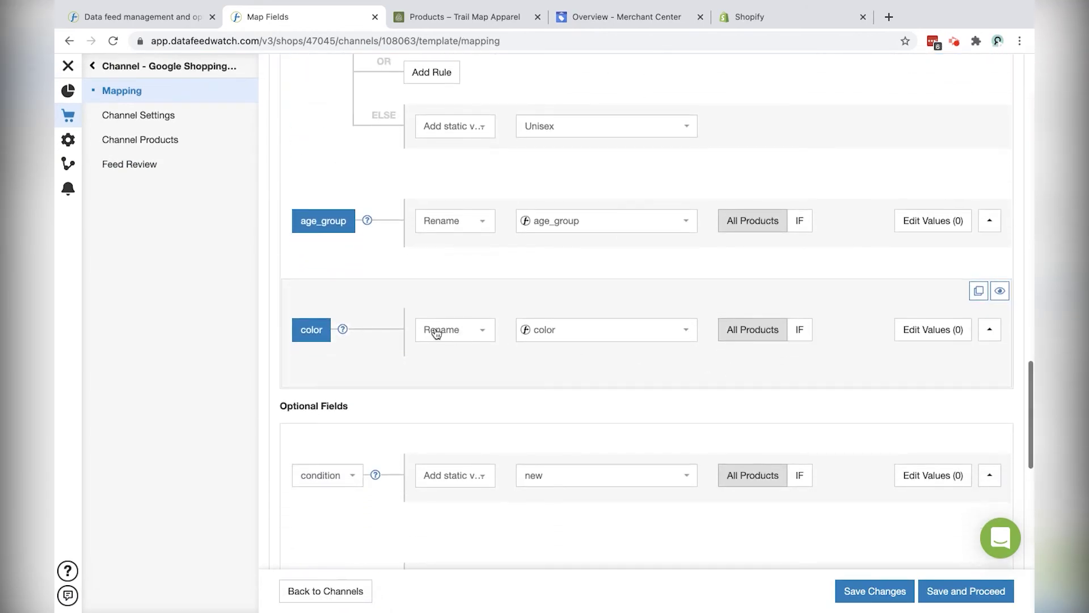
click(1000, 292)
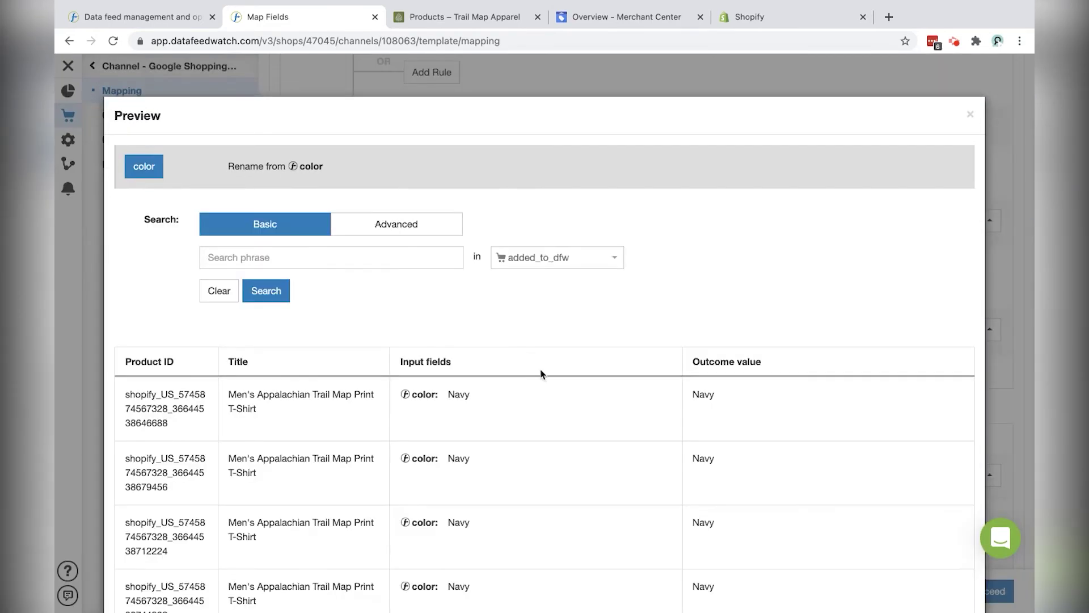
scroll(542, 372, down, 3)
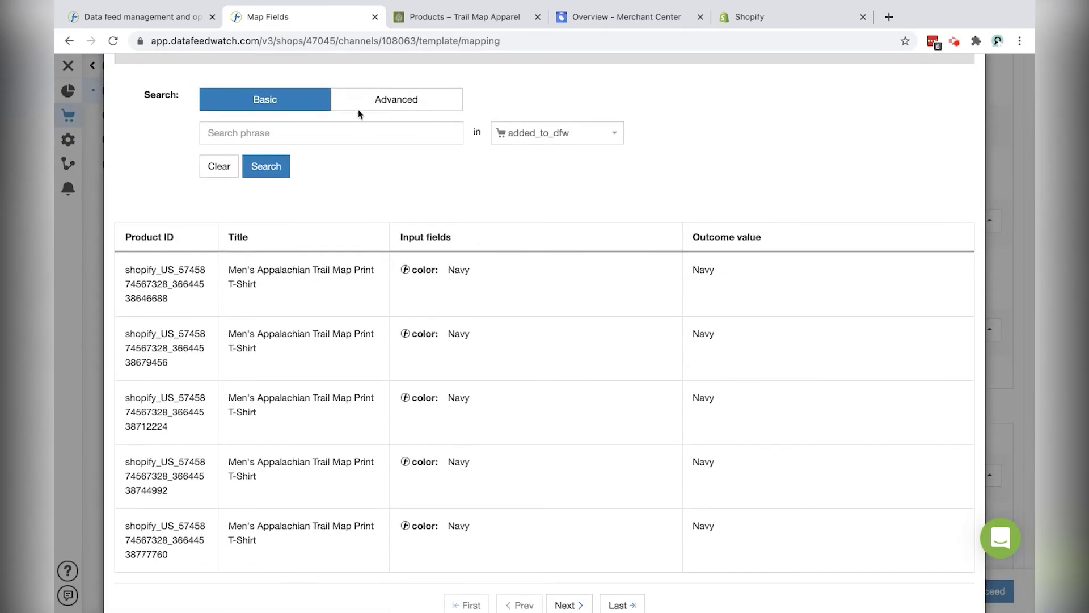
- Filter the color preview with an advanced search for products whose color_option is blank
click(384, 105)
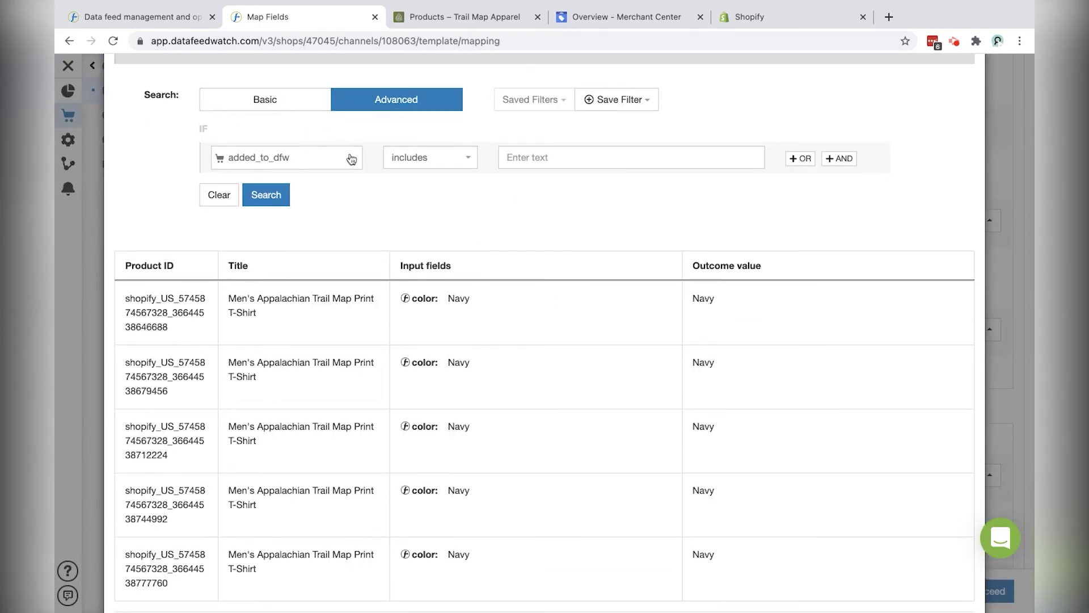
click(309, 166)
text(color)
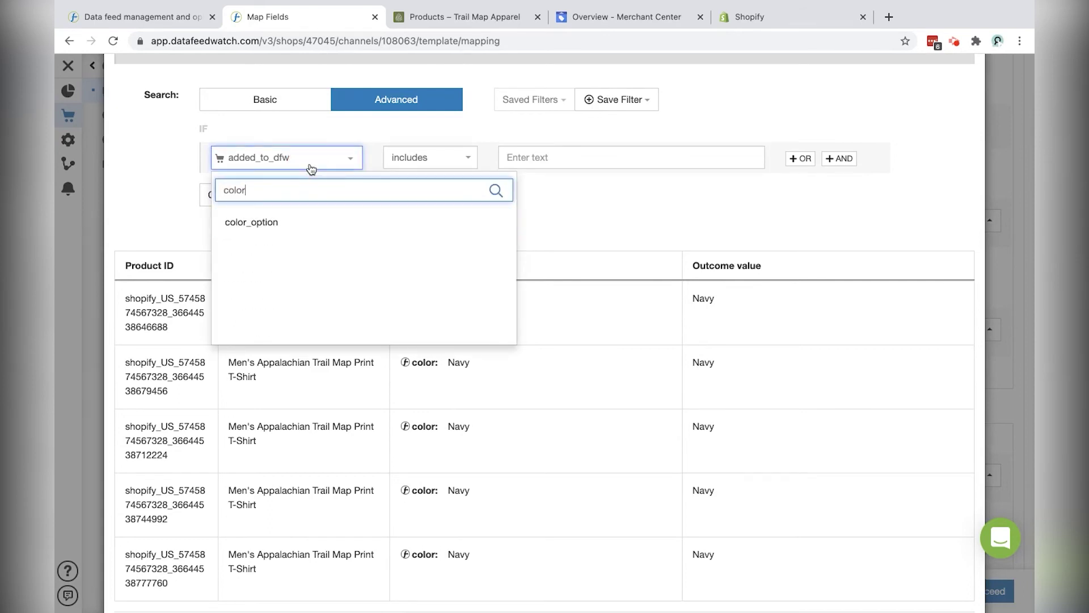
click(275, 223)
click(445, 157)
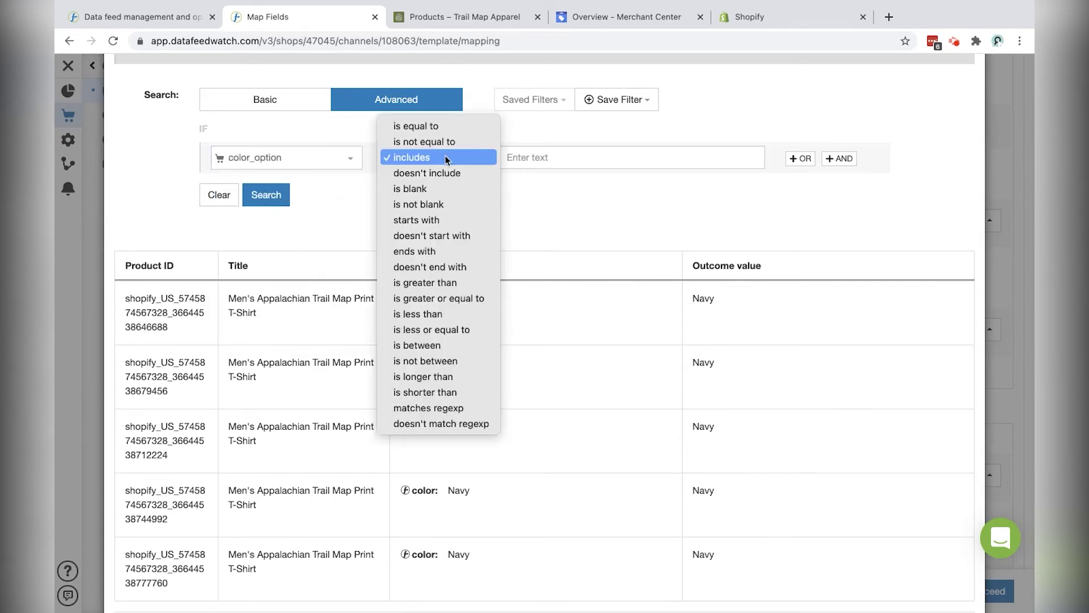
click(444, 188)
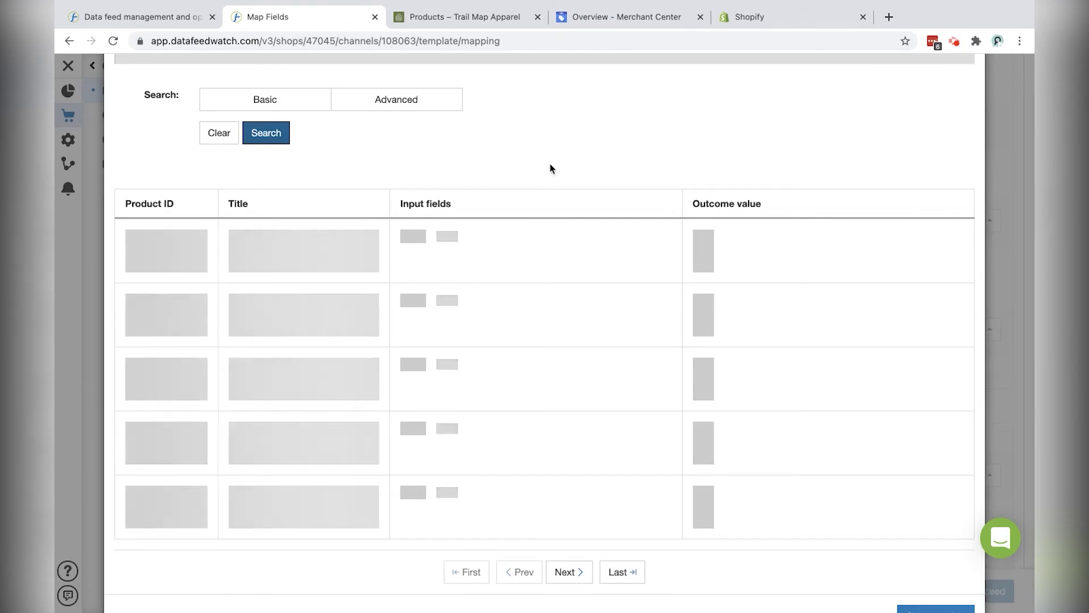
scroll(555, 179, down, 2)
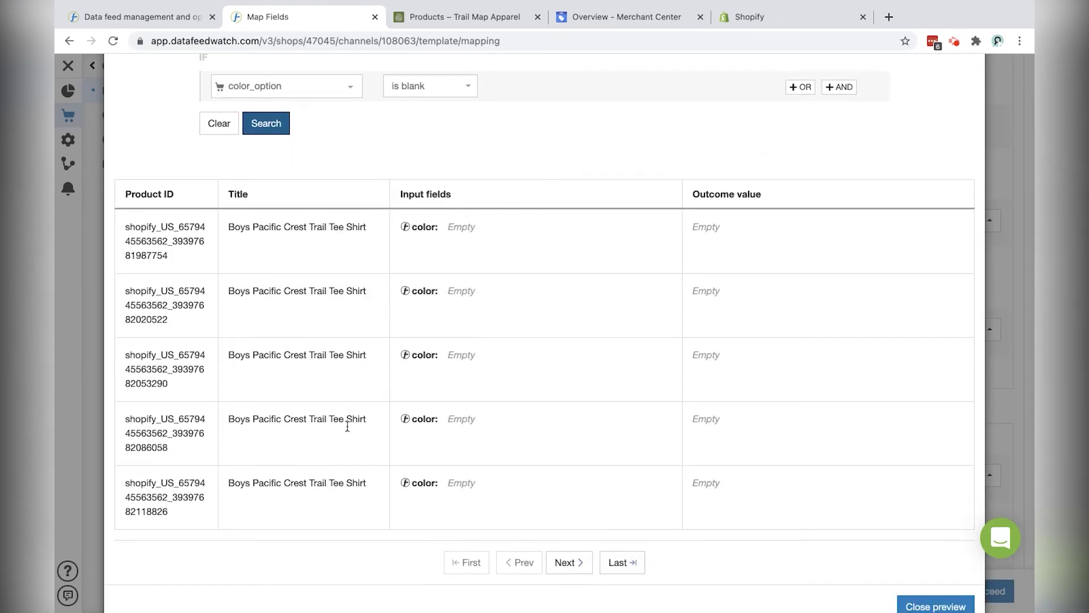
- Switch to the Trail Map Apparel store and check the Boys Pacific Crest Trail Tee Shirt page for its color and options
click(459, 26)
scroll(340, 165, up, 10)
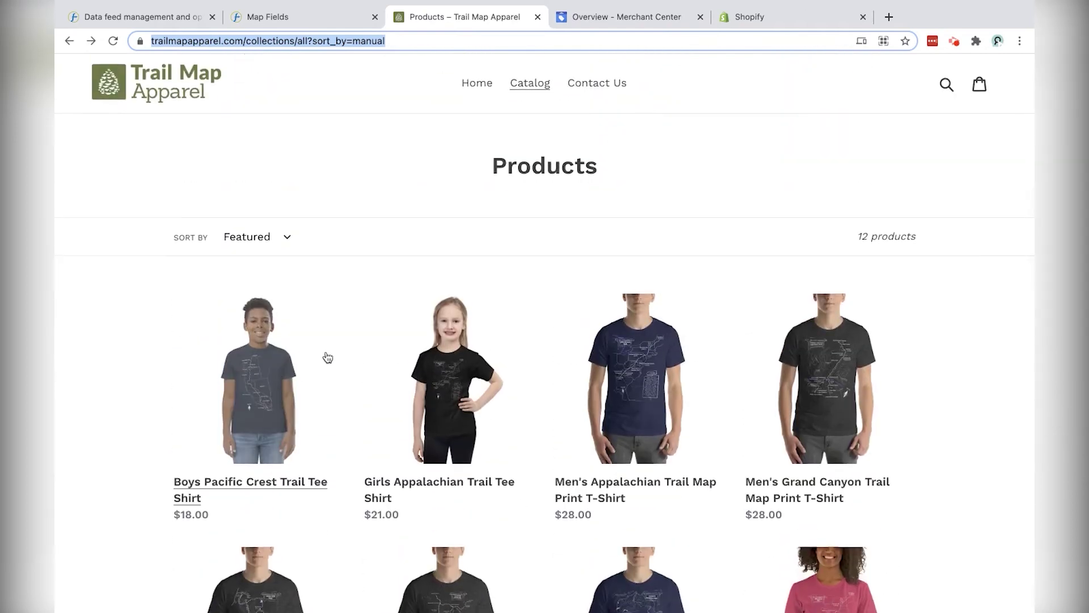
scroll(295, 341, down, 3)
click(261, 282)
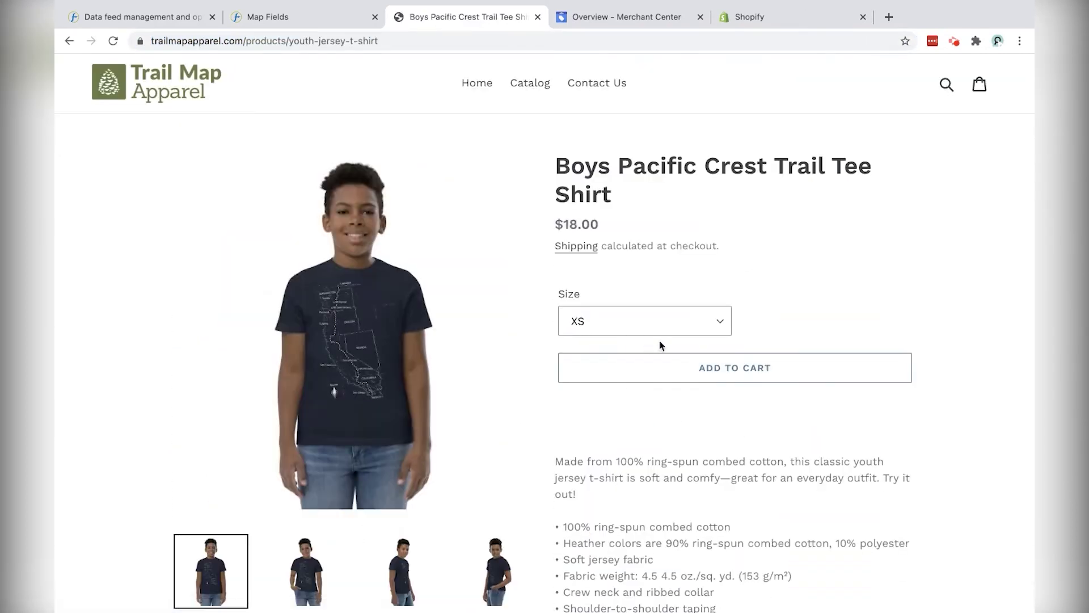
mouse_move(353, 315)
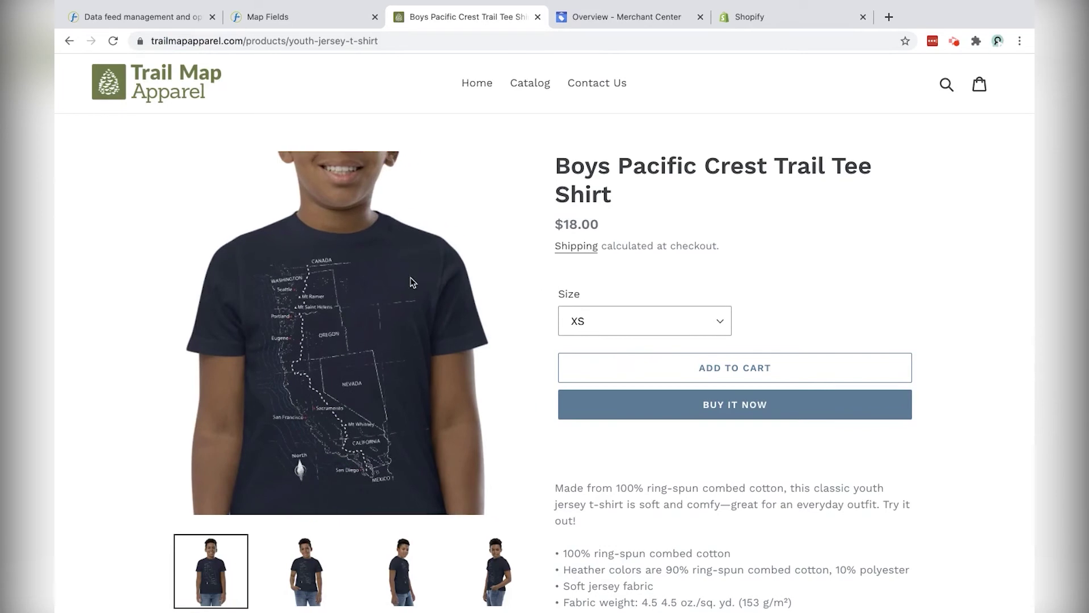
click(307, 18)
click(416, 17)
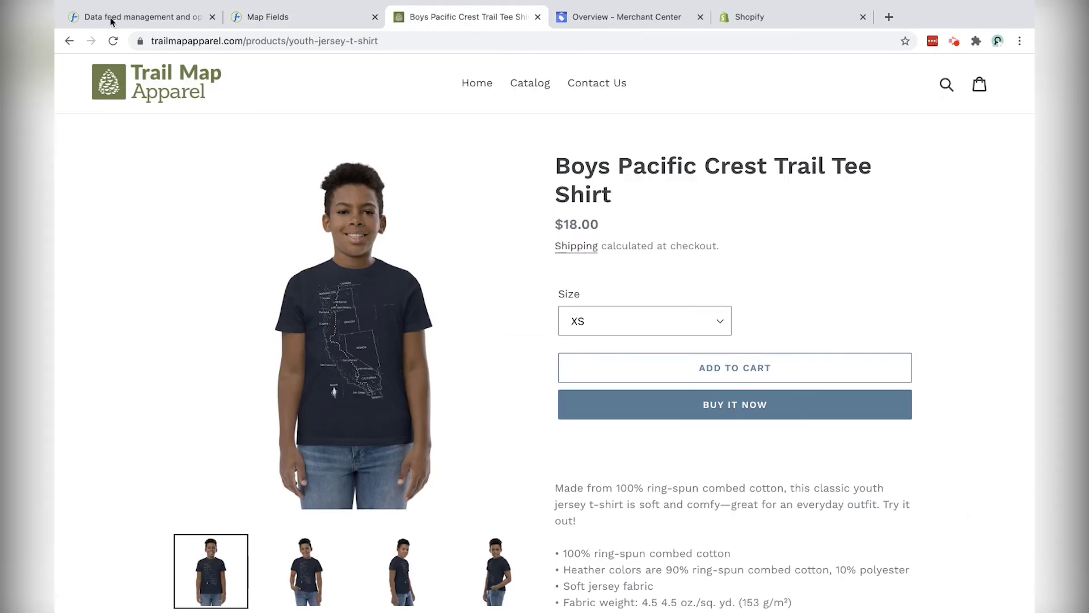
- Open the Girls Appalachian Trail Tee Shirt product page and check the shirt's color and size choices
click(68, 41)
click(478, 307)
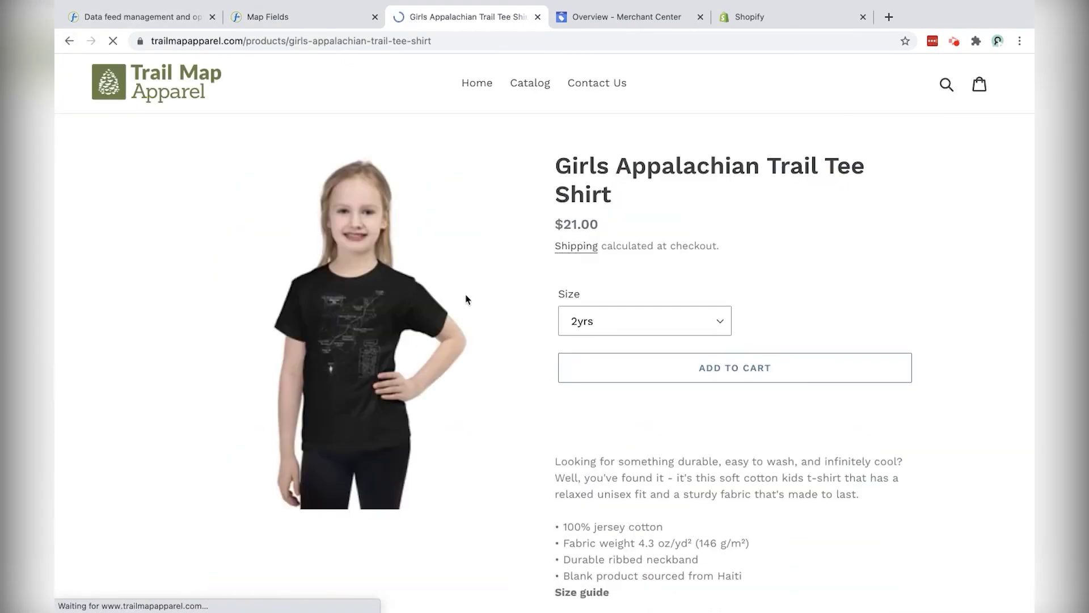
click(611, 328)
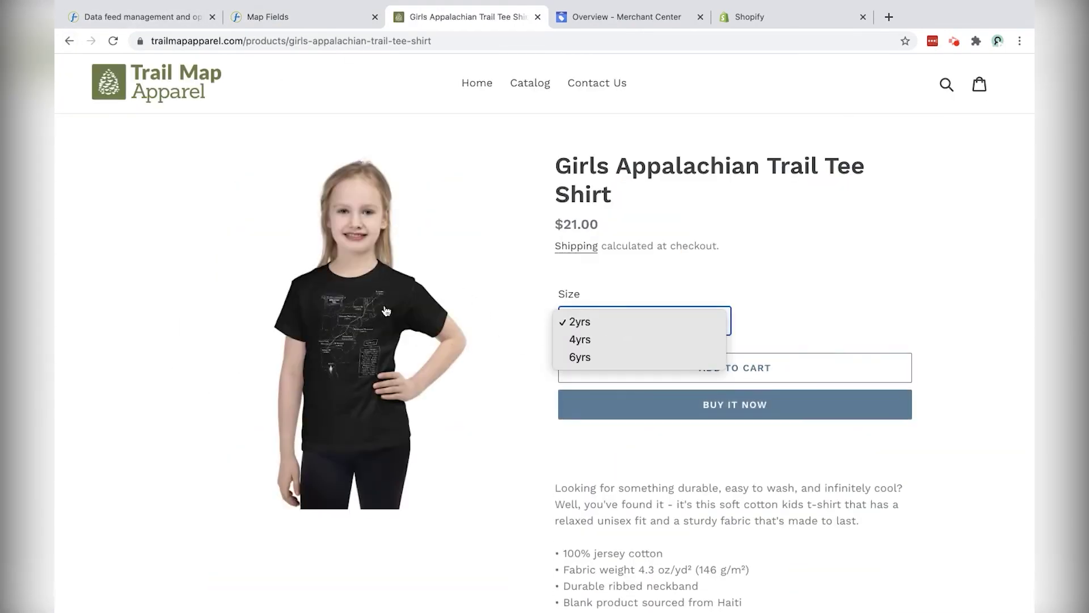
click(294, 15)
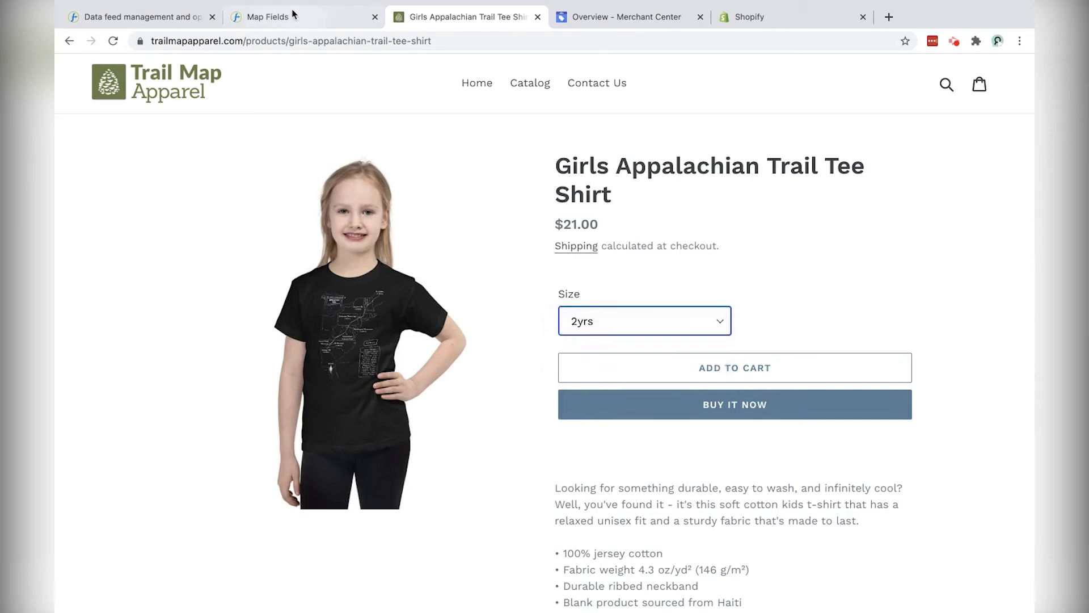
- Review the color field's preview in the channel mapping and recheck the Girls Appalachian Trail Tee Shirt page on the store
click(296, 17)
scroll(808, 136, up, 3)
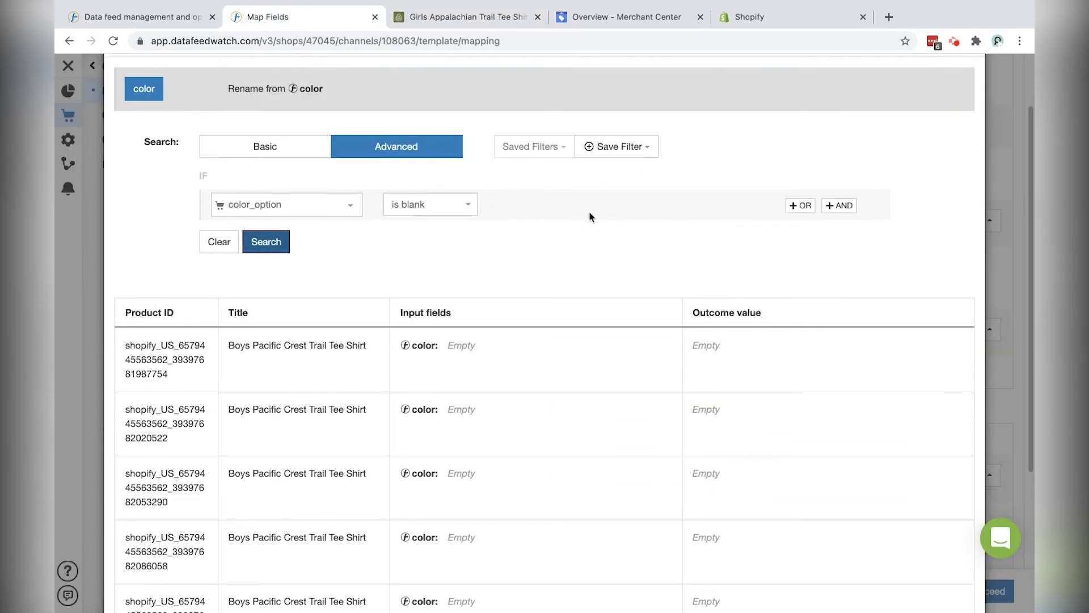
scroll(769, 178, up, 2)
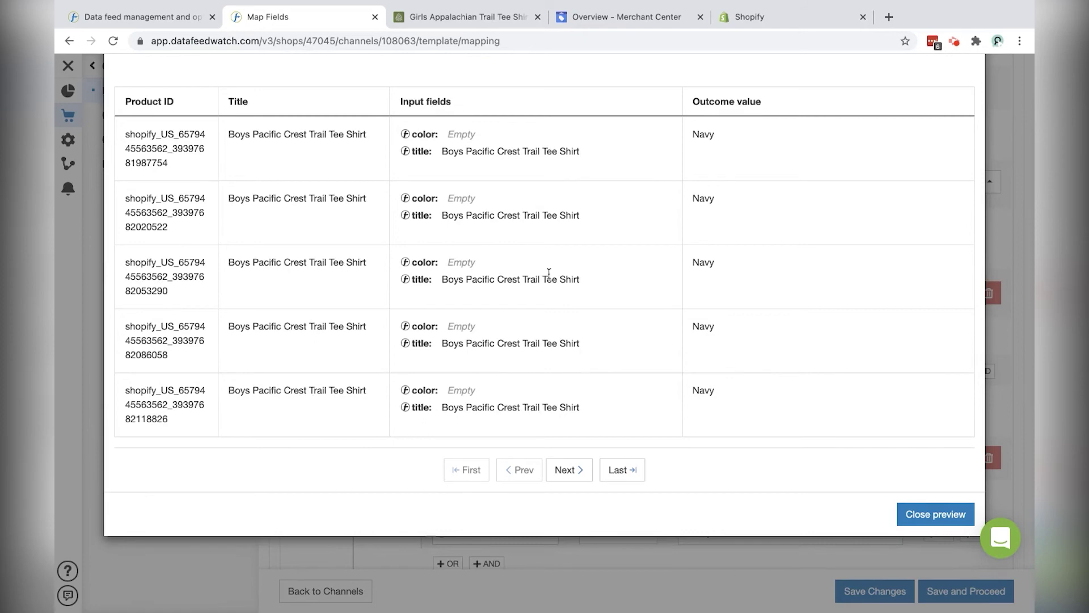
click(474, 19)
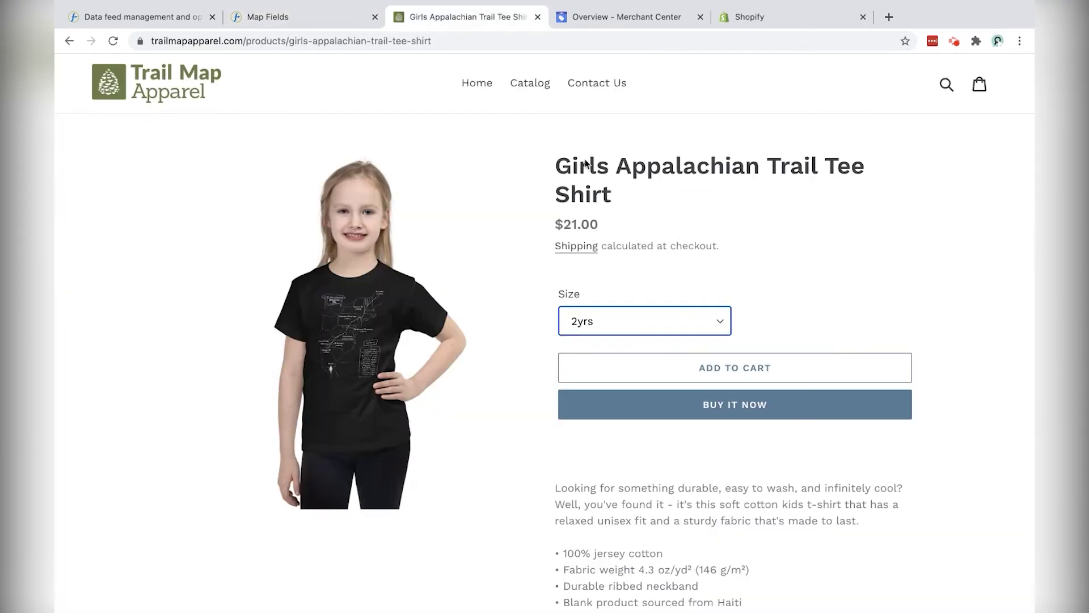
click(639, 323)
click(644, 321)
click(272, 18)
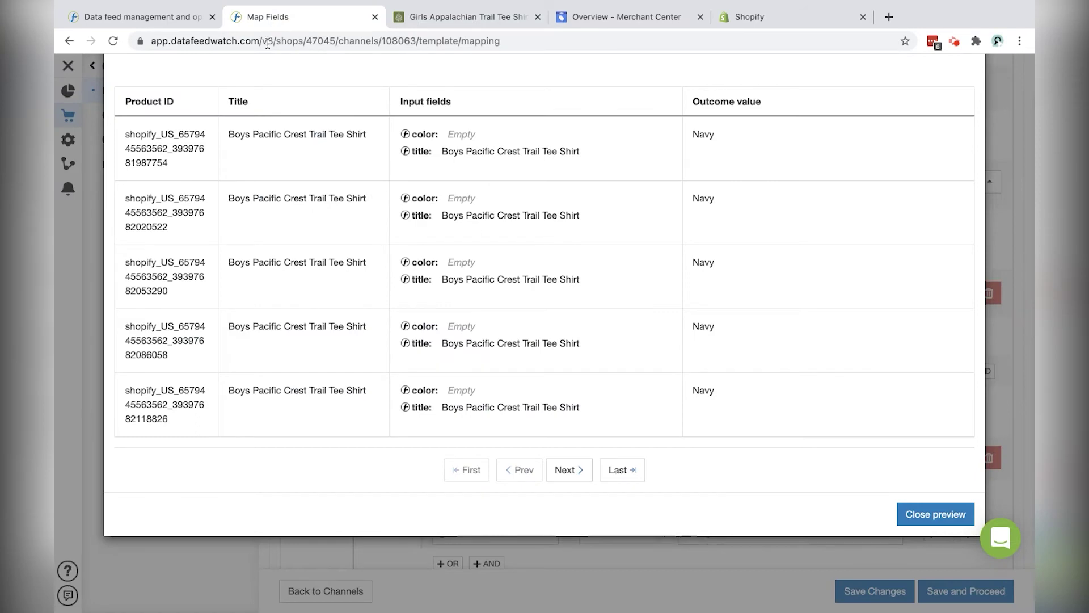
- Close the color preview, then save the field mapping and proceed through the product categorization
click(924, 513)
click(943, 590)
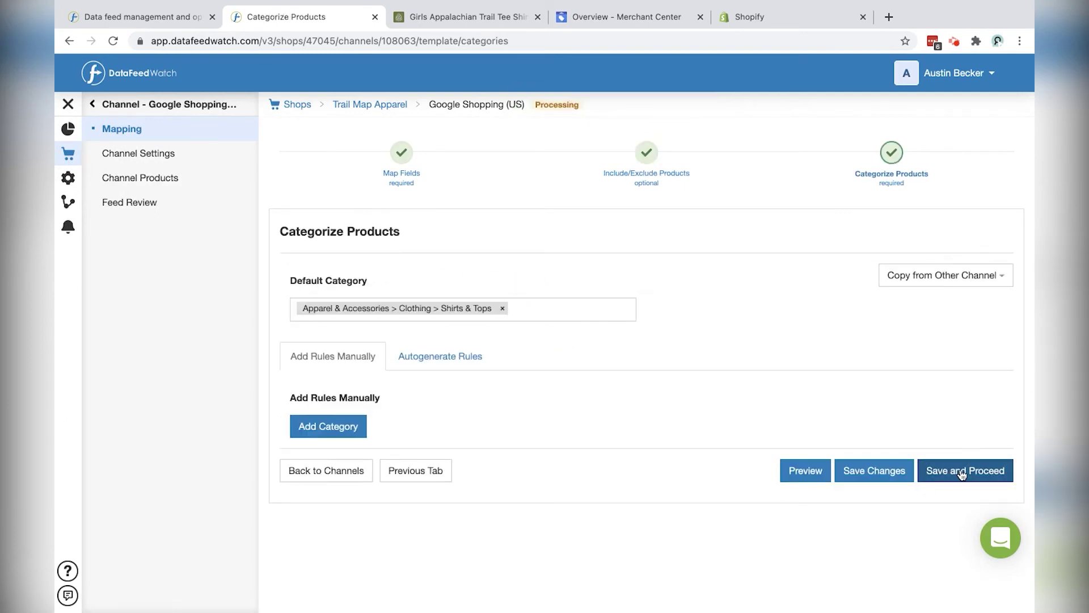
click(965, 471)
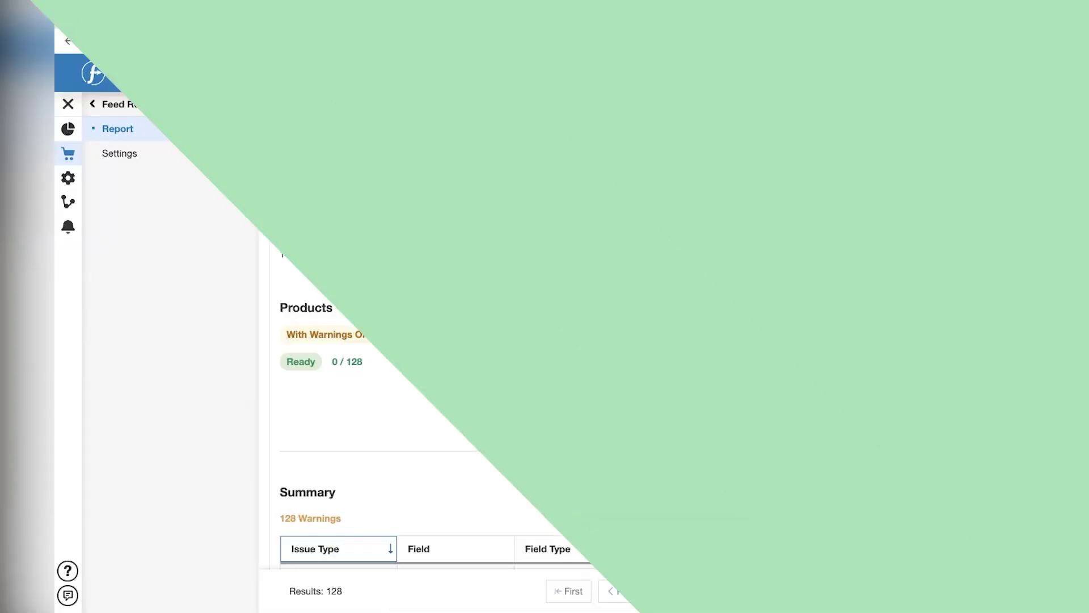
- Examine the updated feed review report's product statuses, quality score, warnings summary and per-product details
scroll(941, 323, down, 4)
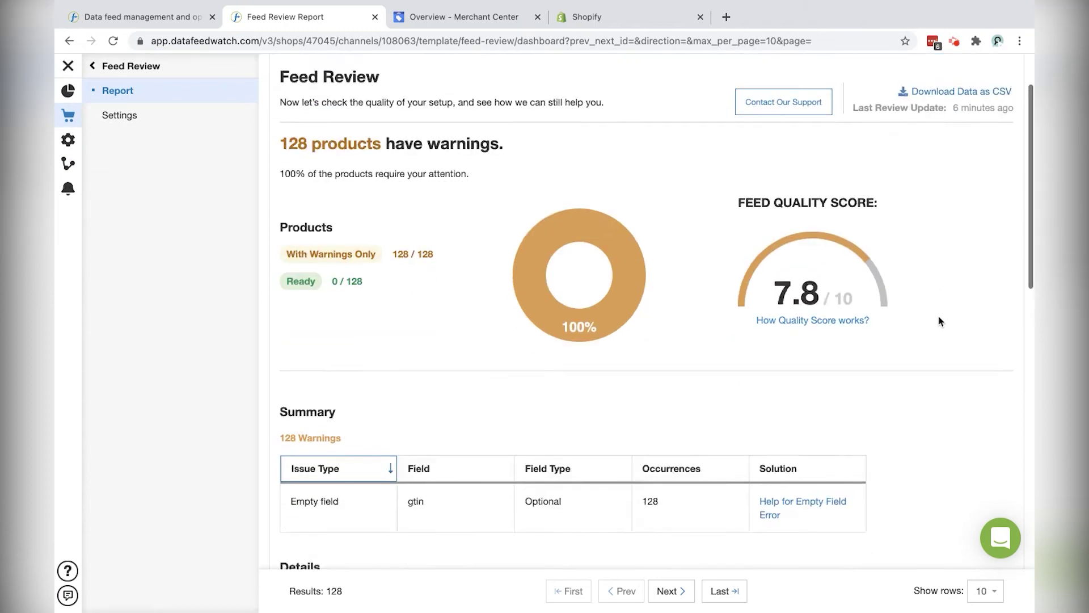
scroll(942, 325, up, 1)
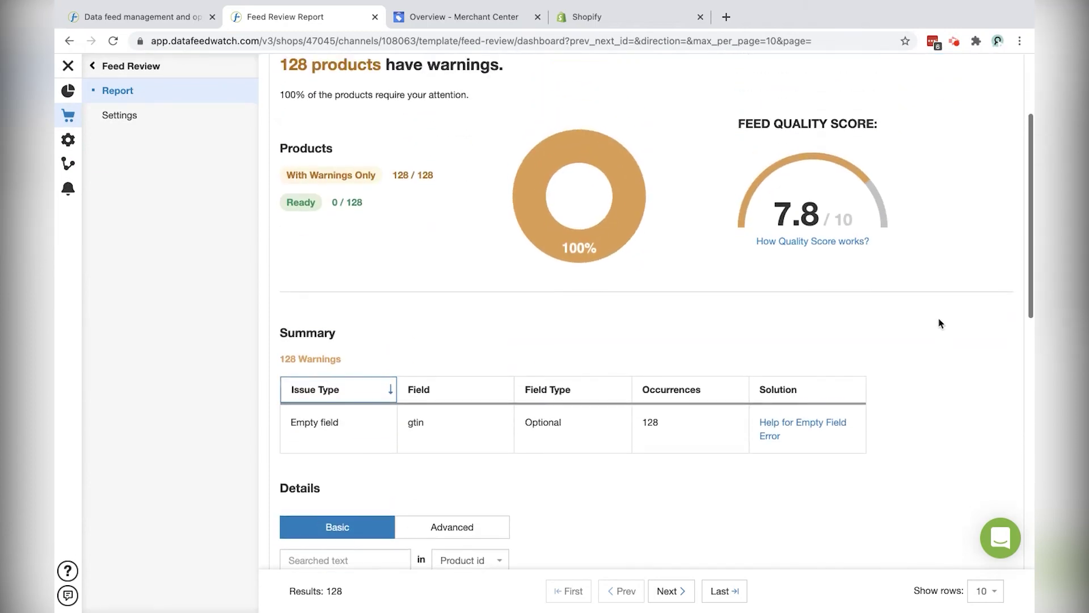
scroll(397, 247, down, 1)
mouse_move(354, 116)
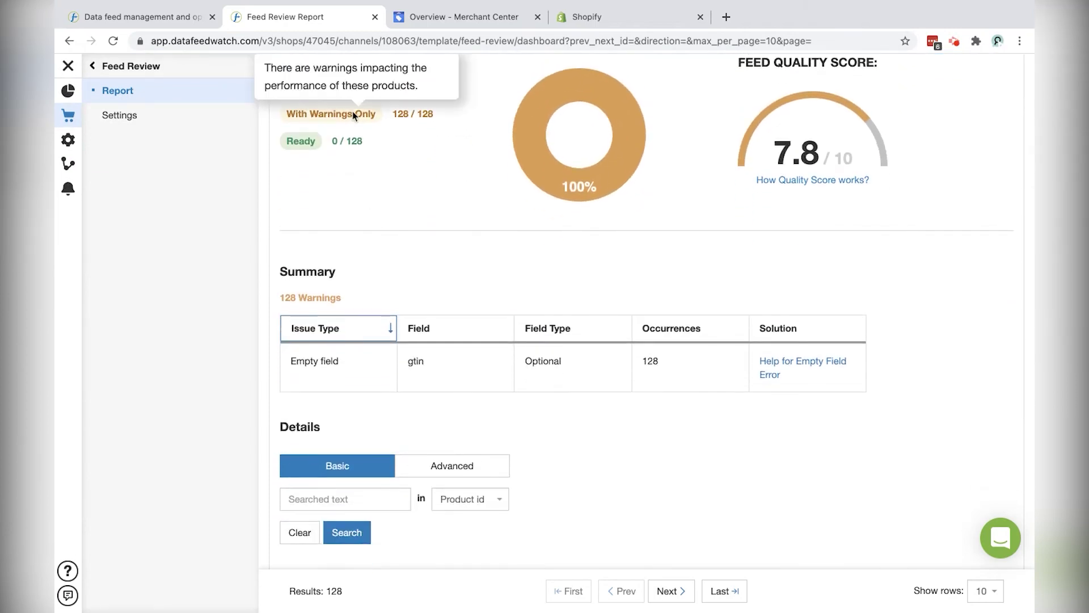
scroll(523, 236, down, 6)
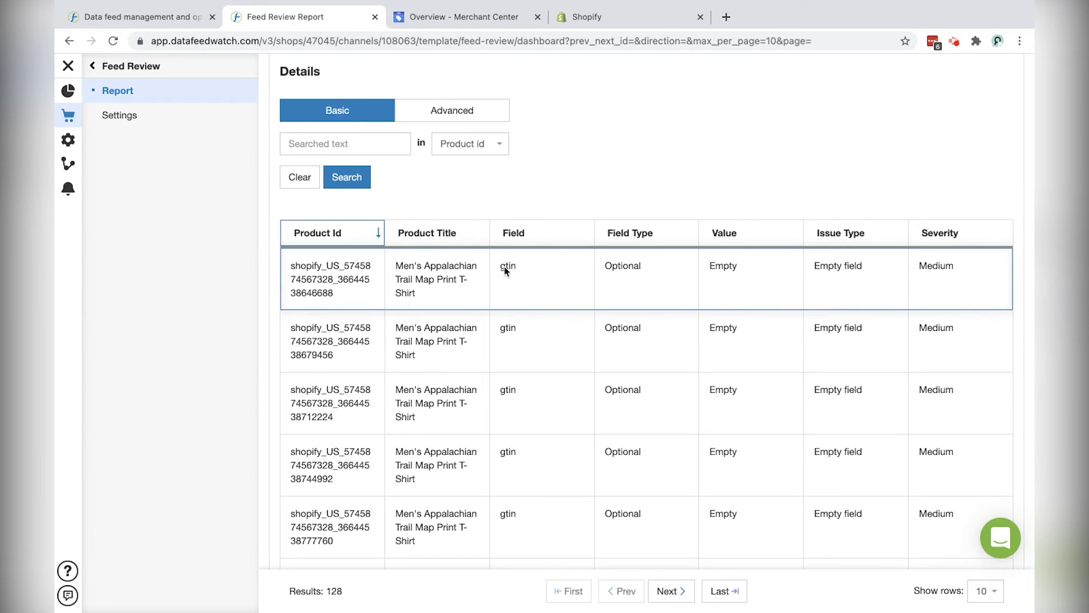
scroll(507, 270, up, 3)
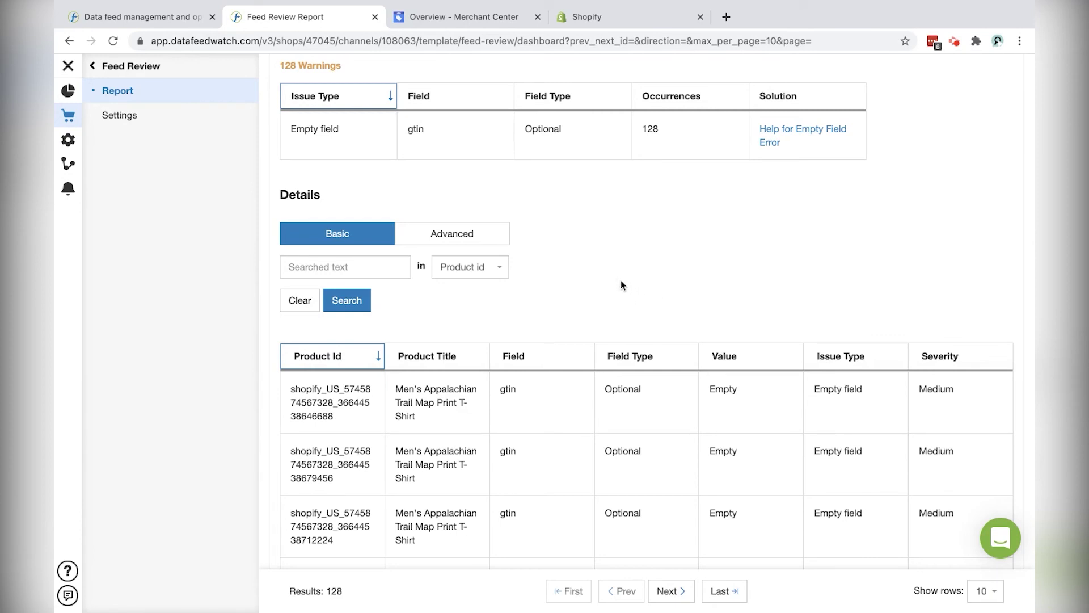
scroll(621, 284, up, 6)
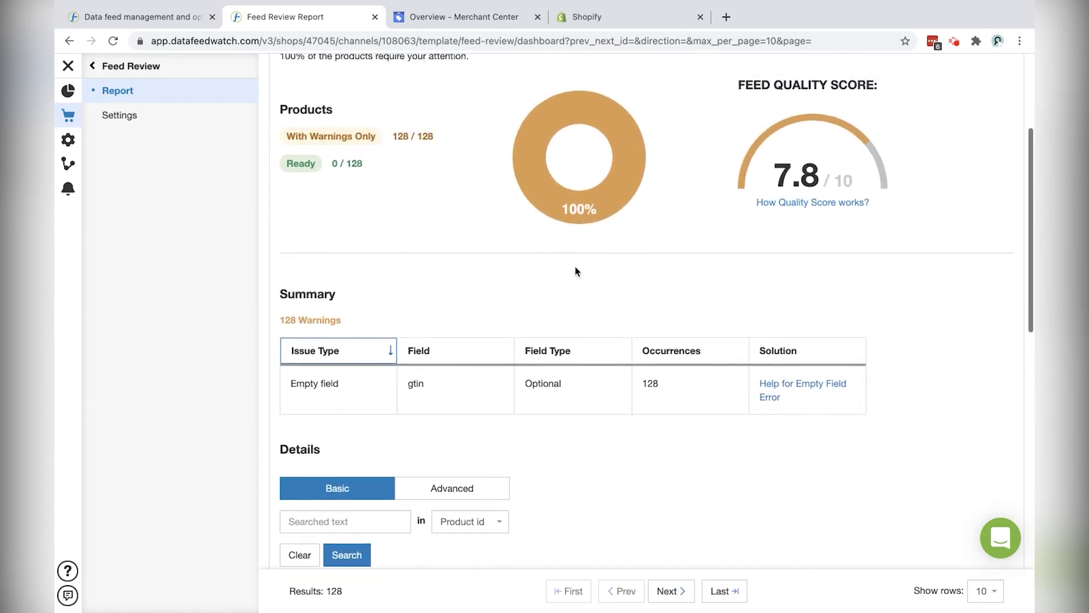
scroll(575, 271, up, 3)
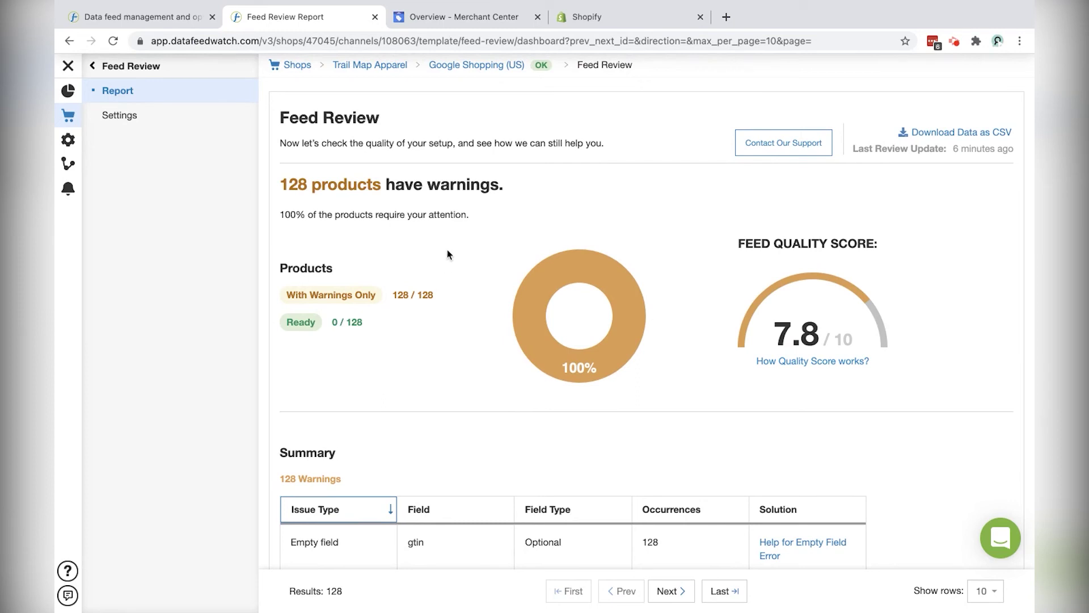
scroll(456, 254, up, 1)
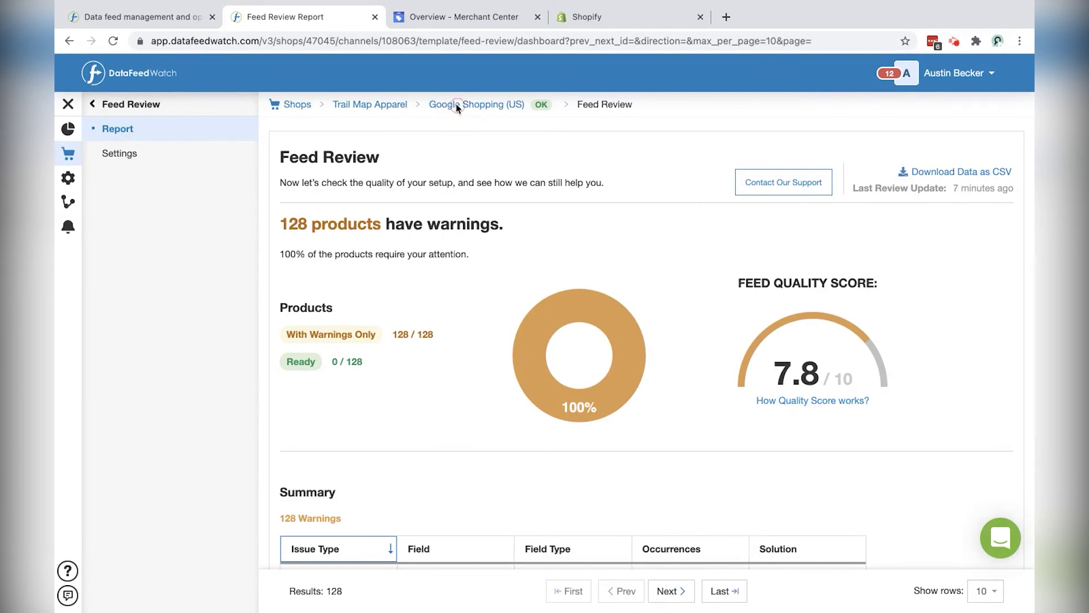
- Go to the Trail Map Apparel channels and copy the Google Shopping (US) channel's complete feed URL
click(390, 105)
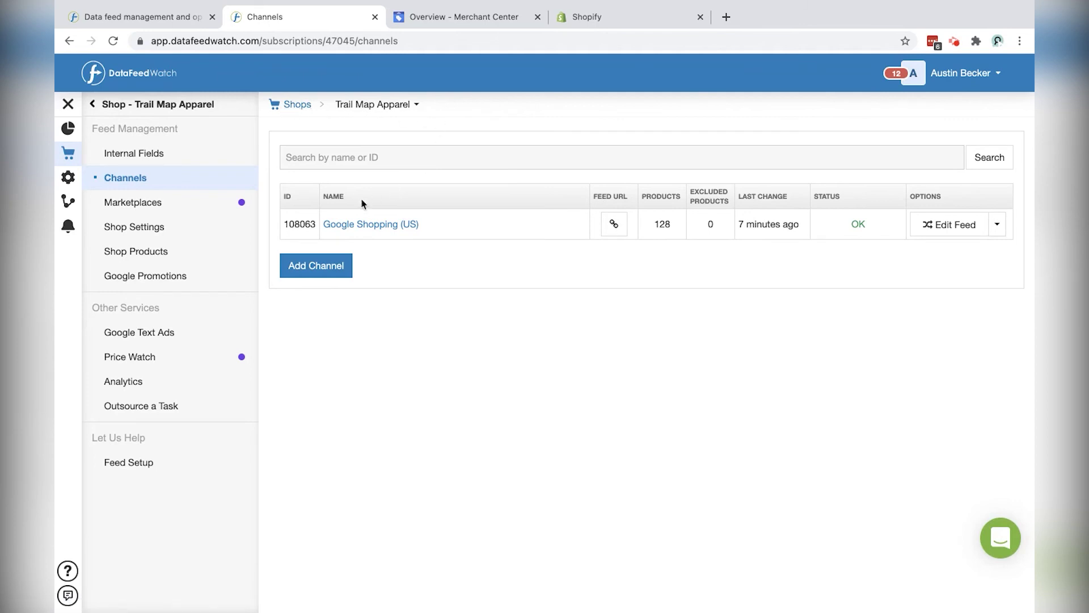
drag(196, 178, 454, 215)
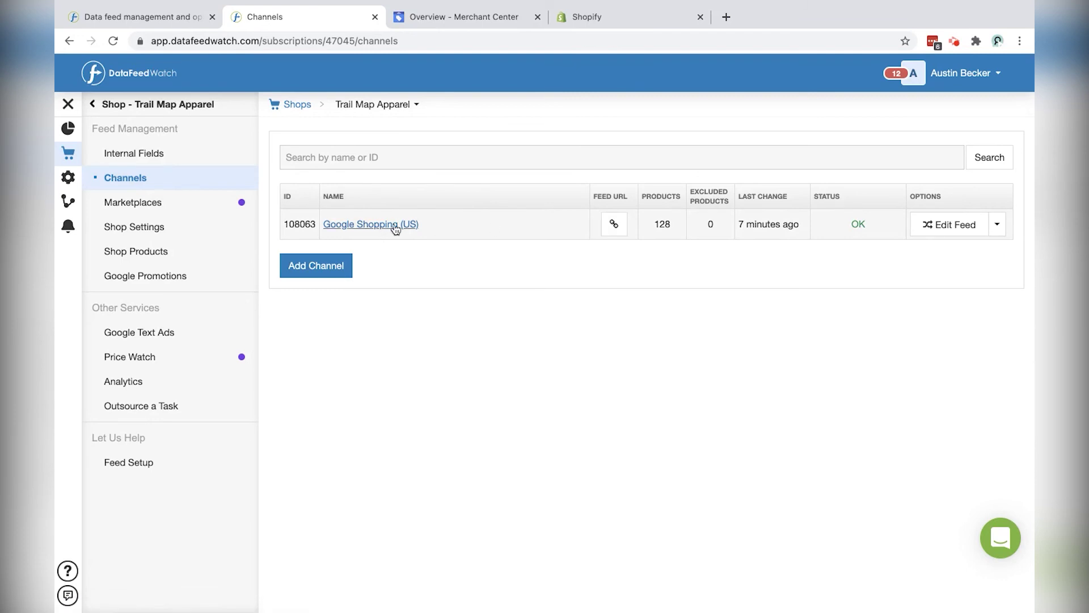
click(613, 226)
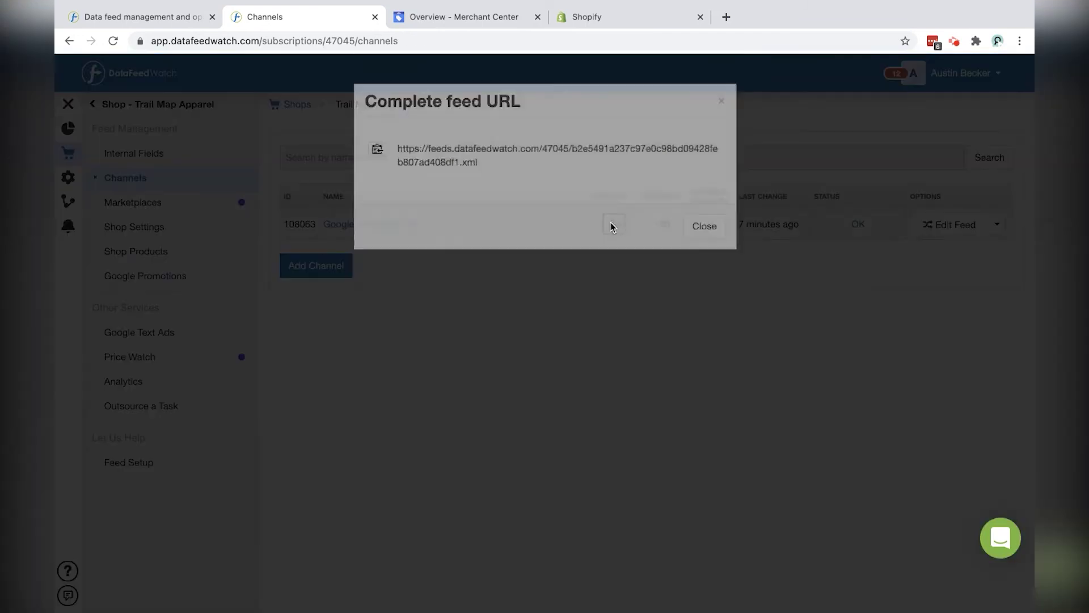
click(378, 210)
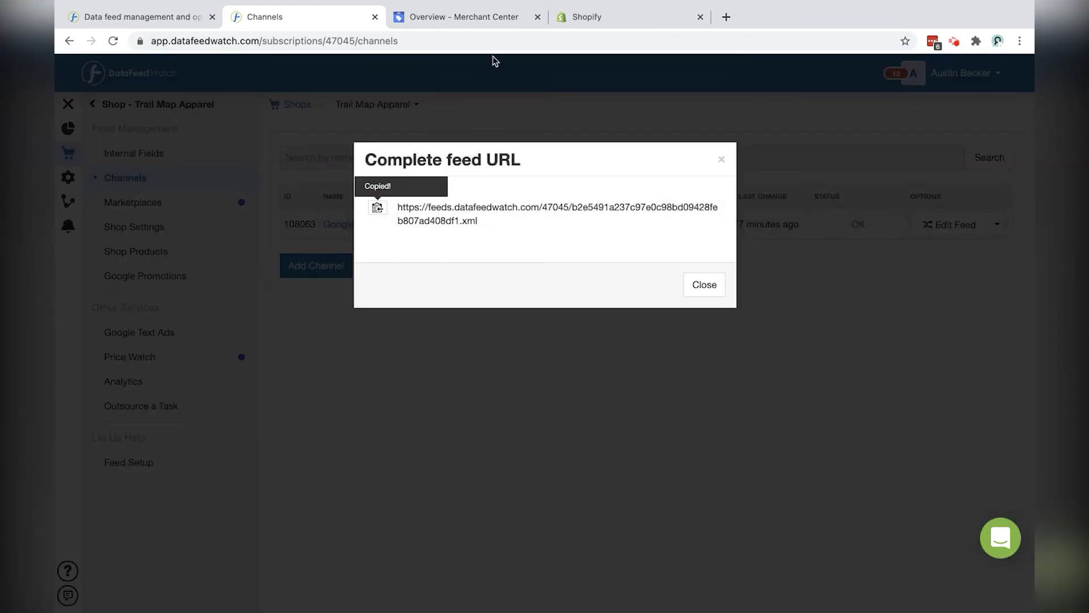
- Switch to Google Merchant Center and start a new primary feed for uploading multiple products
click(450, 17)
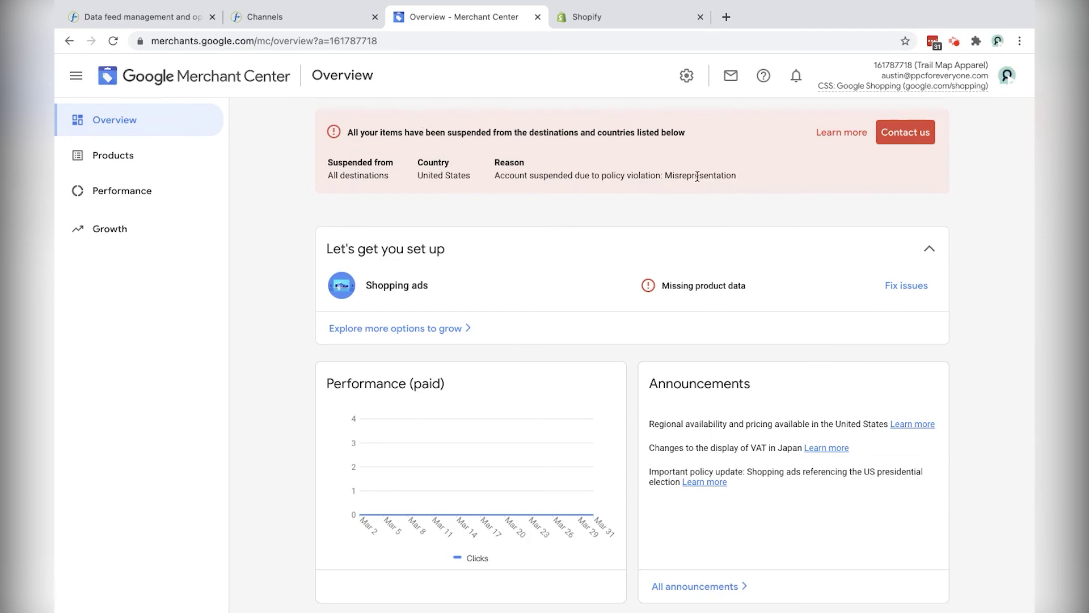
click(152, 161)
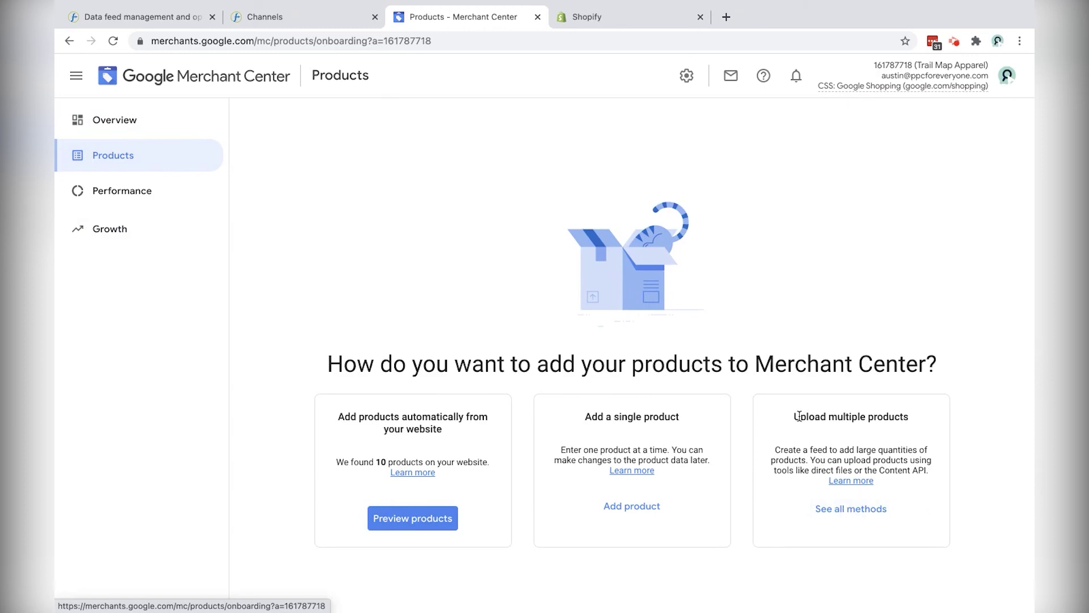
click(868, 509)
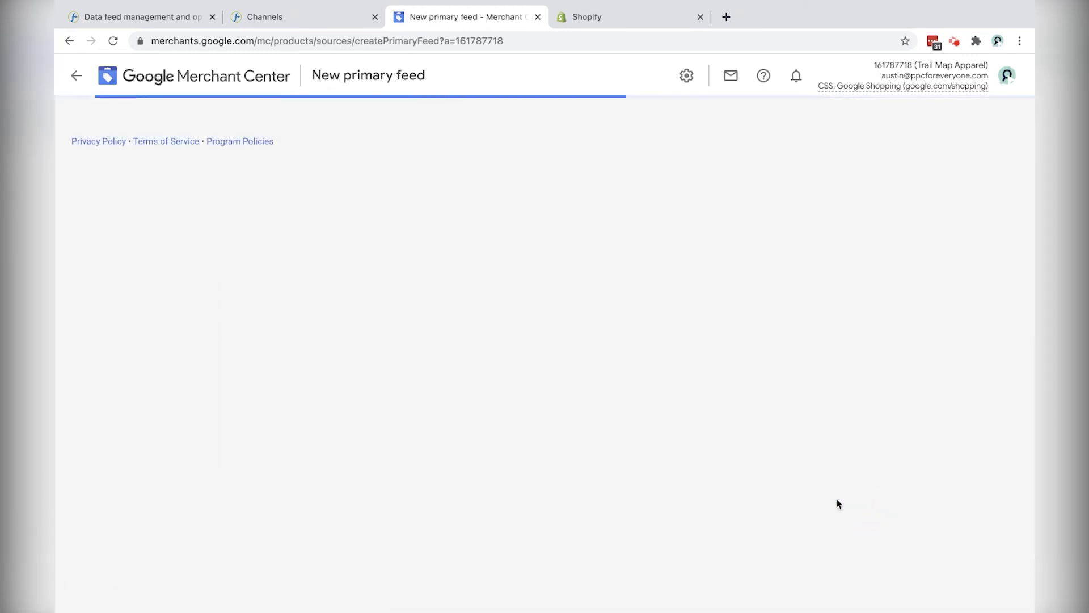
- Choose English as the primary feed's language and accept the basic information with United States and Shopping ads
click(339, 331)
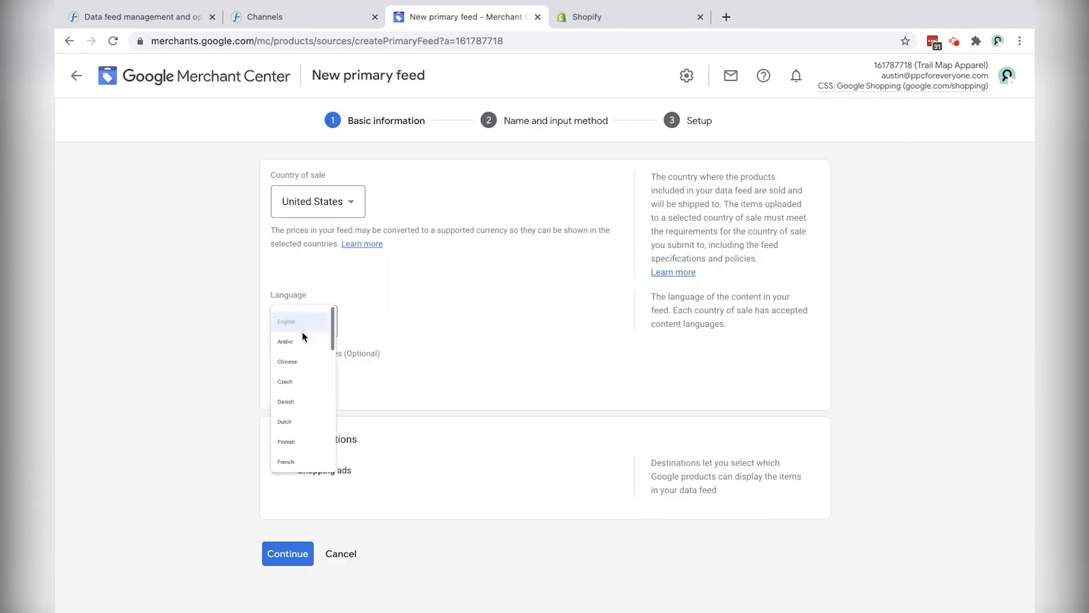
click(302, 330)
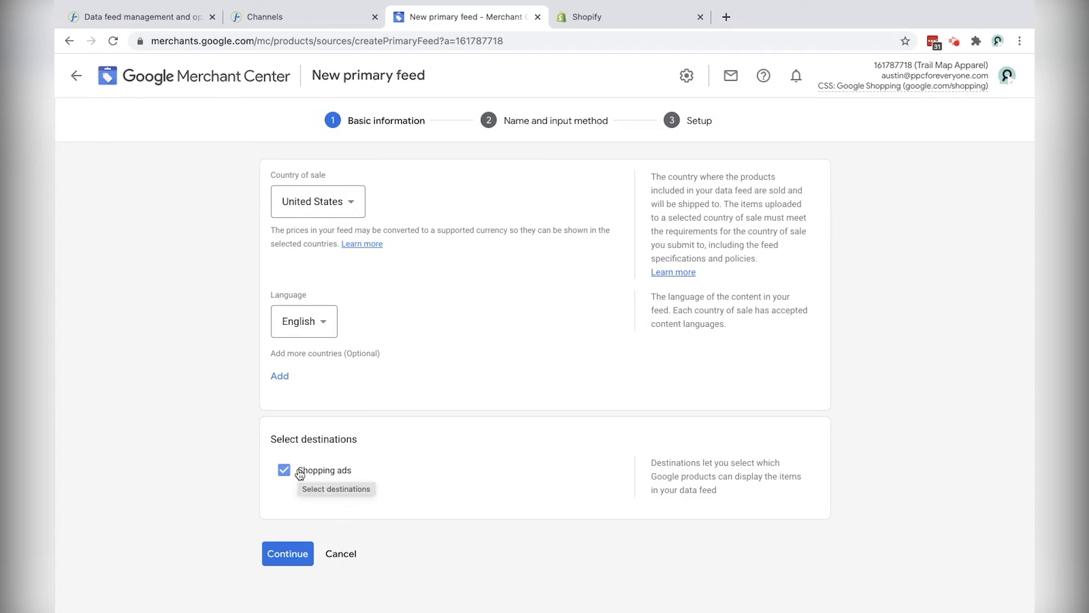
click(287, 553)
- Name the primary feed DataFeedWatch_US and choose Scheduled fetch as its input method
click(360, 249)
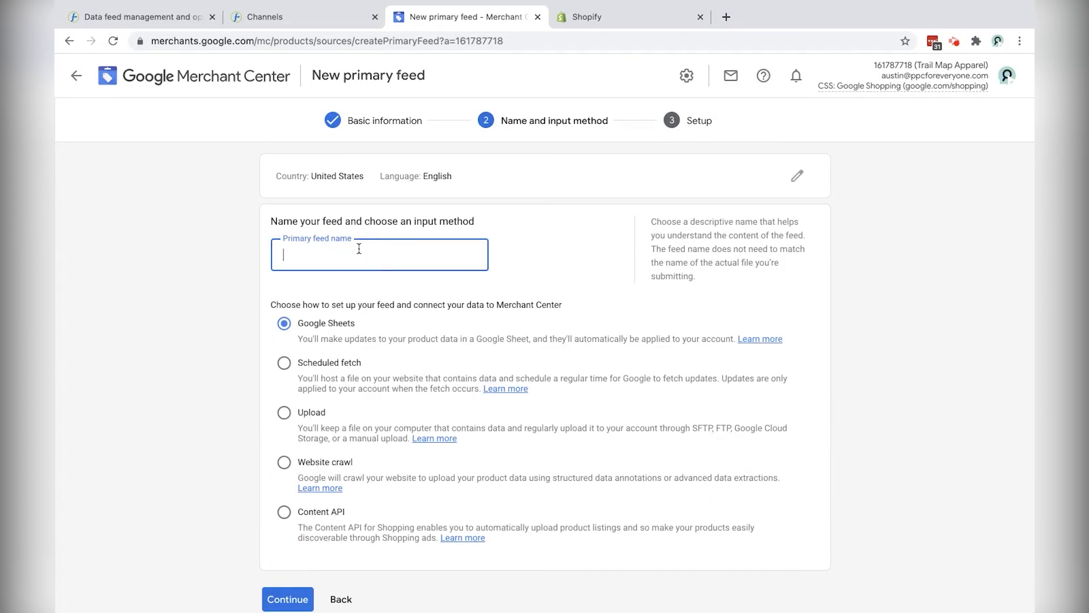
text(DataFeedWatch_US)
click(284, 366)
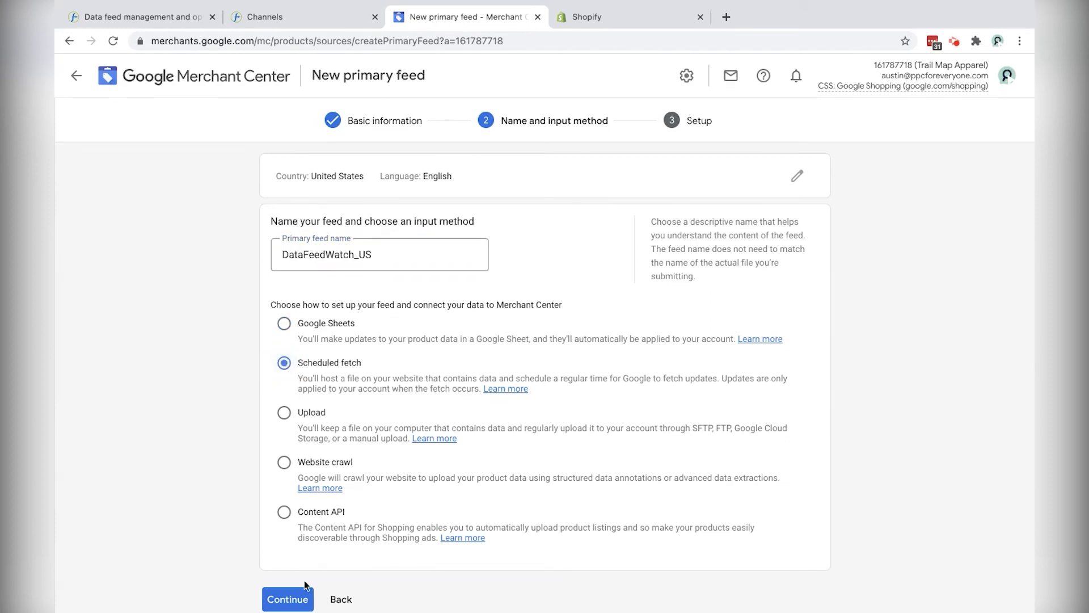
- Proceed to the DataFeedWatch_US feed's setup and paste the copied feed URL as the file name
drag(382, 249, 268, 255)
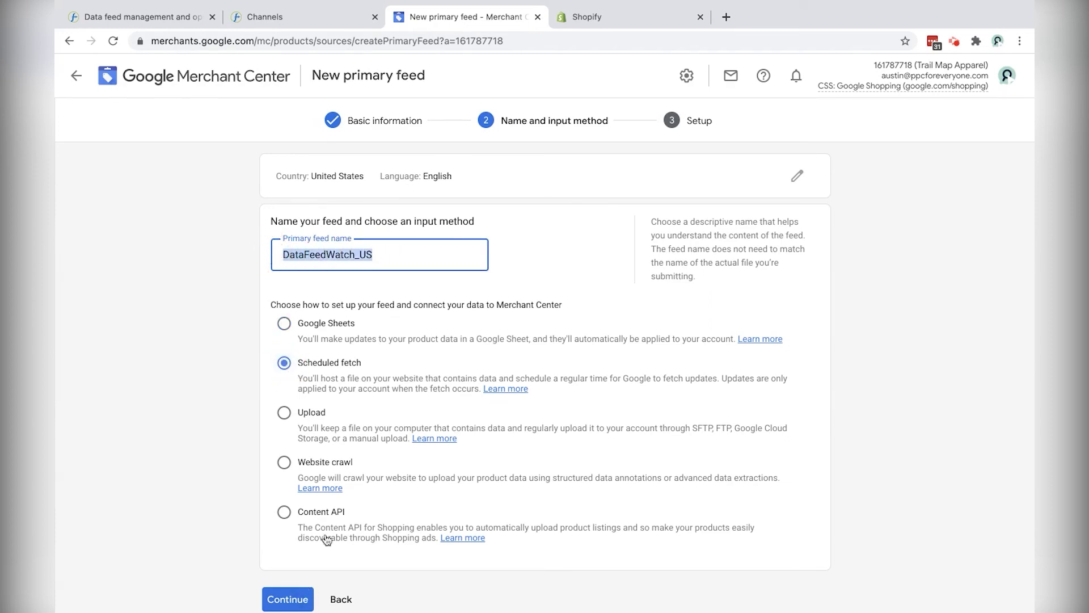
click(288, 599)
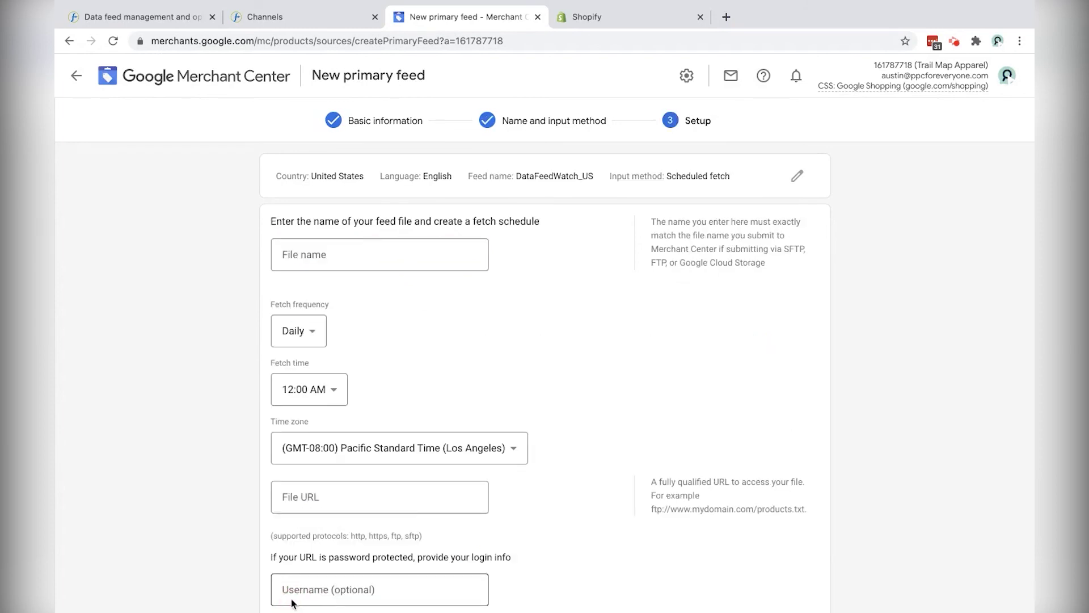
click(372, 256)
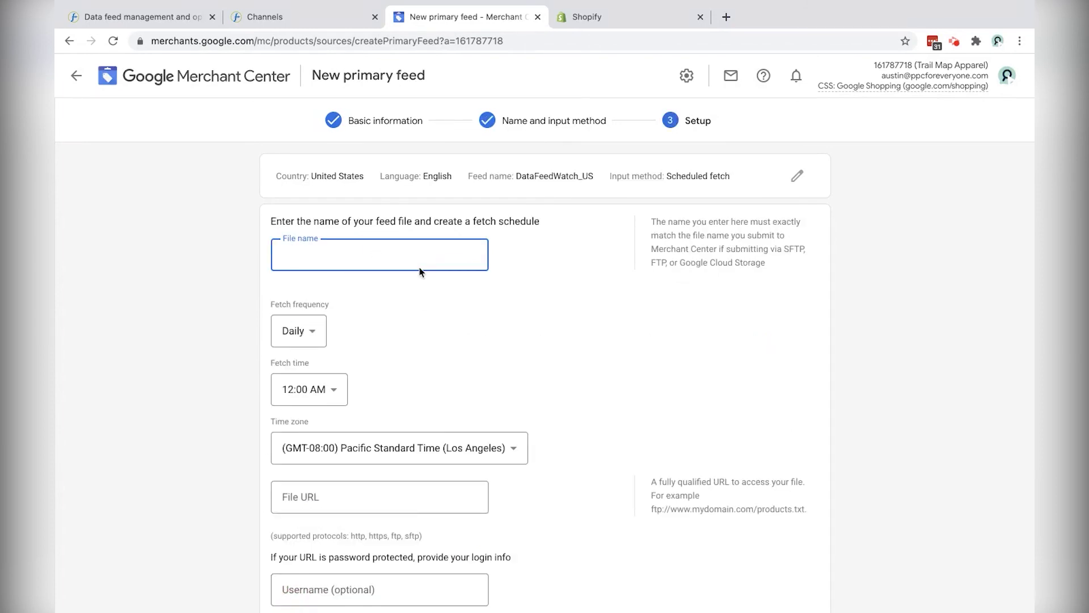
key(ctrl+v)
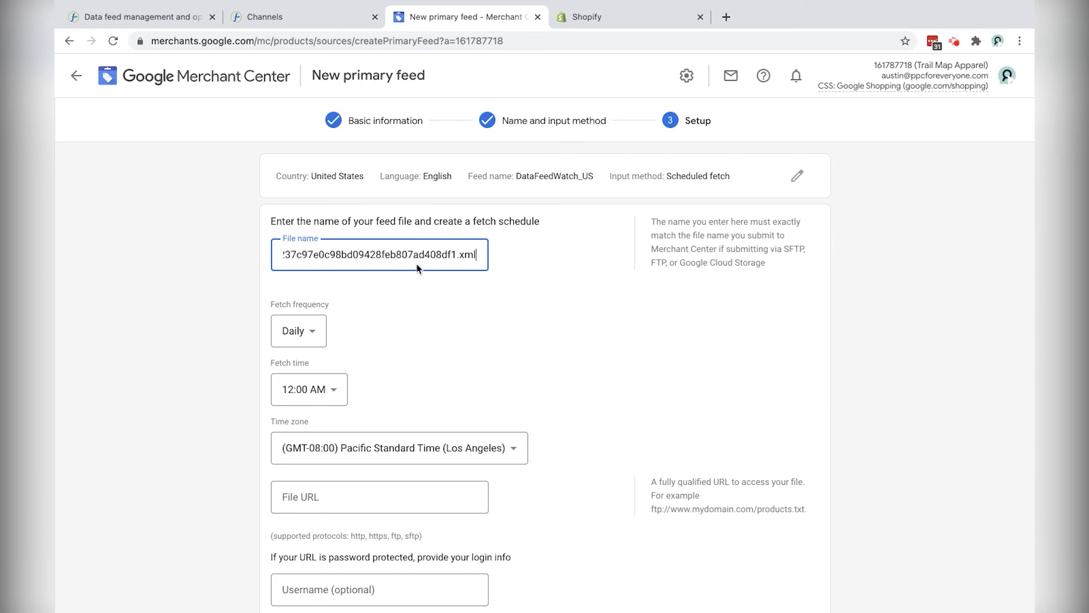
- Trim the domain and folder from the pasted file name, keeping only the part after the last slash including .xml
triple_click(288, 258)
click(443, 255)
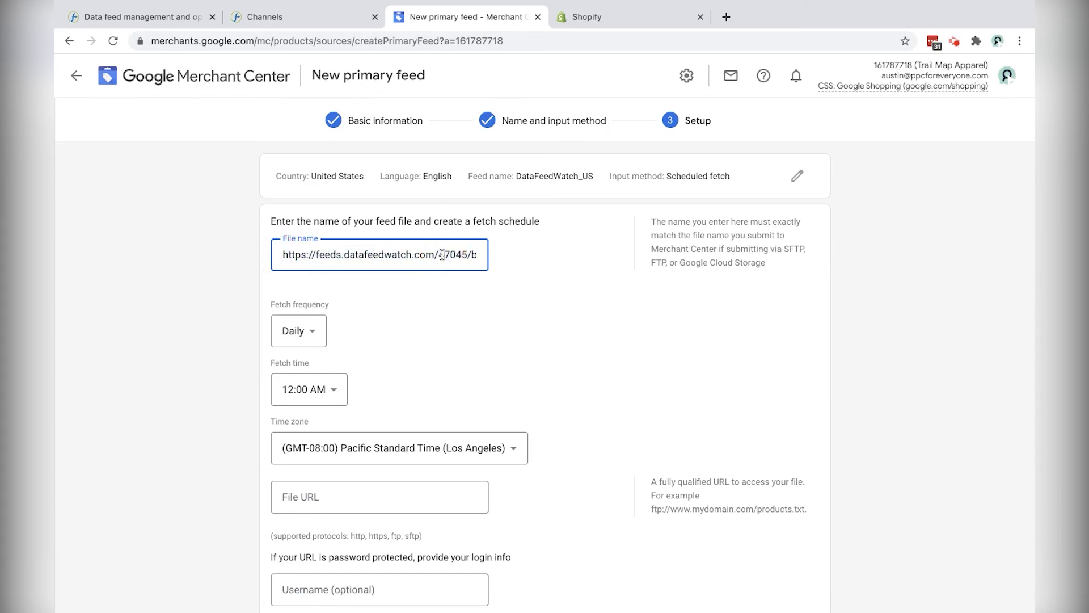
drag(432, 257, 276, 257)
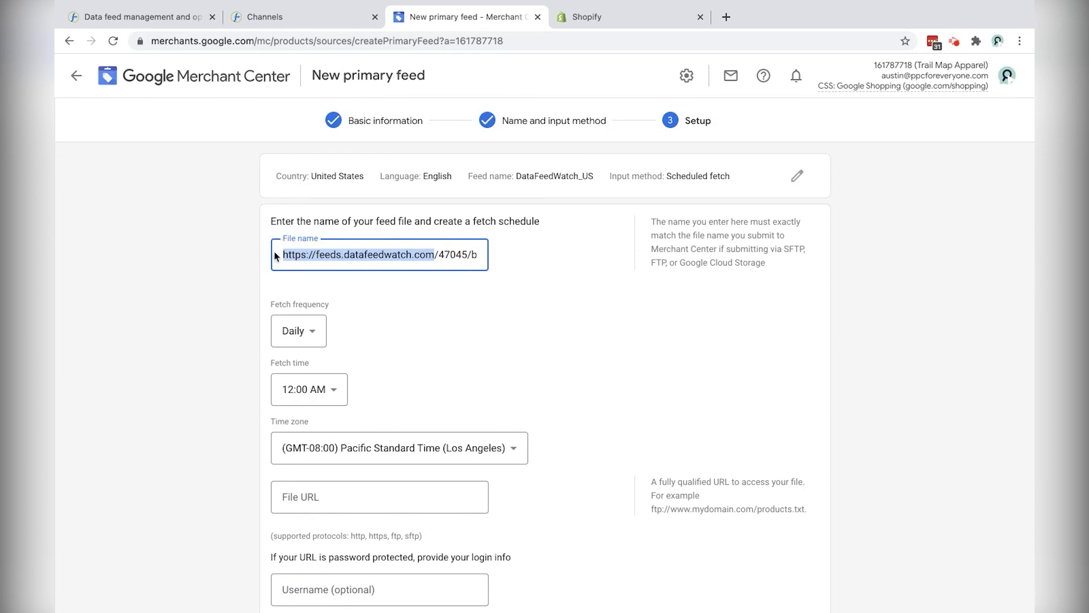
key(BackSpace)
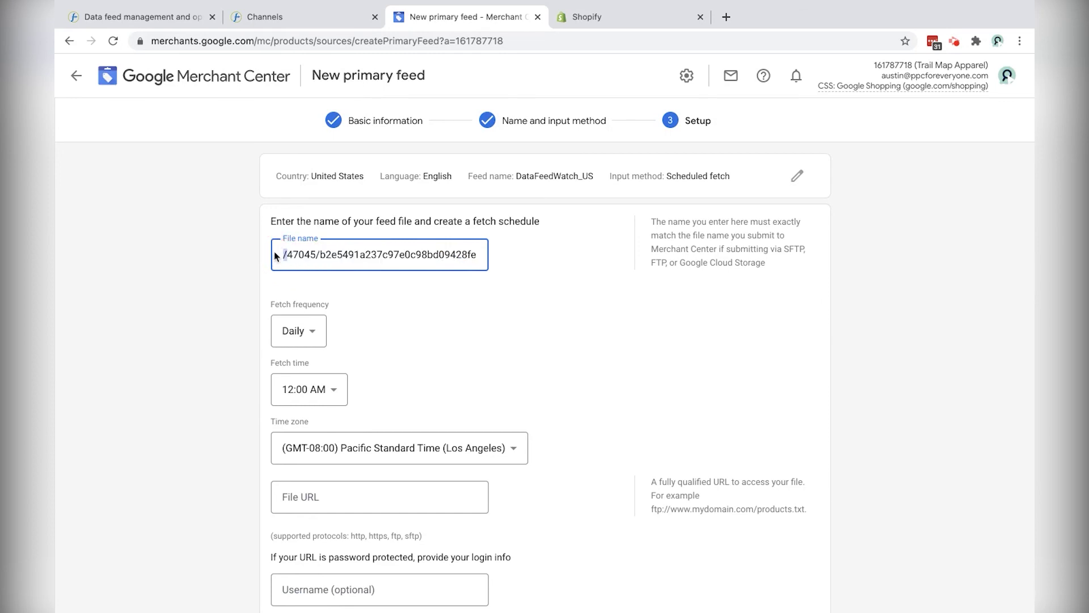
key(shift+Right)
key(shift+Right)
key(shift+Right)
key(BackSpace)
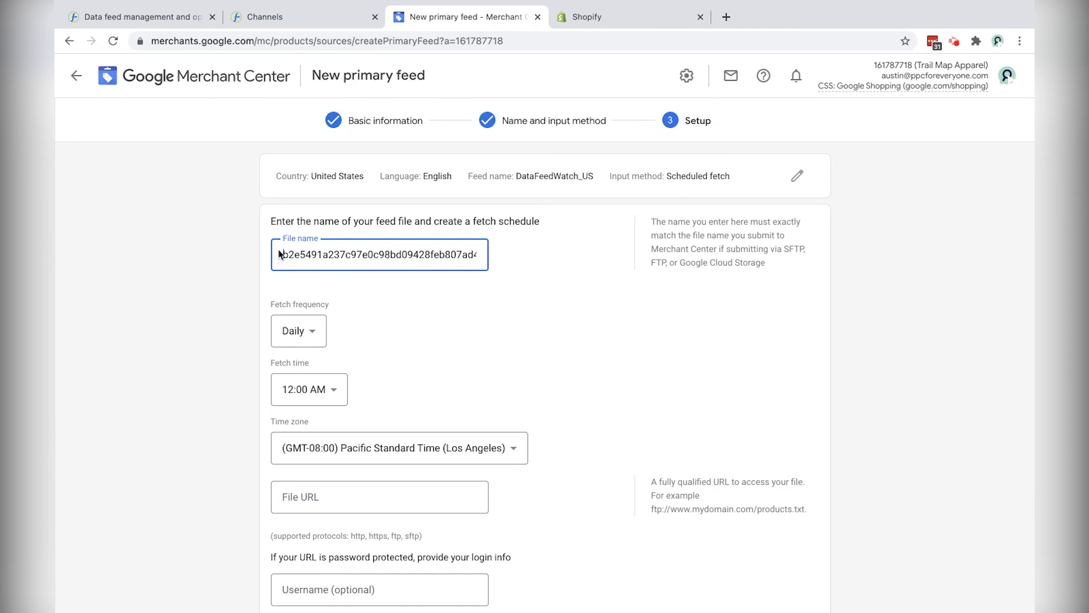
drag(285, 253, 563, 271)
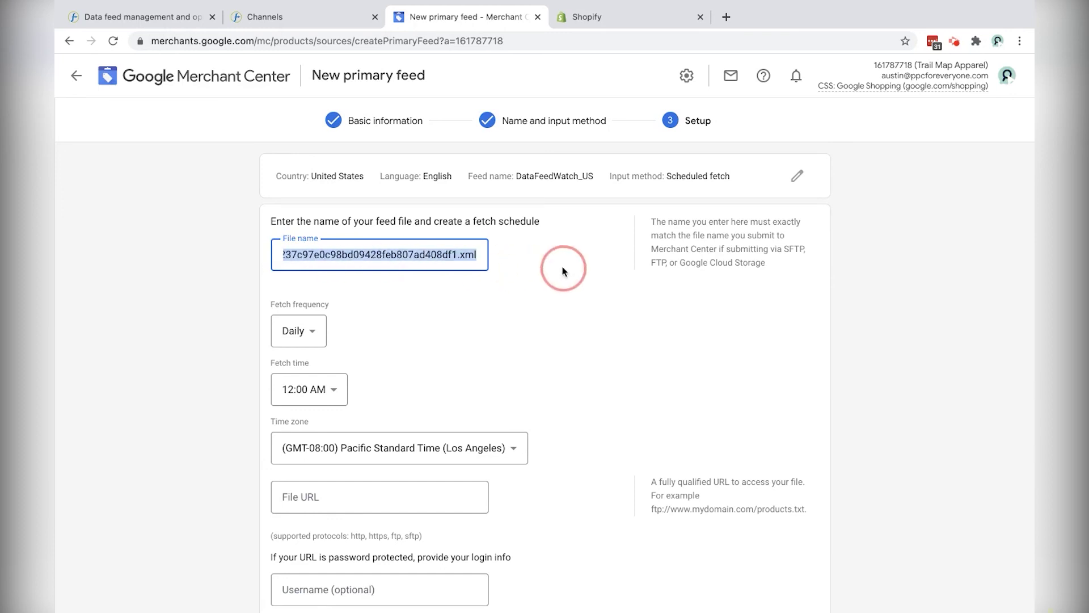
double_click(467, 254)
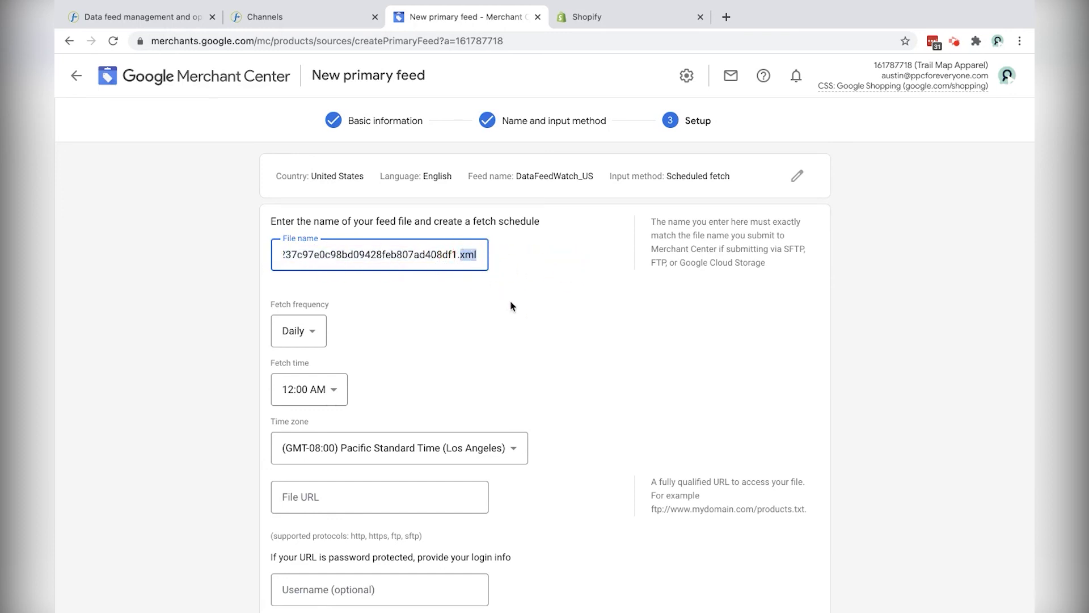
- Open the complete feed URL in a separate browser tab, examine the product items in the XML, and return to the feed setup
key(ctrl+t)
key(ctrl+v)
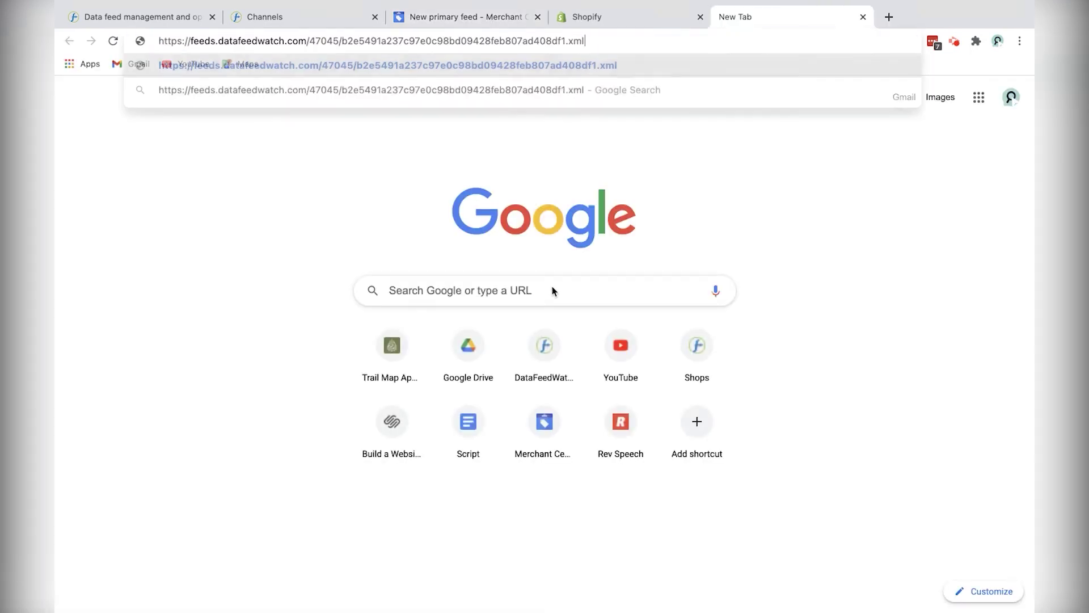
key(Return)
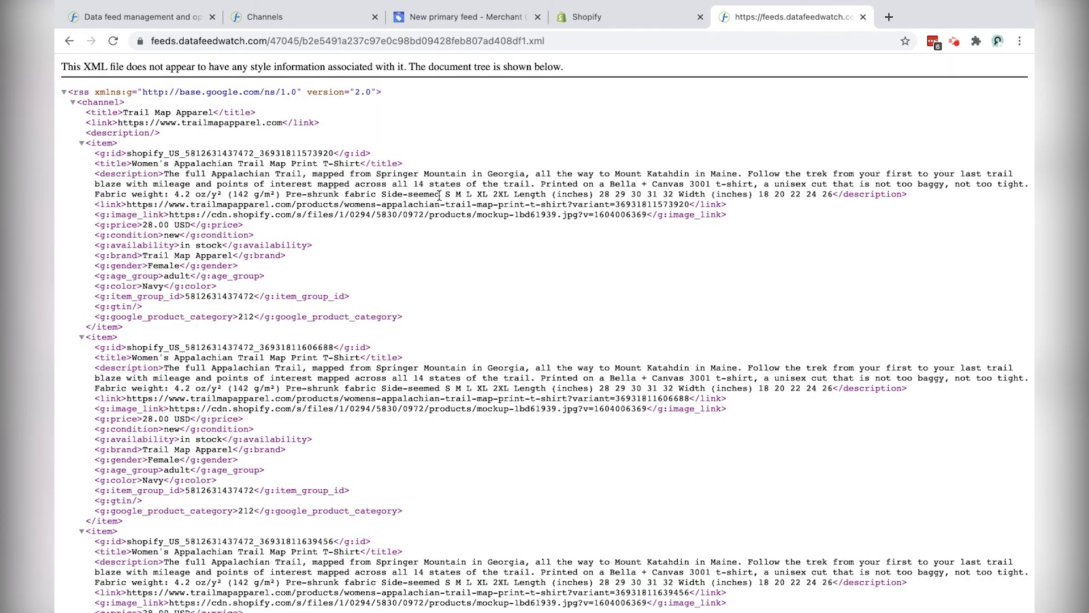
scroll(439, 200, down, 3)
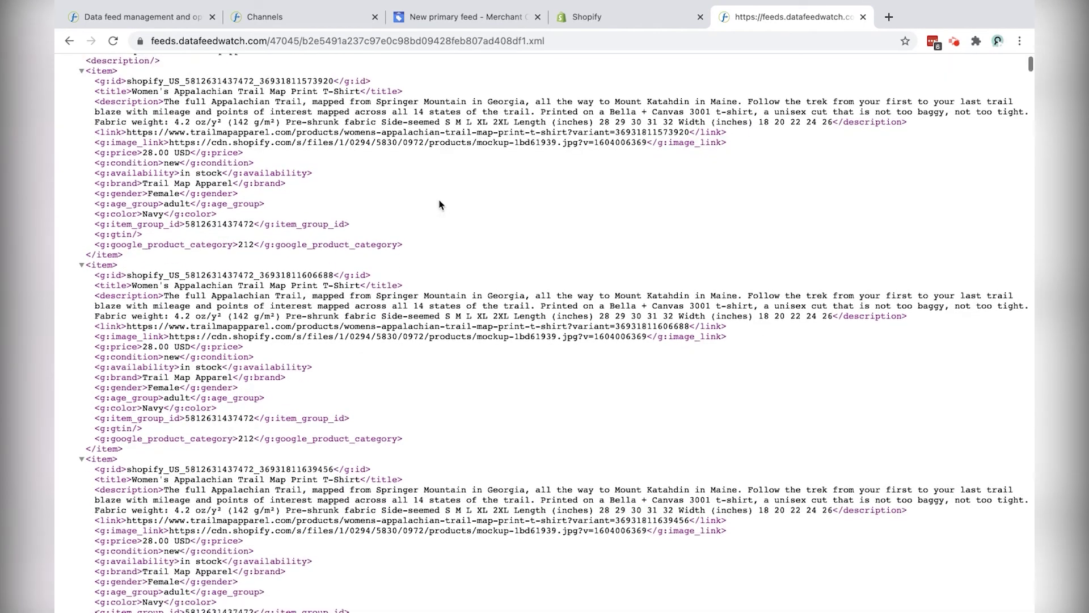
scroll(439, 200, up, 3)
scroll(434, 202, down, 8)
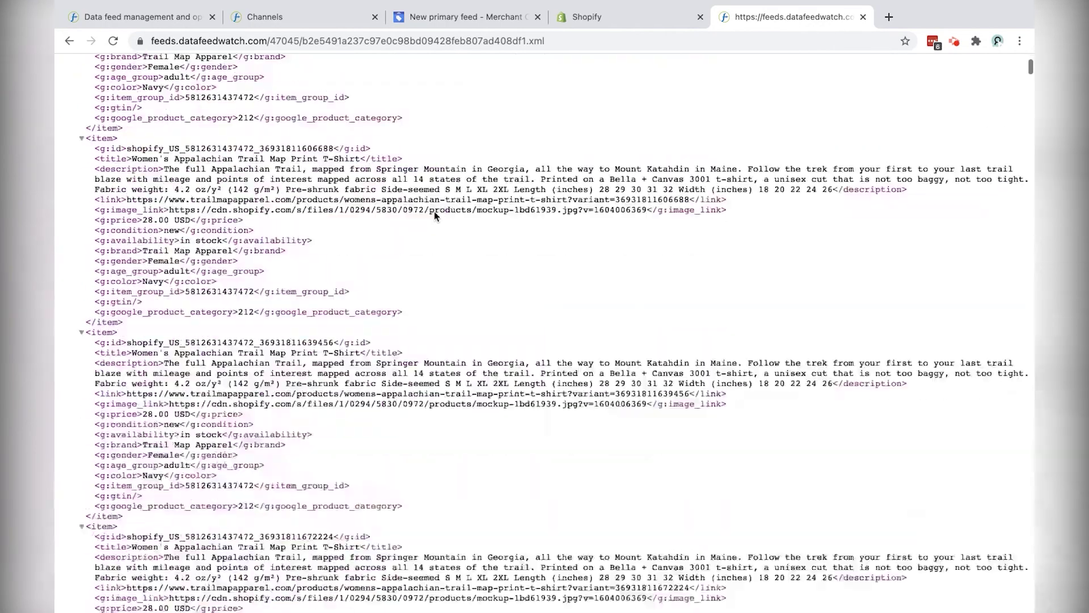
scroll(403, 329, up, 8)
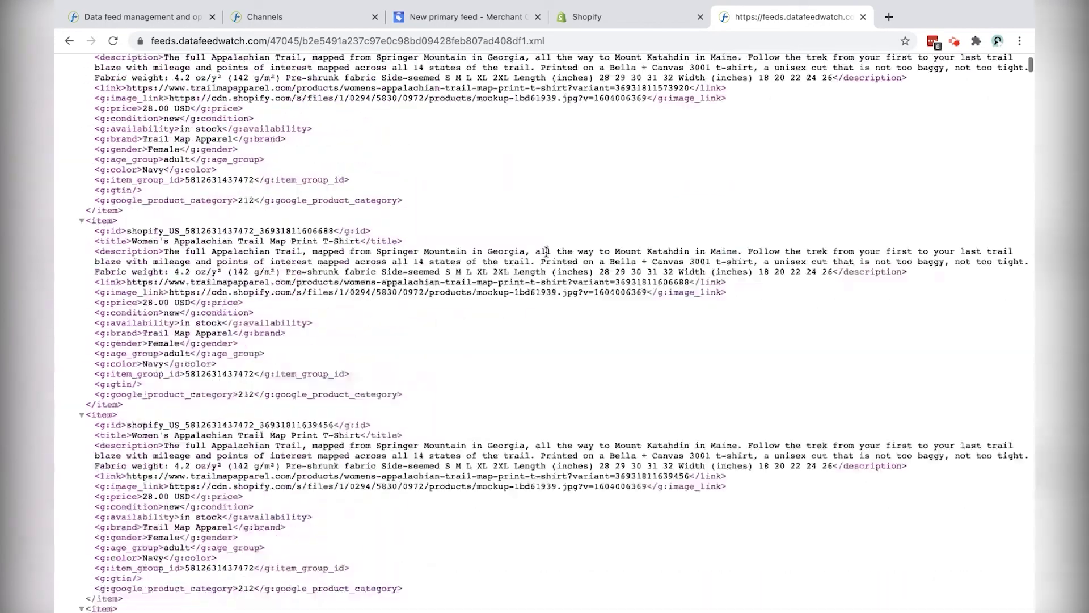
drag(274, 175, 396, 194)
click(471, 194)
click(863, 18)
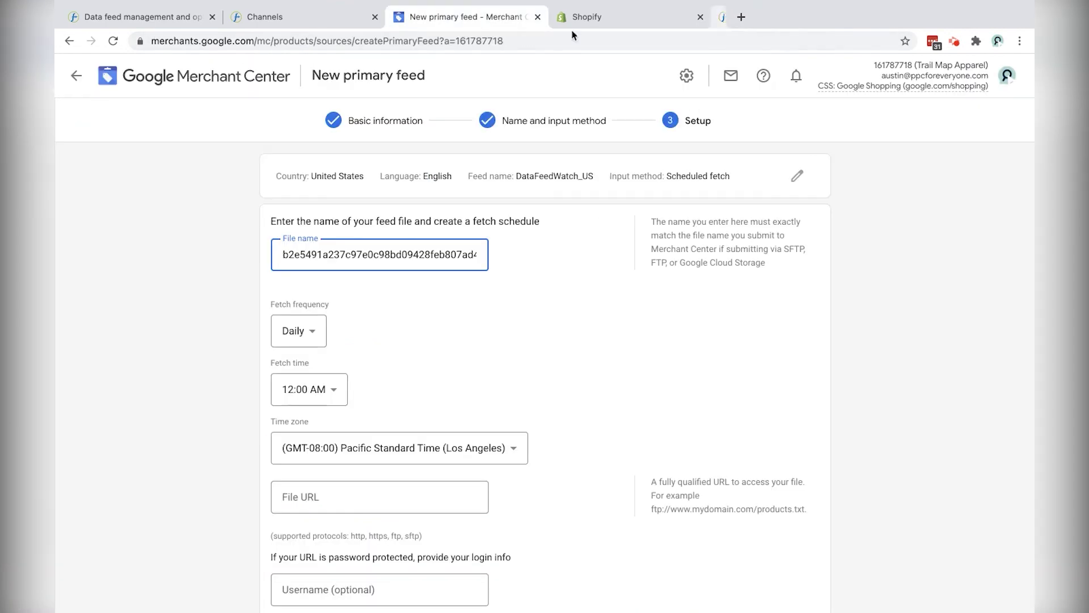
- Enter the complete DataFeedWatch feed URL as the scheduled fetch's File URL
scroll(406, 346, down, 3)
click(374, 342)
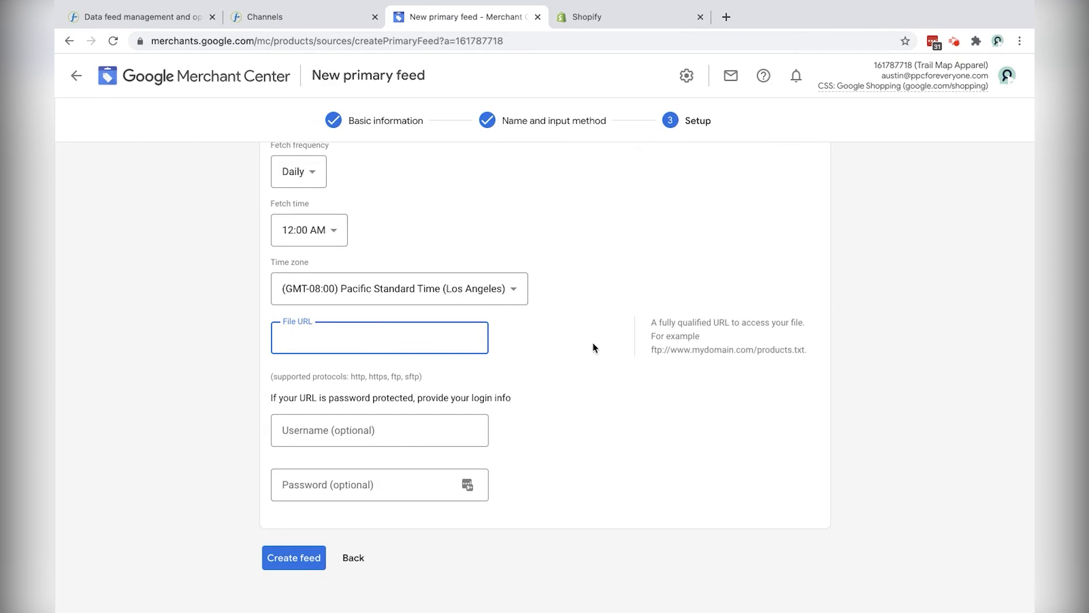
key(super+v)
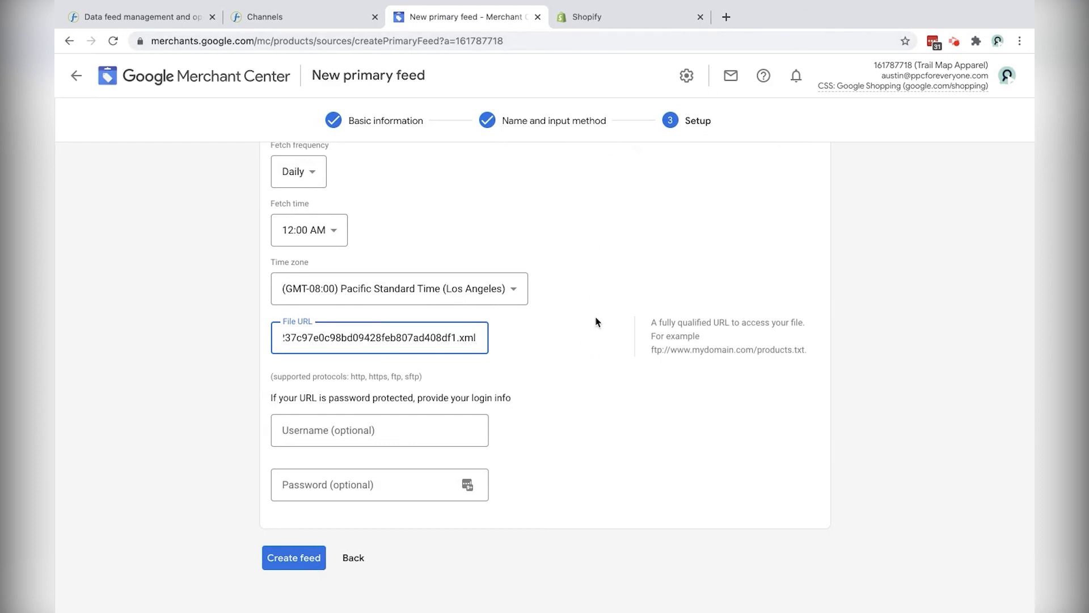
scroll(594, 322, up, 1)
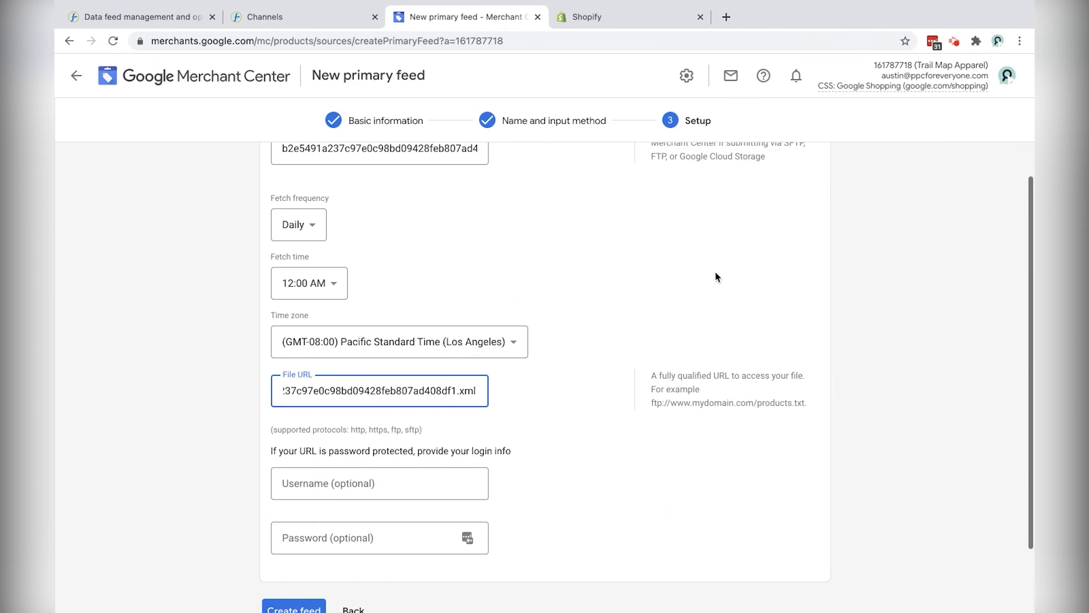
- Review the optional login fields and compare the File URL with the complete feed URL in DataFeedWatch's channels
click(334, 484)
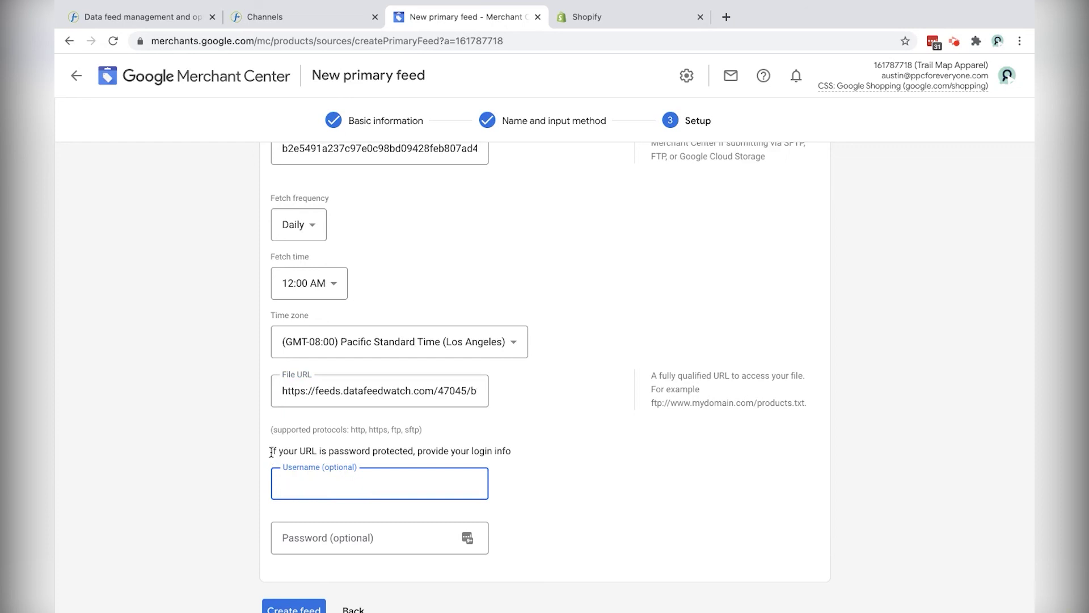
scroll(584, 488, down, 2)
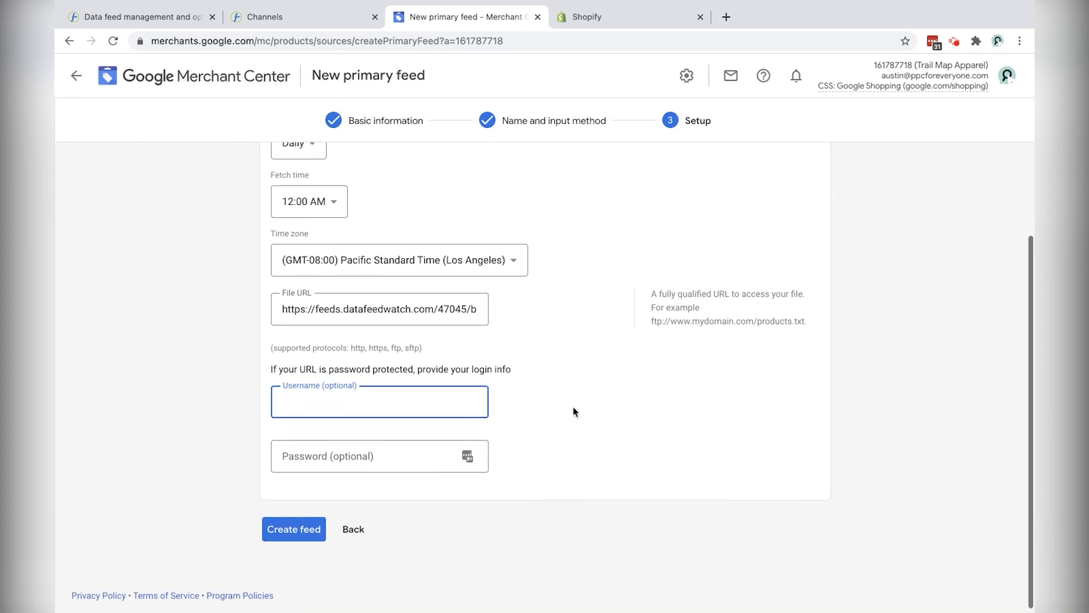
scroll(454, 392, up, 1)
drag(282, 361, 516, 365)
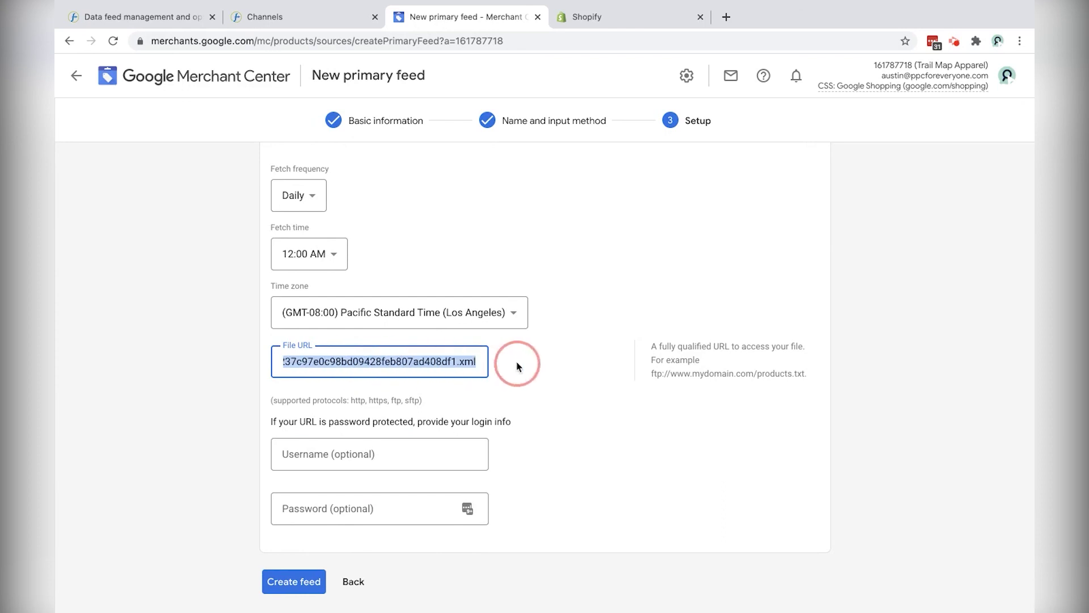
click(310, 17)
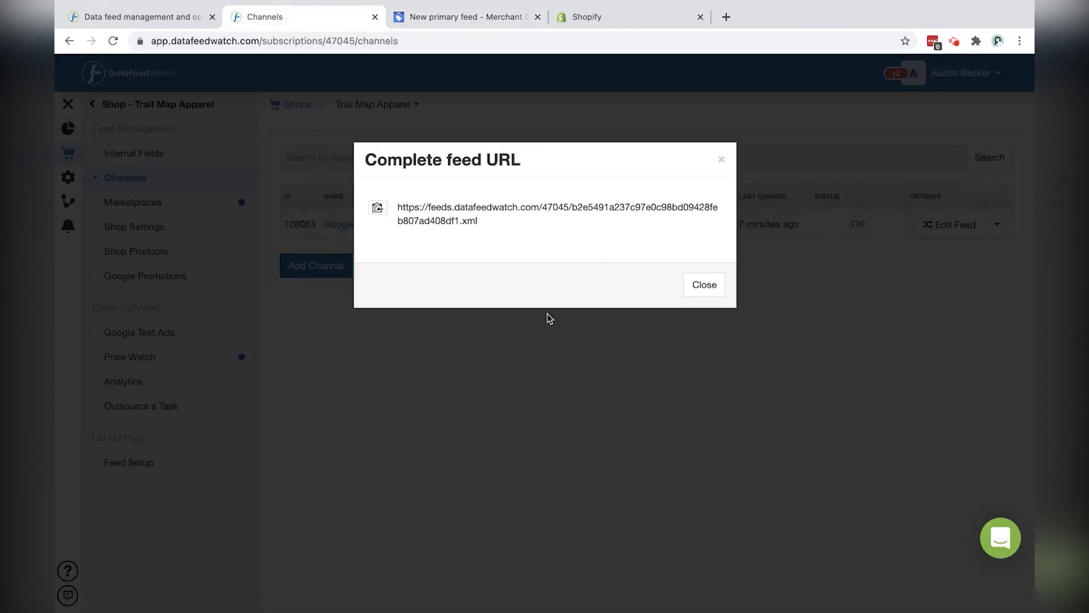
double_click(576, 223)
click(485, 228)
drag(485, 228, 397, 208)
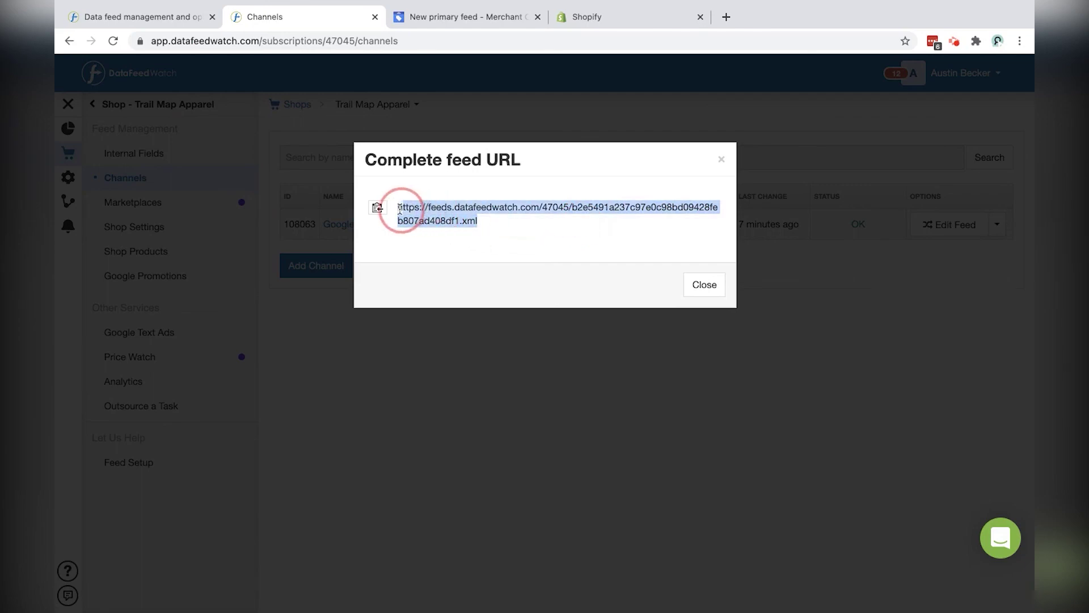
click(442, 13)
click(296, 362)
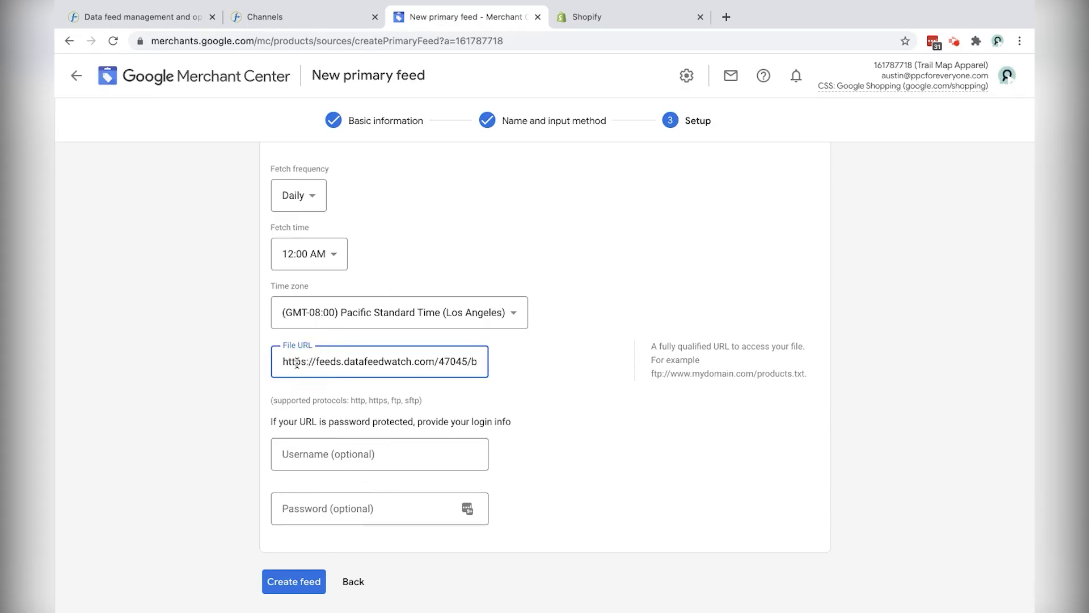
- Set the fetch time zone to (GMT-05:00) Eastern Standard Time (Indianapolis) and create the feed
click(410, 315)
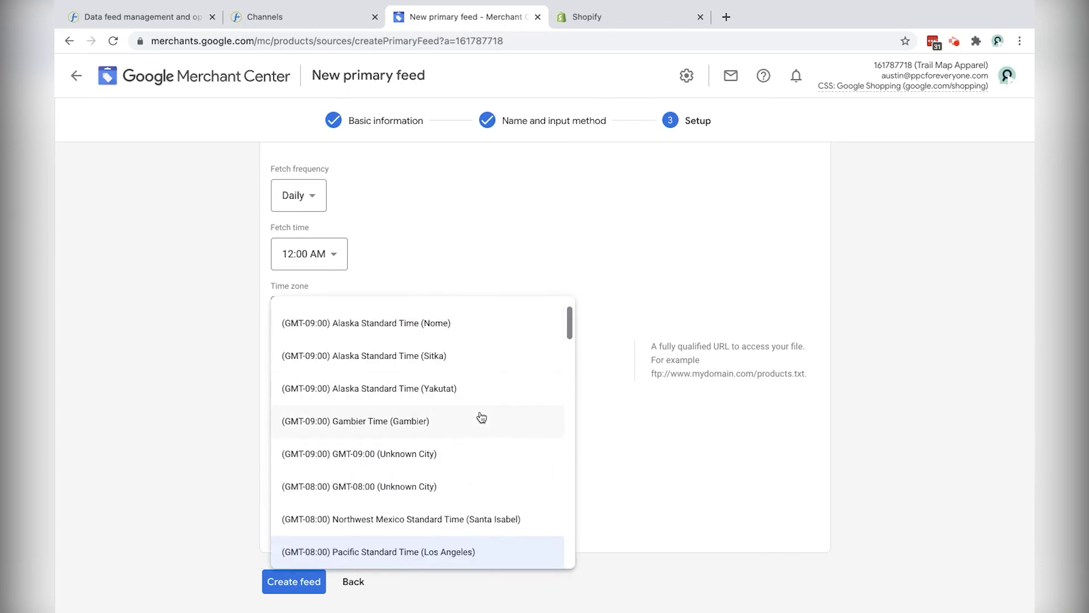
scroll(478, 420, down, 3)
scroll(477, 423, down, 3)
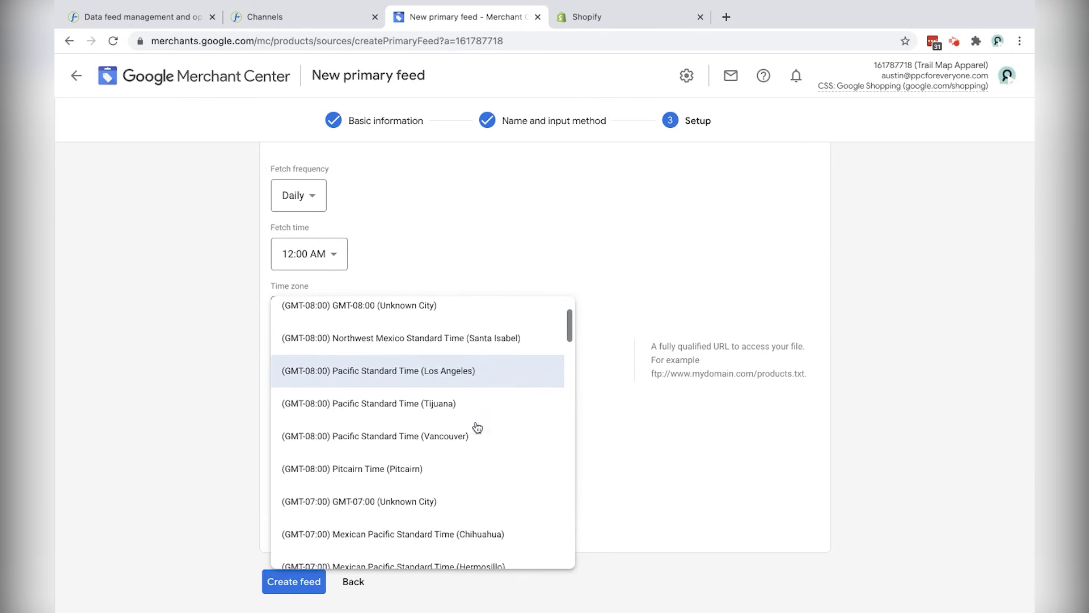
scroll(474, 425, up, 6)
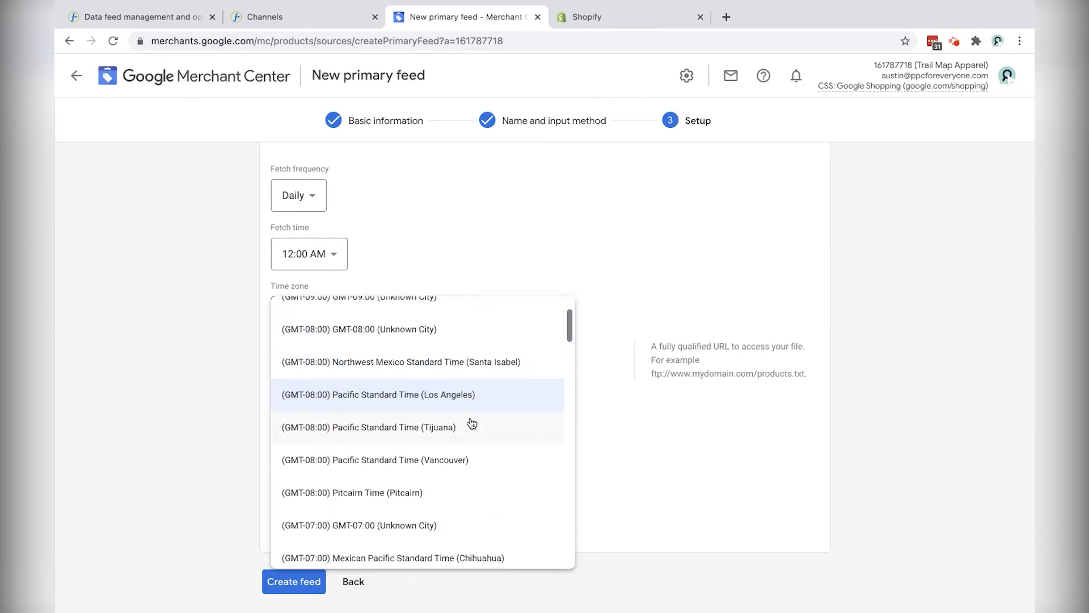
scroll(476, 427, up, 6)
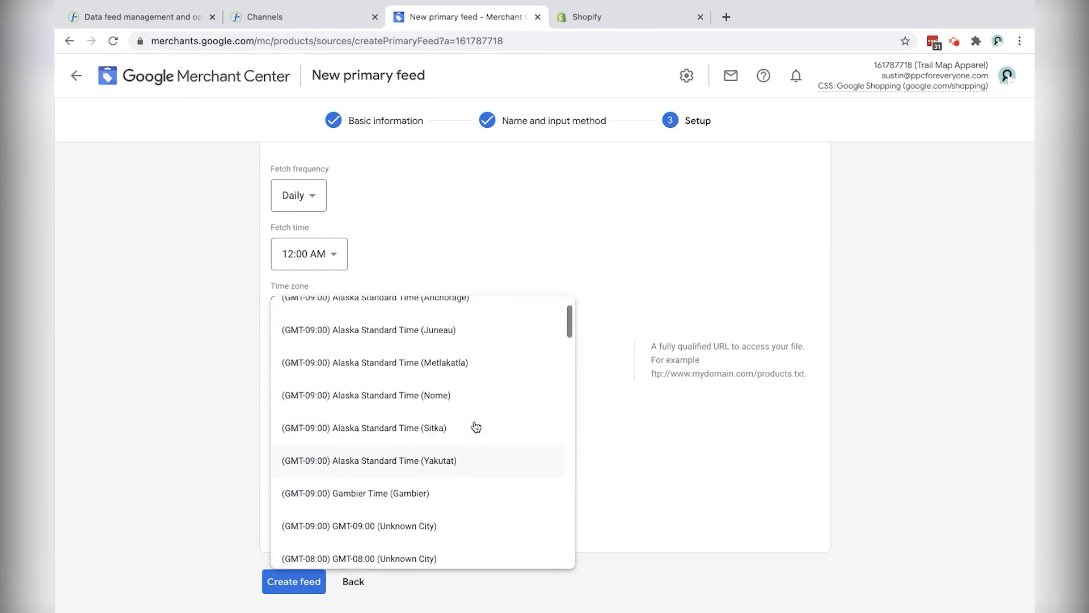
scroll(478, 429, up, 5)
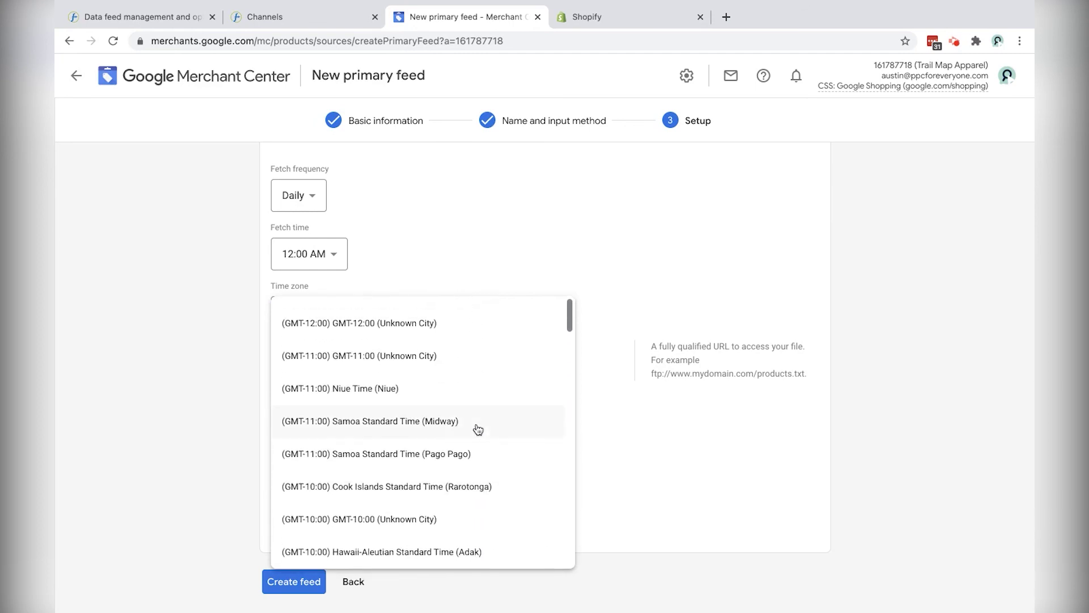
scroll(478, 429, down, 20)
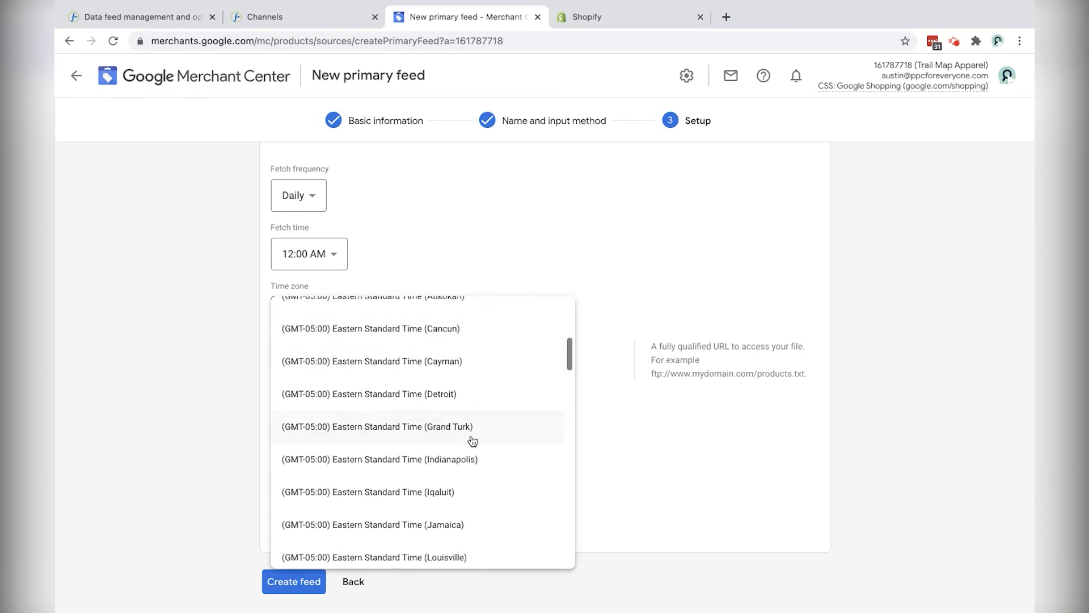
scroll(474, 443, down, 1)
click(474, 440)
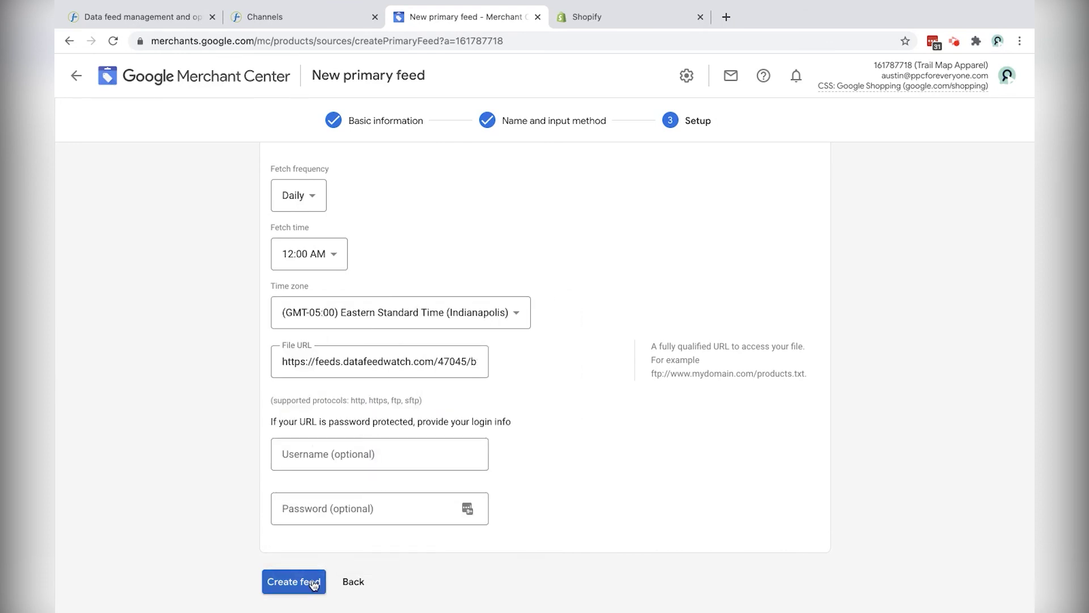
click(313, 583)
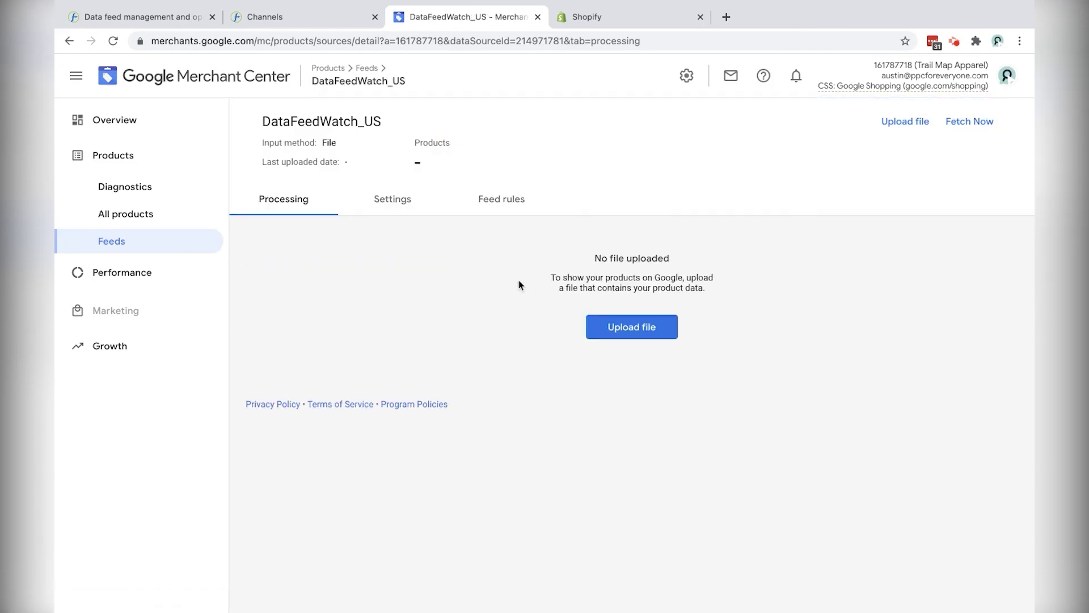
- Fetch the DataFeedWatch_US feed immediately and refresh its processing page
click(964, 129)
click(113, 41)
click(963, 124)
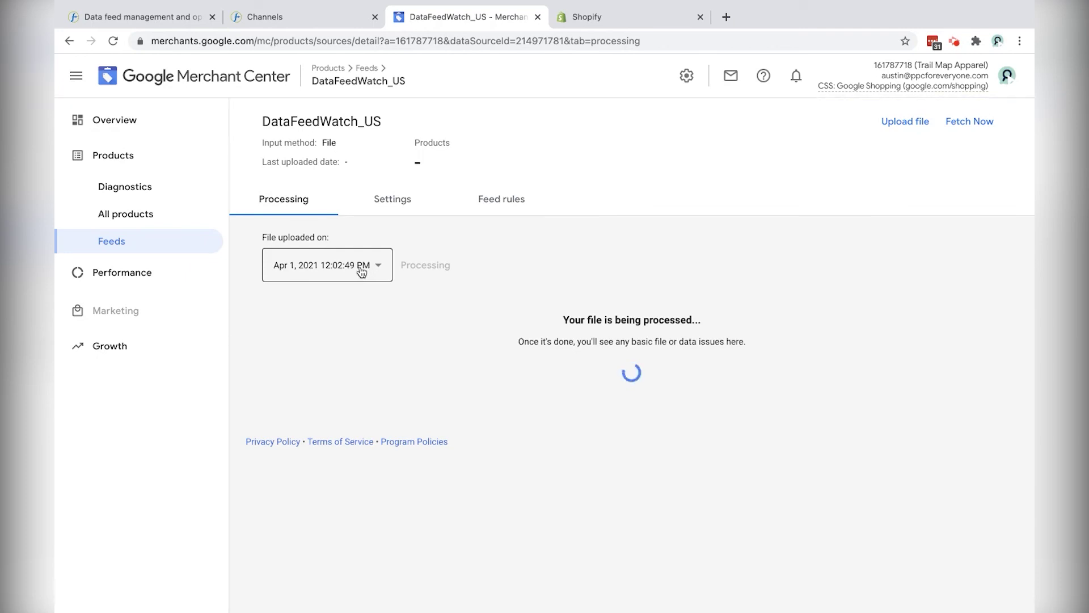
- Review the item status chart and issue table in the product diagnostics
click(143, 187)
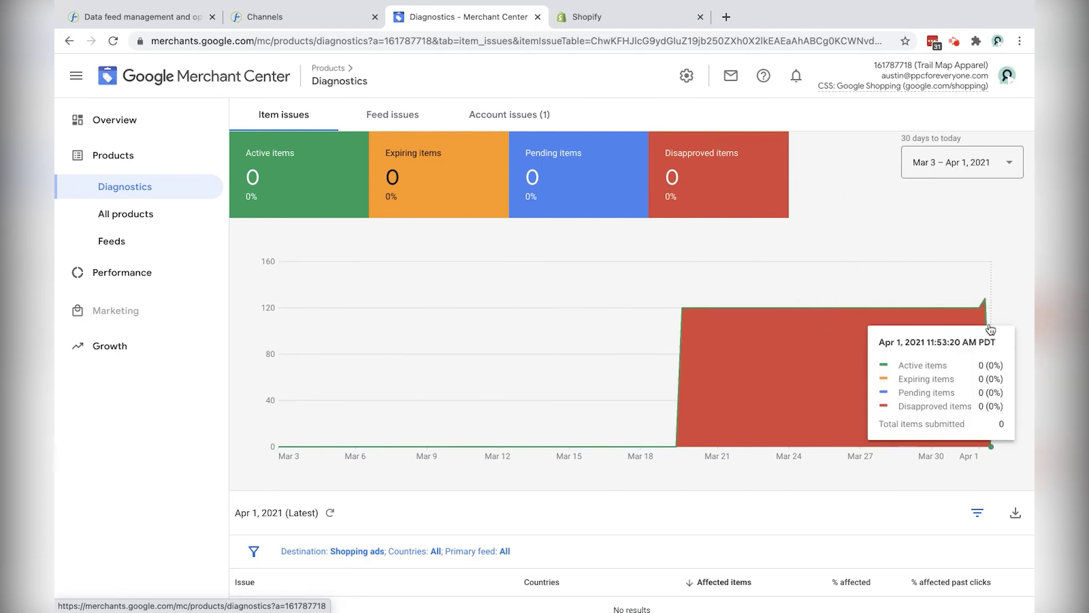
scroll(565, 375, down, 3)
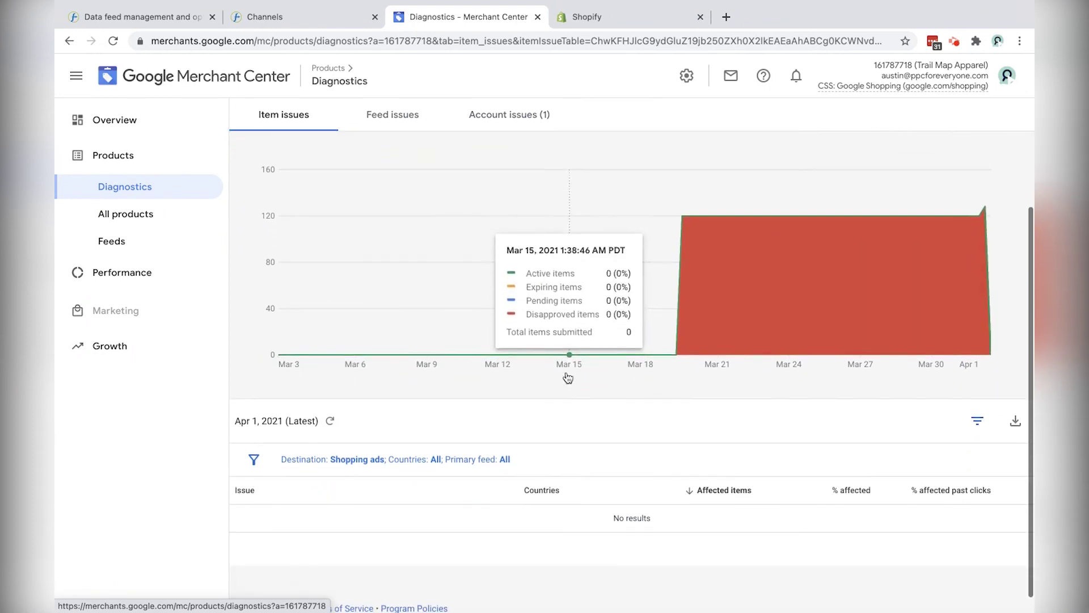
scroll(668, 416, up, 3)
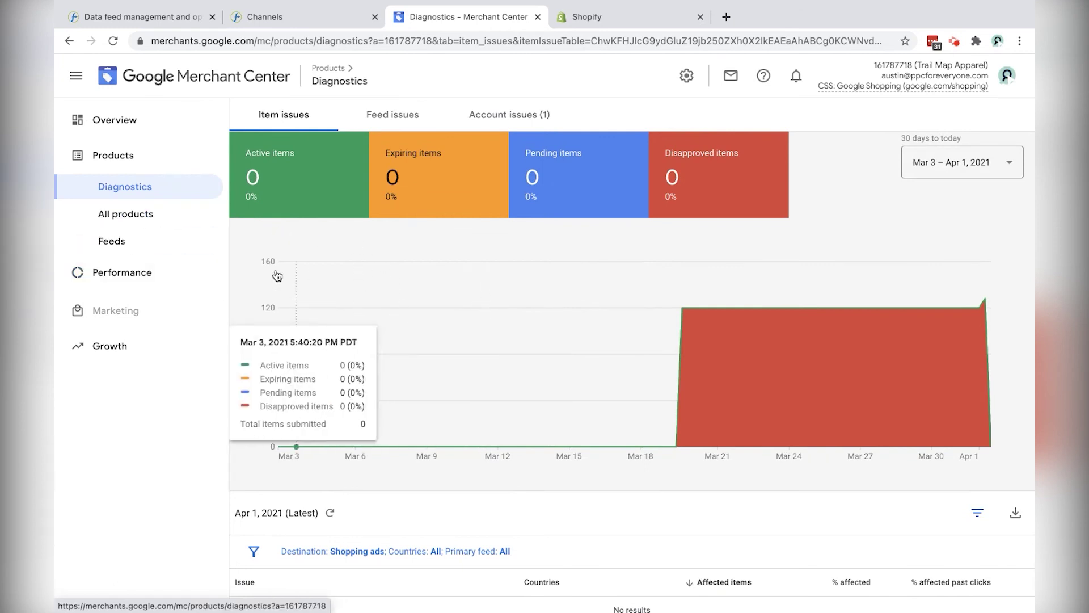
- Check the list of all products and reopen the DataFeedWatch_US feed from the primary feeds
click(116, 214)
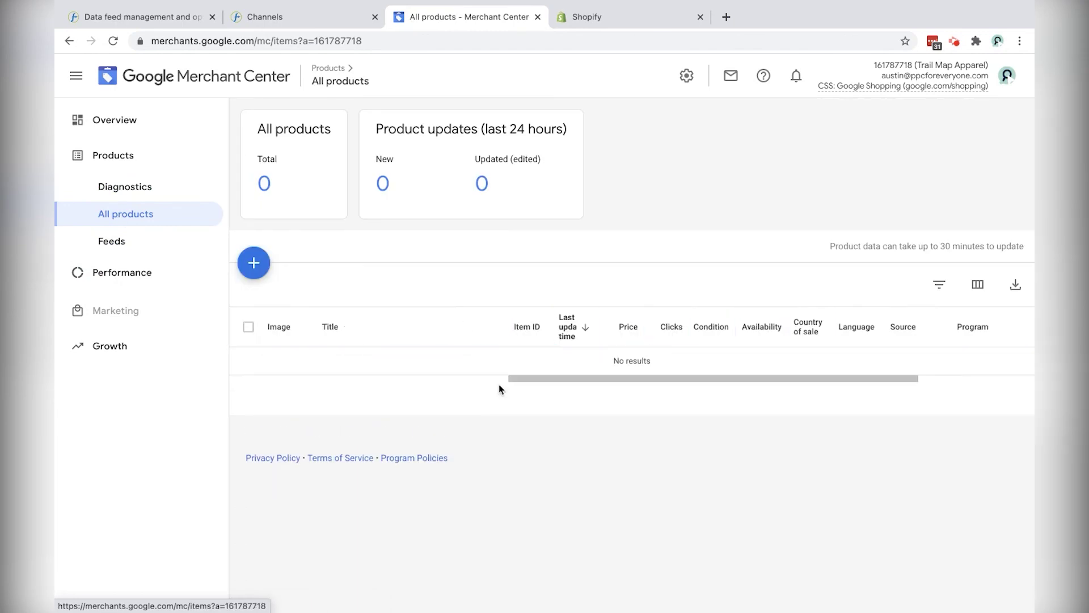
click(139, 220)
click(137, 251)
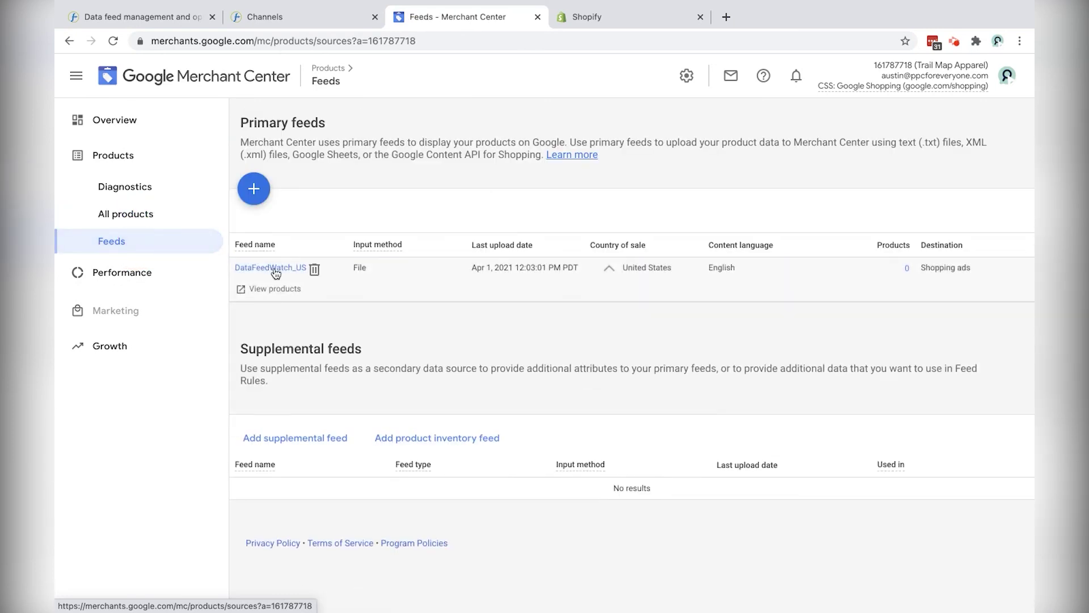
click(275, 269)
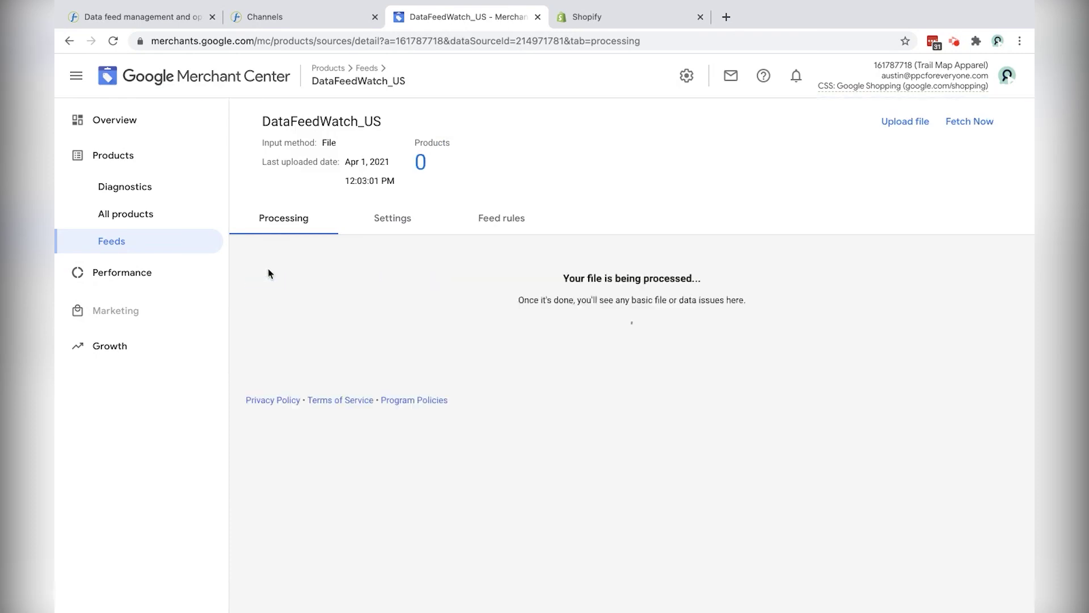